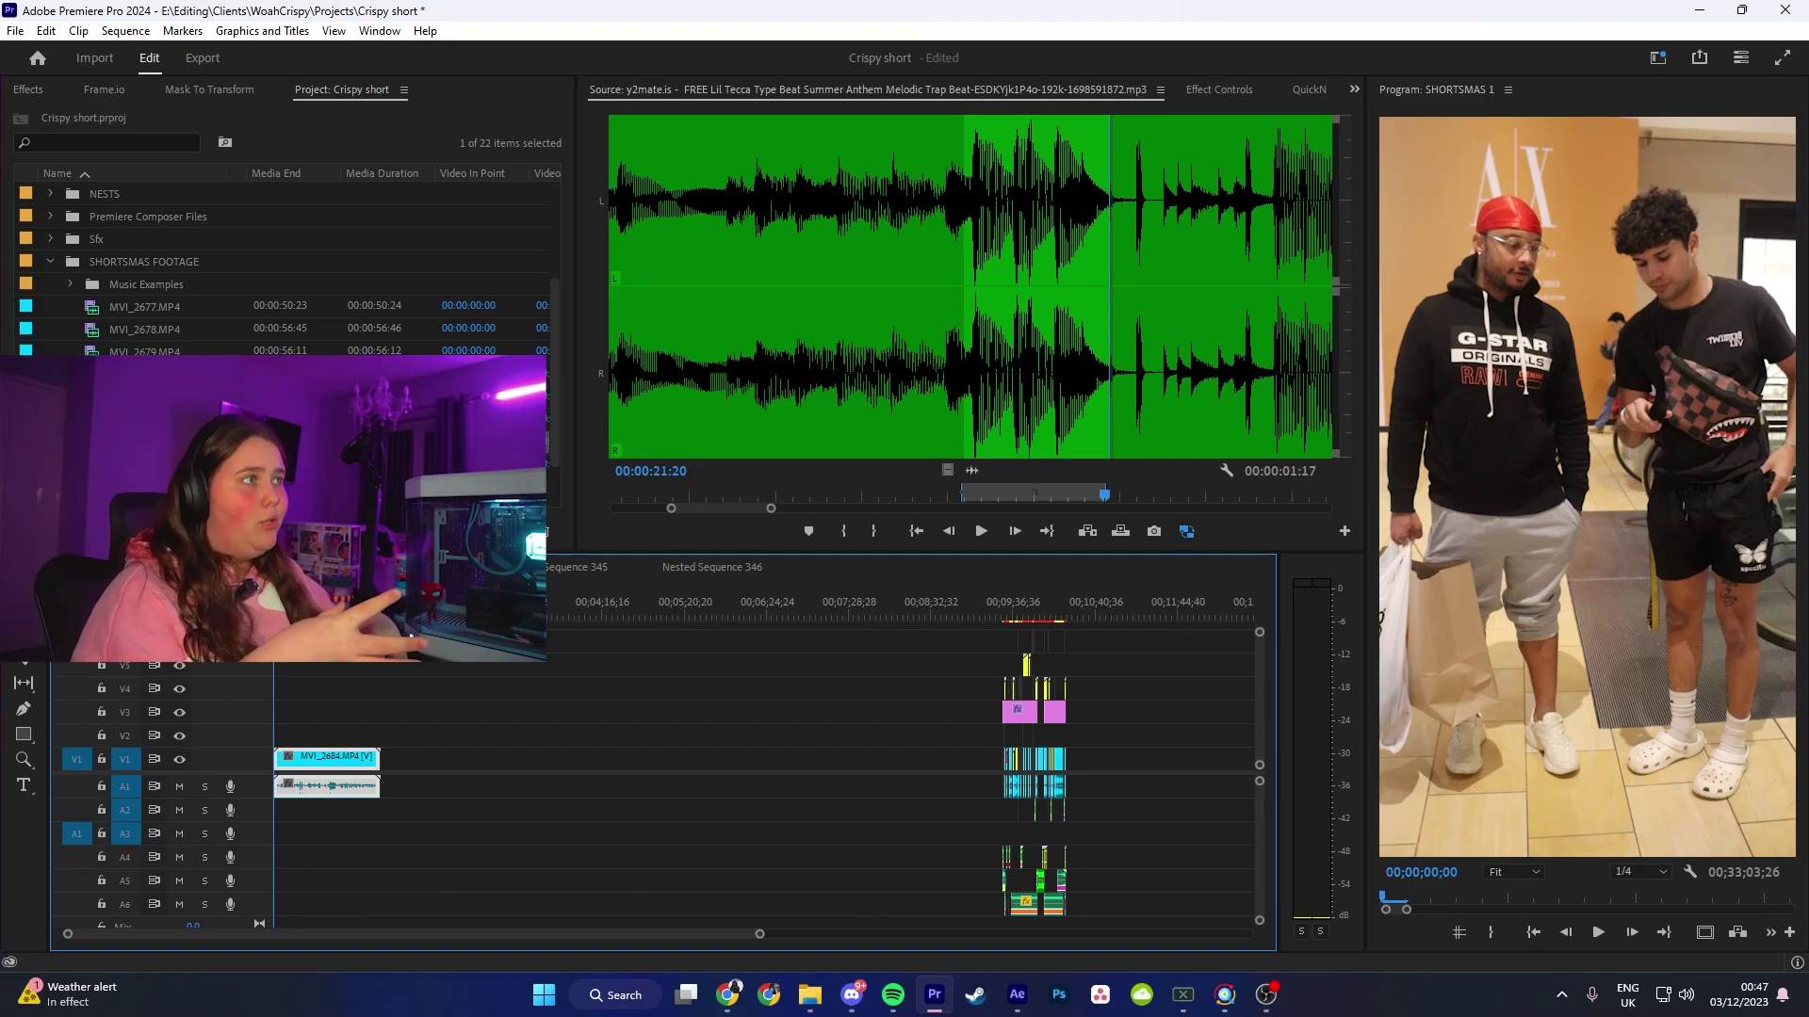
Step: Show the effect settings of the MVI_2684.MP4 clip and enlarge audio track A1 so the waveform can be read
click(1219, 90)
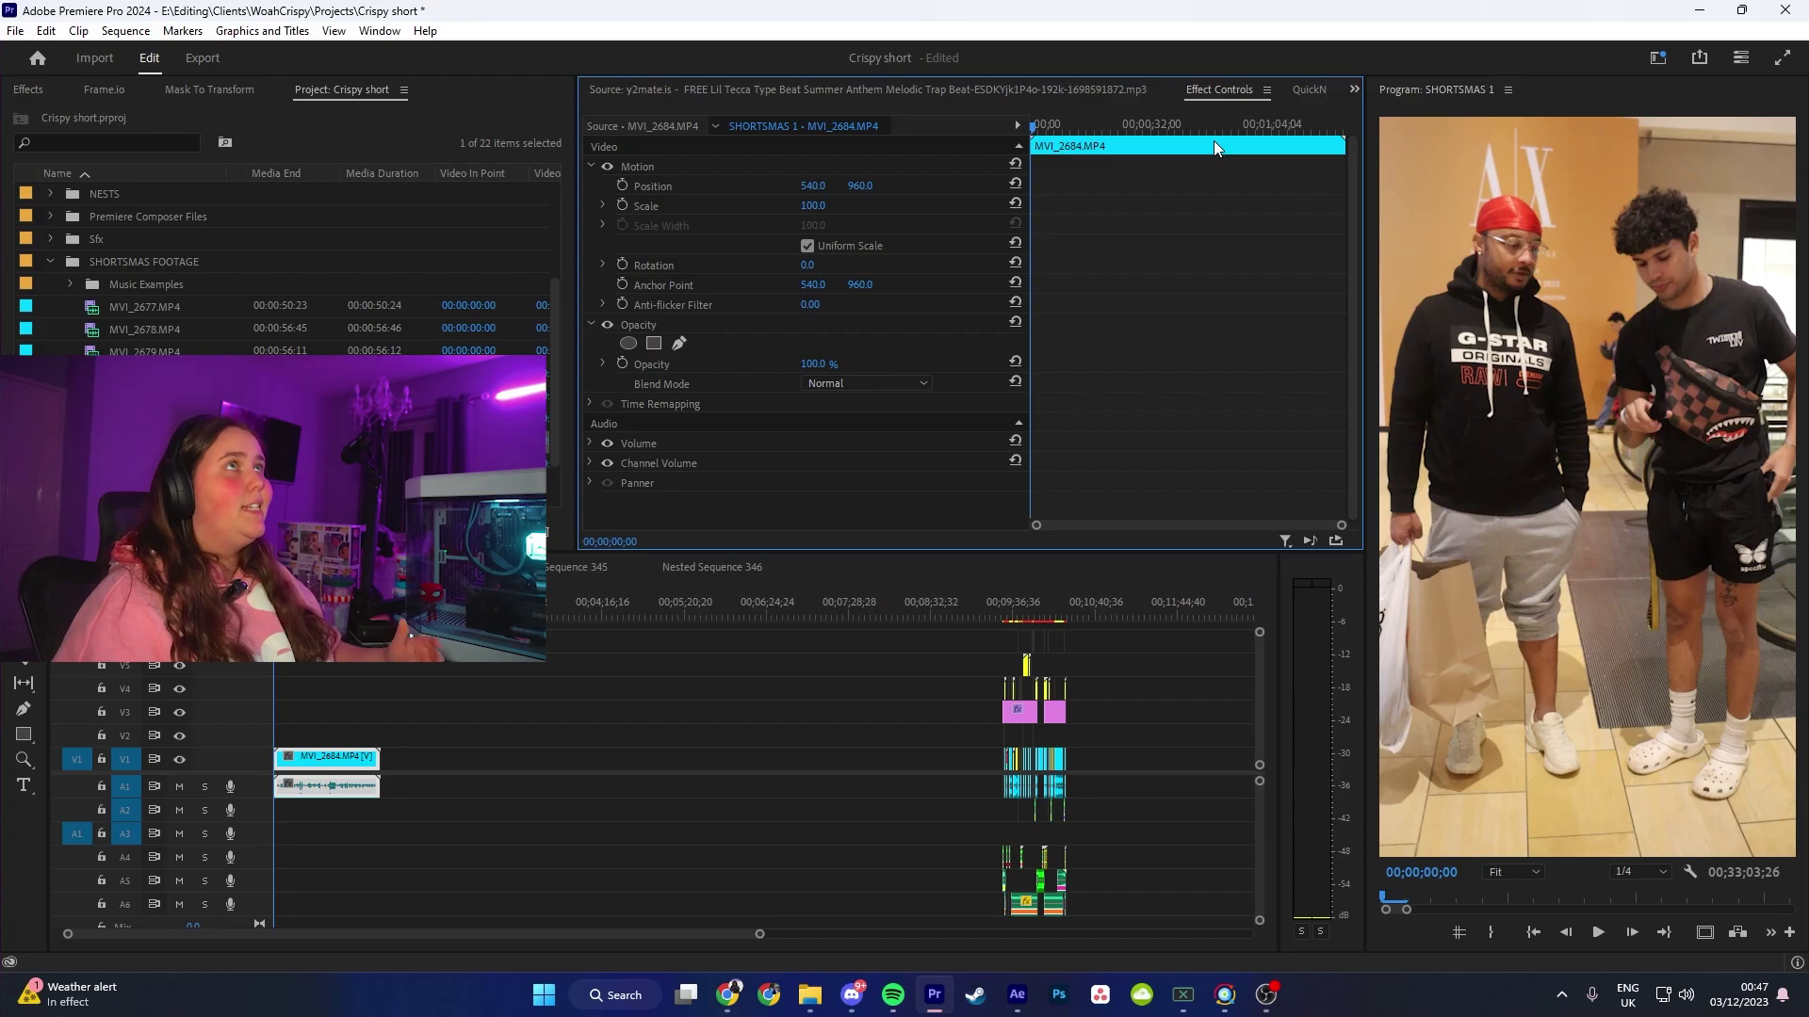
click(337, 665)
key(=)
key(=)
drag(258, 799, 258, 853)
key(=)
key(=)
click(366, 758)
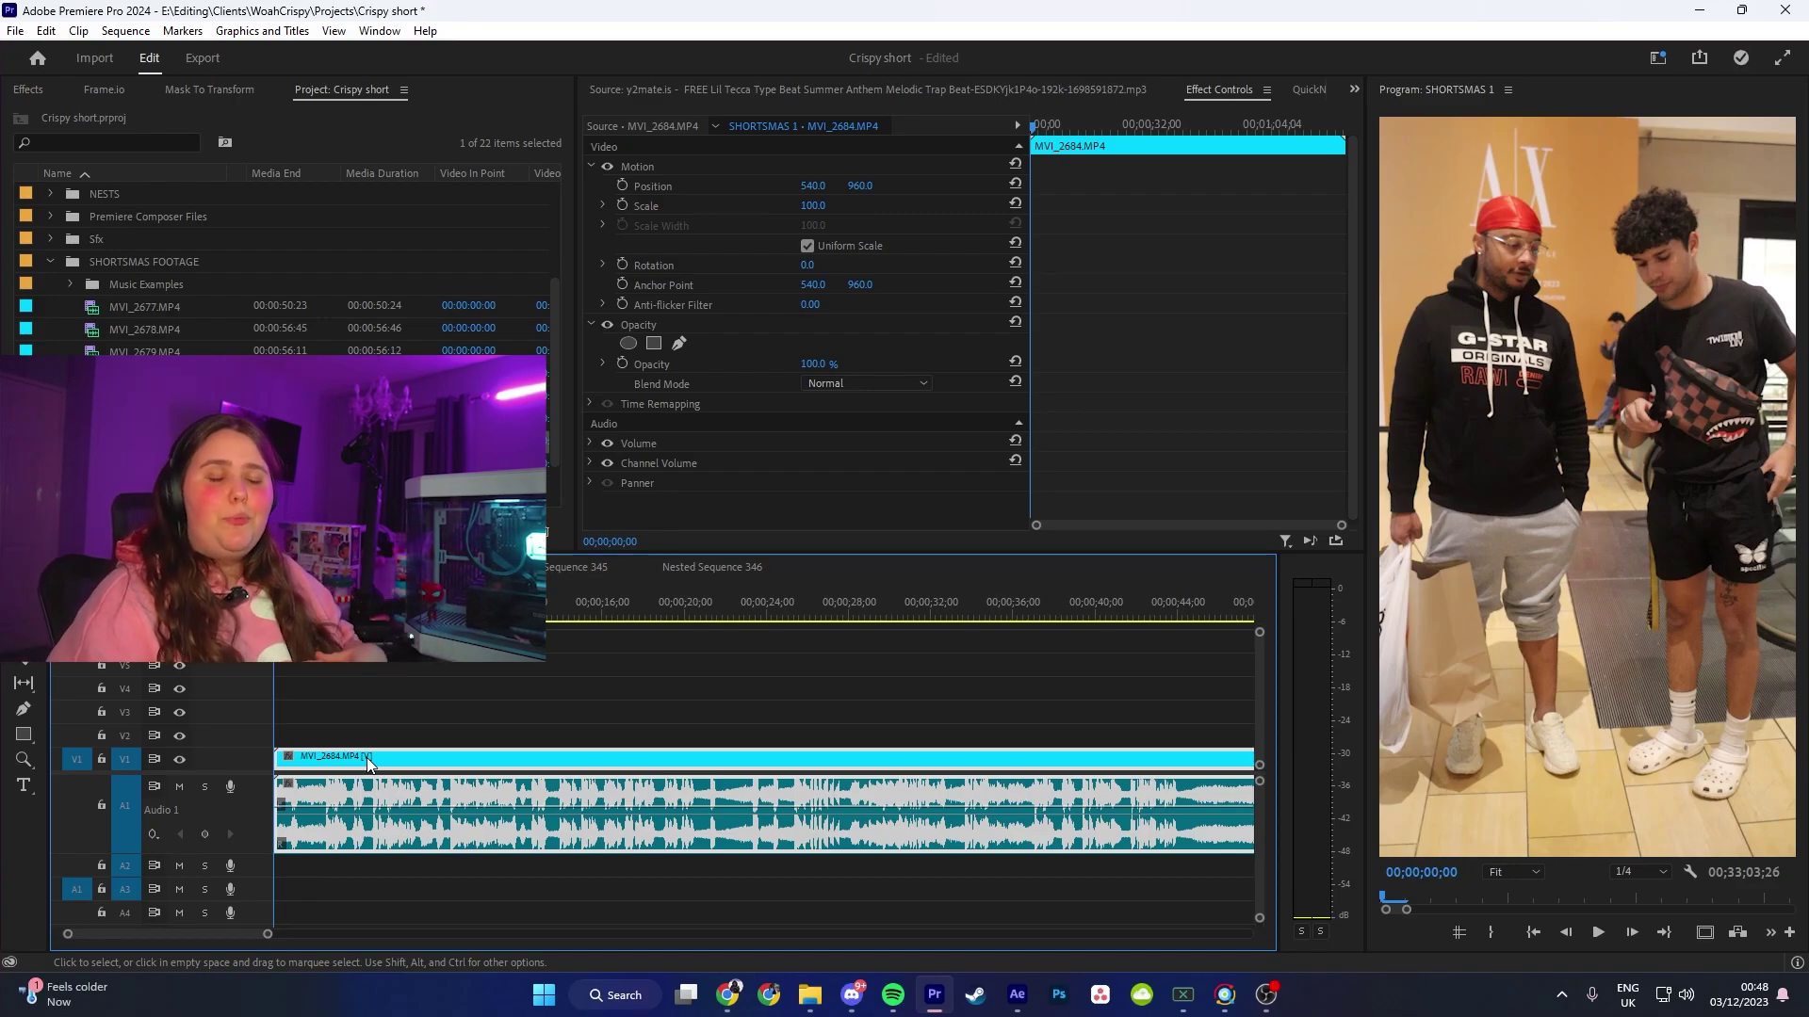
Step: Play through the opening of MVI_2684.MP4 and cut out the pauses up to about 00;00;14;00
click(703, 599)
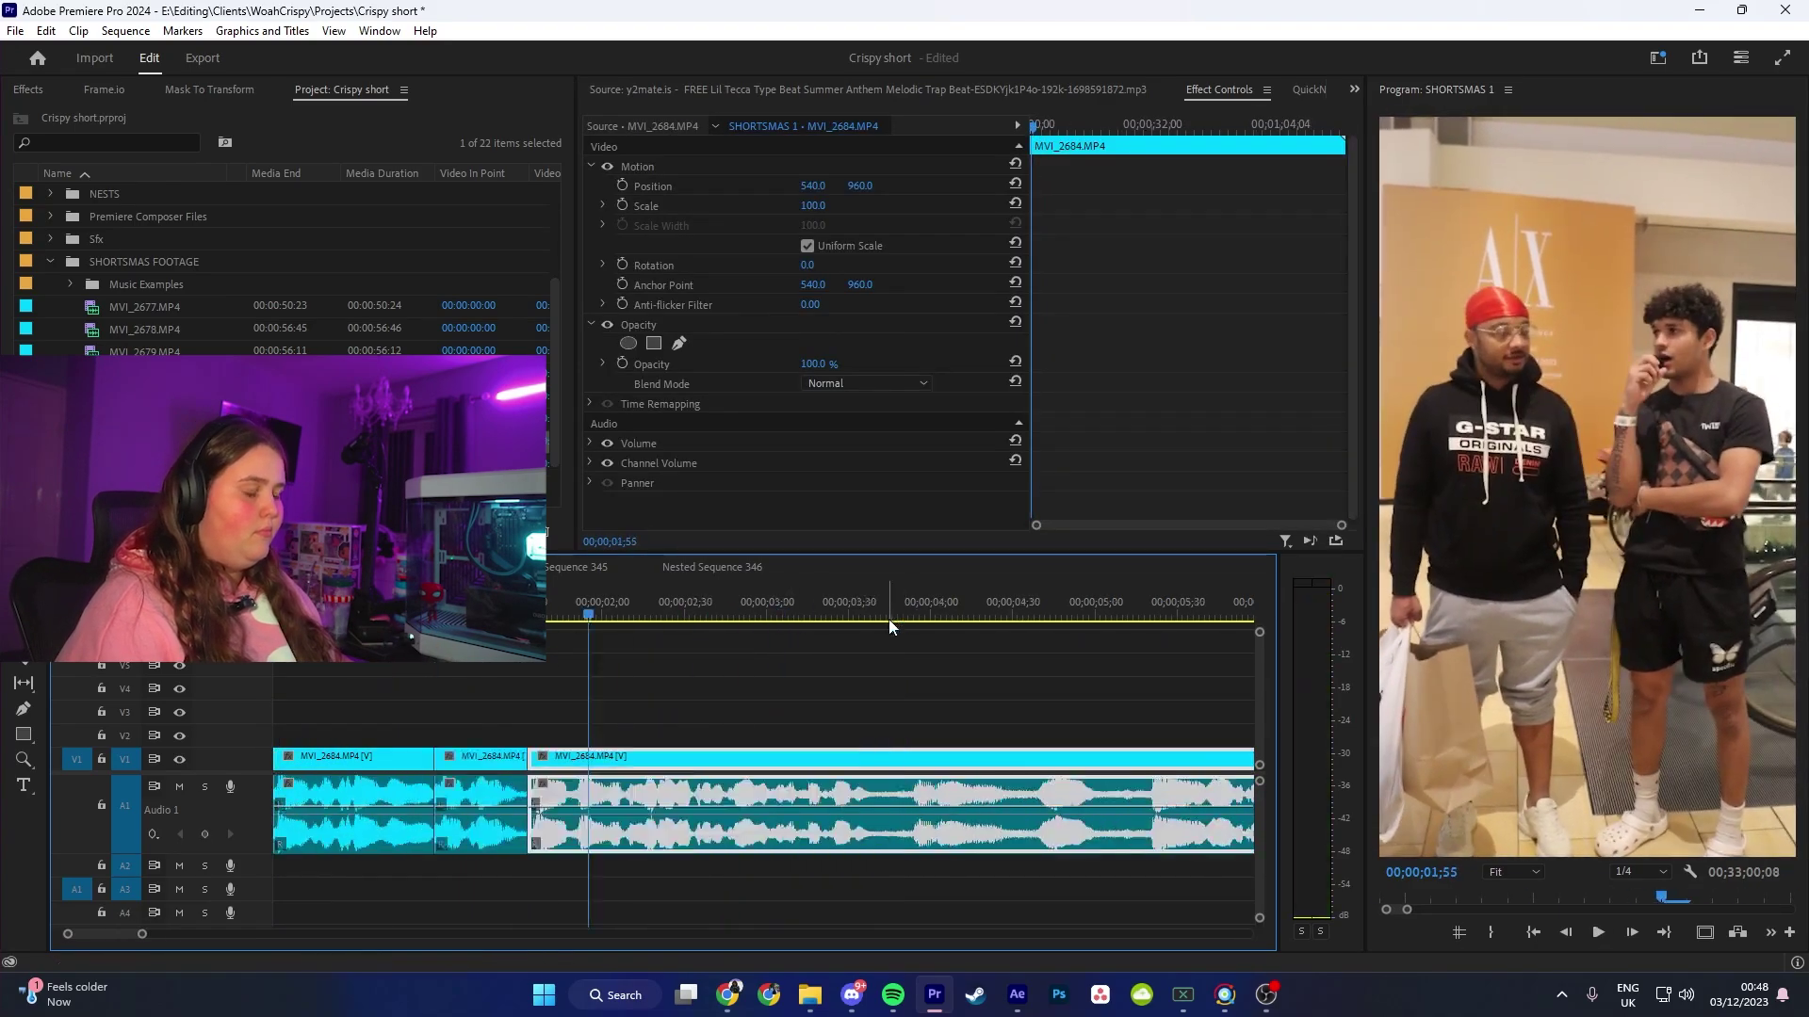
click(600, 612)
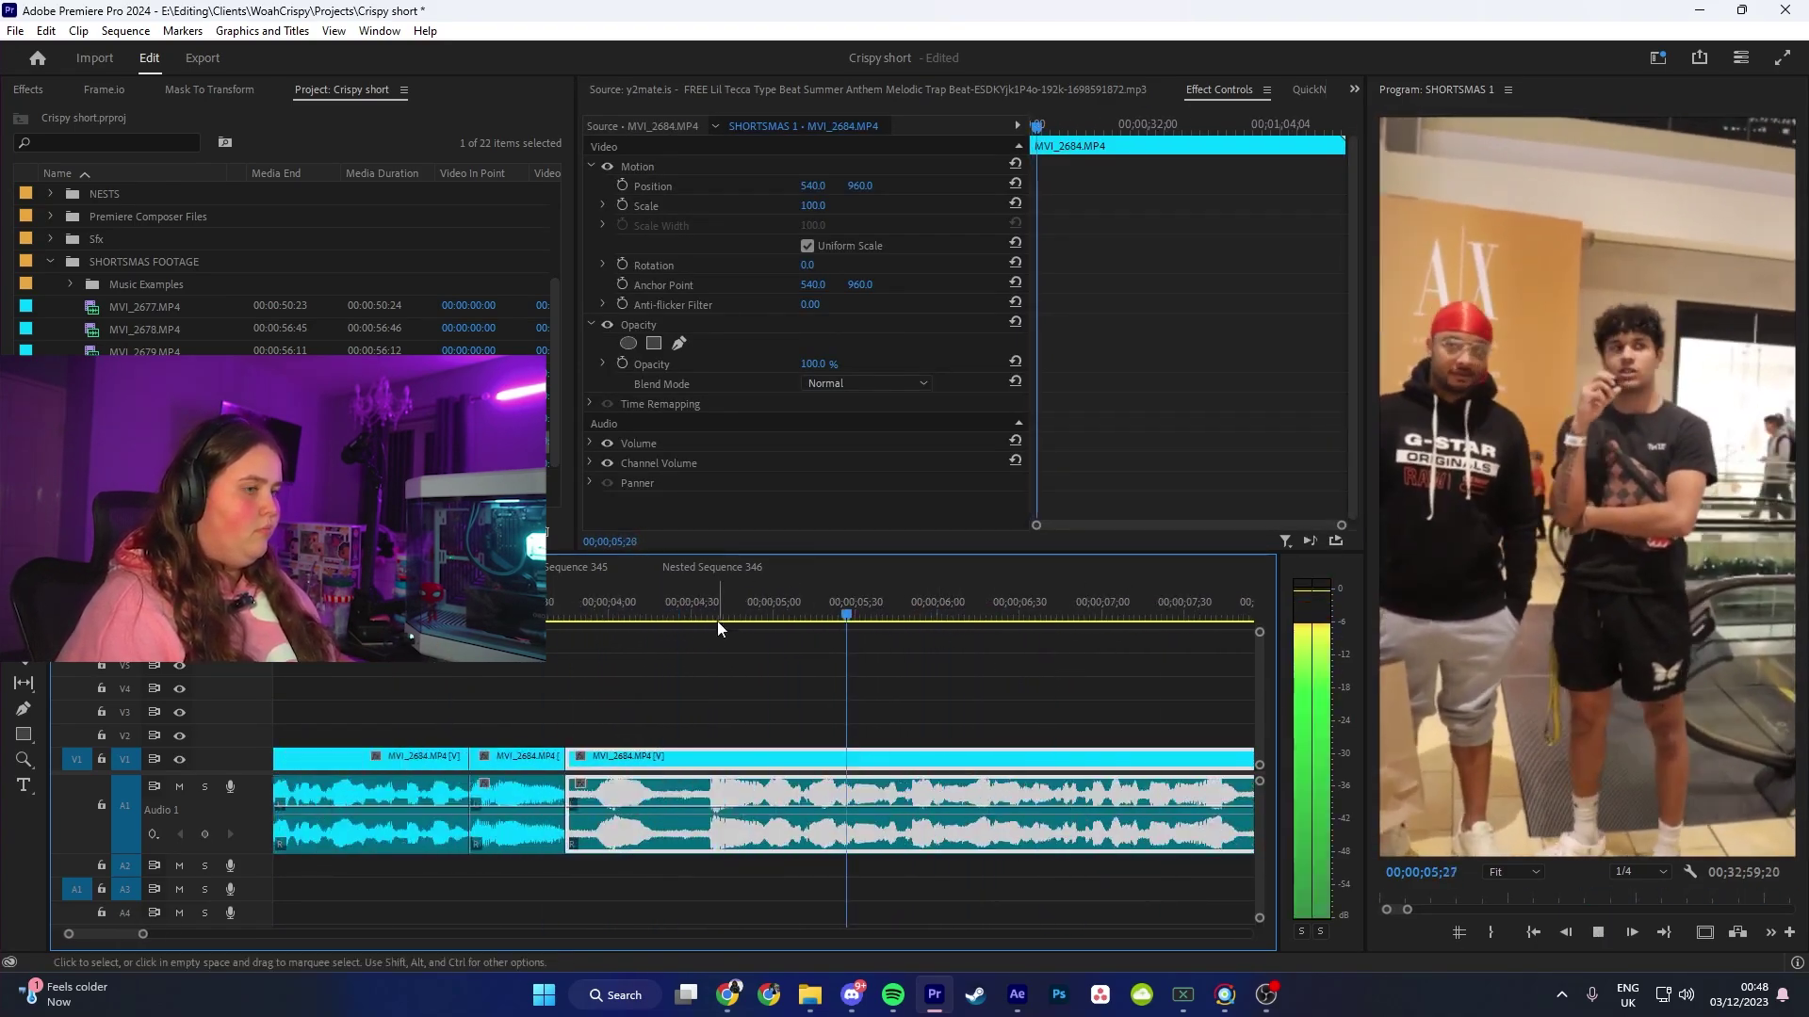
click(776, 600)
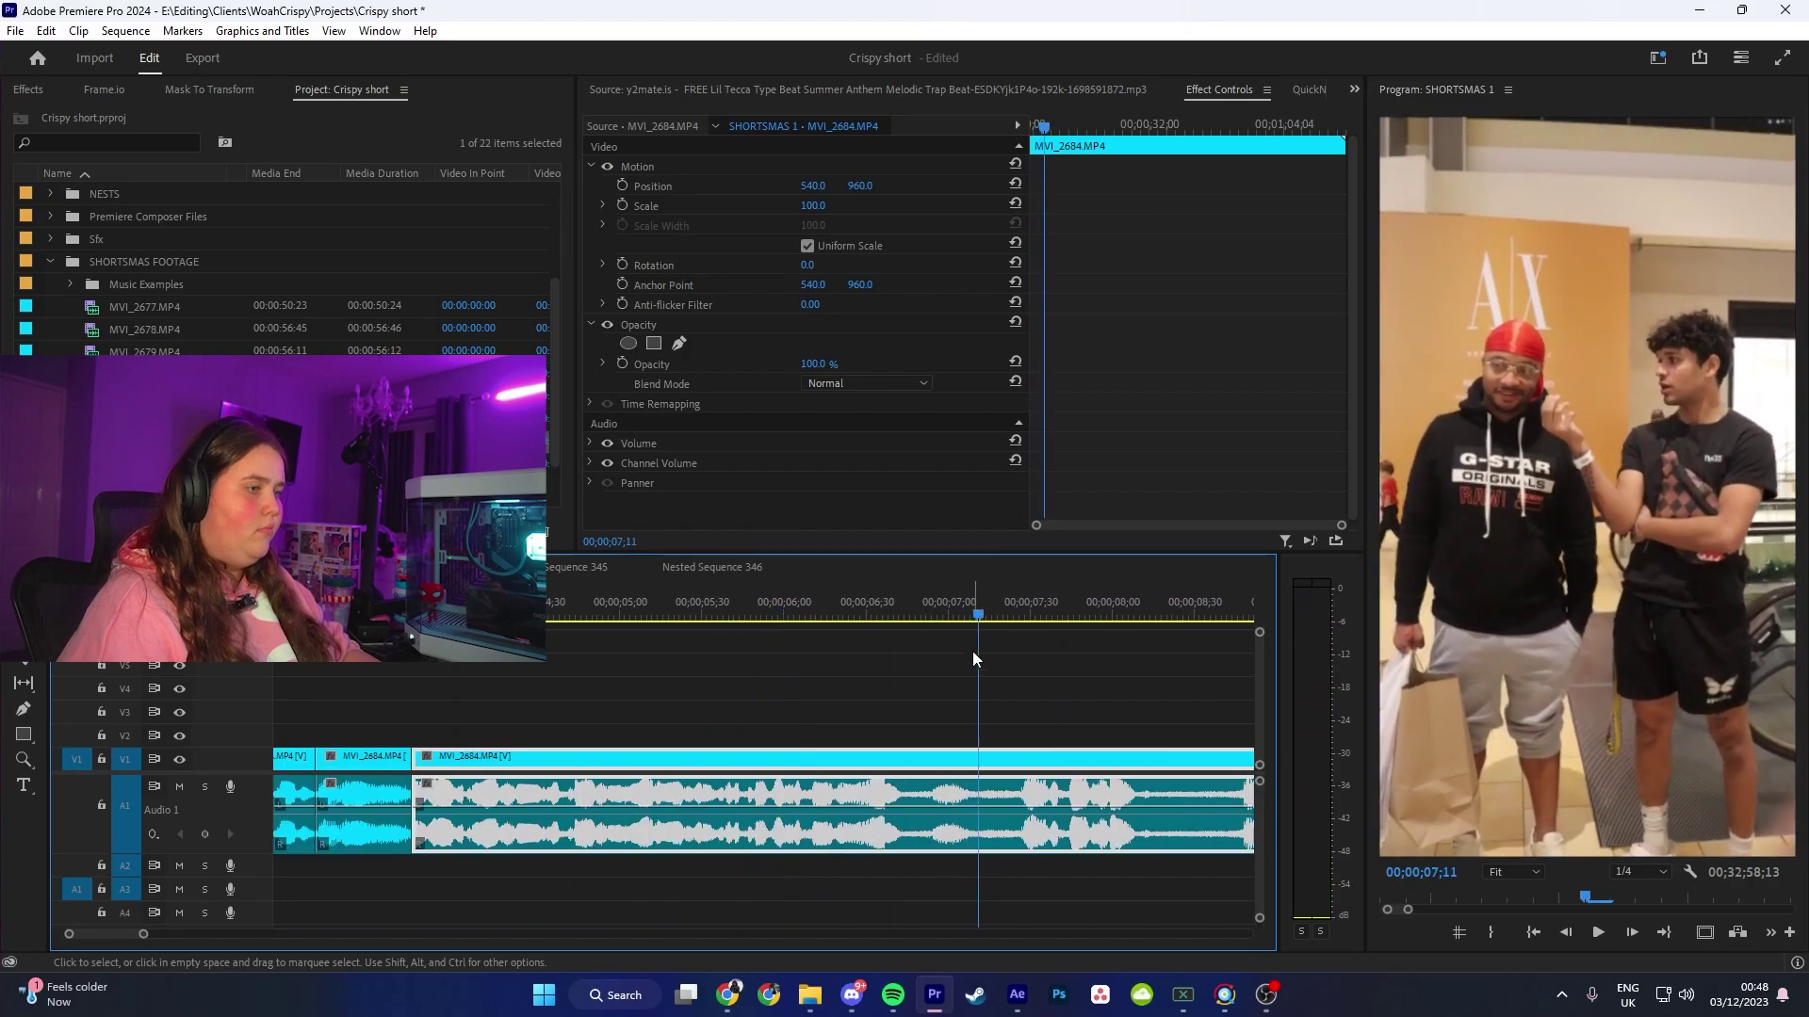
click(948, 591)
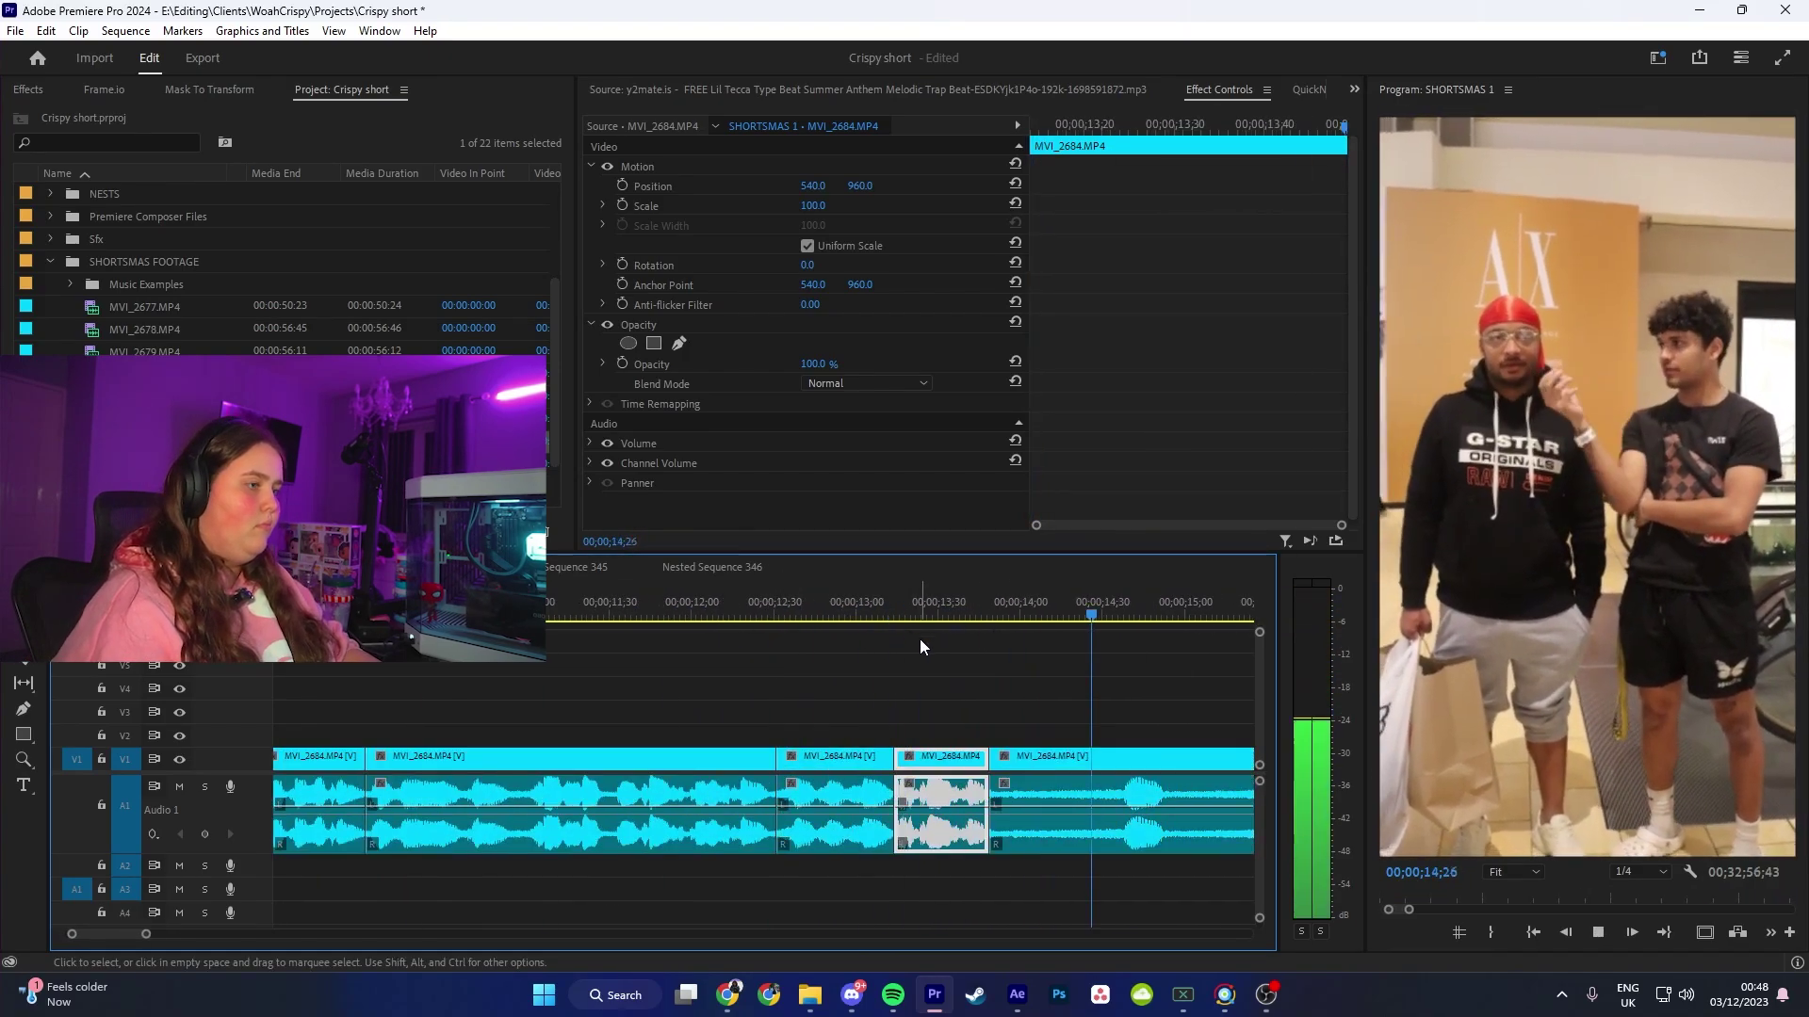
click(1006, 610)
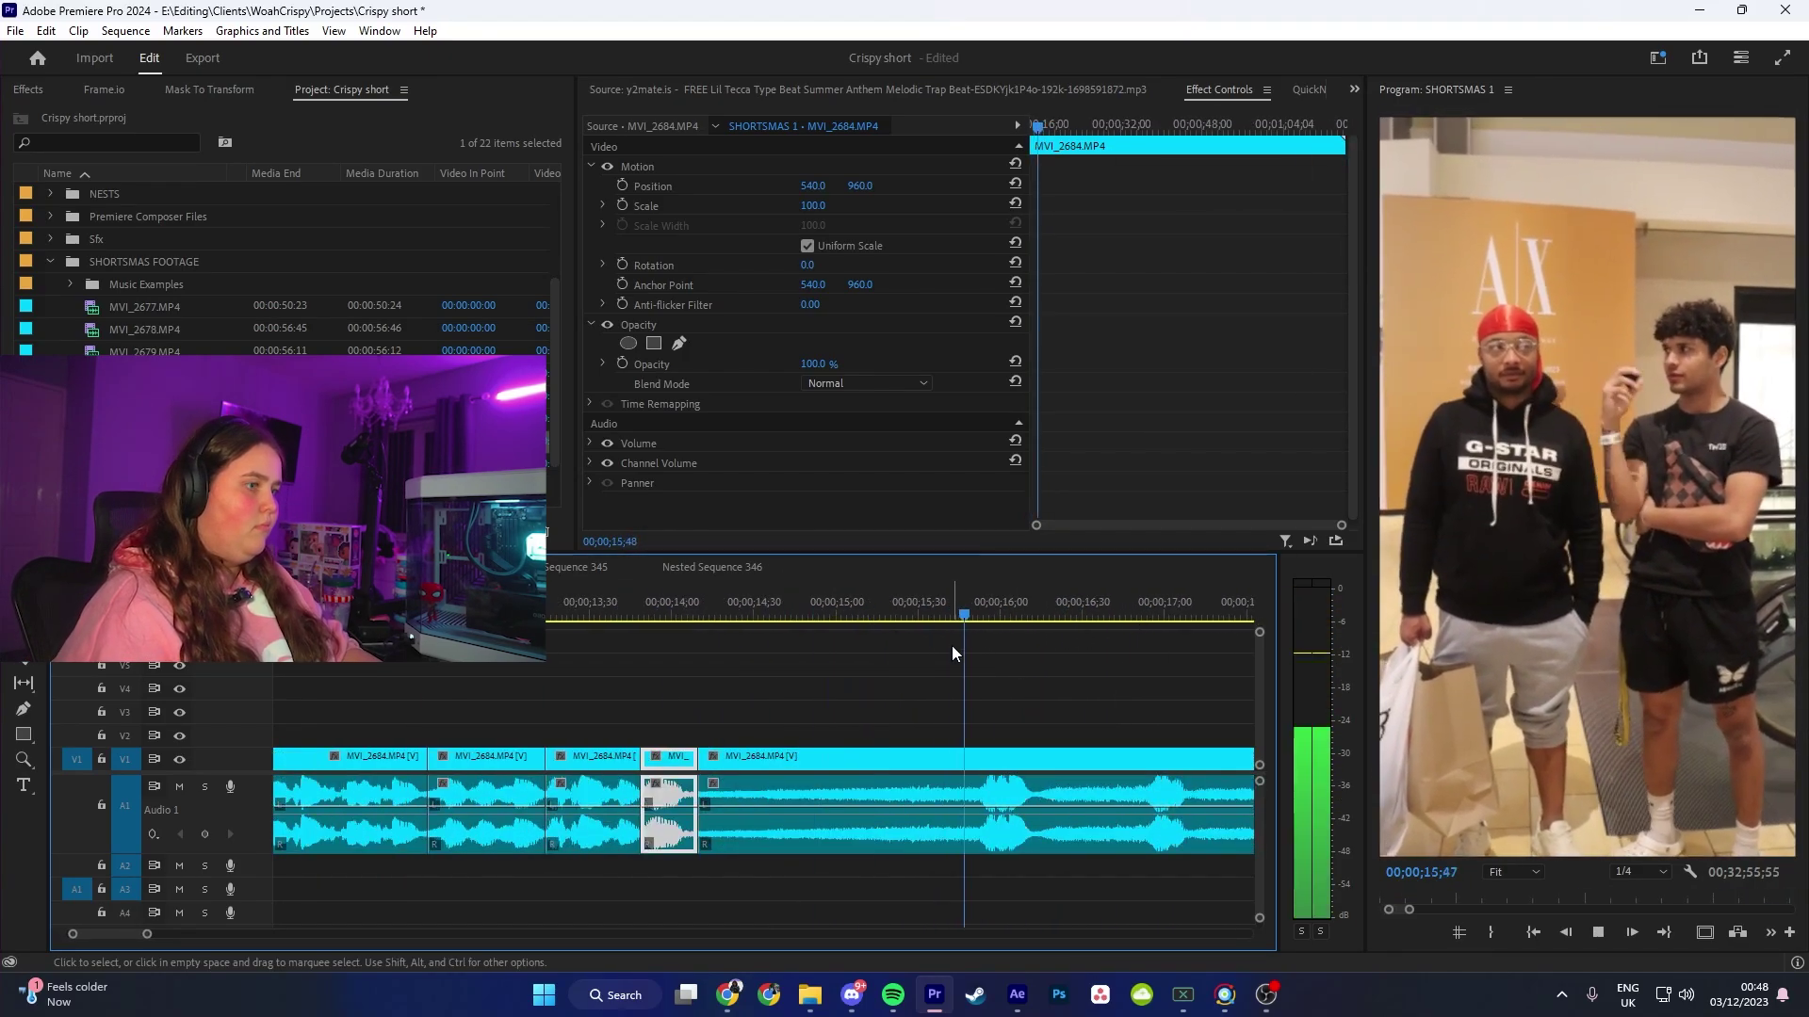
Step: Split MVI_2684.MP4 after about 00;00;15;47 and ripple-trim the unwanted footage between the cuts
key(ctrl+k)
scroll(952, 646, down, 2)
click(811, 612)
key(ctrl+k)
key(ctrl+k)
key(q)
scroll(975, 622, down, 3)
key(space)
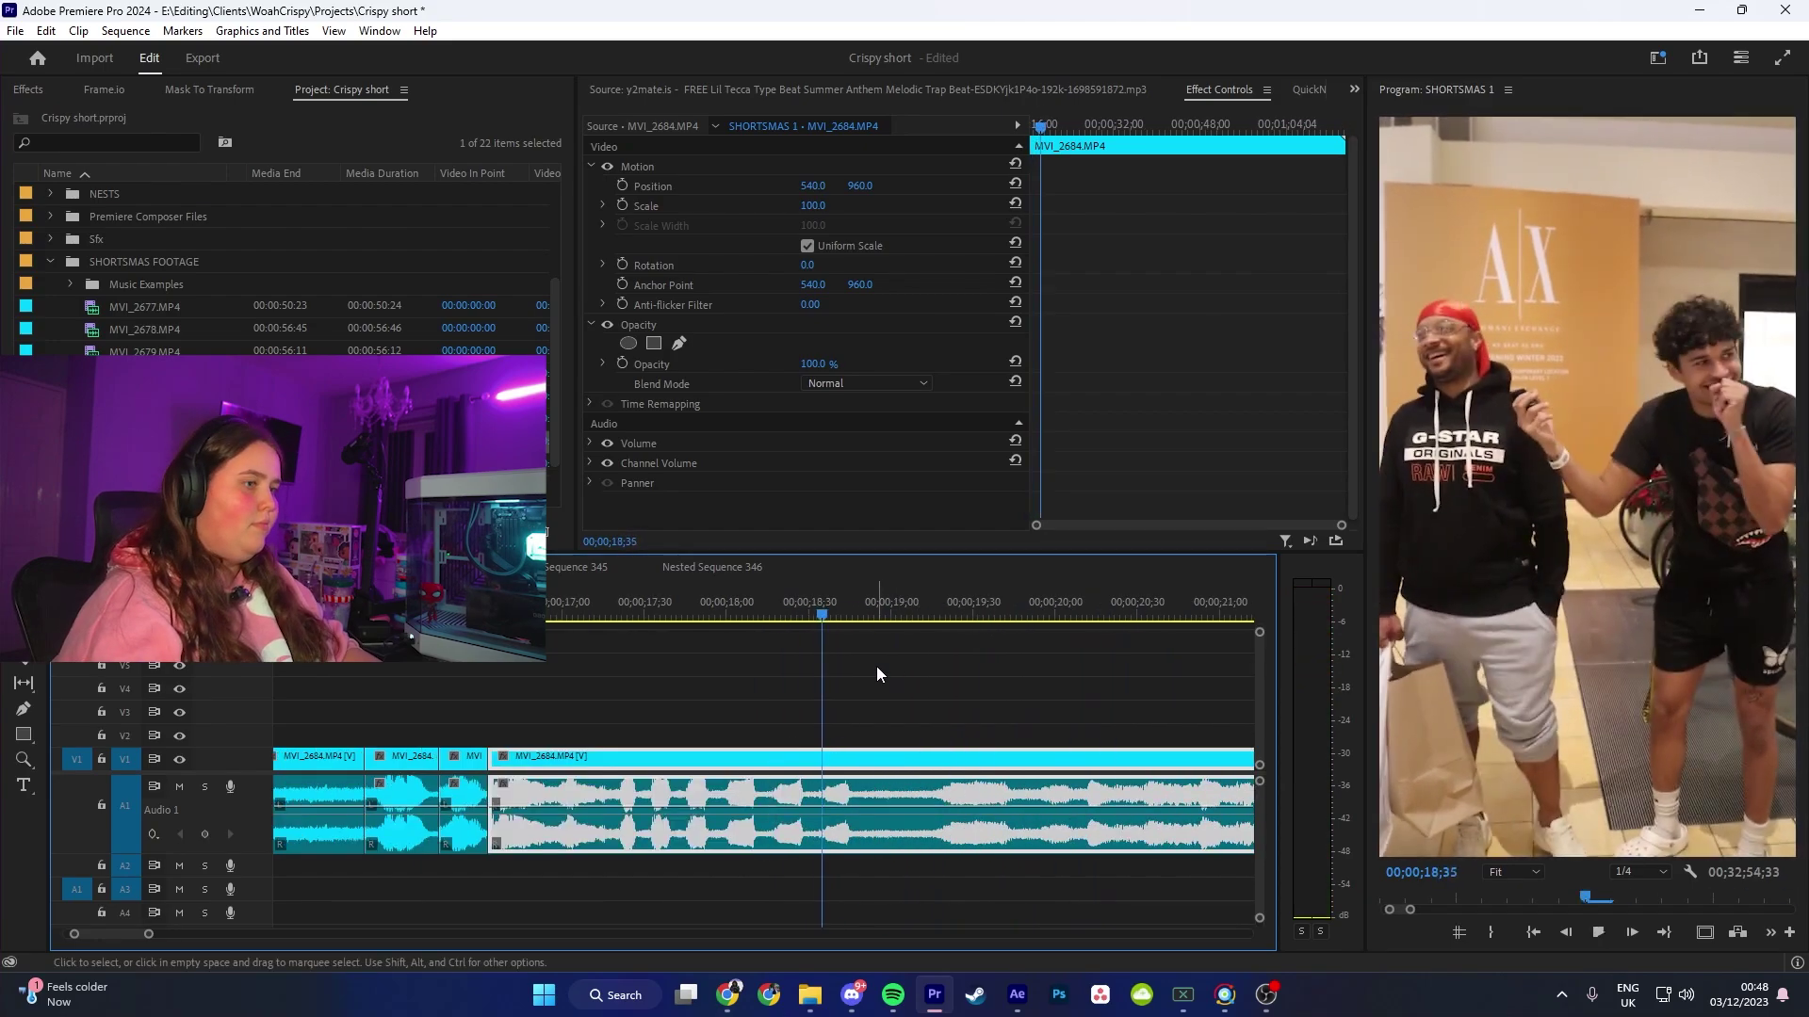
Step: Split the remaining footage around 00;00;18;35 and ripple-trim the unwanted part before the playhead
key(space)
key(ctrl+k)
key(q)
scroll(901, 625, down, 3)
scroll(742, 626, down, 3)
key(=)
key(=)
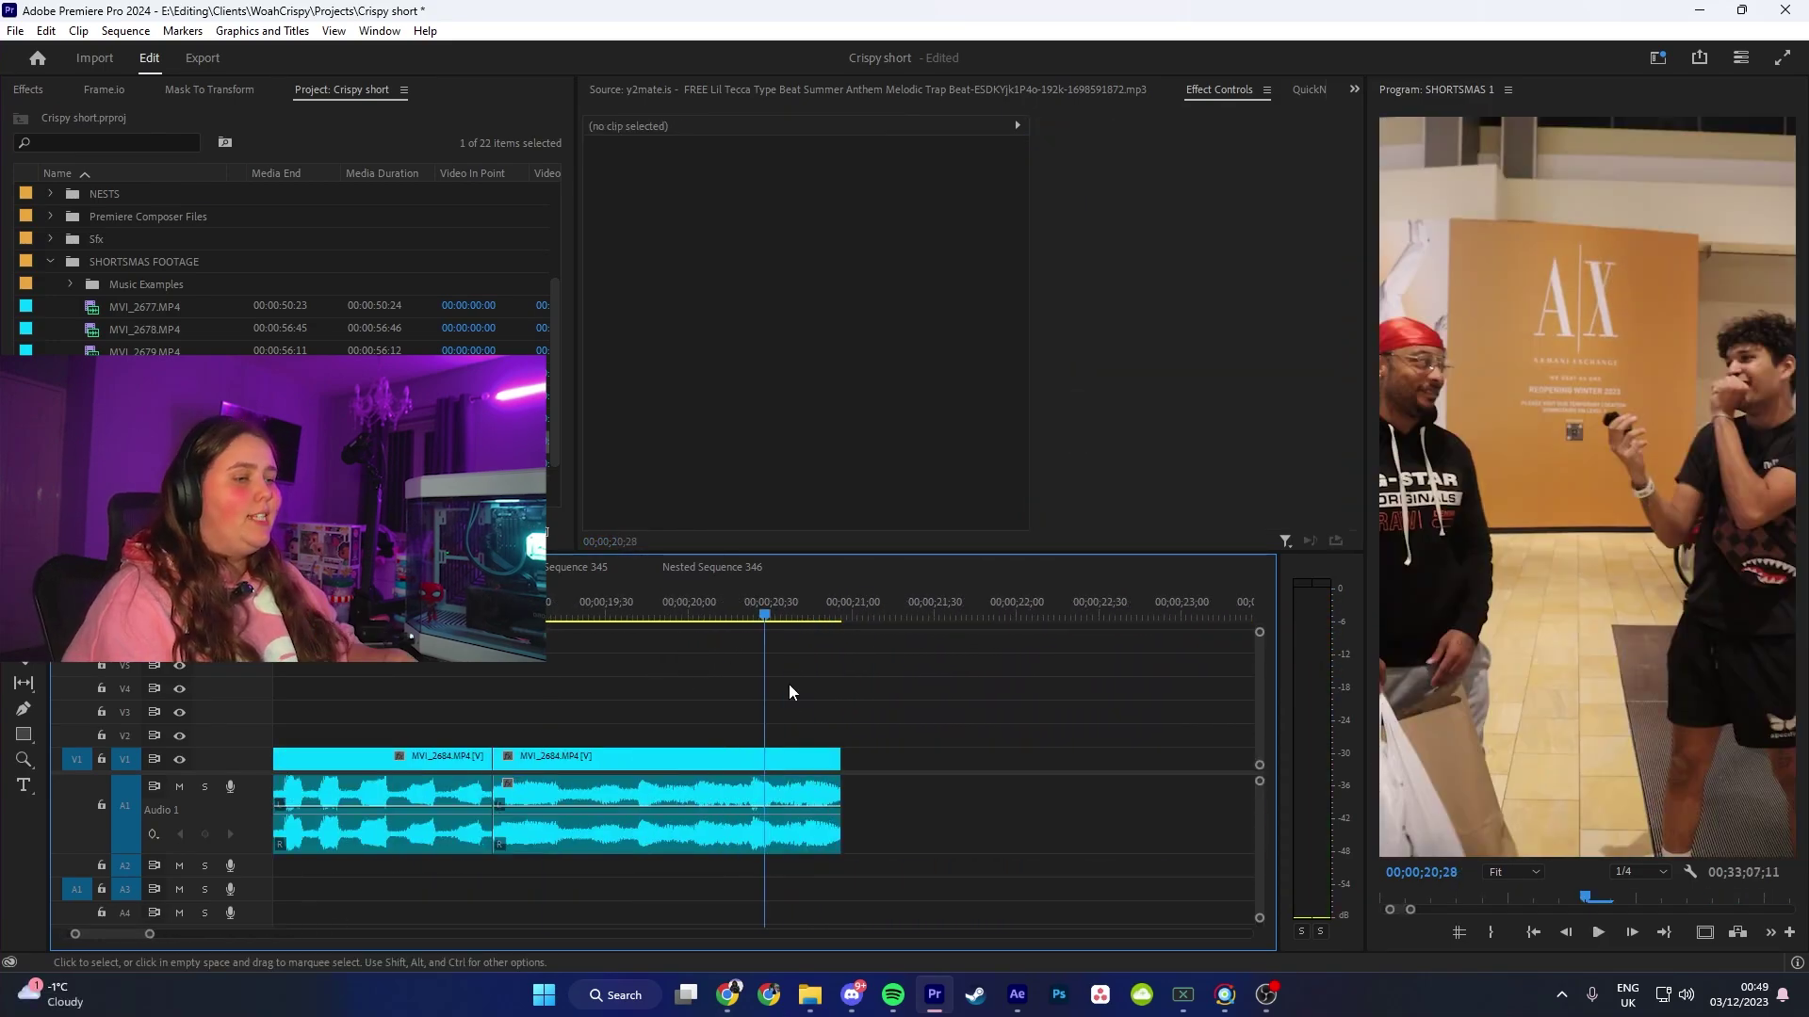
Step: Add audio crossfades at the cuts between the MVI_2684.MP4 clips and play back the ending
key(ctrl+z)
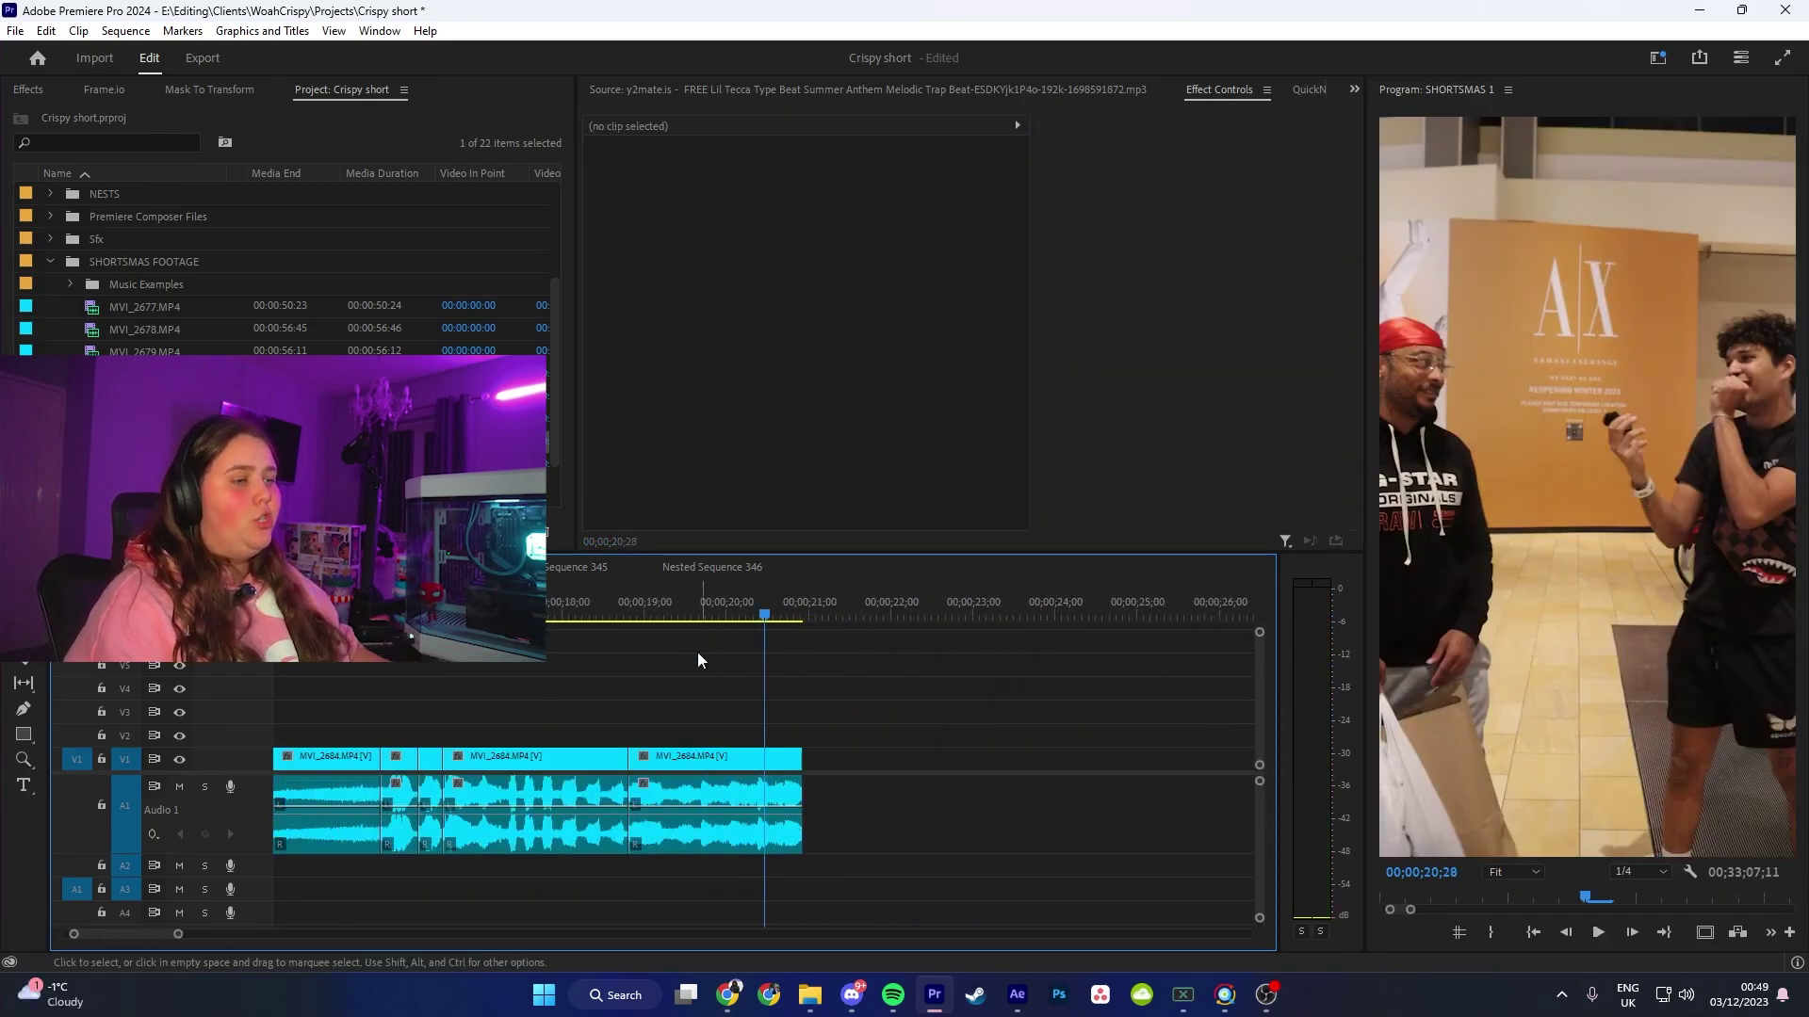
click(619, 603)
key(equal)
key(space)
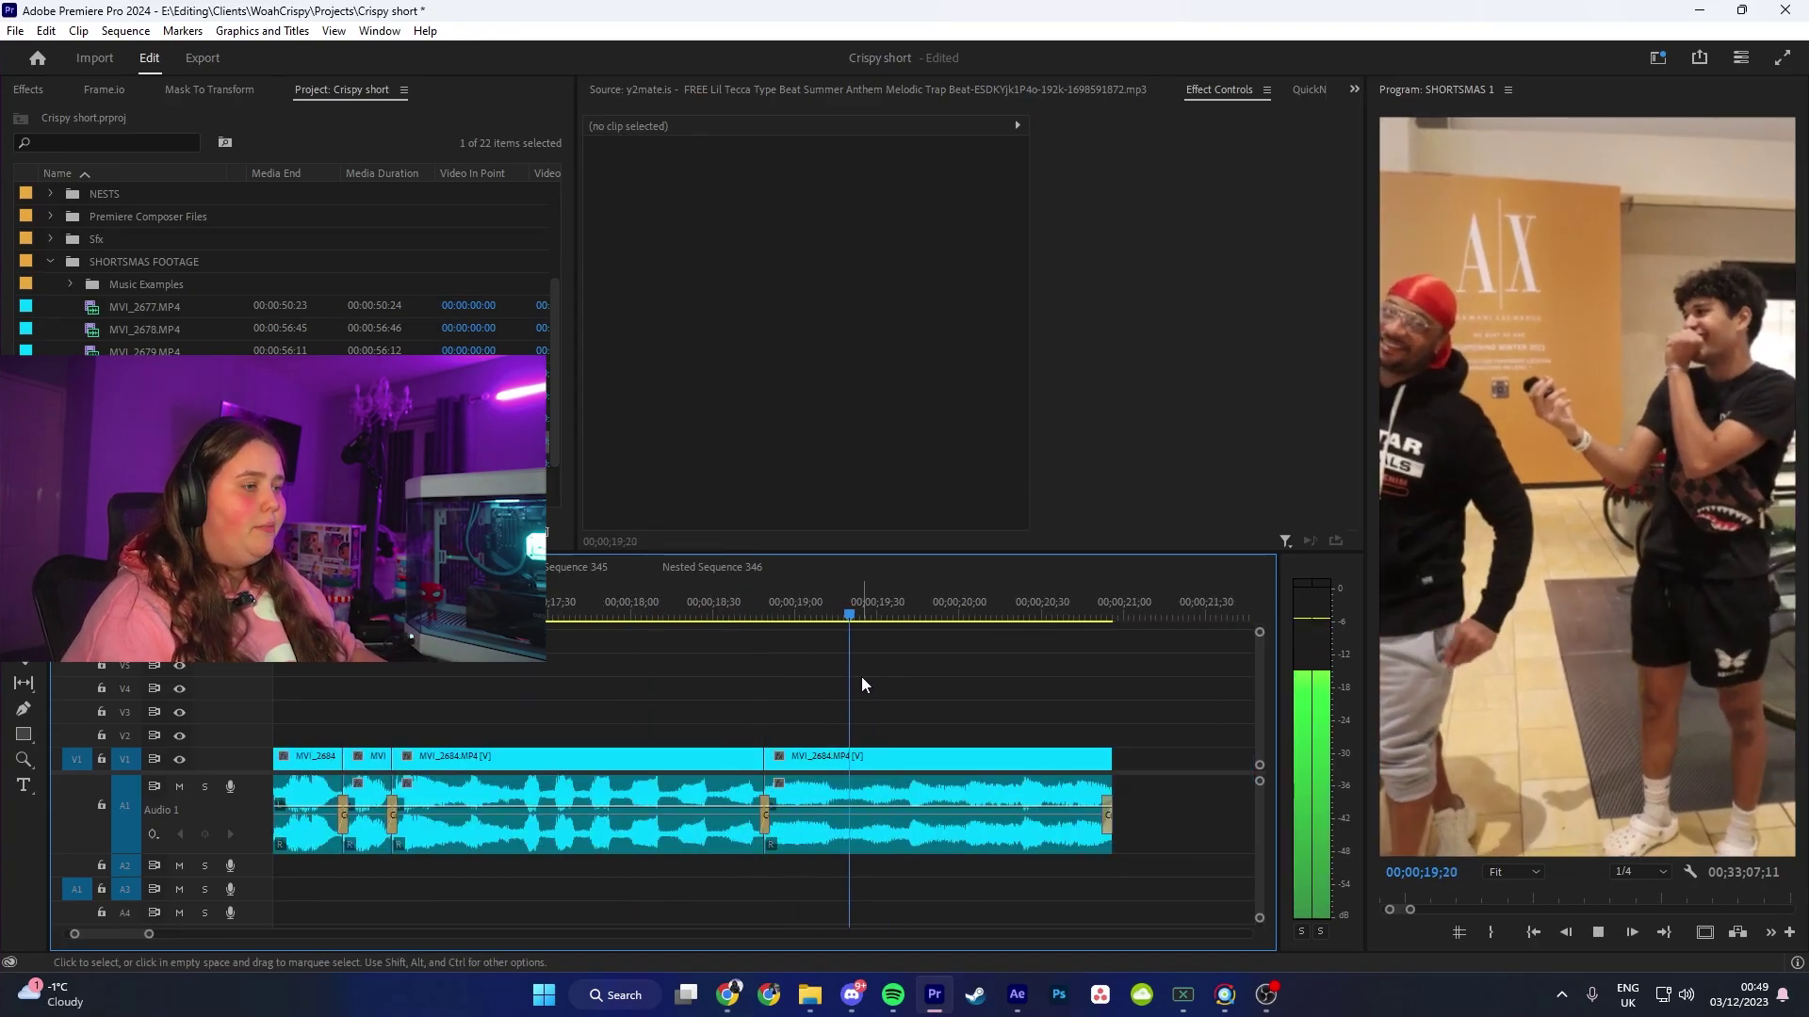
Step: Split only the last clip's audio at 00;00;19;23 and 00;00;19;39, and delete the piece between the cuts
key(space)
key(equal)
click(824, 690)
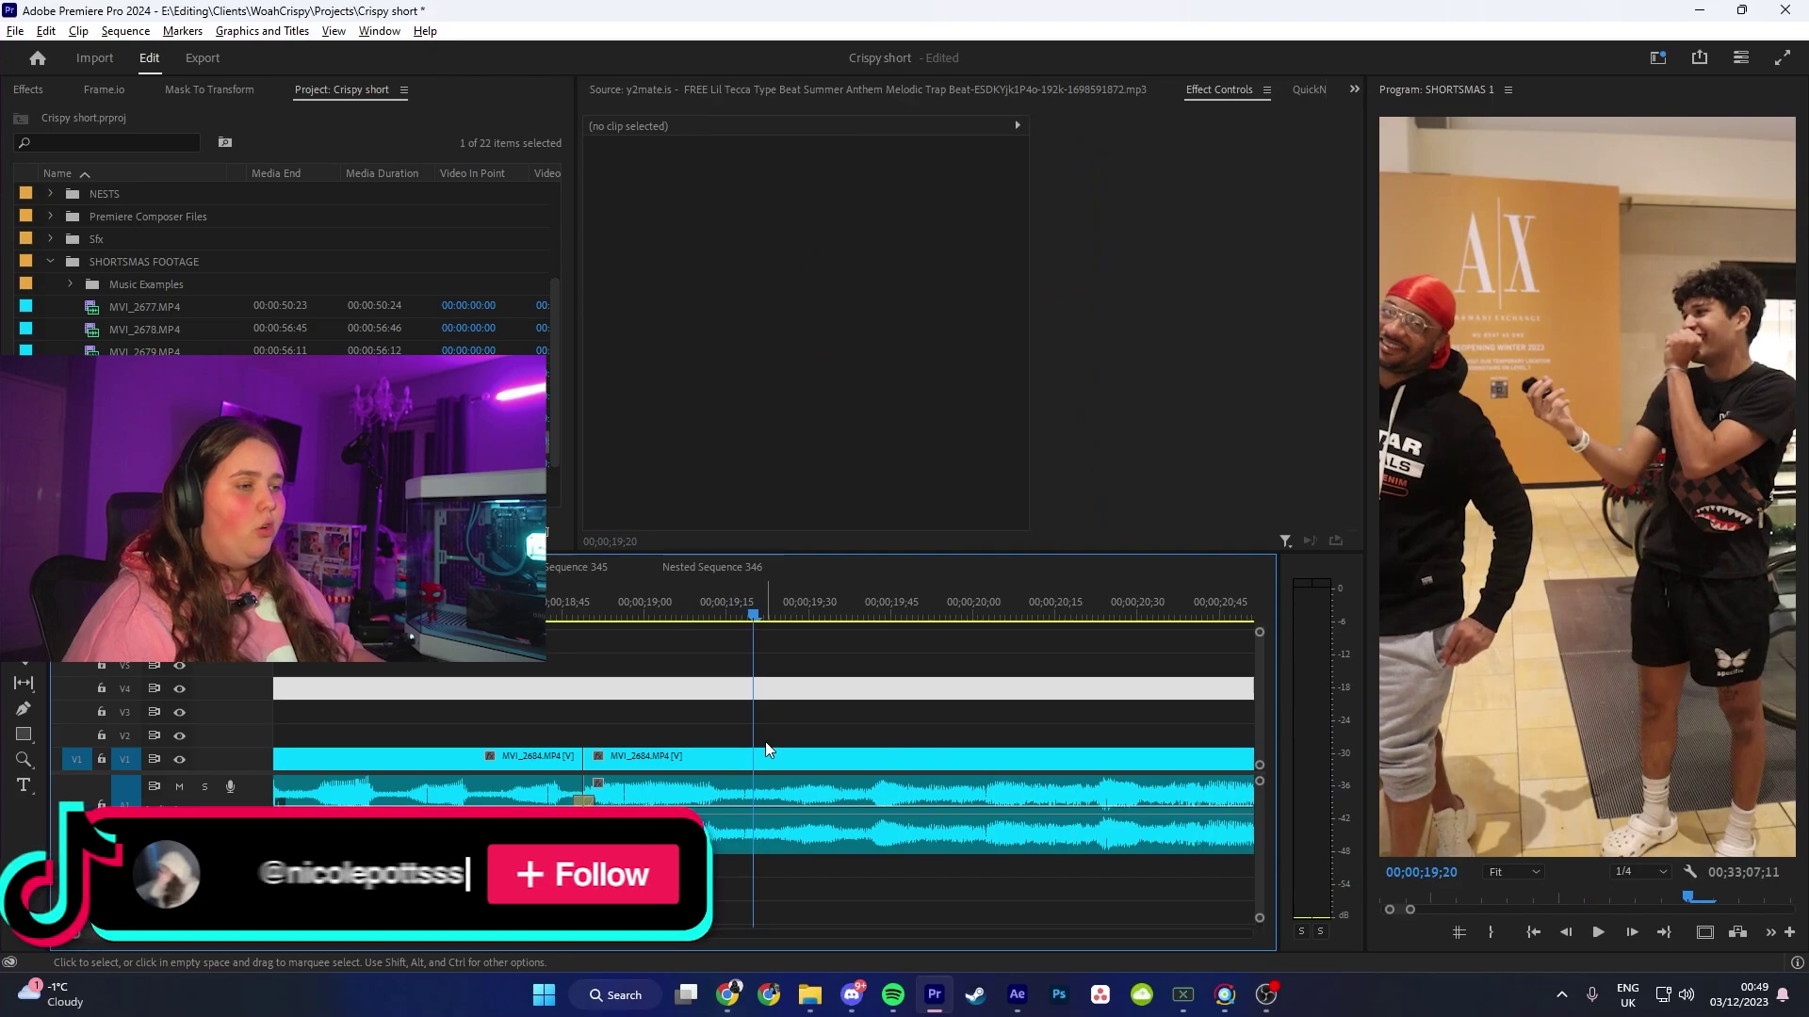
click(829, 829)
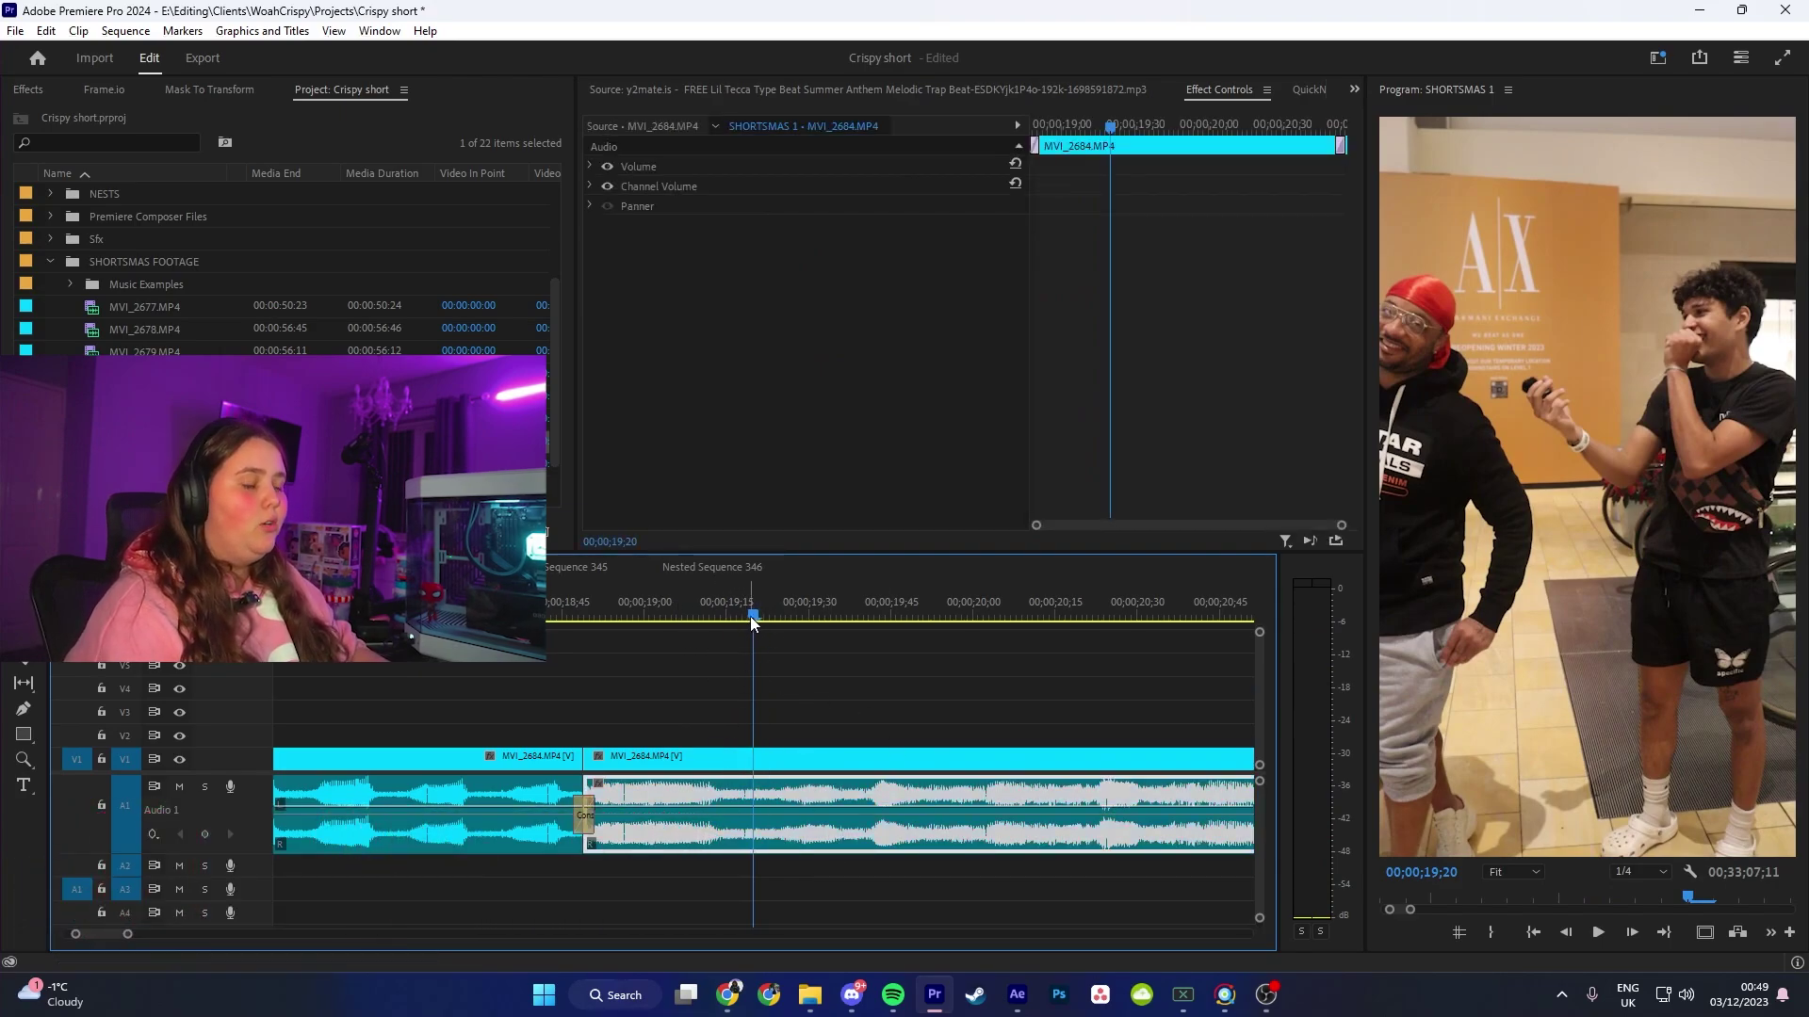
drag(749, 616, 766, 623)
key(ctrl+k)
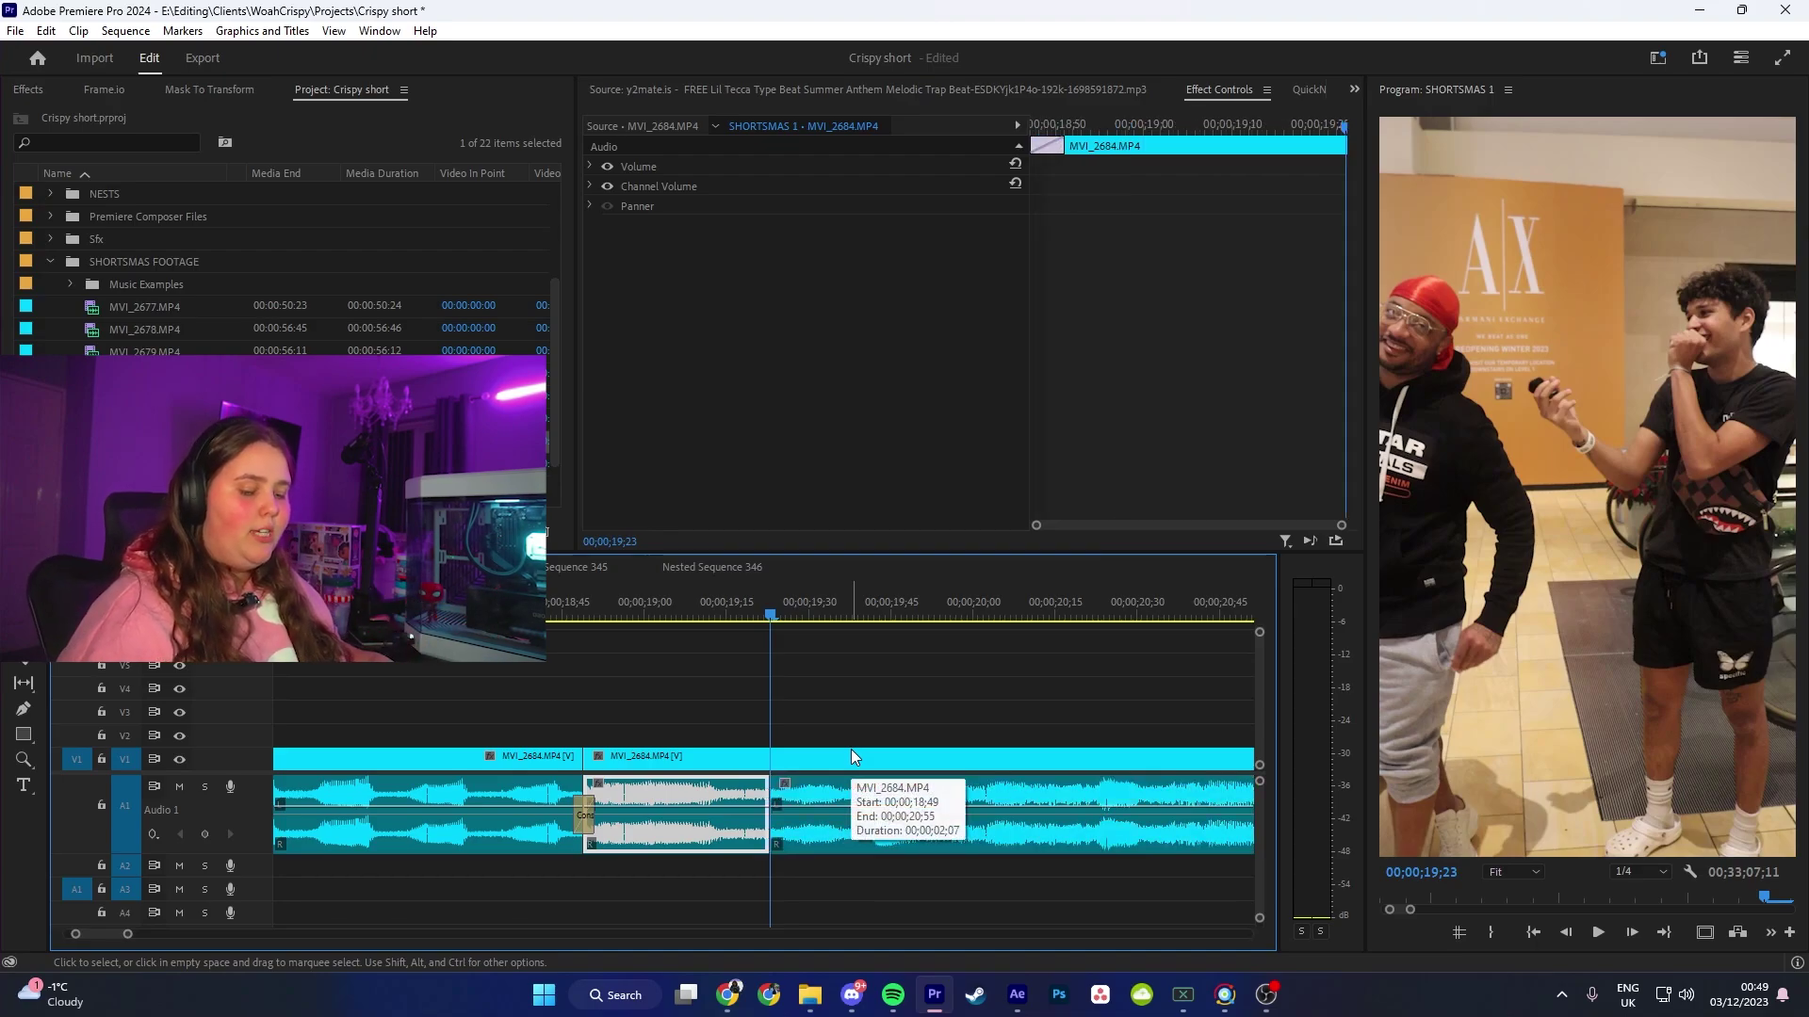
click(850, 825)
drag(816, 617, 861, 607)
key(ctrl+k)
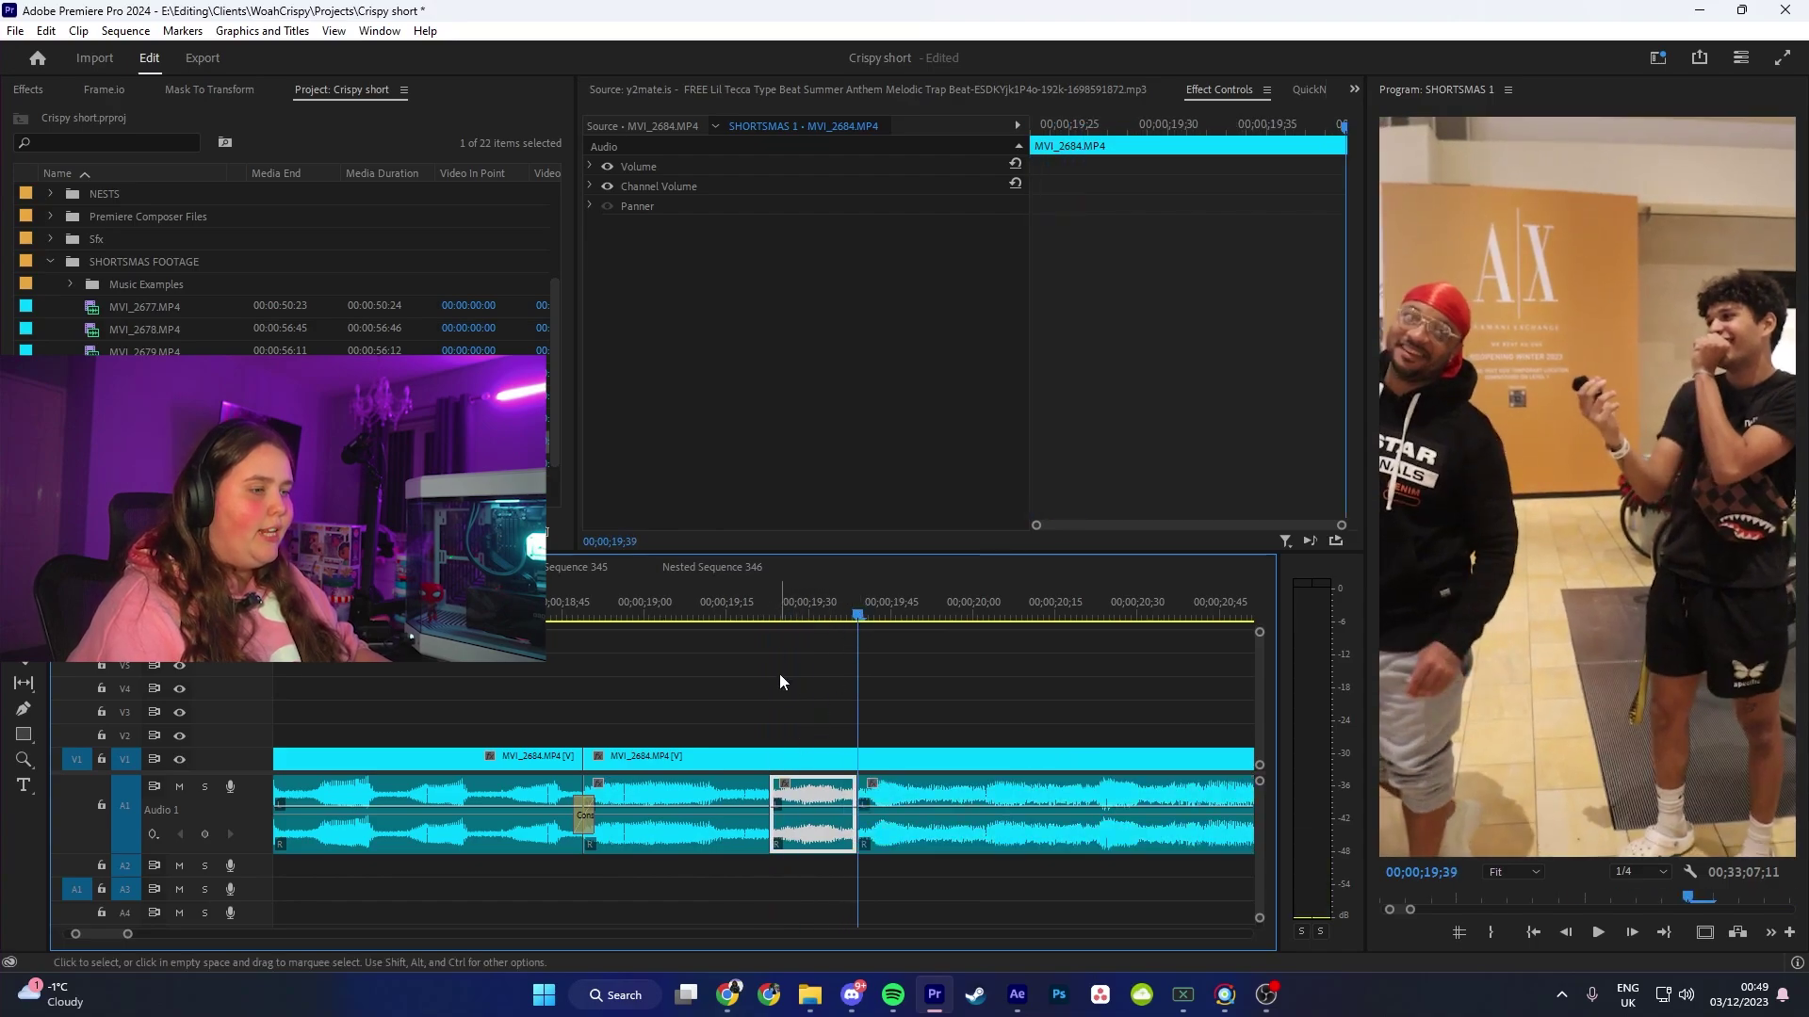
key(Delete)
Step: Play back the section around the removed piece of audio to check the cut
click(597, 614)
key(minus)
key(space)
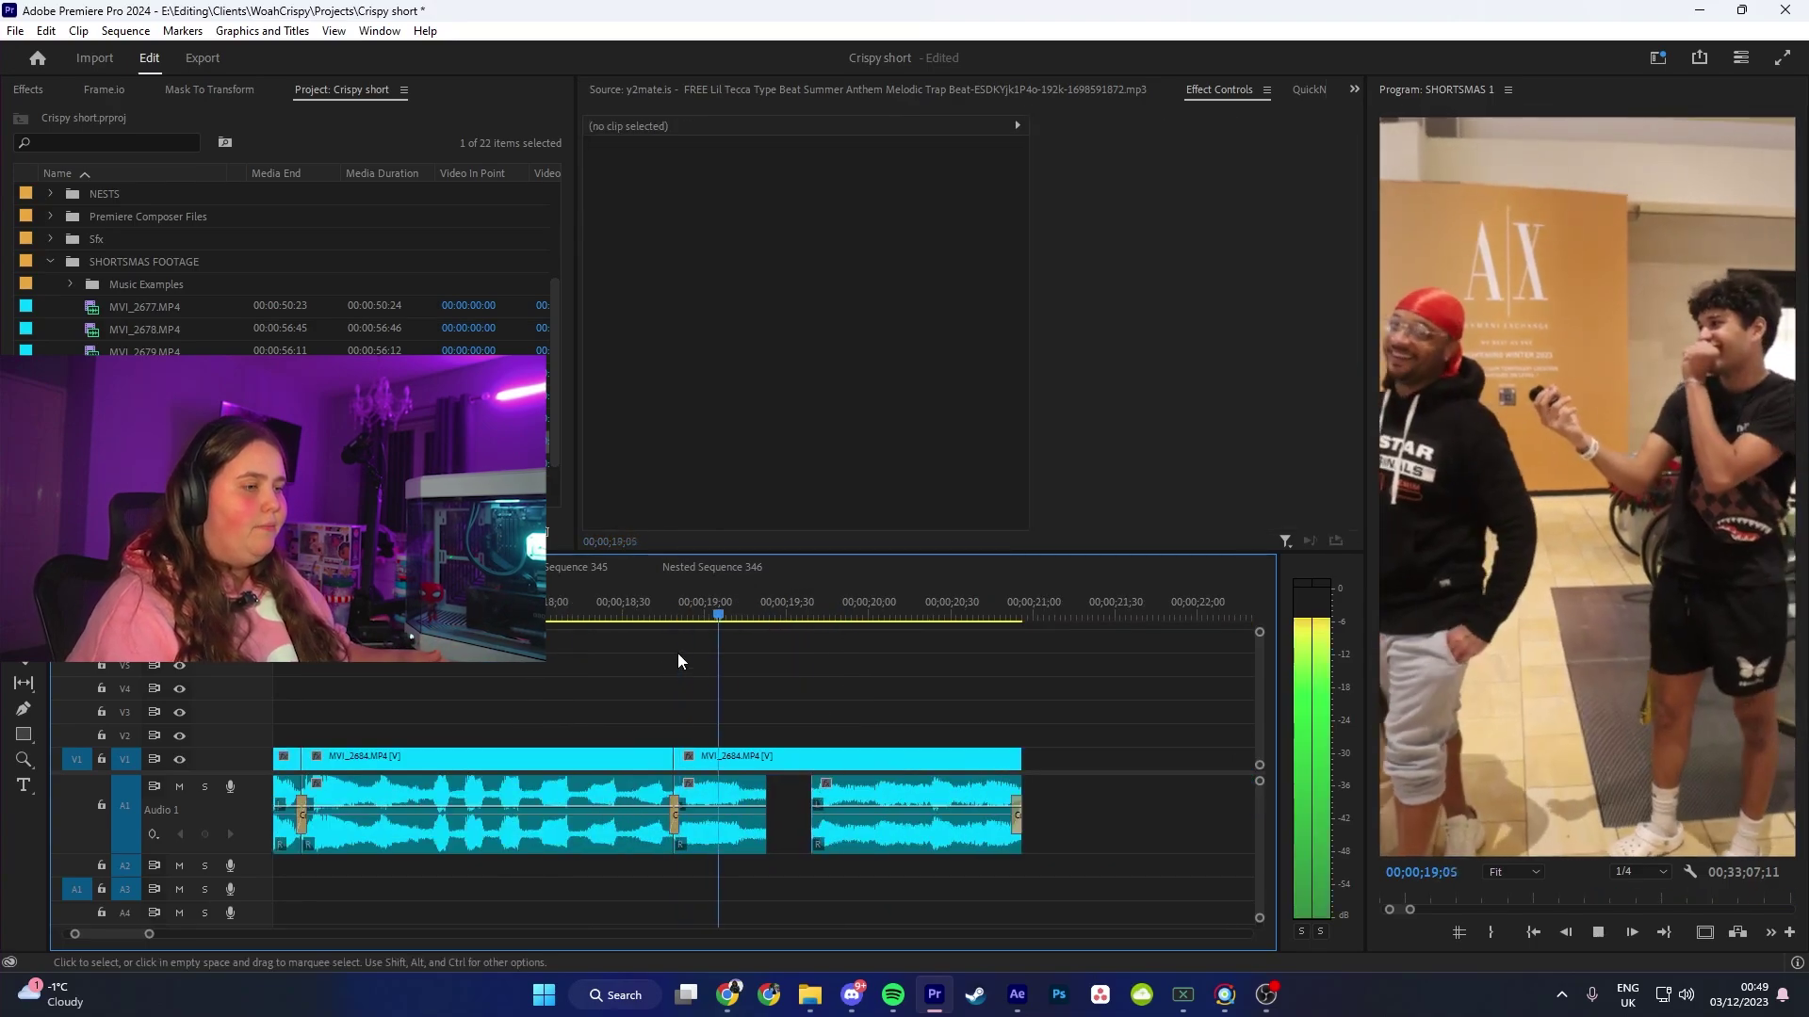
click(739, 604)
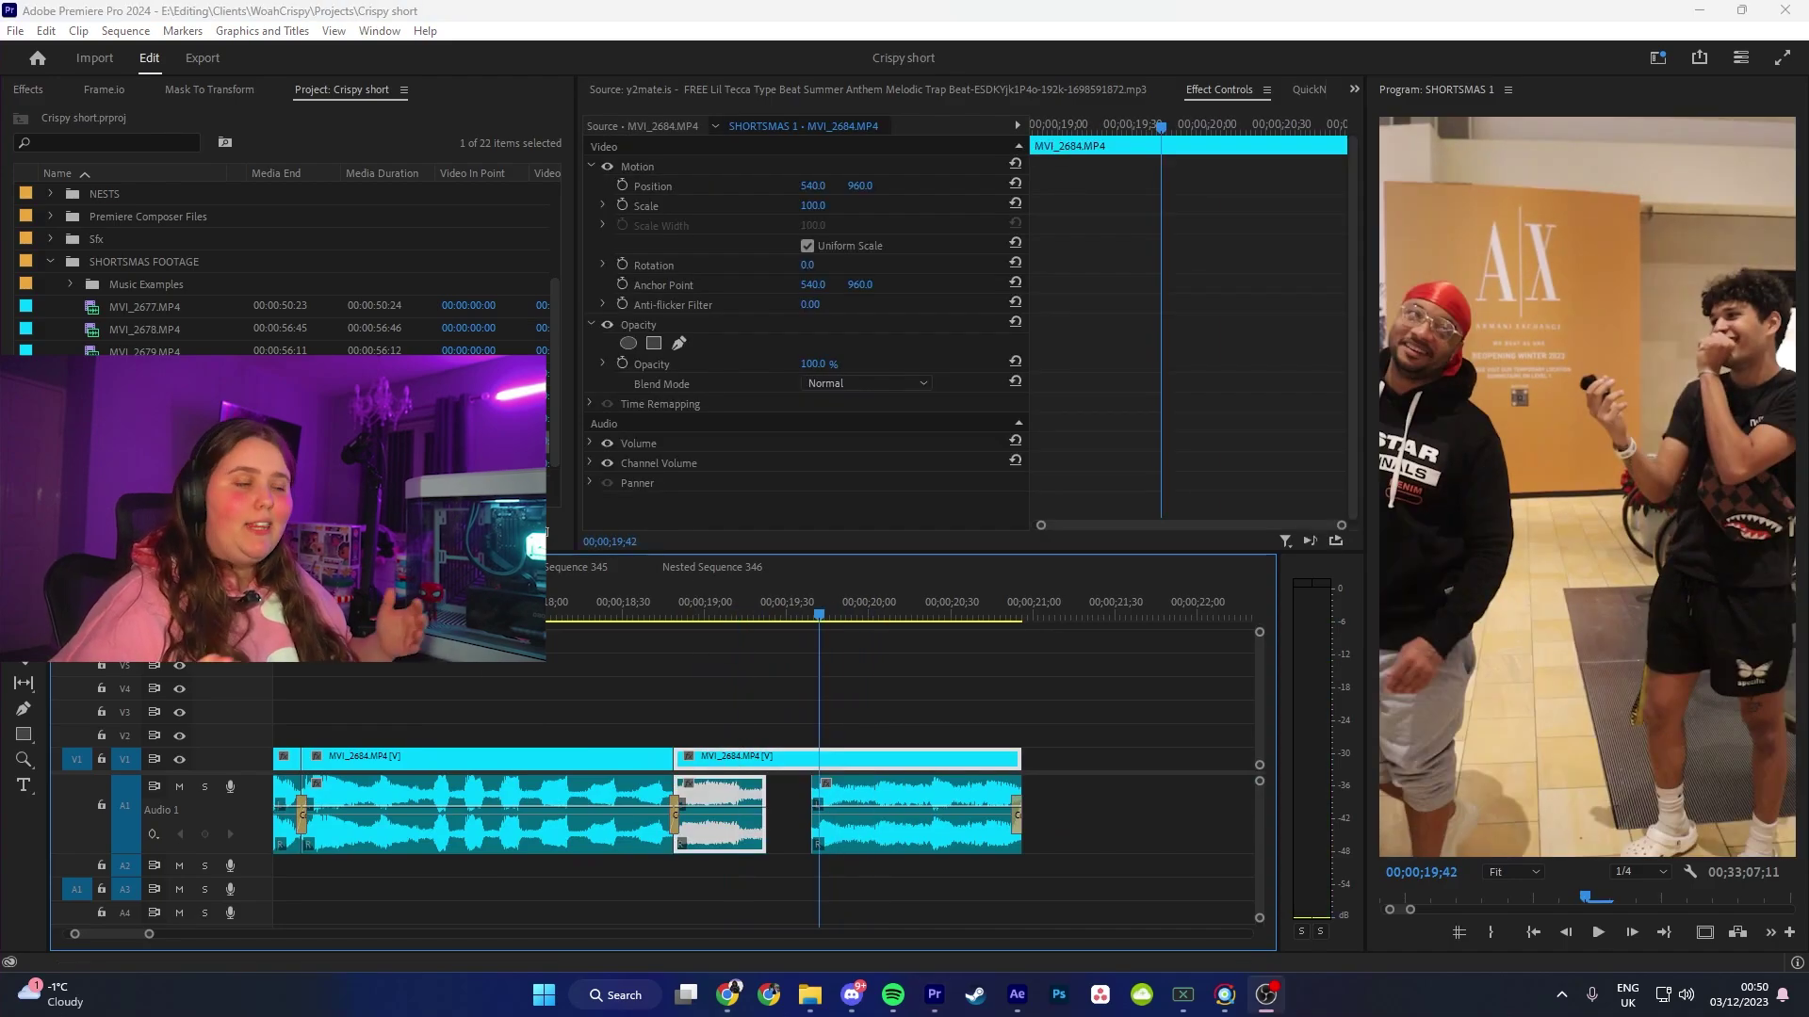
Step: Mark an in point at the start of the sequence and an out point at 00;00;20;56, where the edited clips end
click(654, 687)
key(minus)
key(minus)
key(minus)
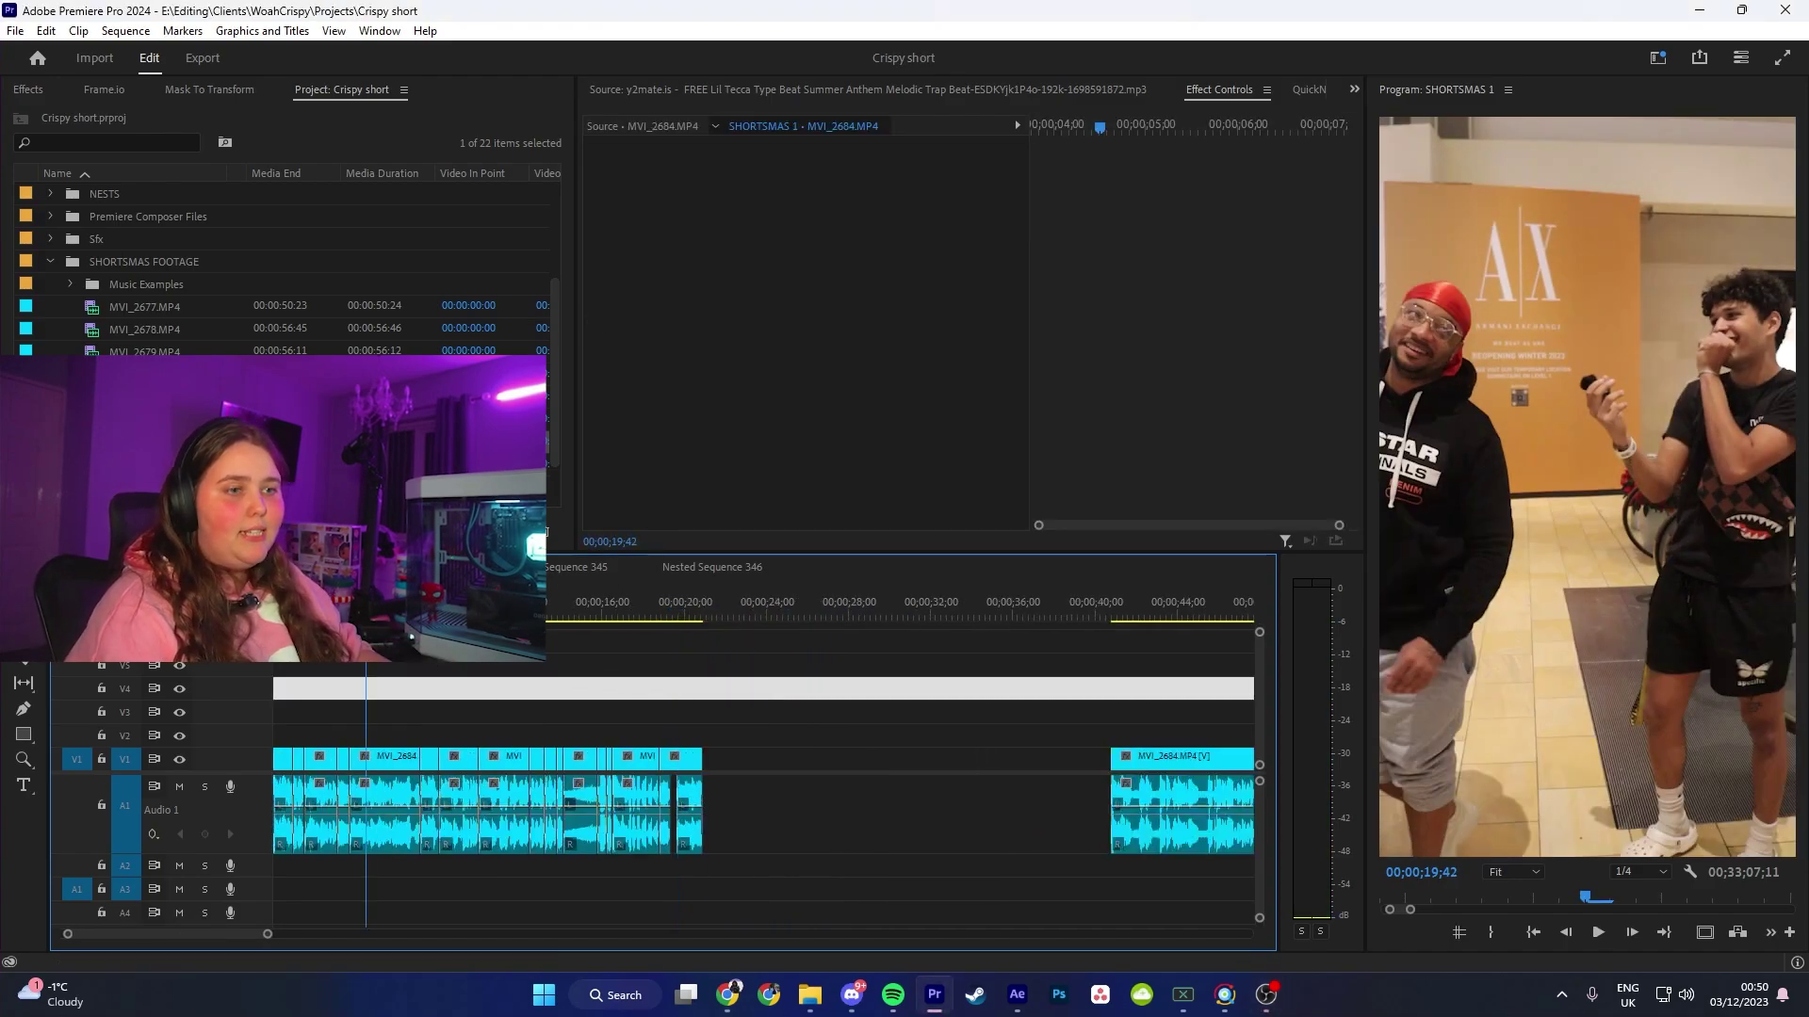
key(Home)
key(minus)
key(equal)
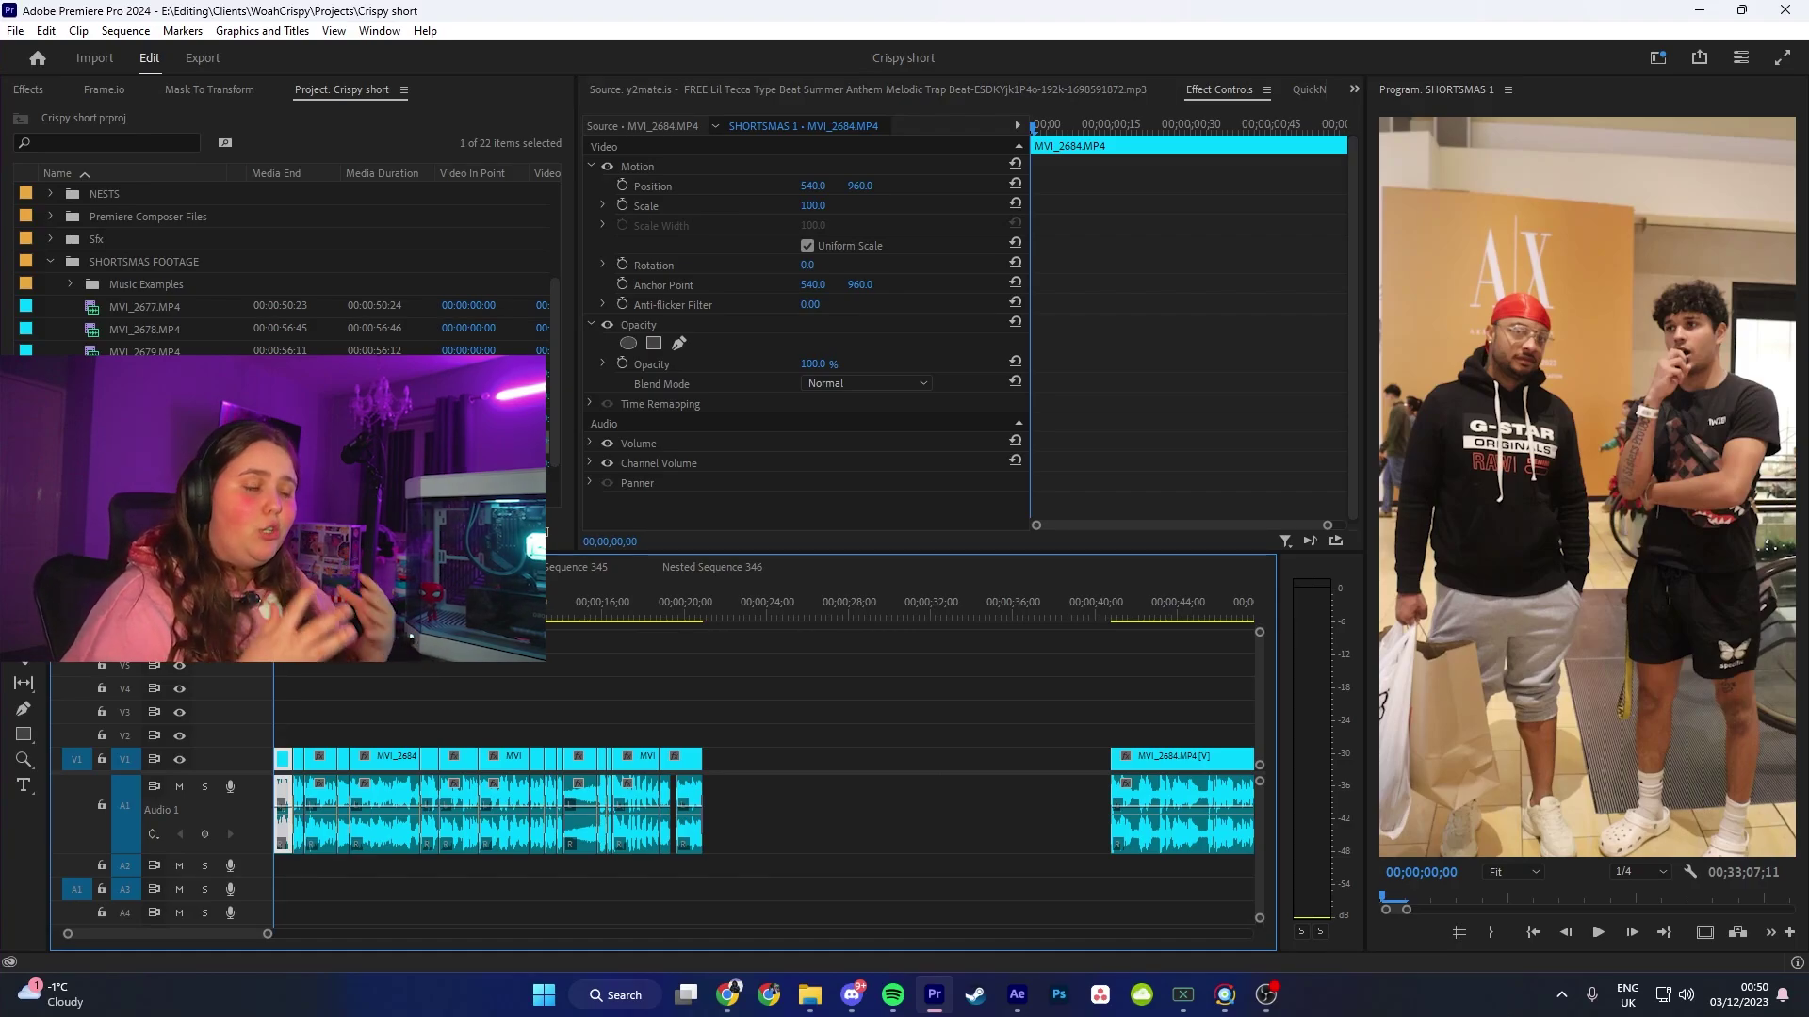
key(Down)
key(Down)
key(Up)
key(Up)
key(i)
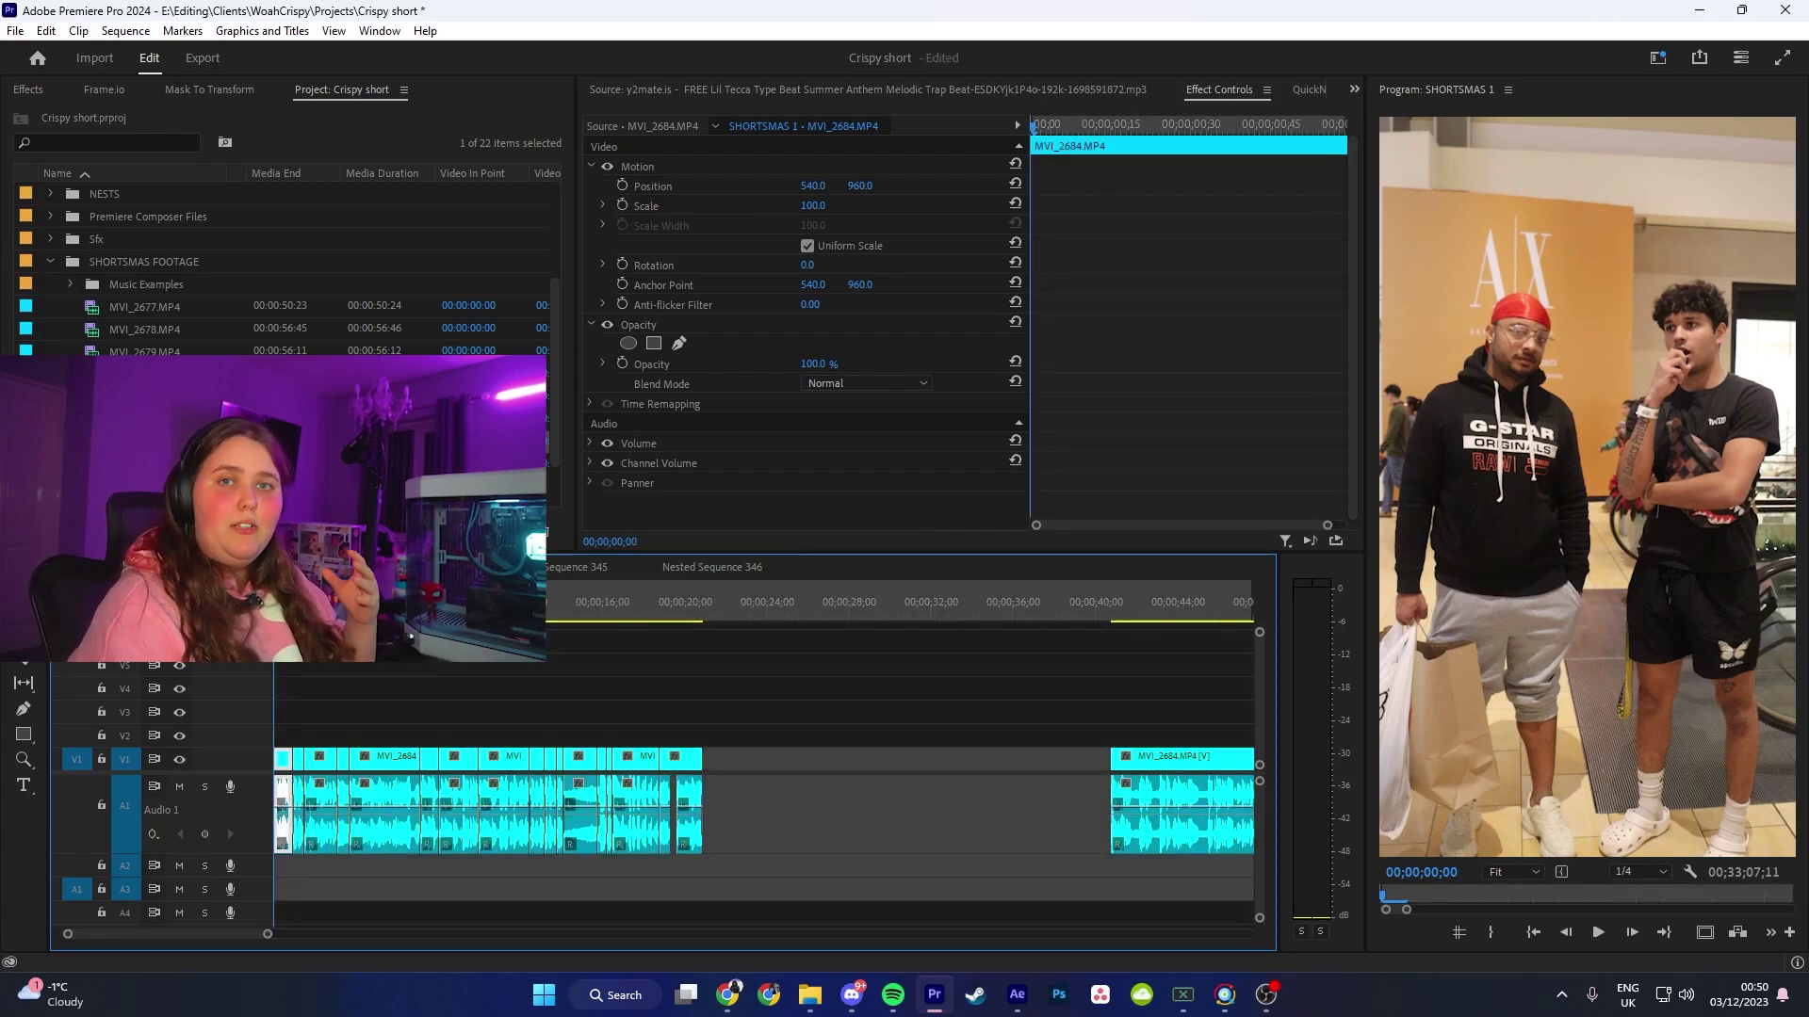
click(703, 614)
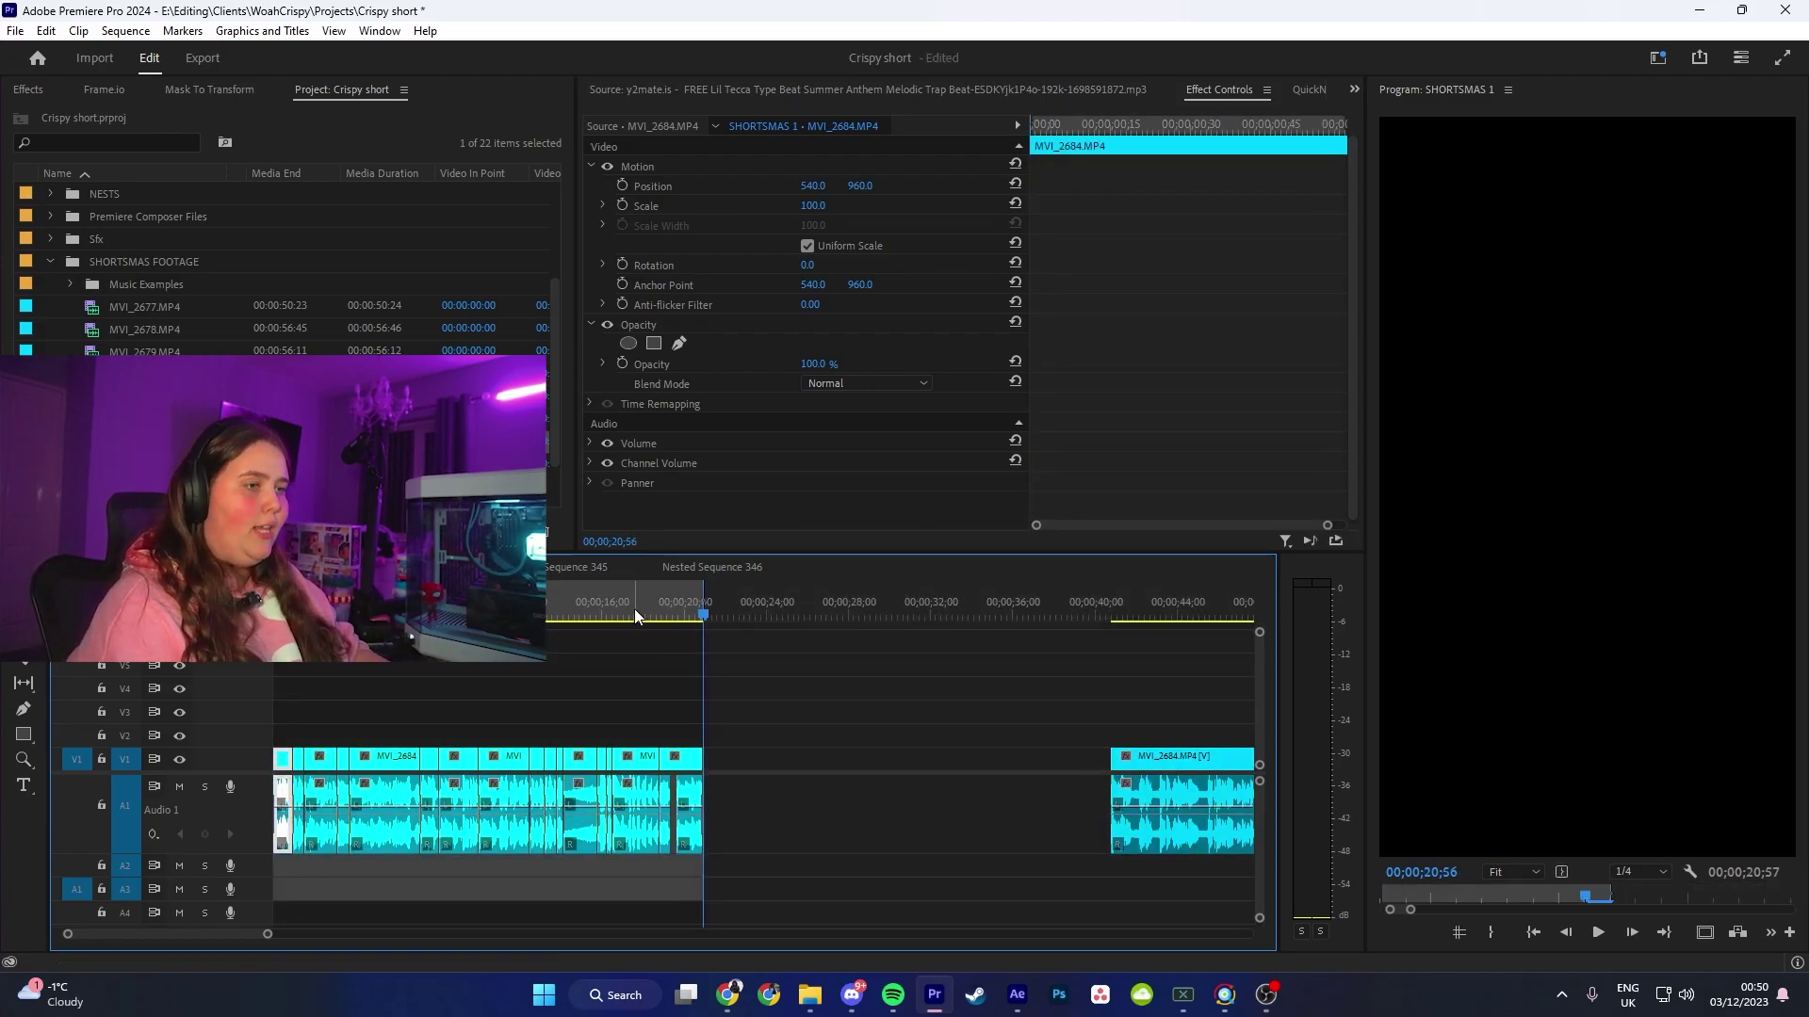
Step: Re-transcribe the sequence in English from the audio mix without separating speakers, limited to the in-to-out range
click(1352, 90)
click(806, 175)
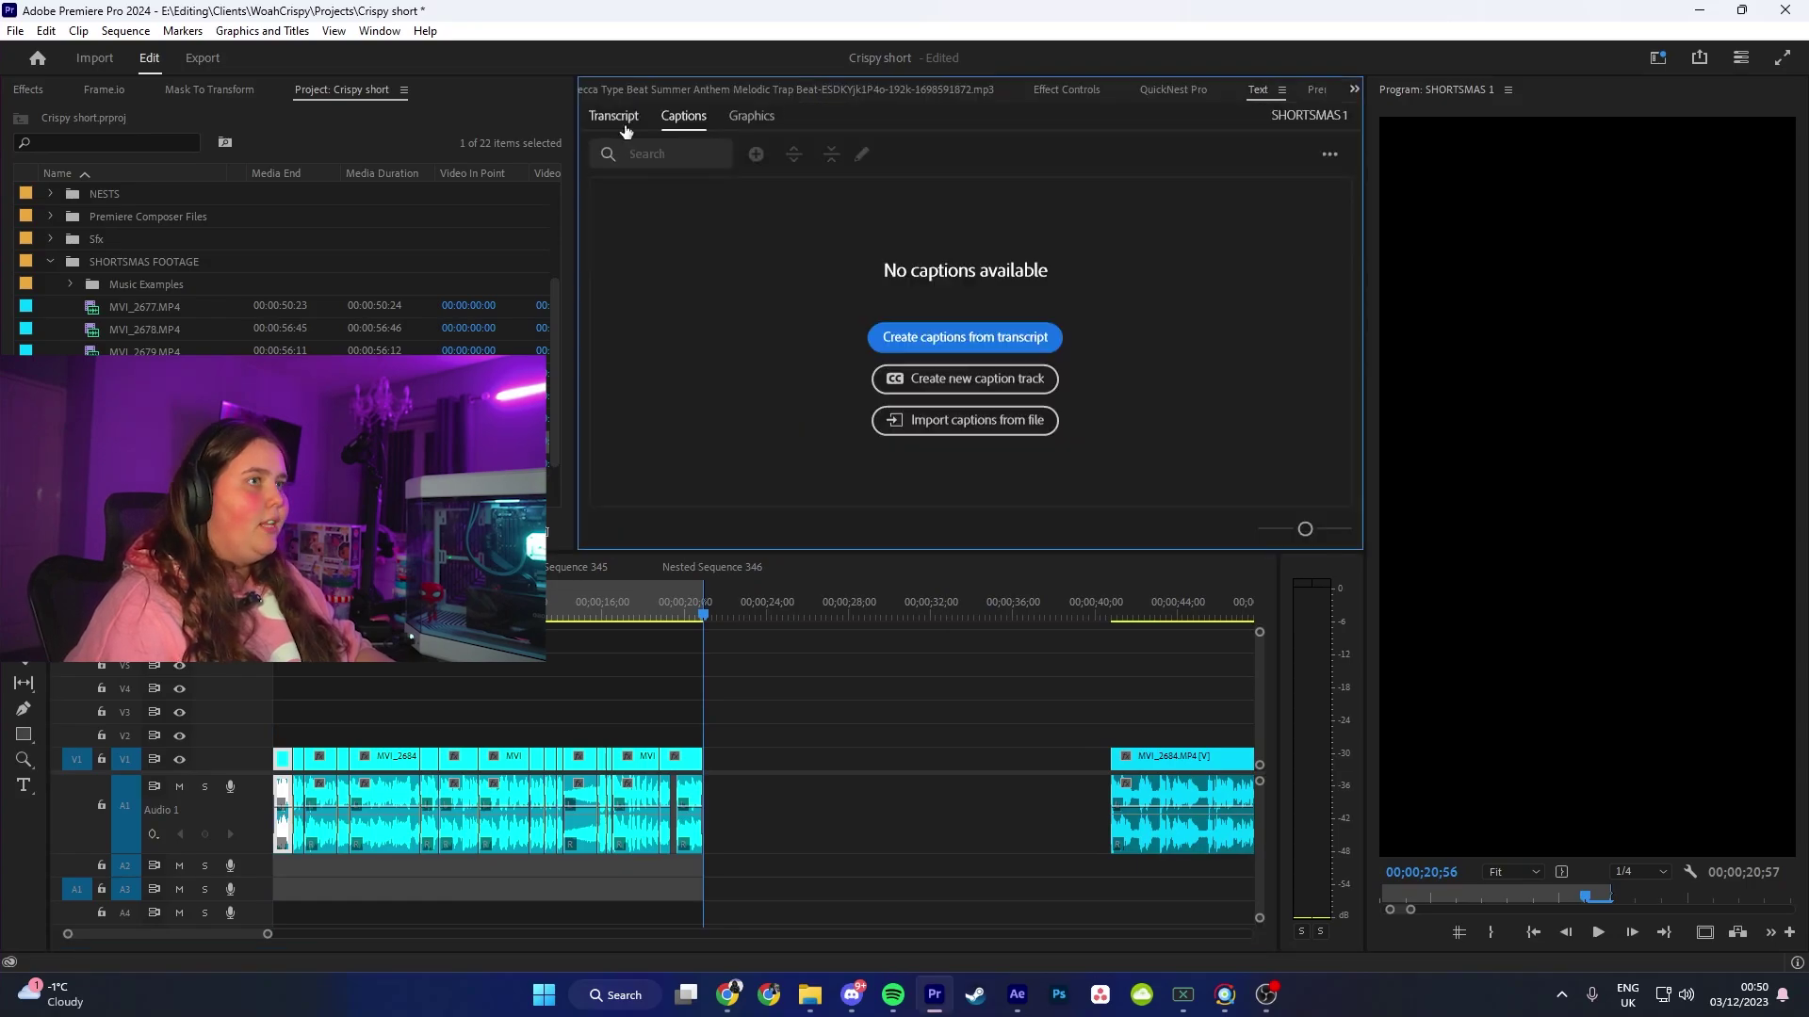
click(613, 116)
click(1324, 156)
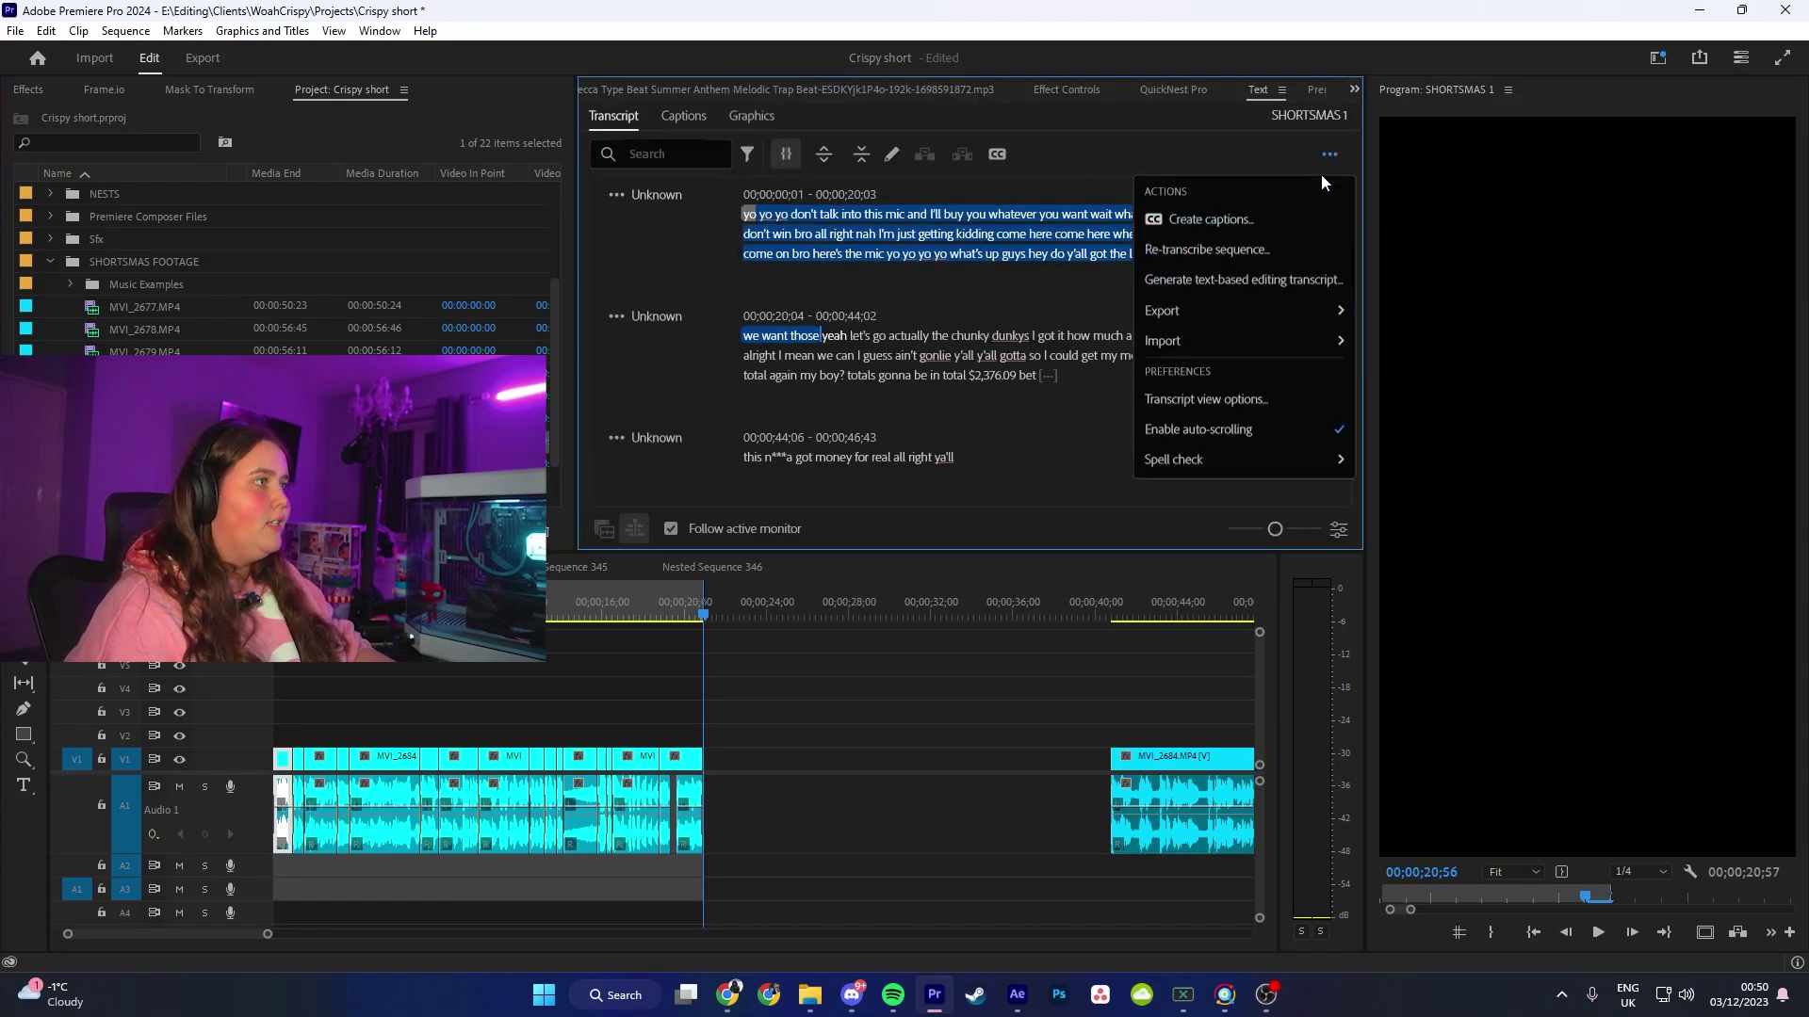
click(1241, 251)
click(765, 473)
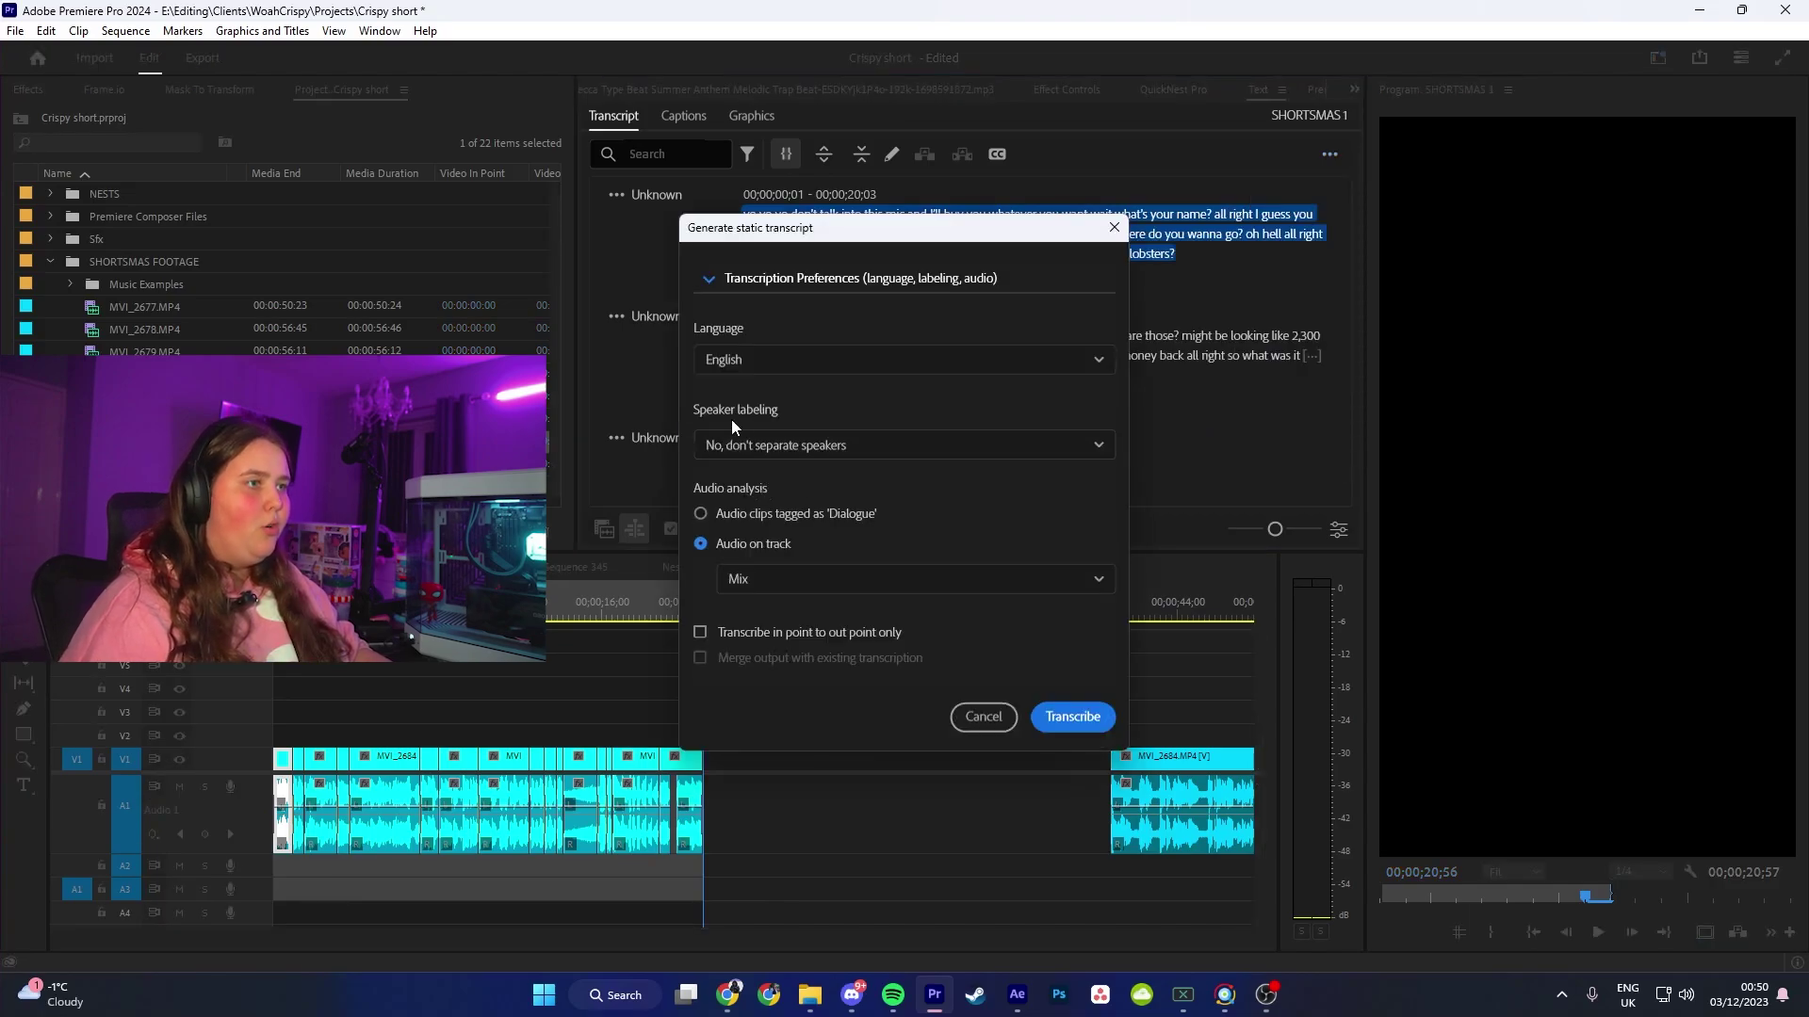
click(697, 634)
click(1076, 714)
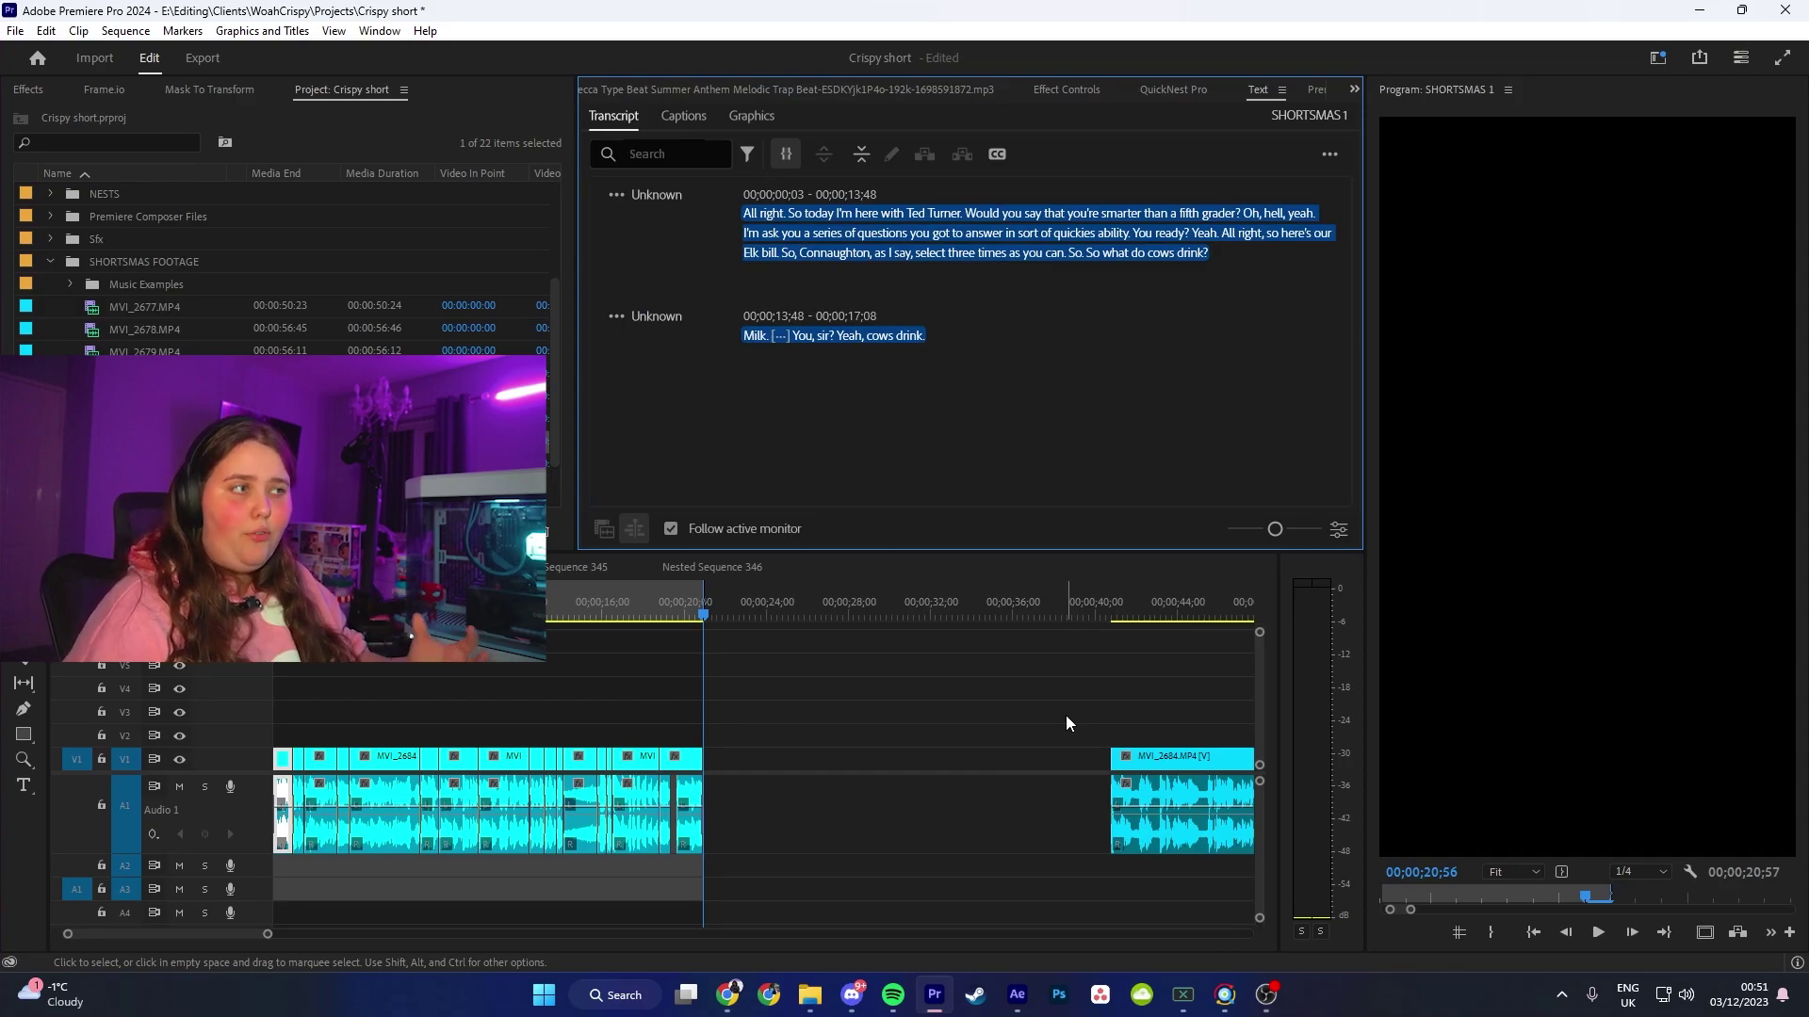
Step: Correct the transcript wording in lowercase without full stops, beginning with "all right so today"
click(754, 215)
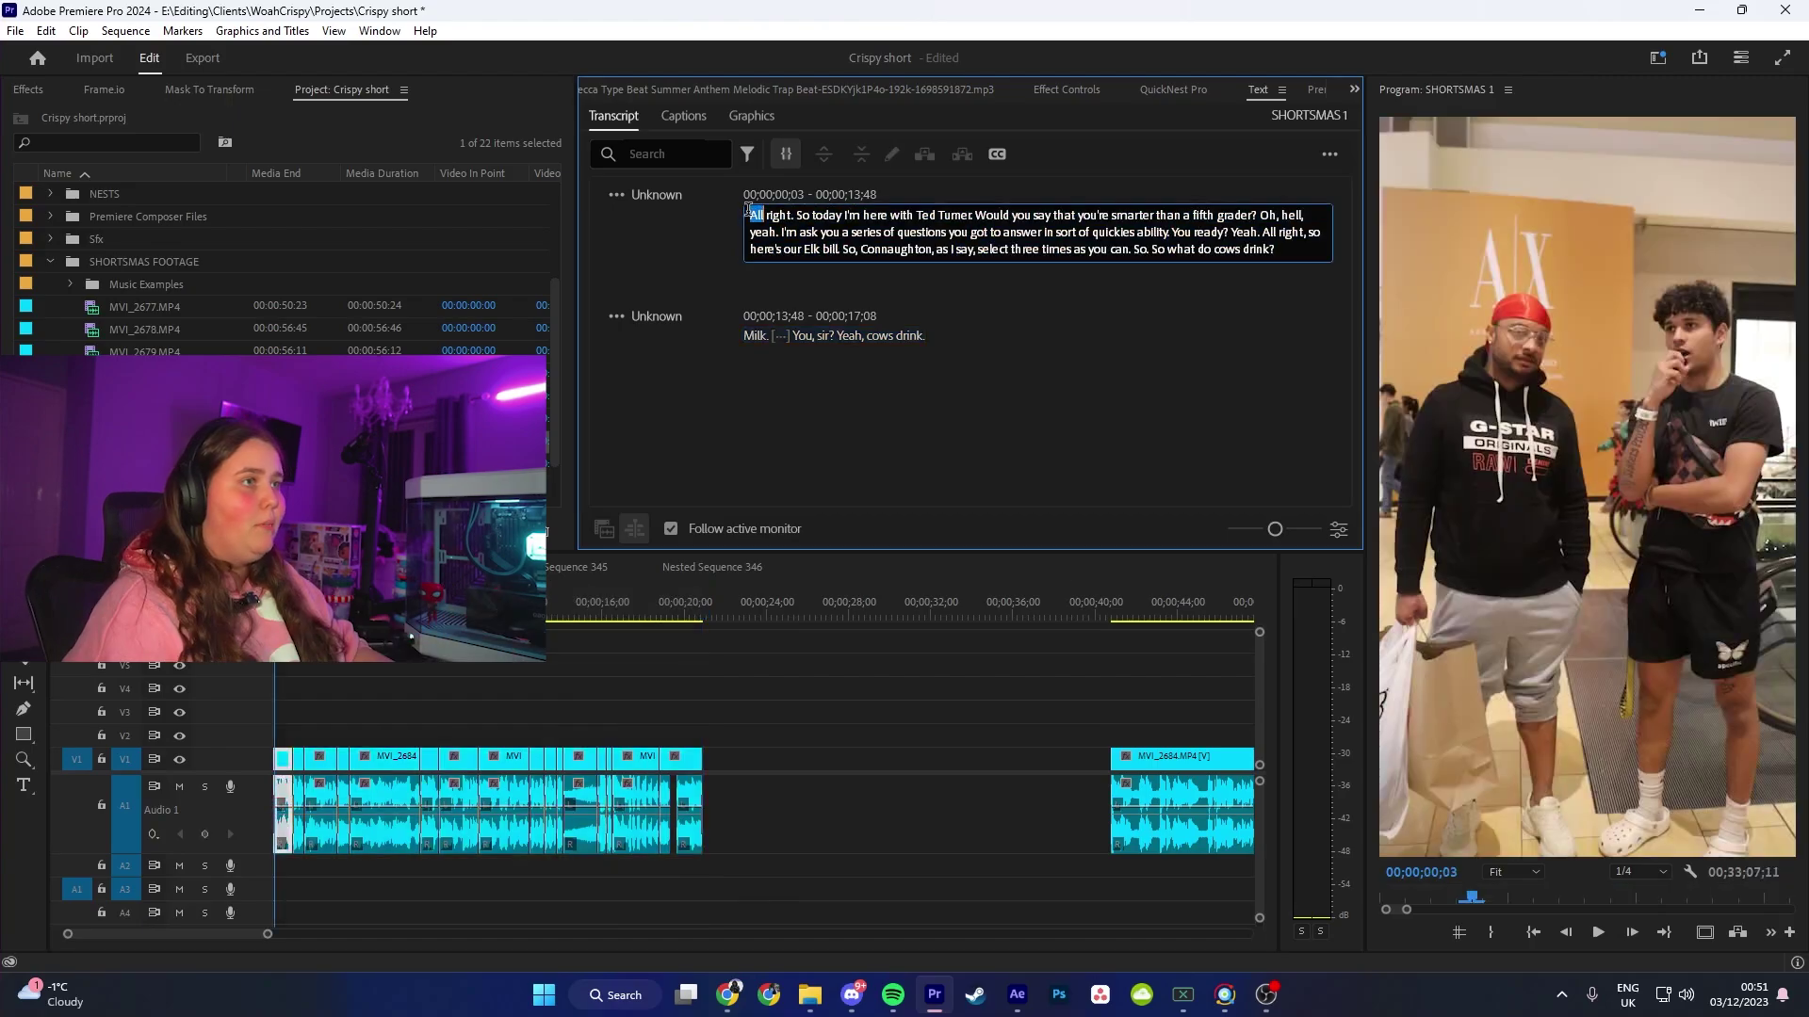
text(all)
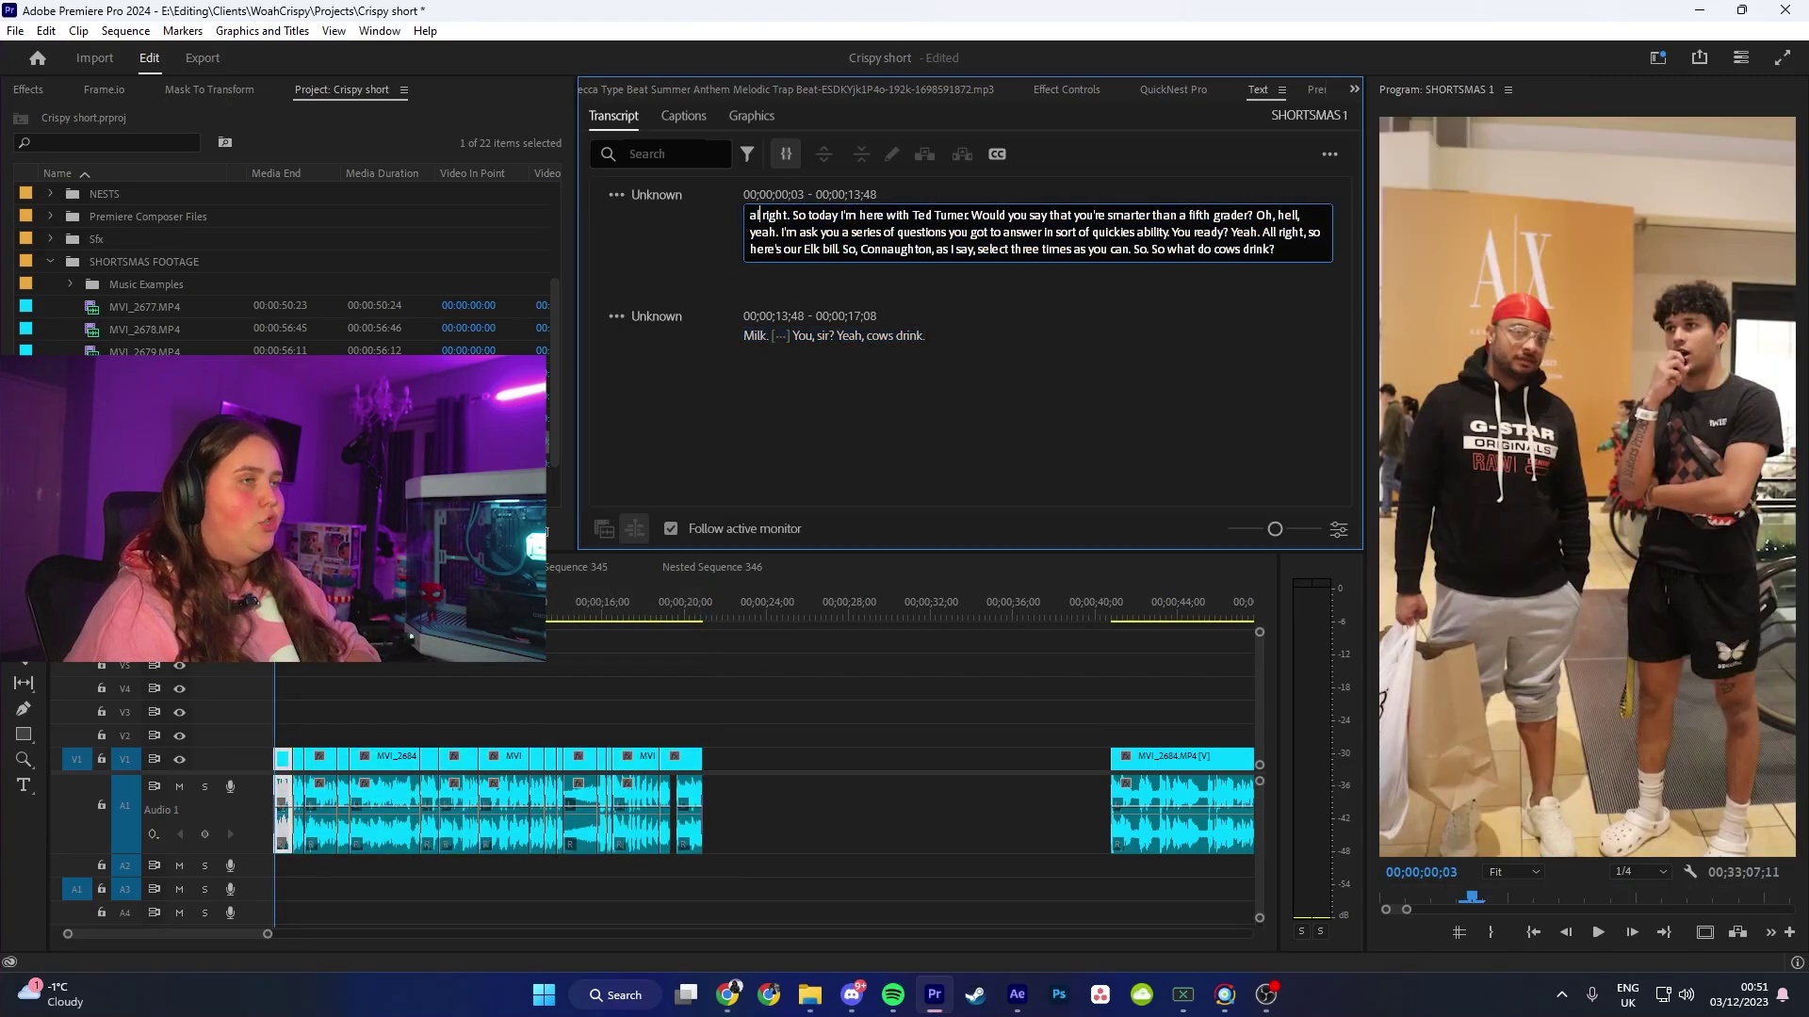
click(791, 213)
key(BackSpace)
key(Right)
key(Delete)
text(s)
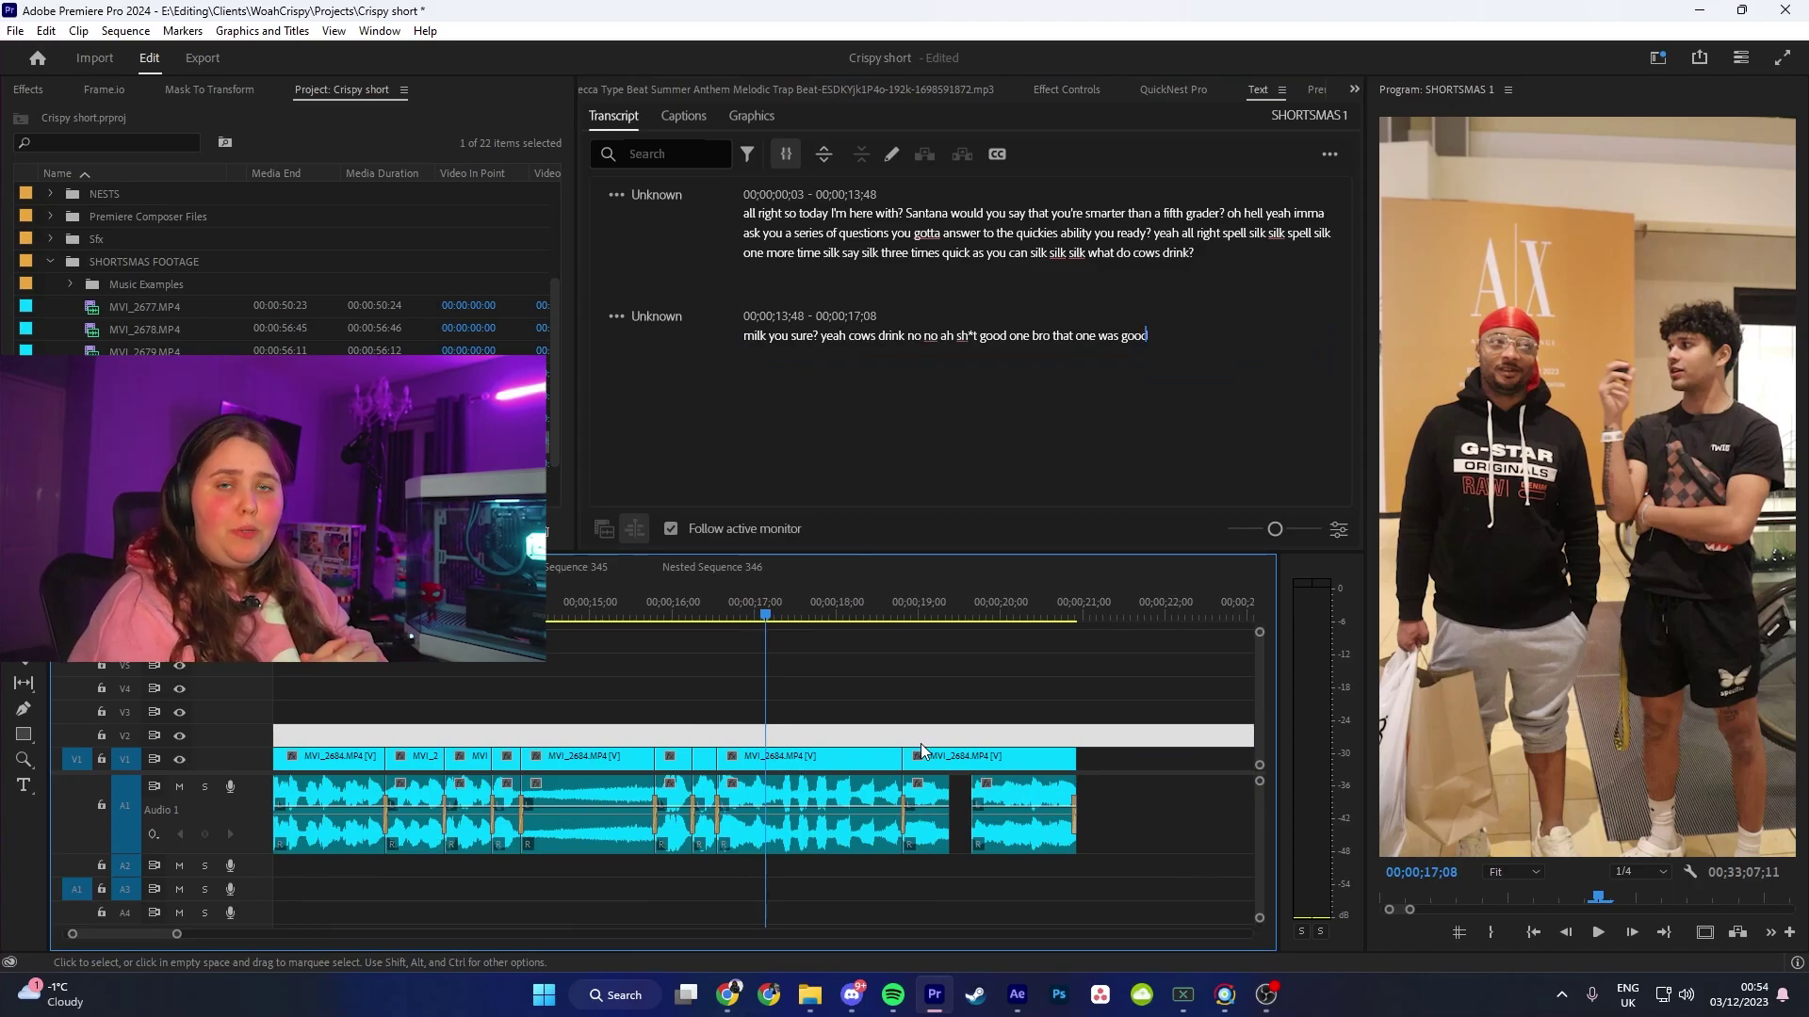
Step: Create single-line subtitle captions from the transcript with the Crispy style, a 7-character maximum length and a 0-frame gap
click(1332, 157)
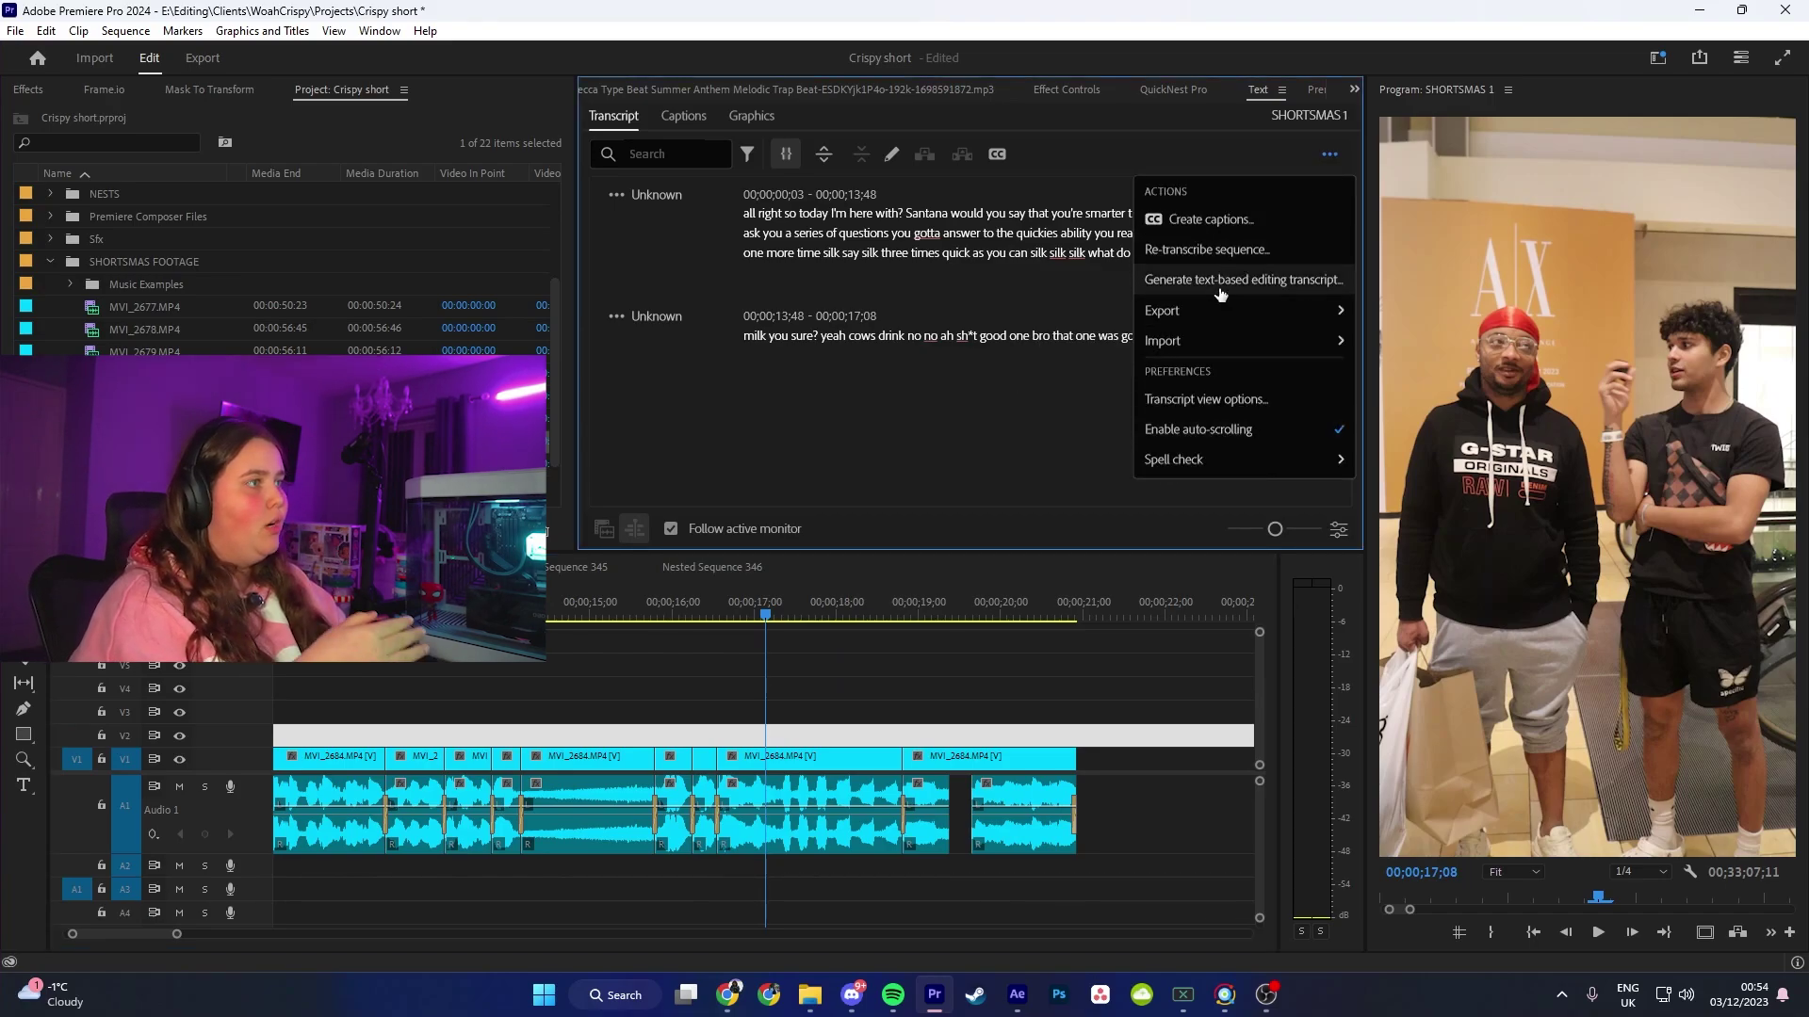
click(1189, 218)
click(724, 283)
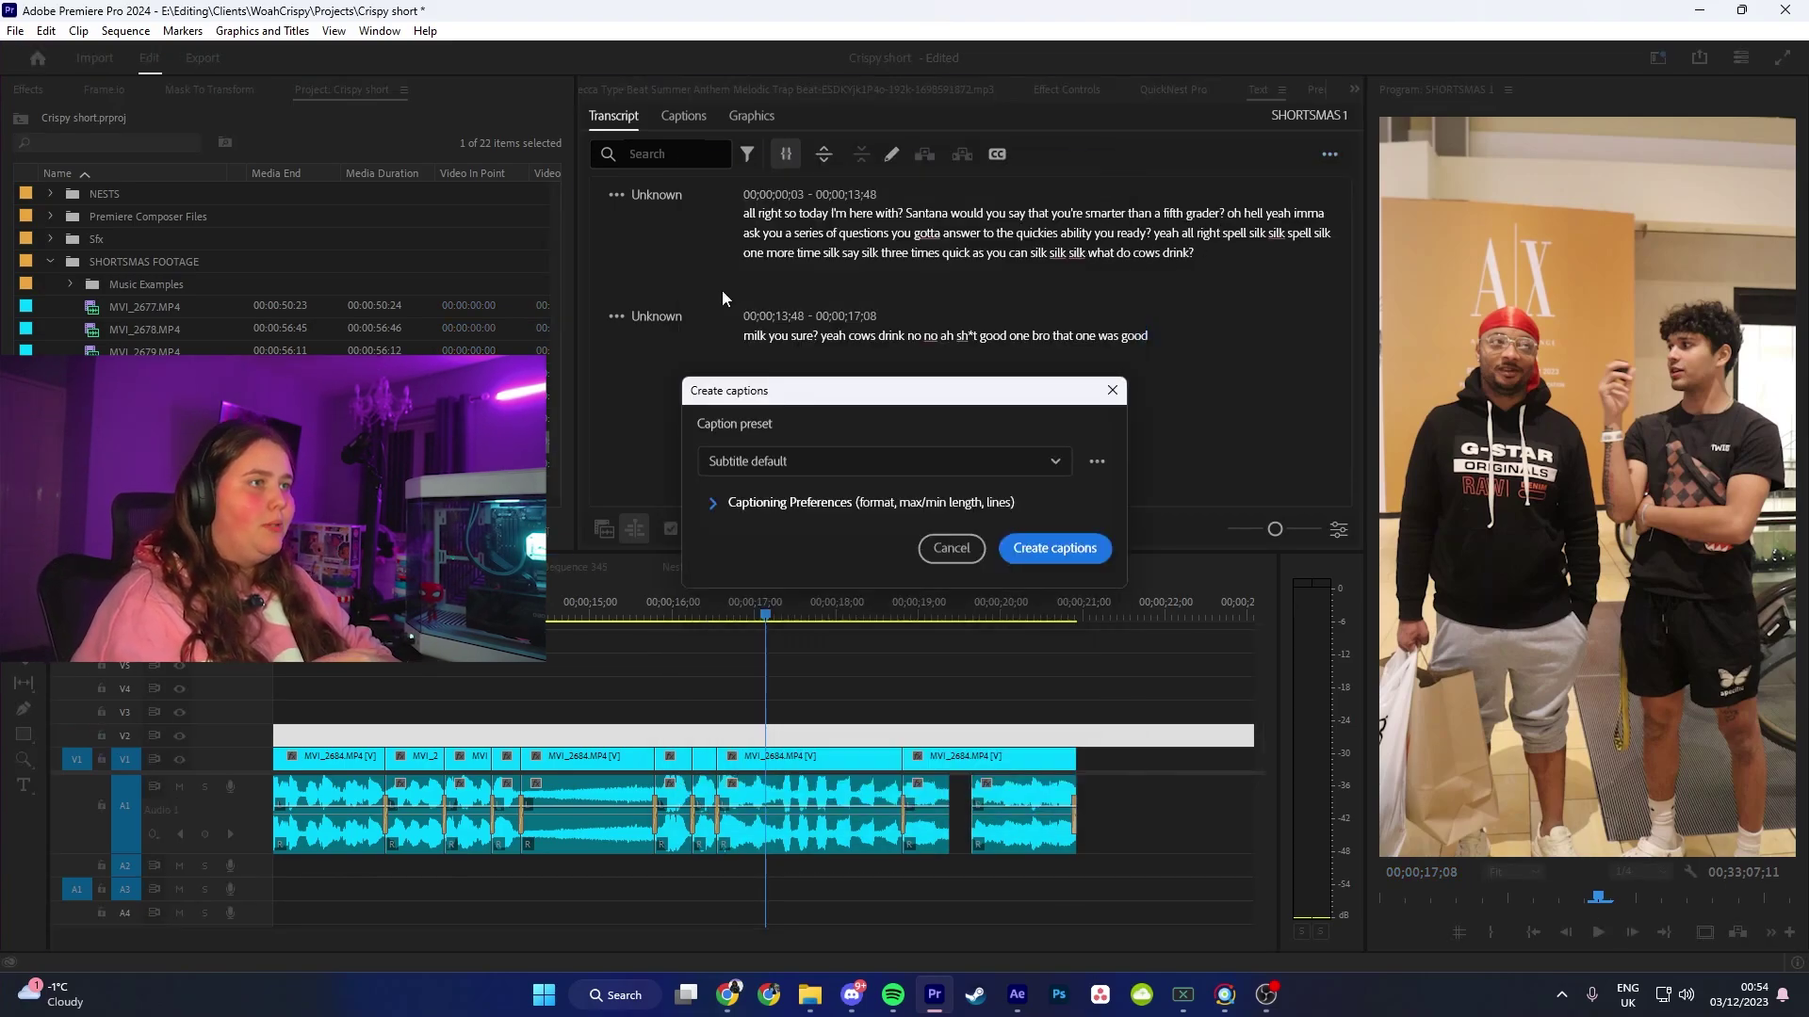
click(721, 505)
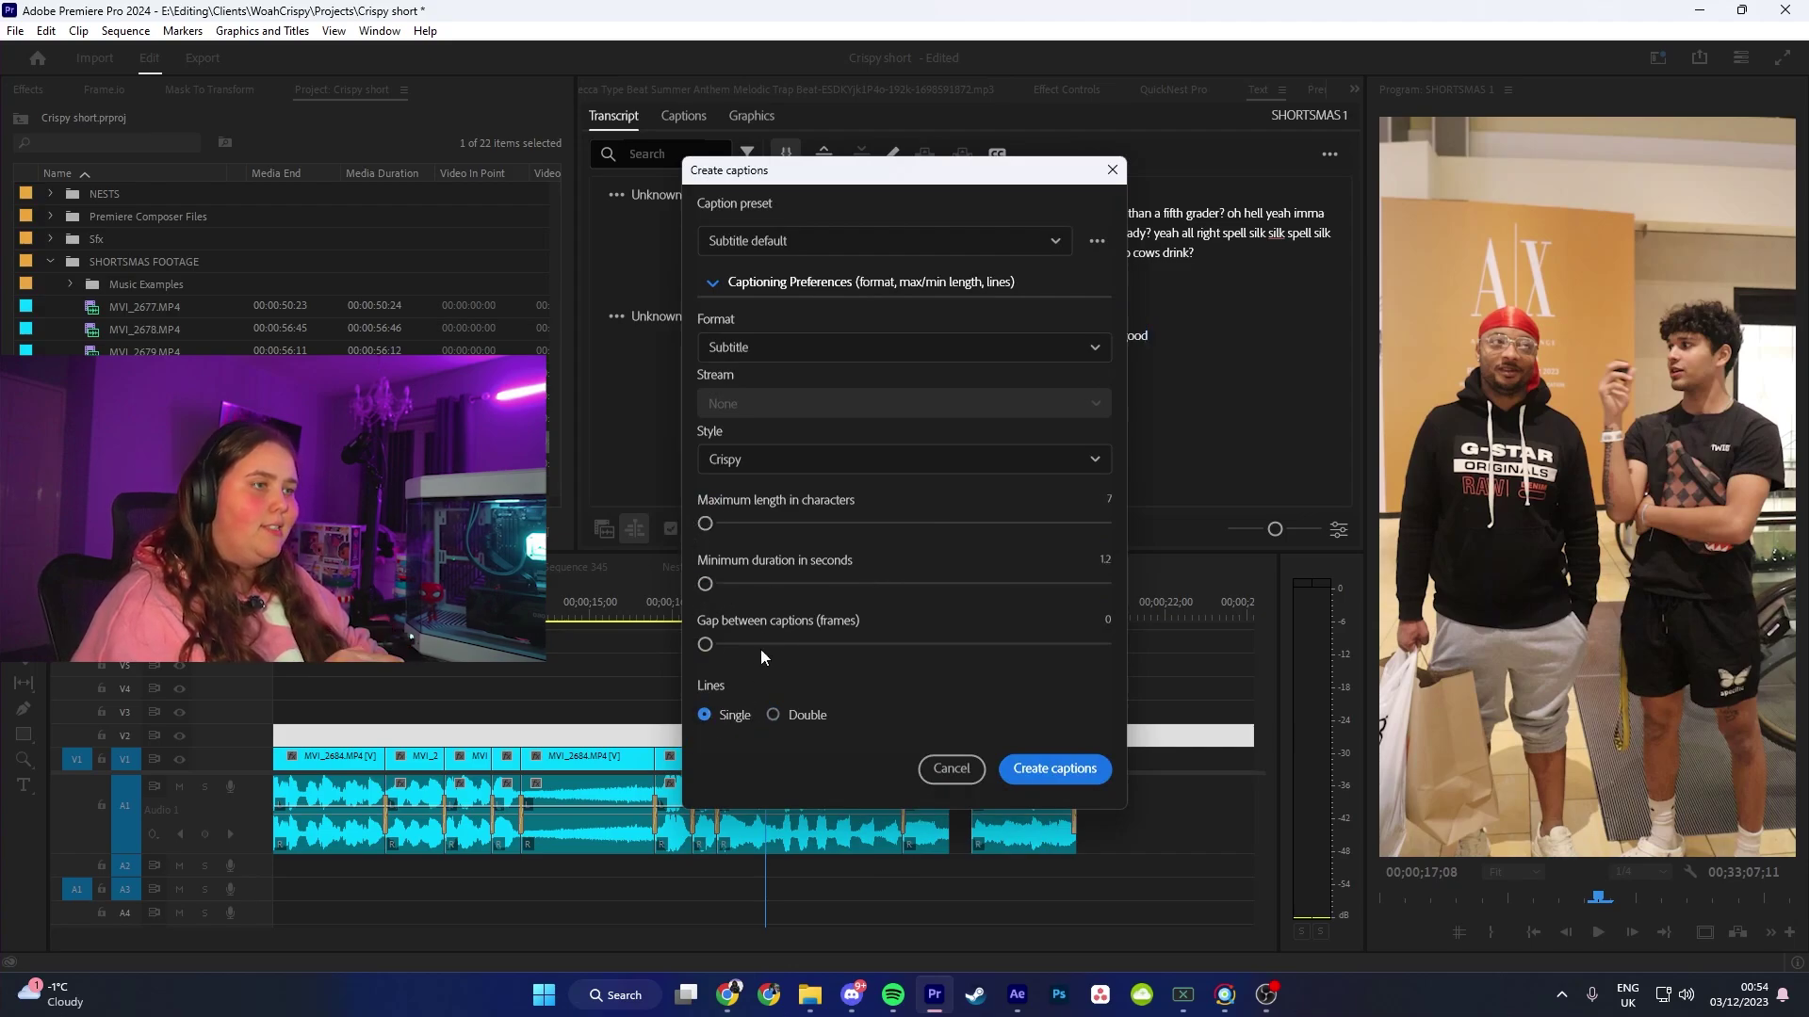
click(740, 461)
click(743, 562)
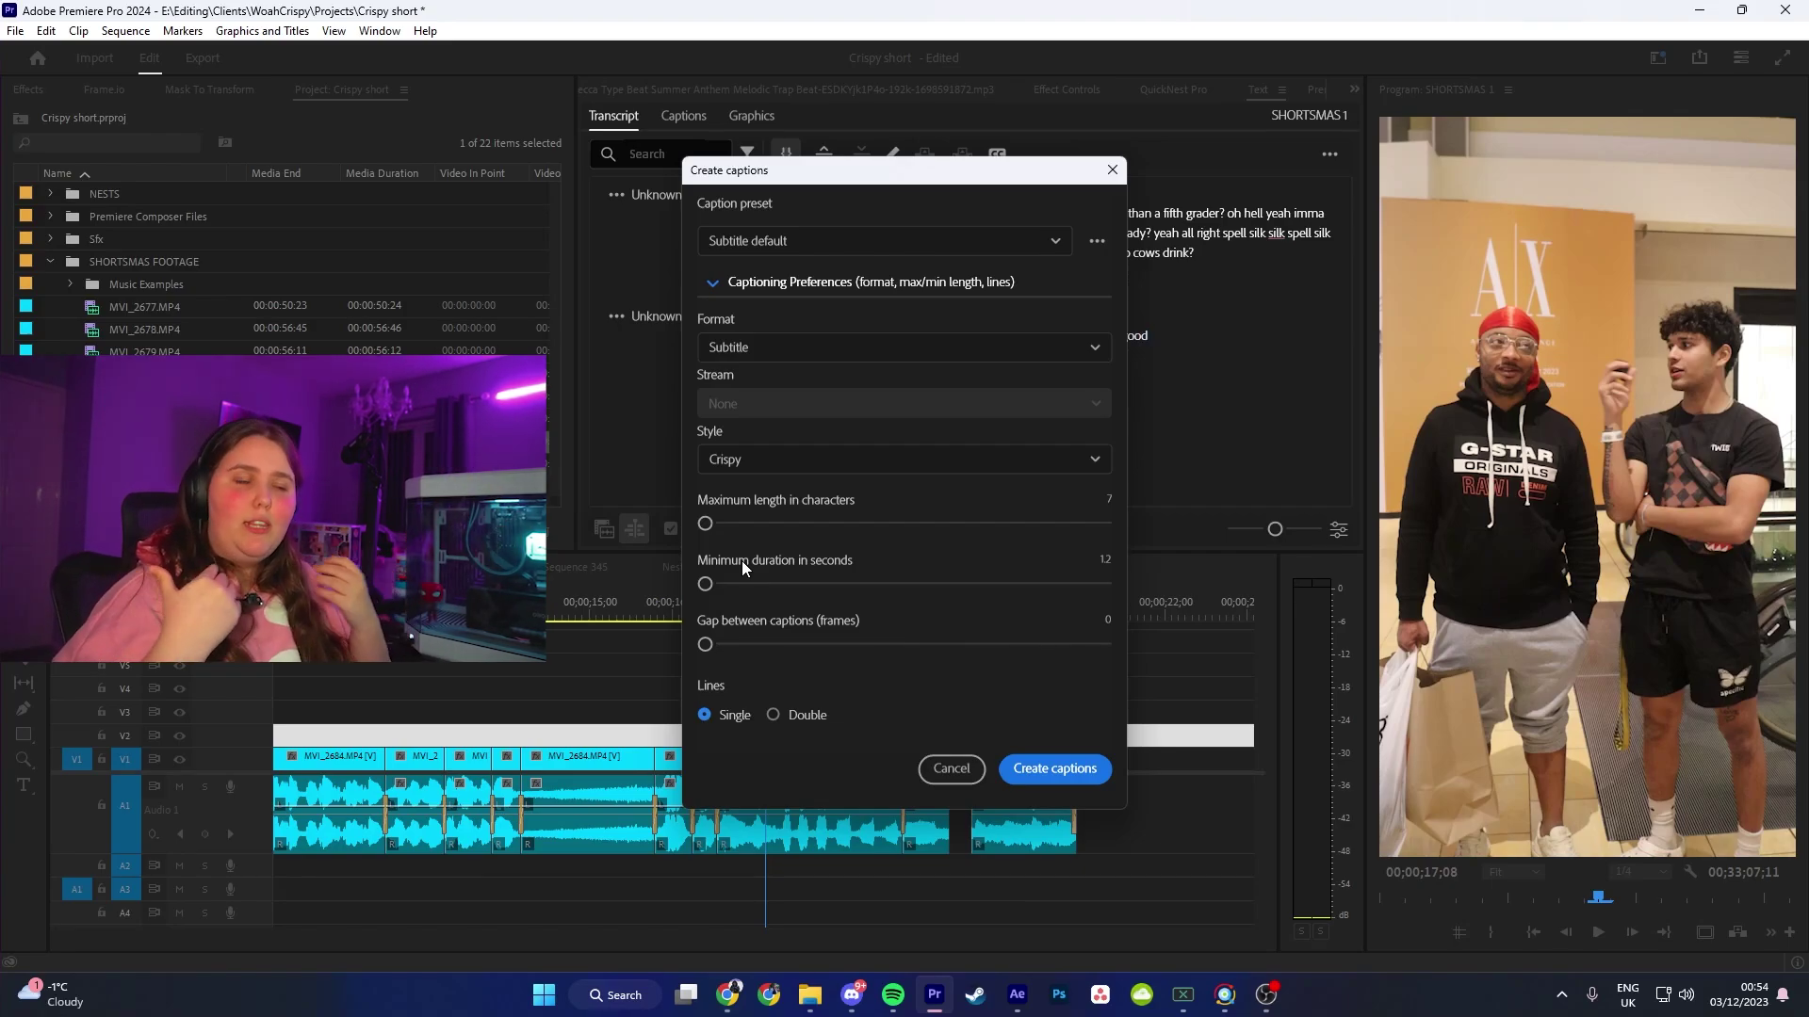
click(1048, 769)
Step: Go to the first caption, "all", and examine its track style, font, alignment and fill settings in Essential Graphics
drag(1078, 713, 1039, 689)
key(minus)
key(minus)
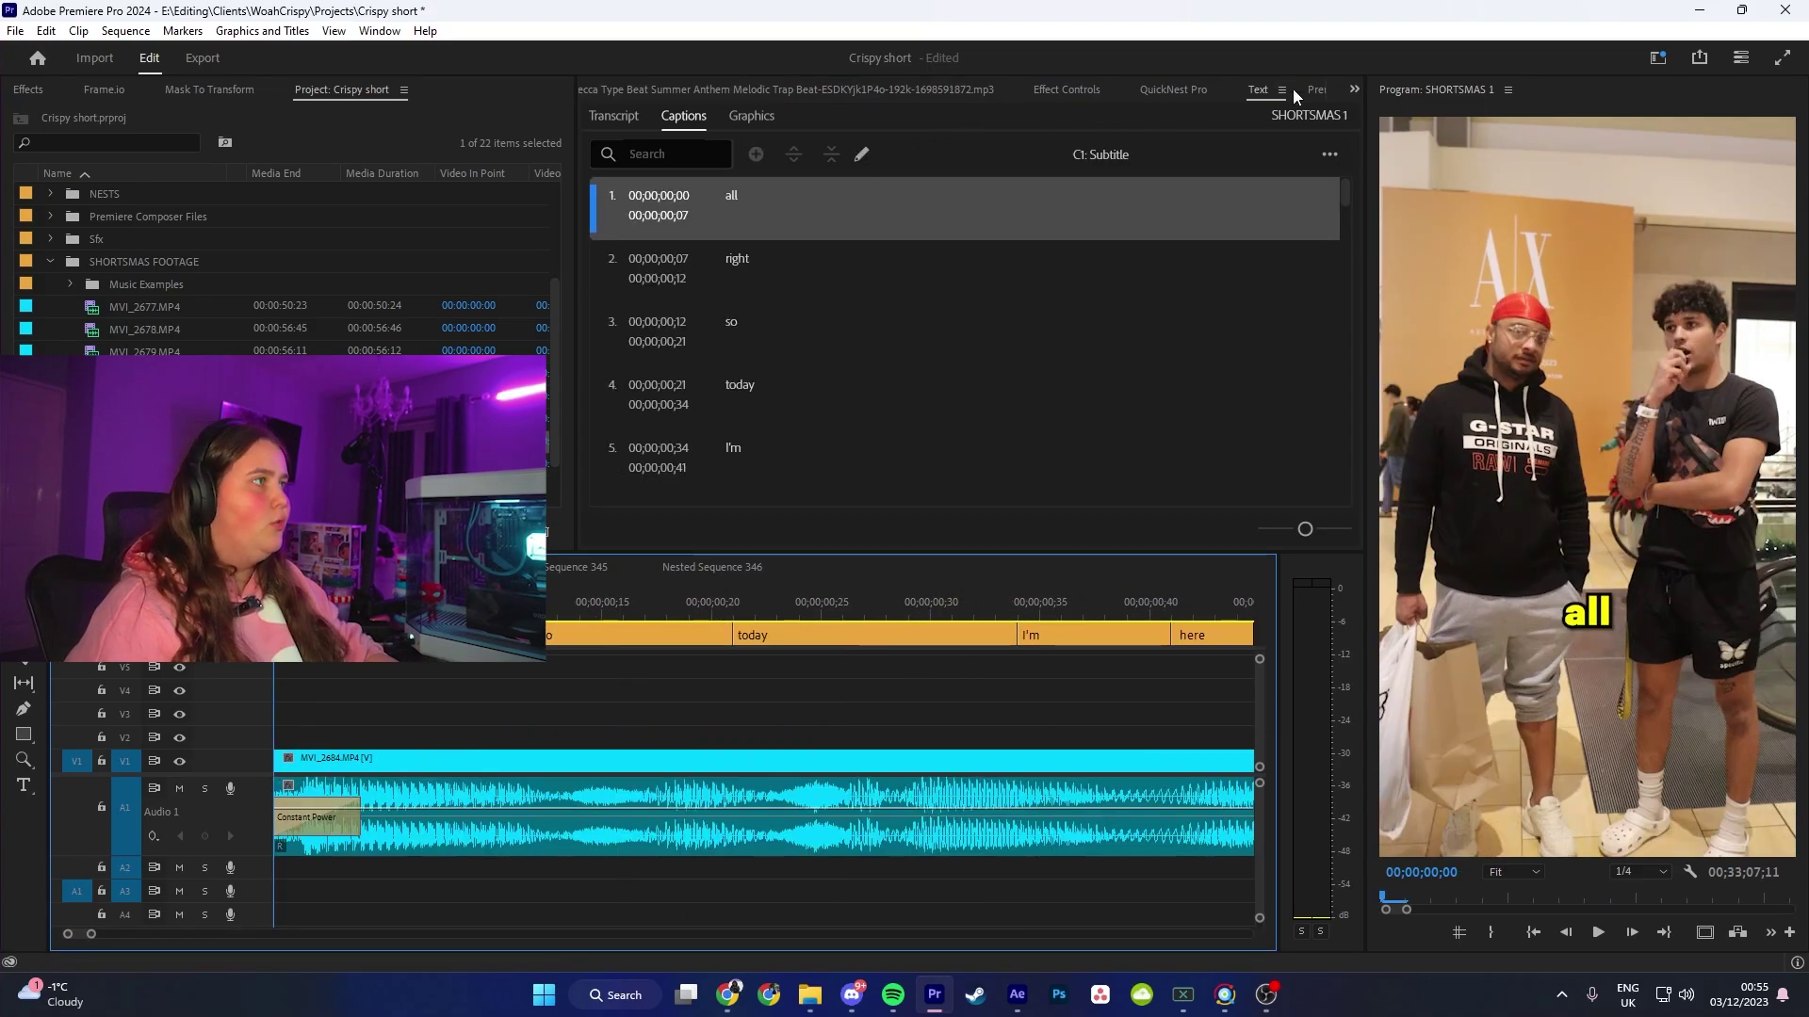
click(1353, 90)
click(868, 210)
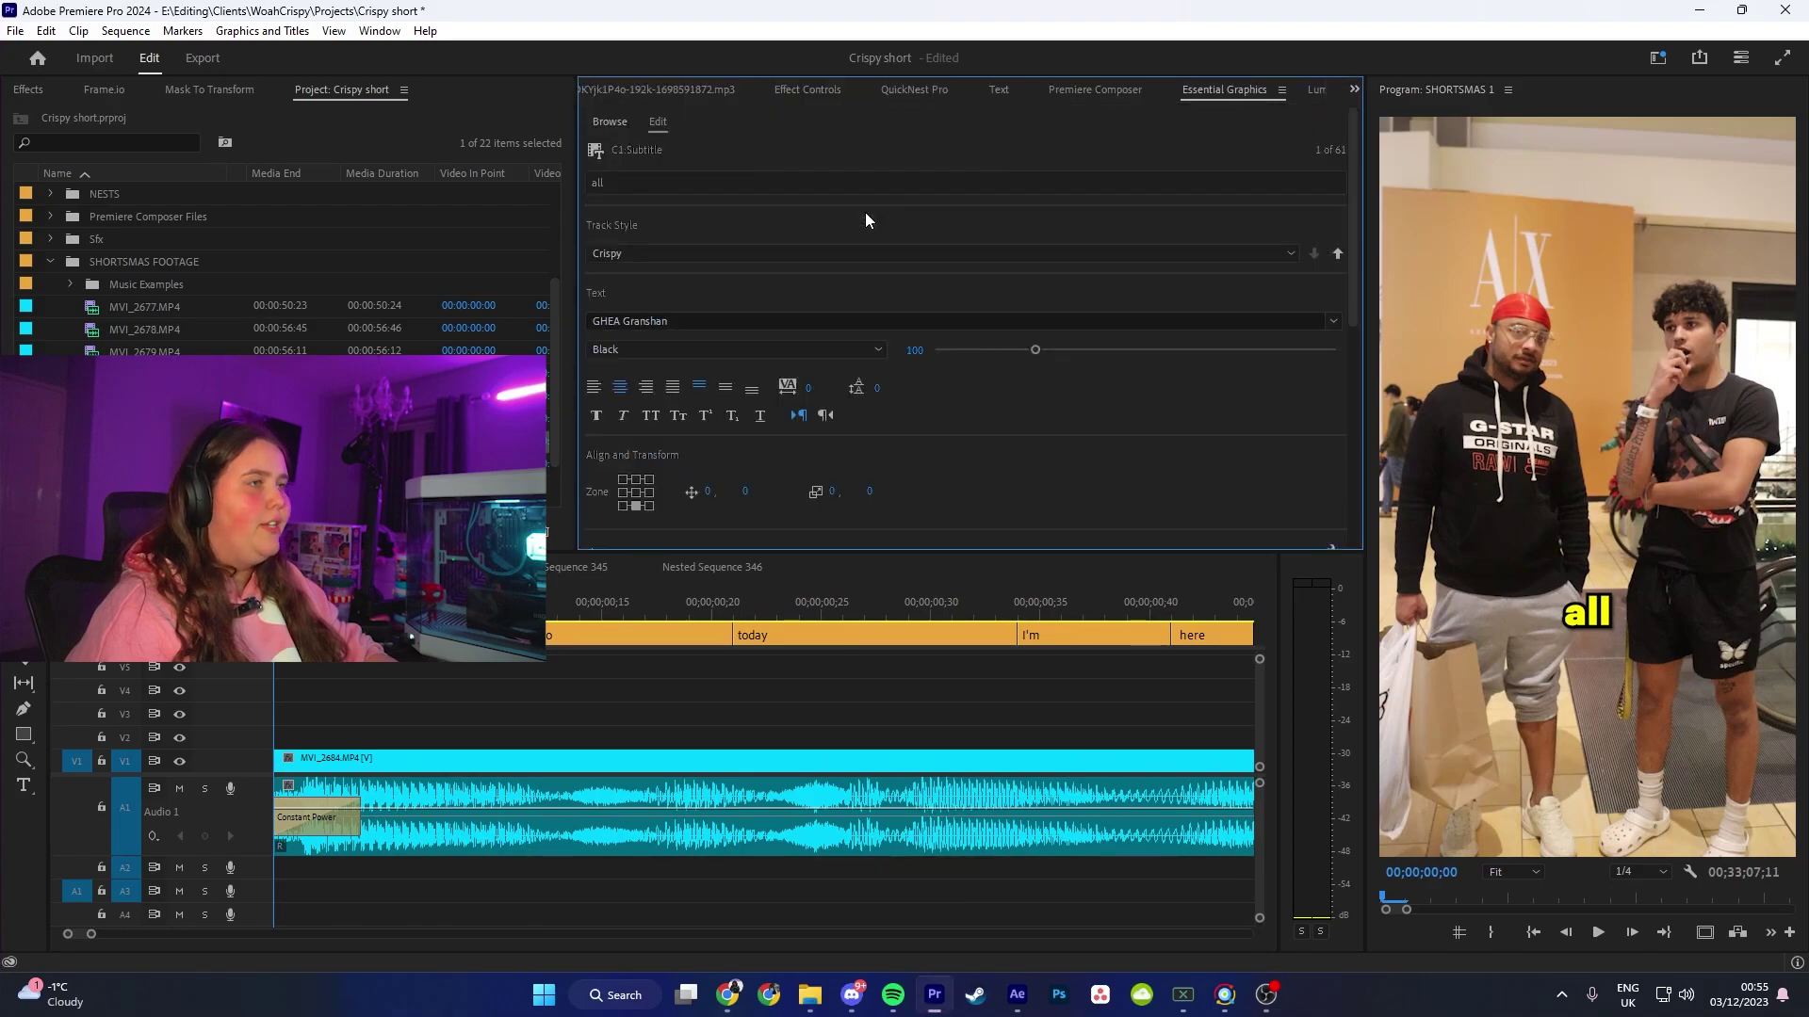
scroll(1354, 236, down, 2)
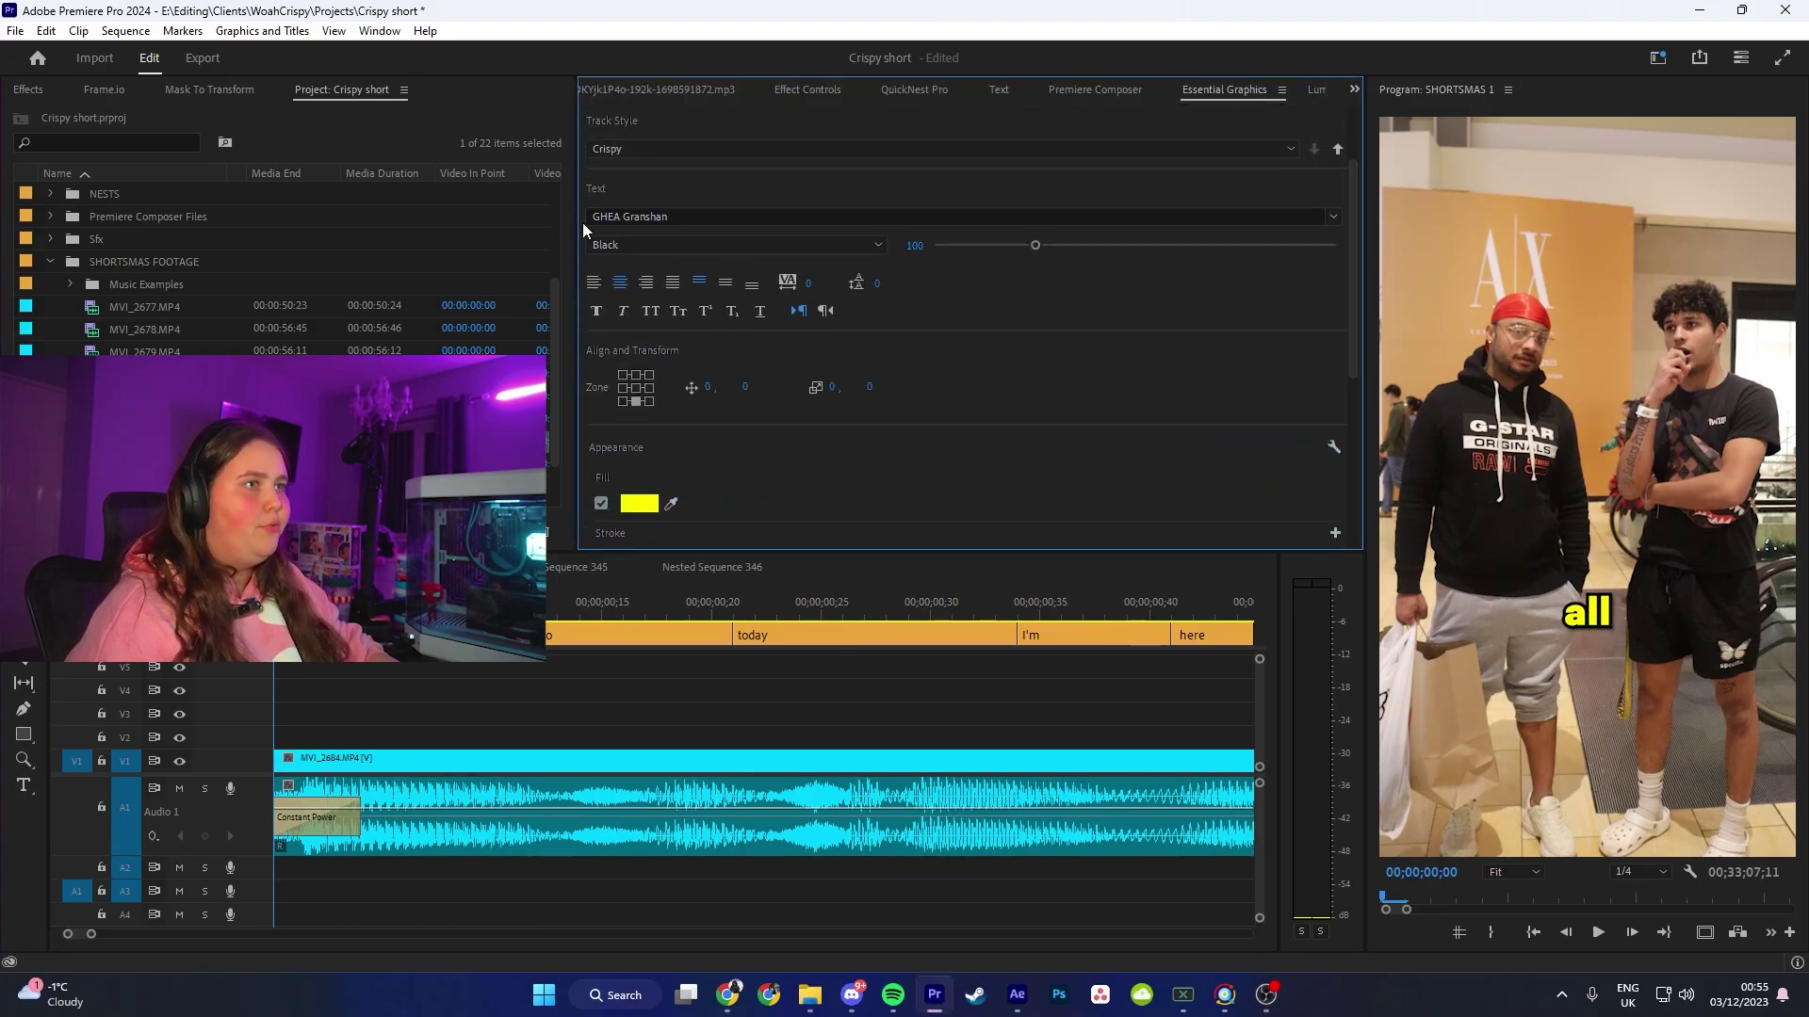
Step: Examine the first caption's fill, stroke and shadow settings and the option for creating a new track style
drag(1353, 276, 1324, 439)
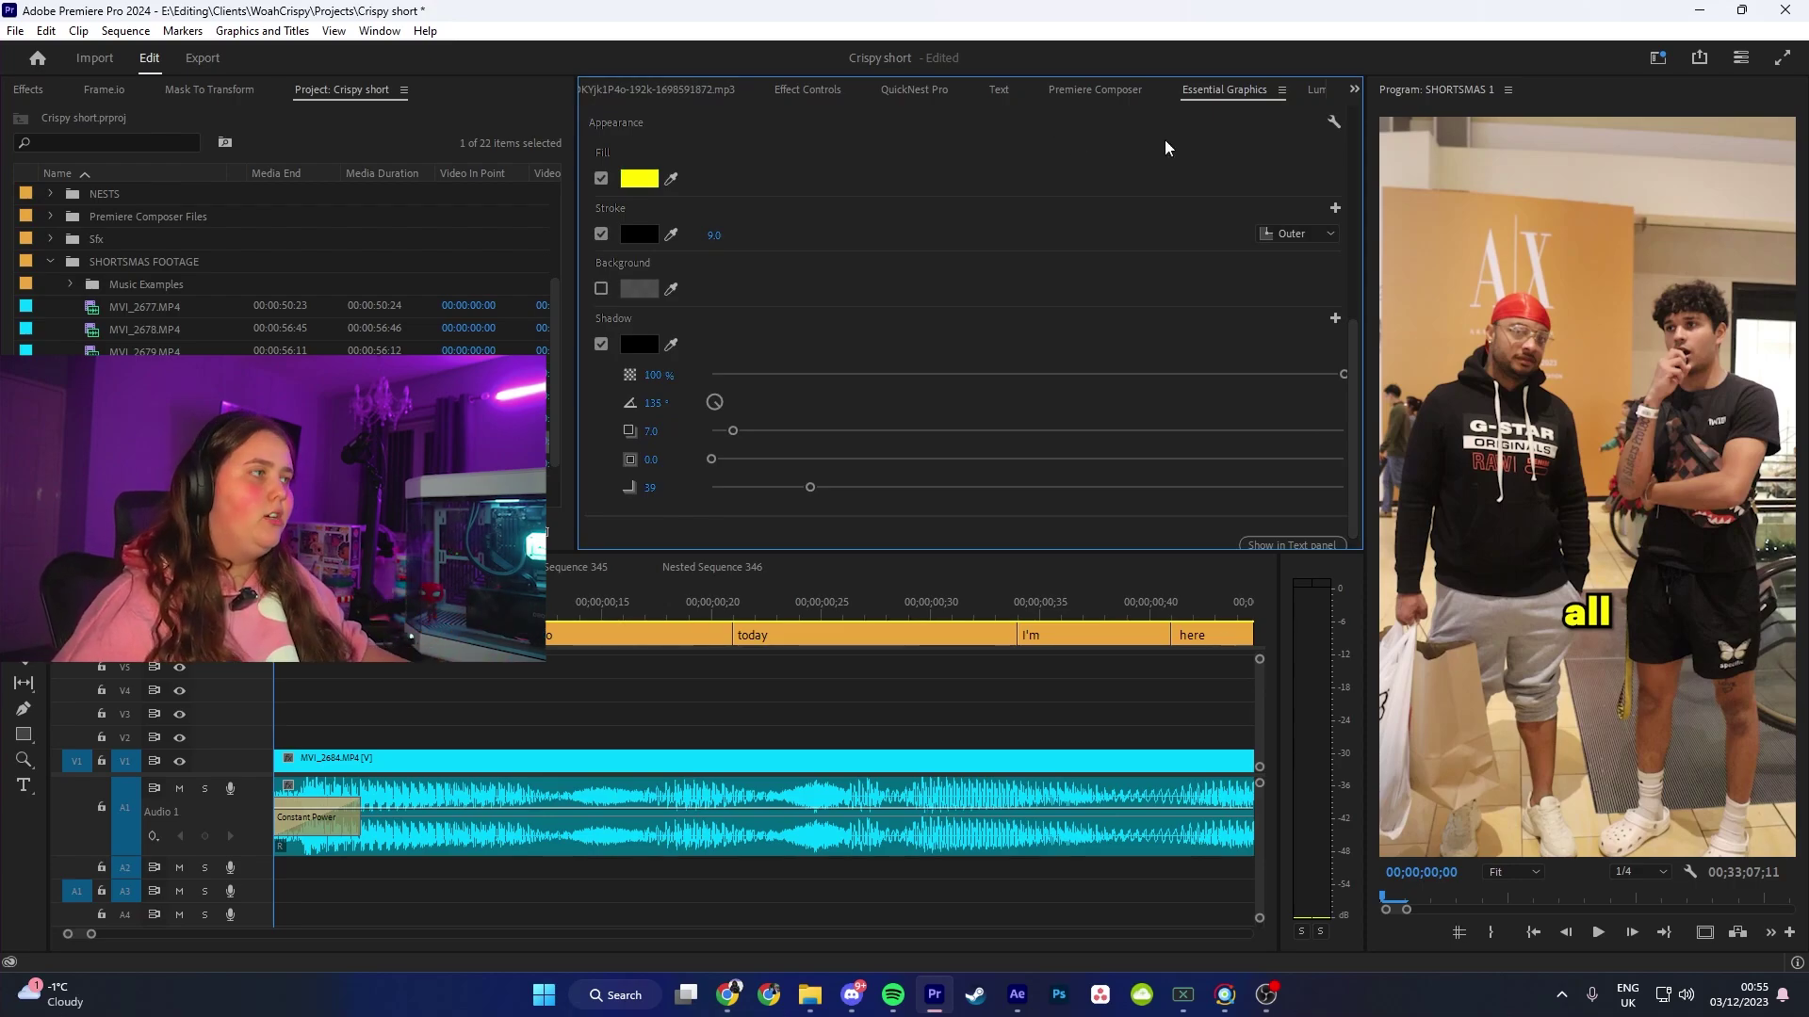
drag(1349, 412, 1308, 189)
click(665, 255)
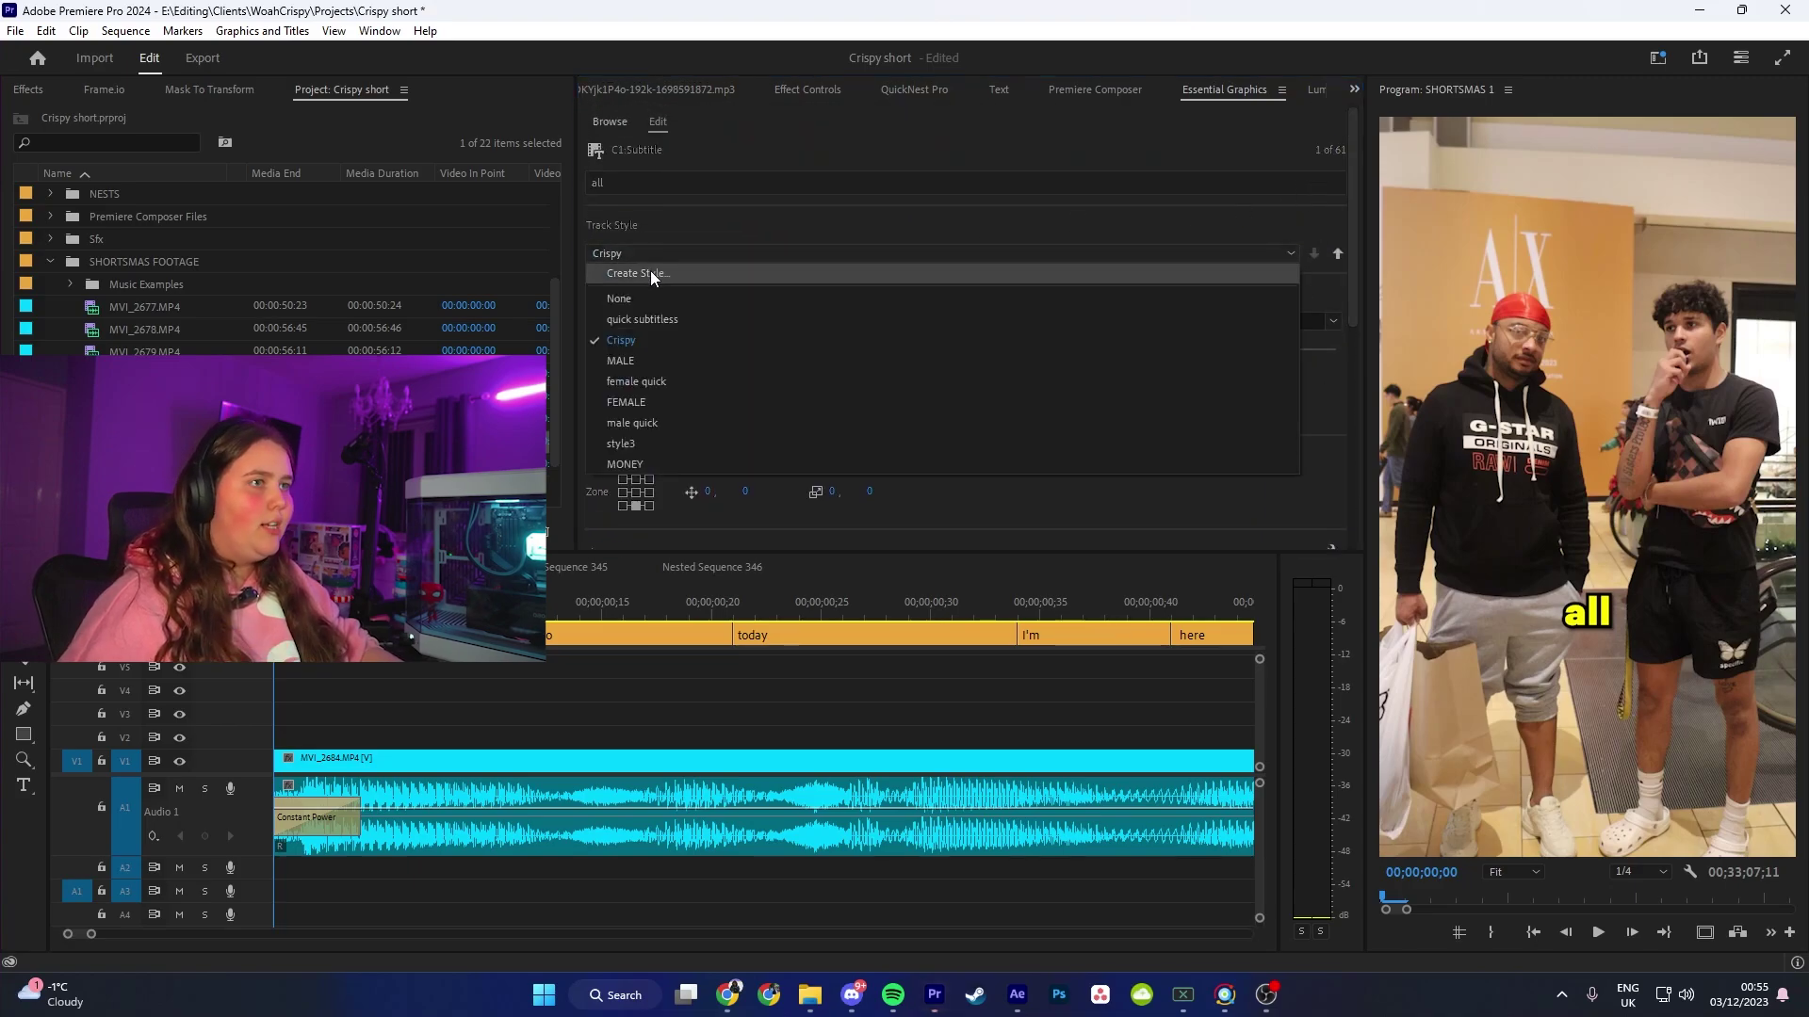
click(650, 269)
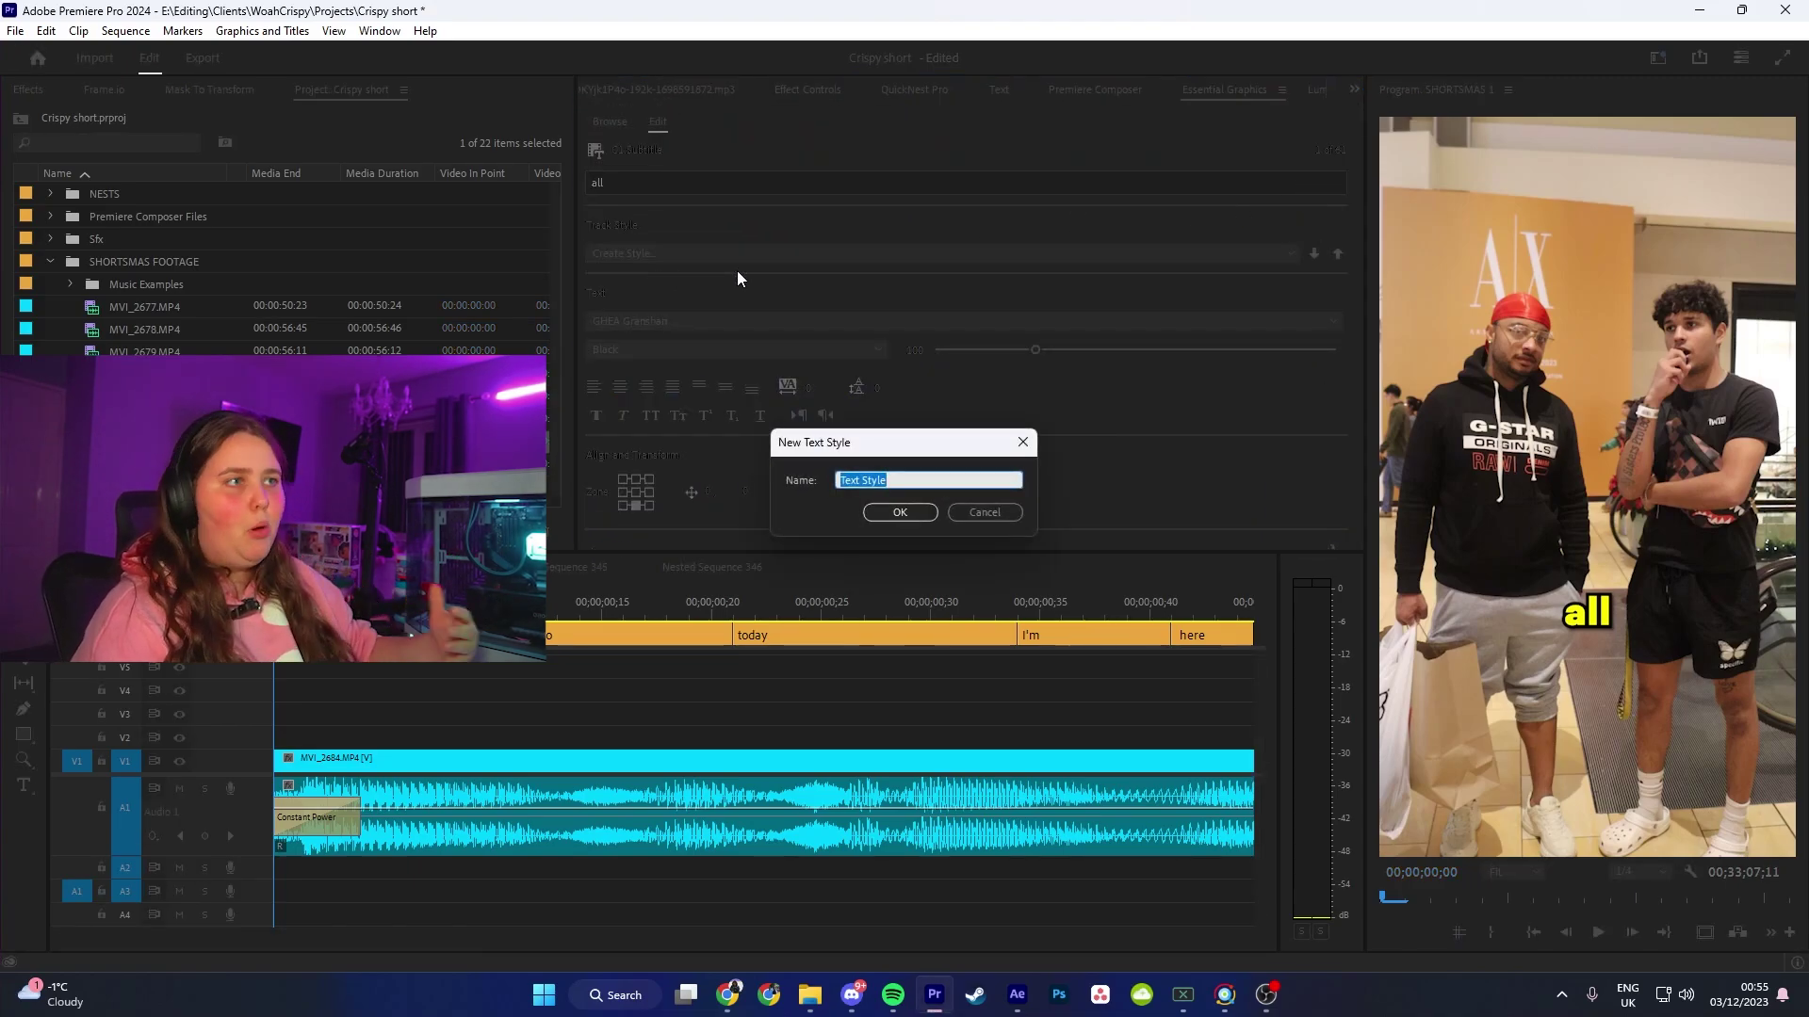
key(Escape)
Step: Preview the MALE, FEMALE, style3, MONEY, female quick and male quick track styles on the captions, returning to Crispy
click(712, 252)
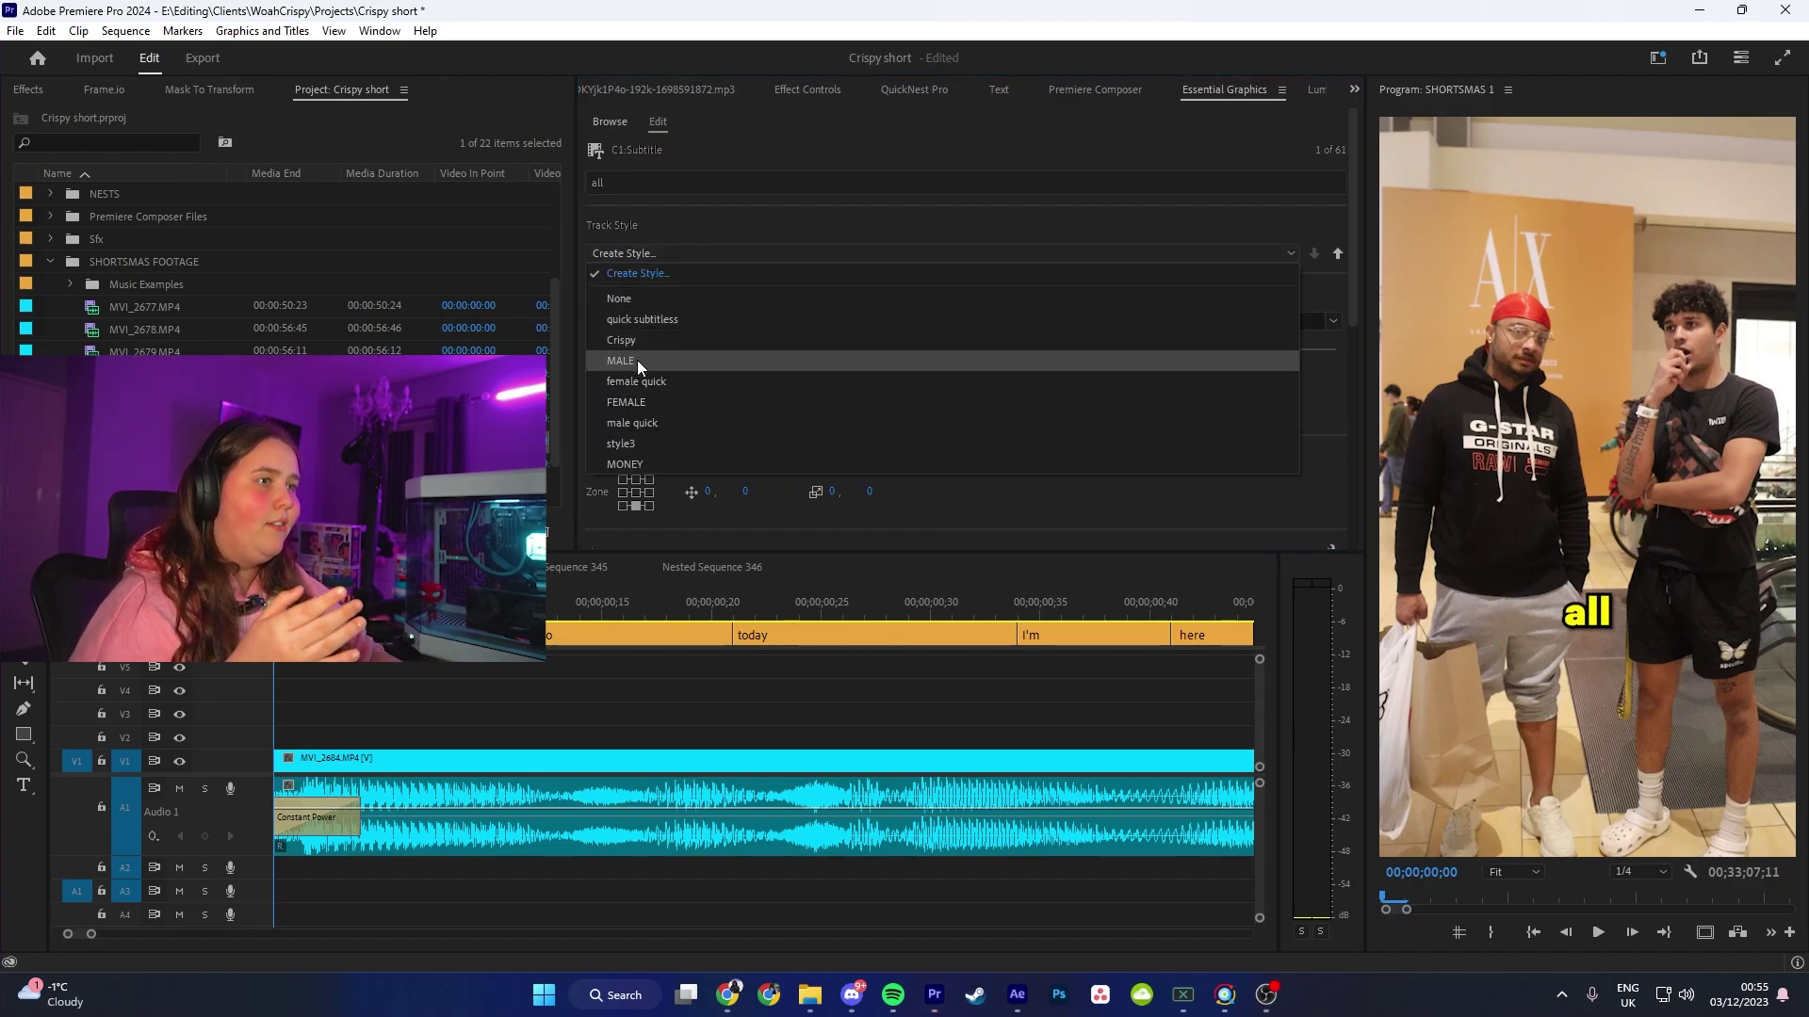
click(637, 360)
click(652, 253)
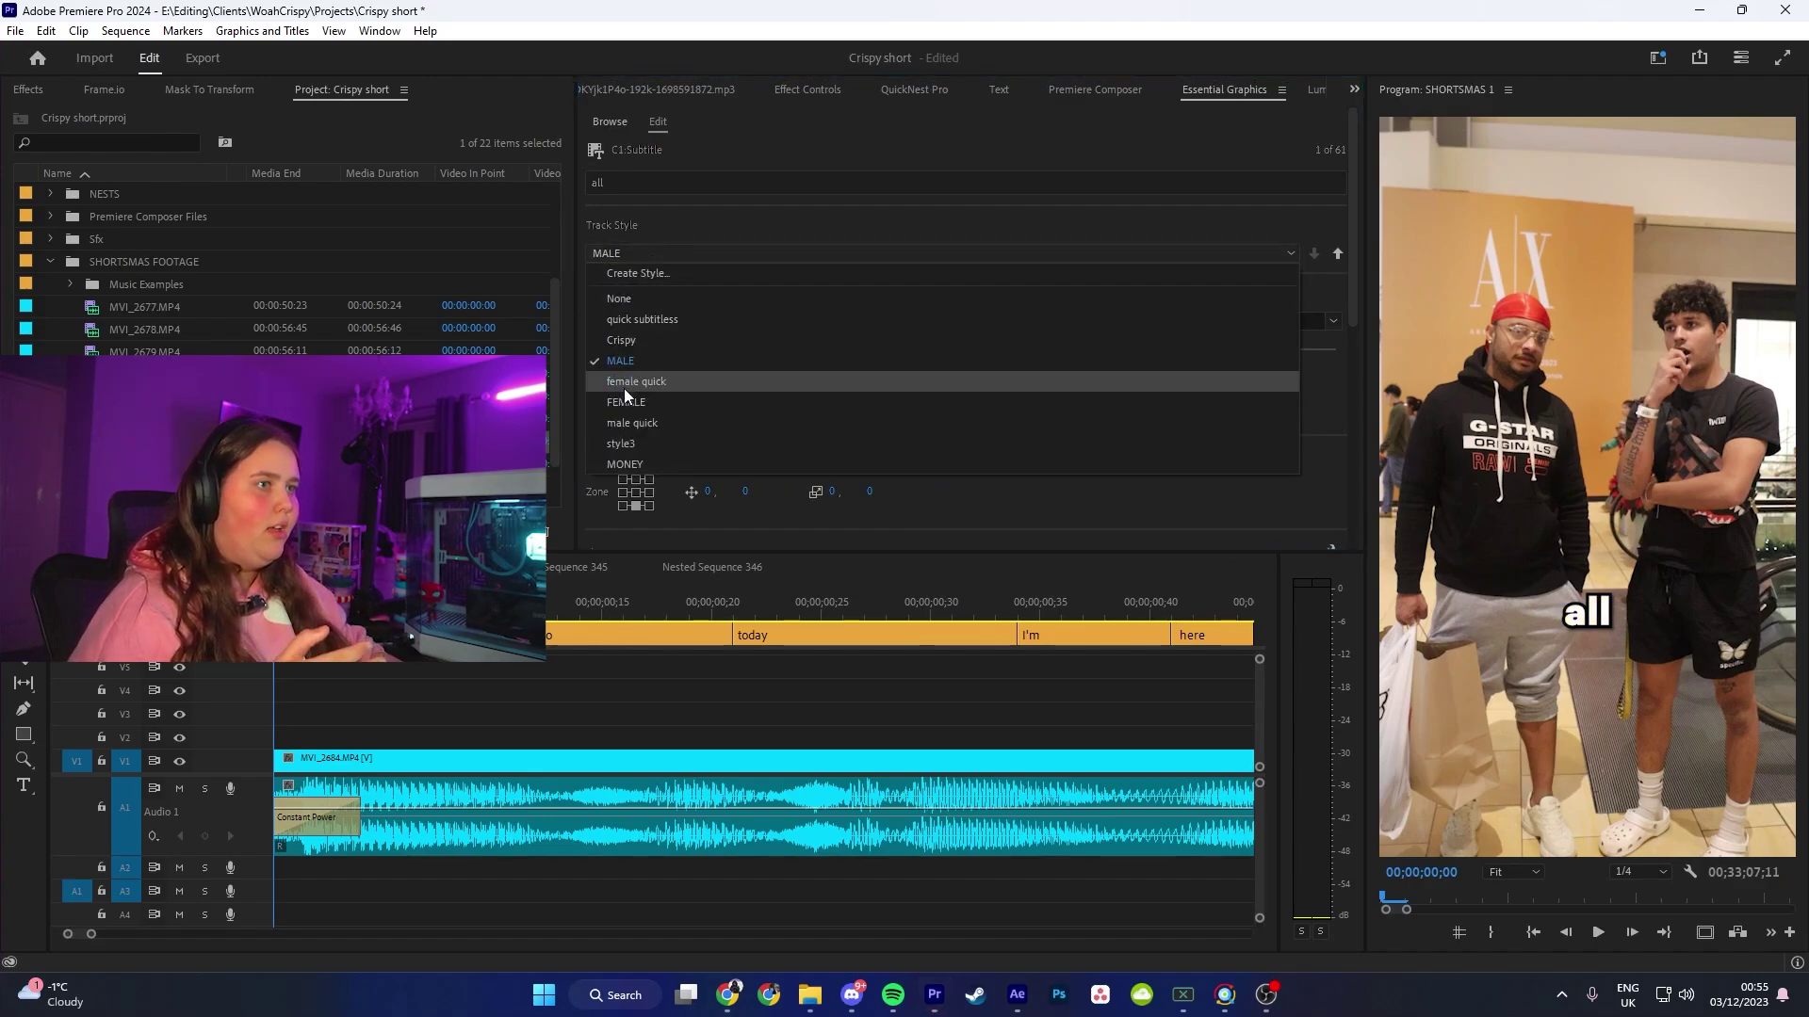
click(625, 401)
click(637, 255)
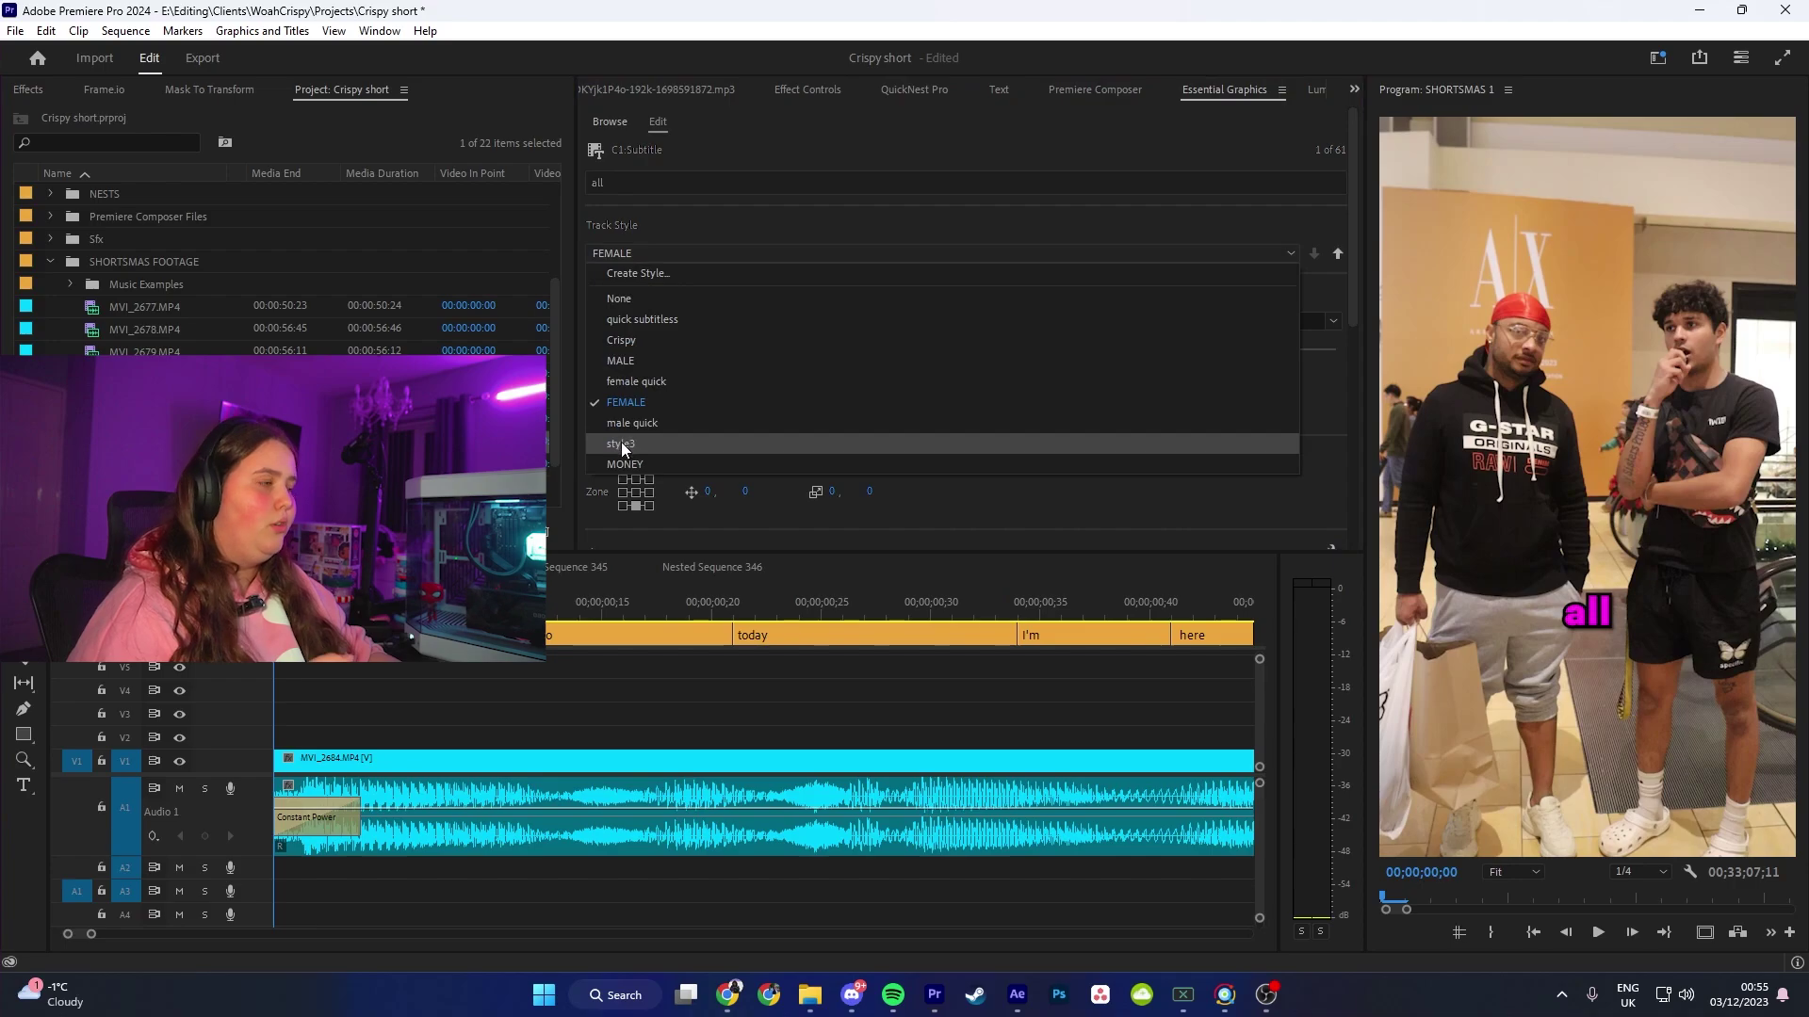
click(619, 443)
click(694, 258)
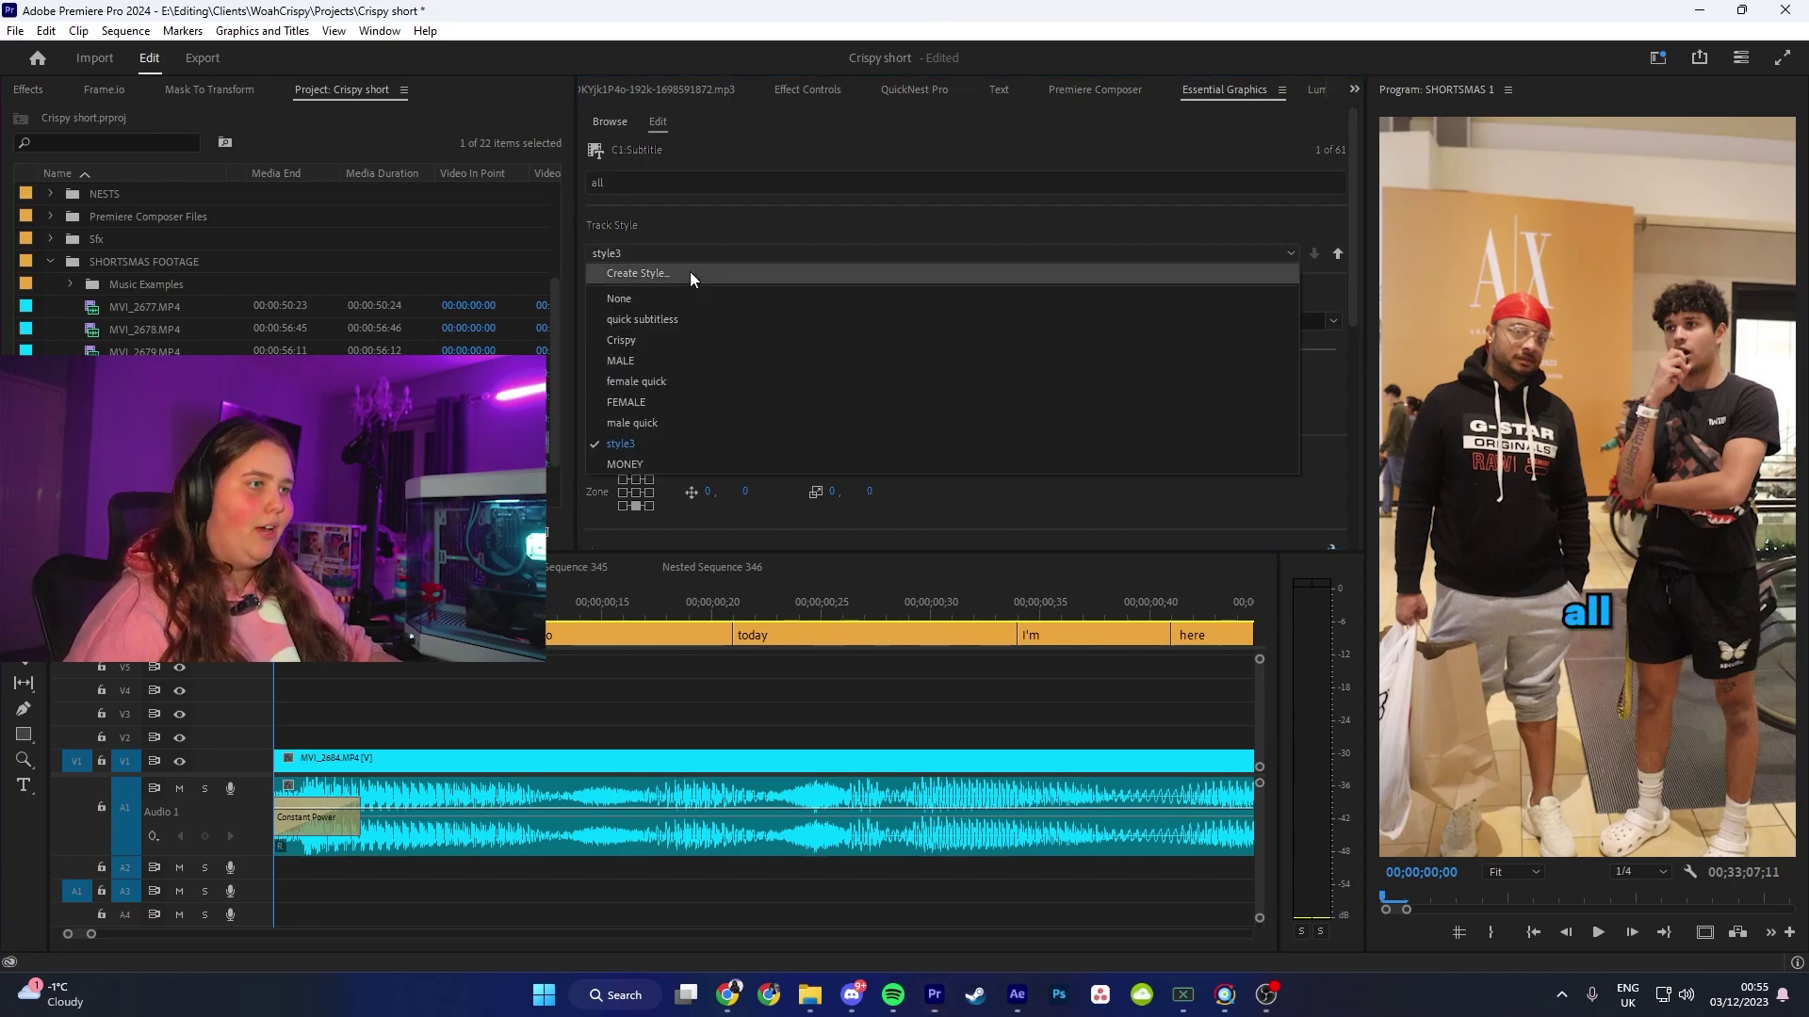
click(629, 460)
click(670, 254)
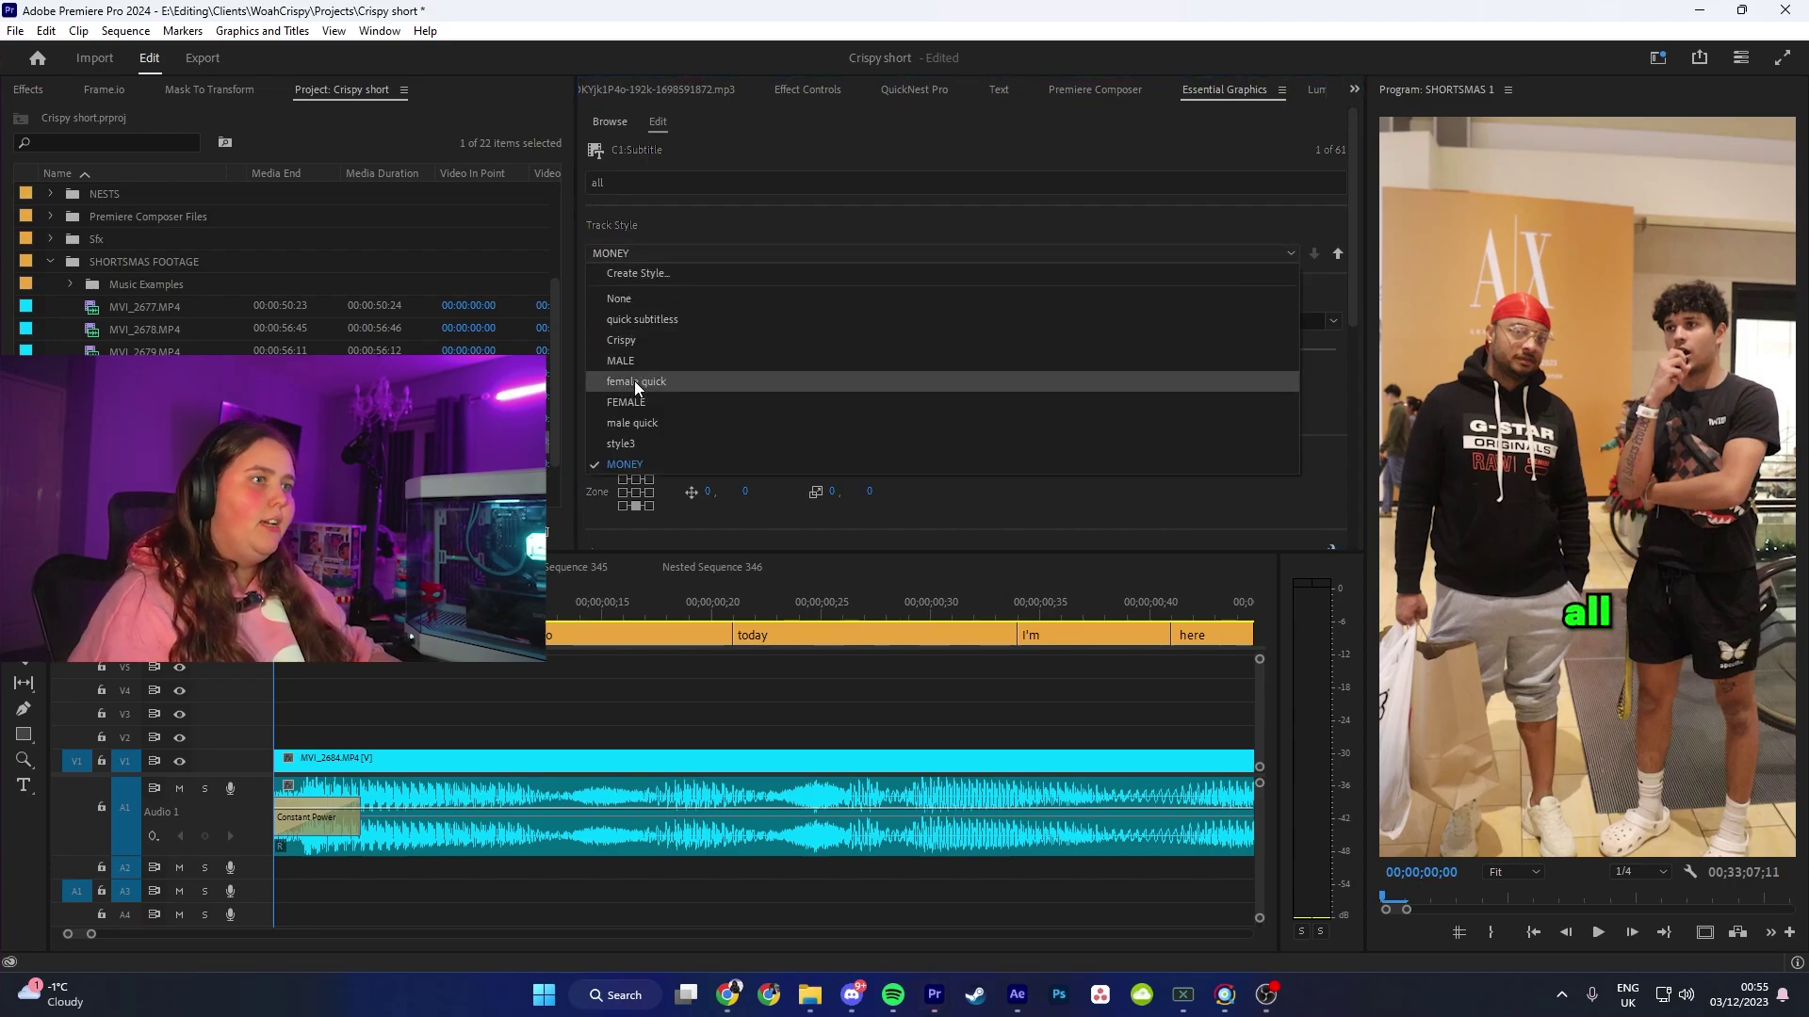
click(635, 382)
click(645, 263)
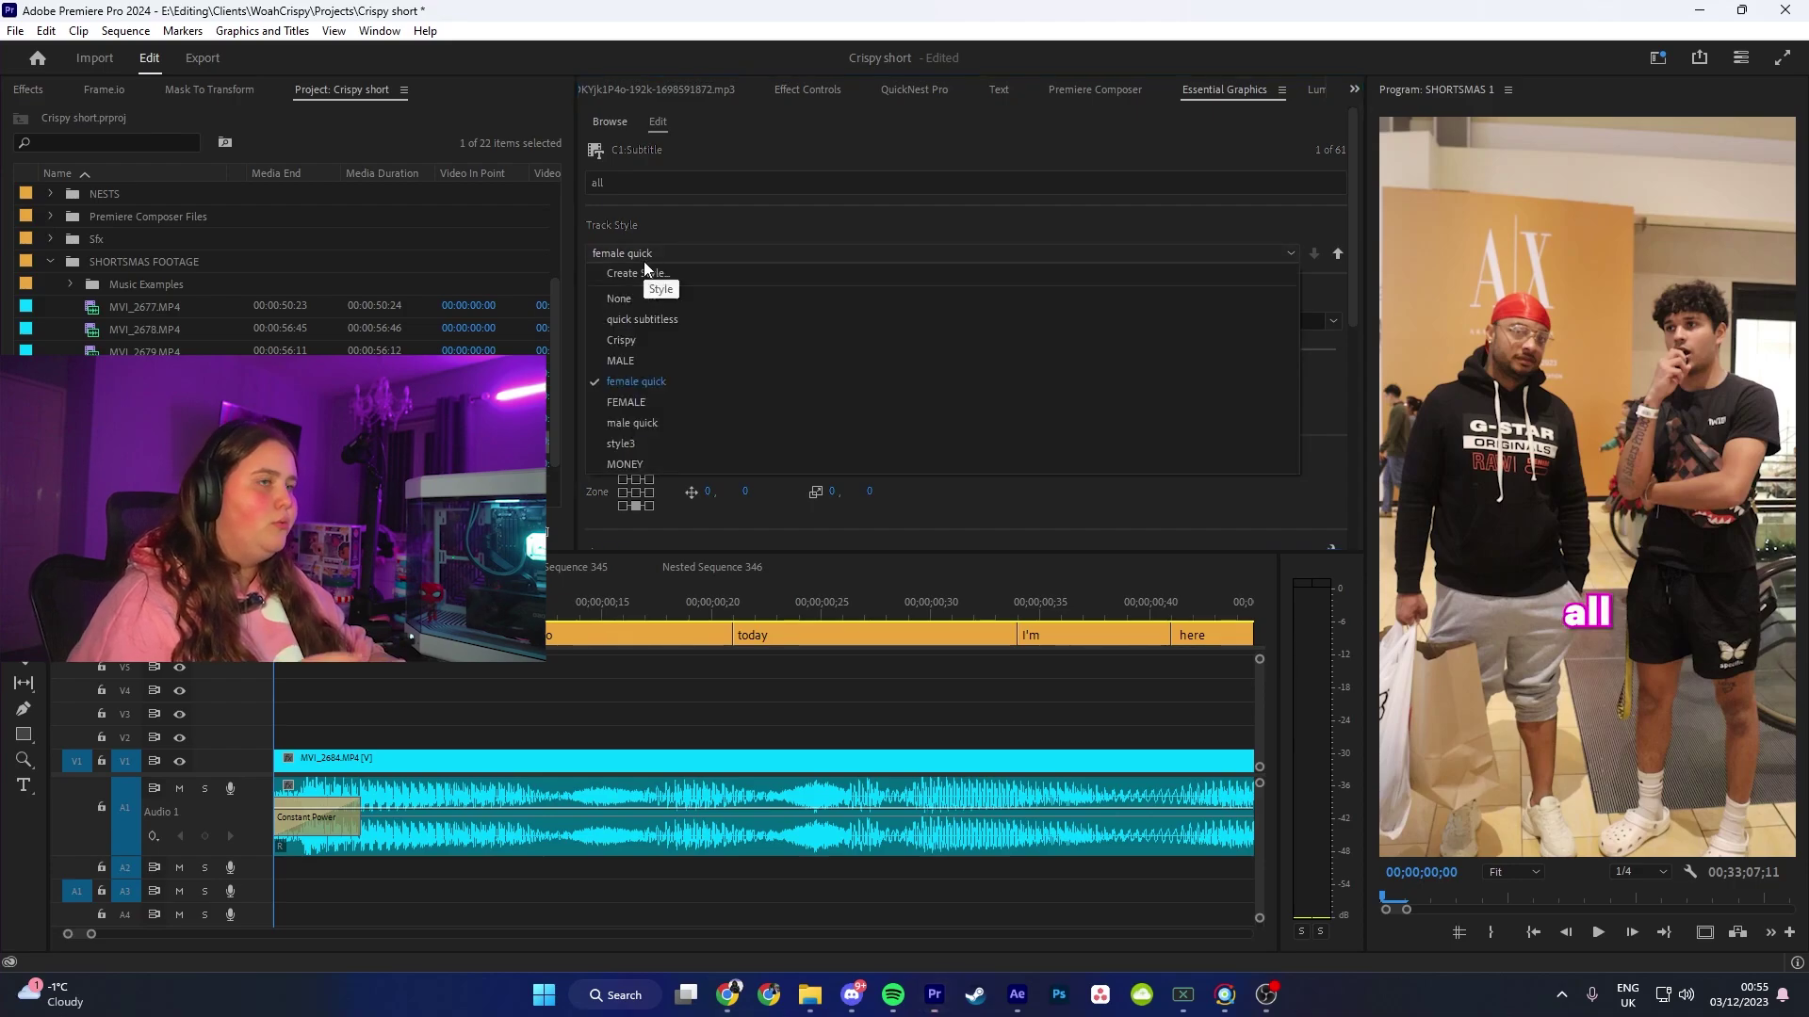
click(637, 422)
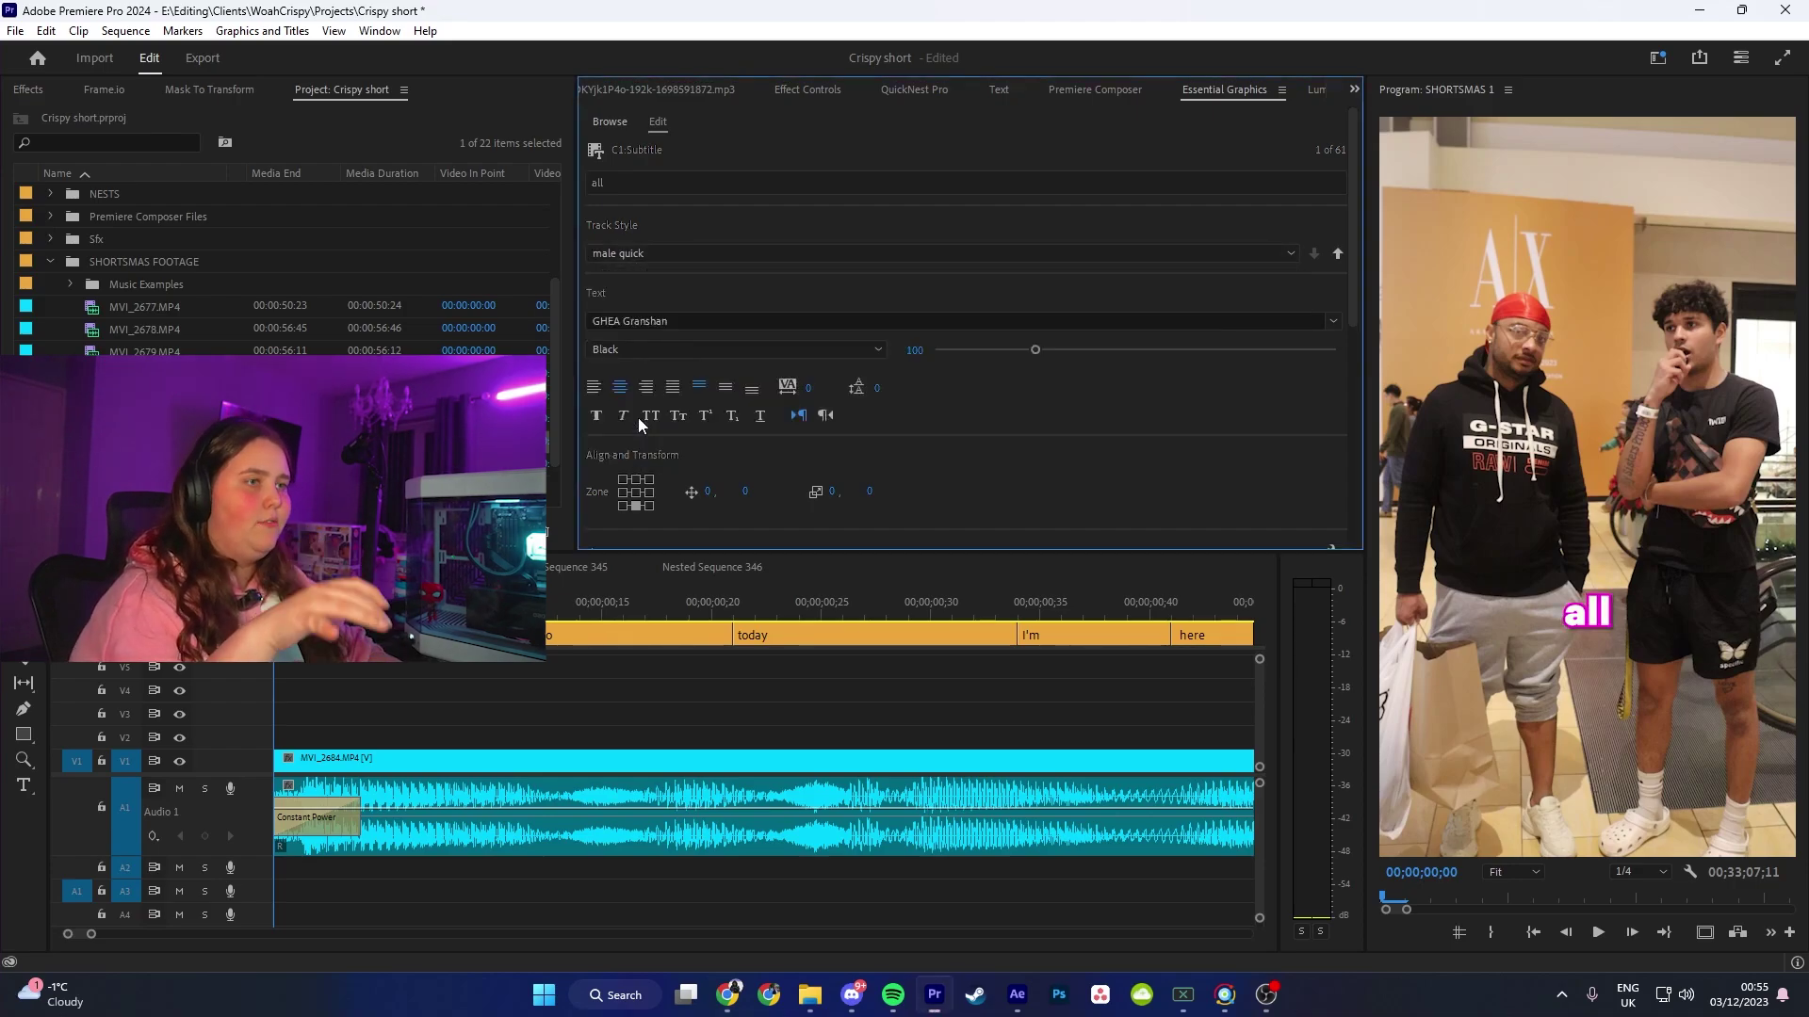
click(615, 256)
click(635, 339)
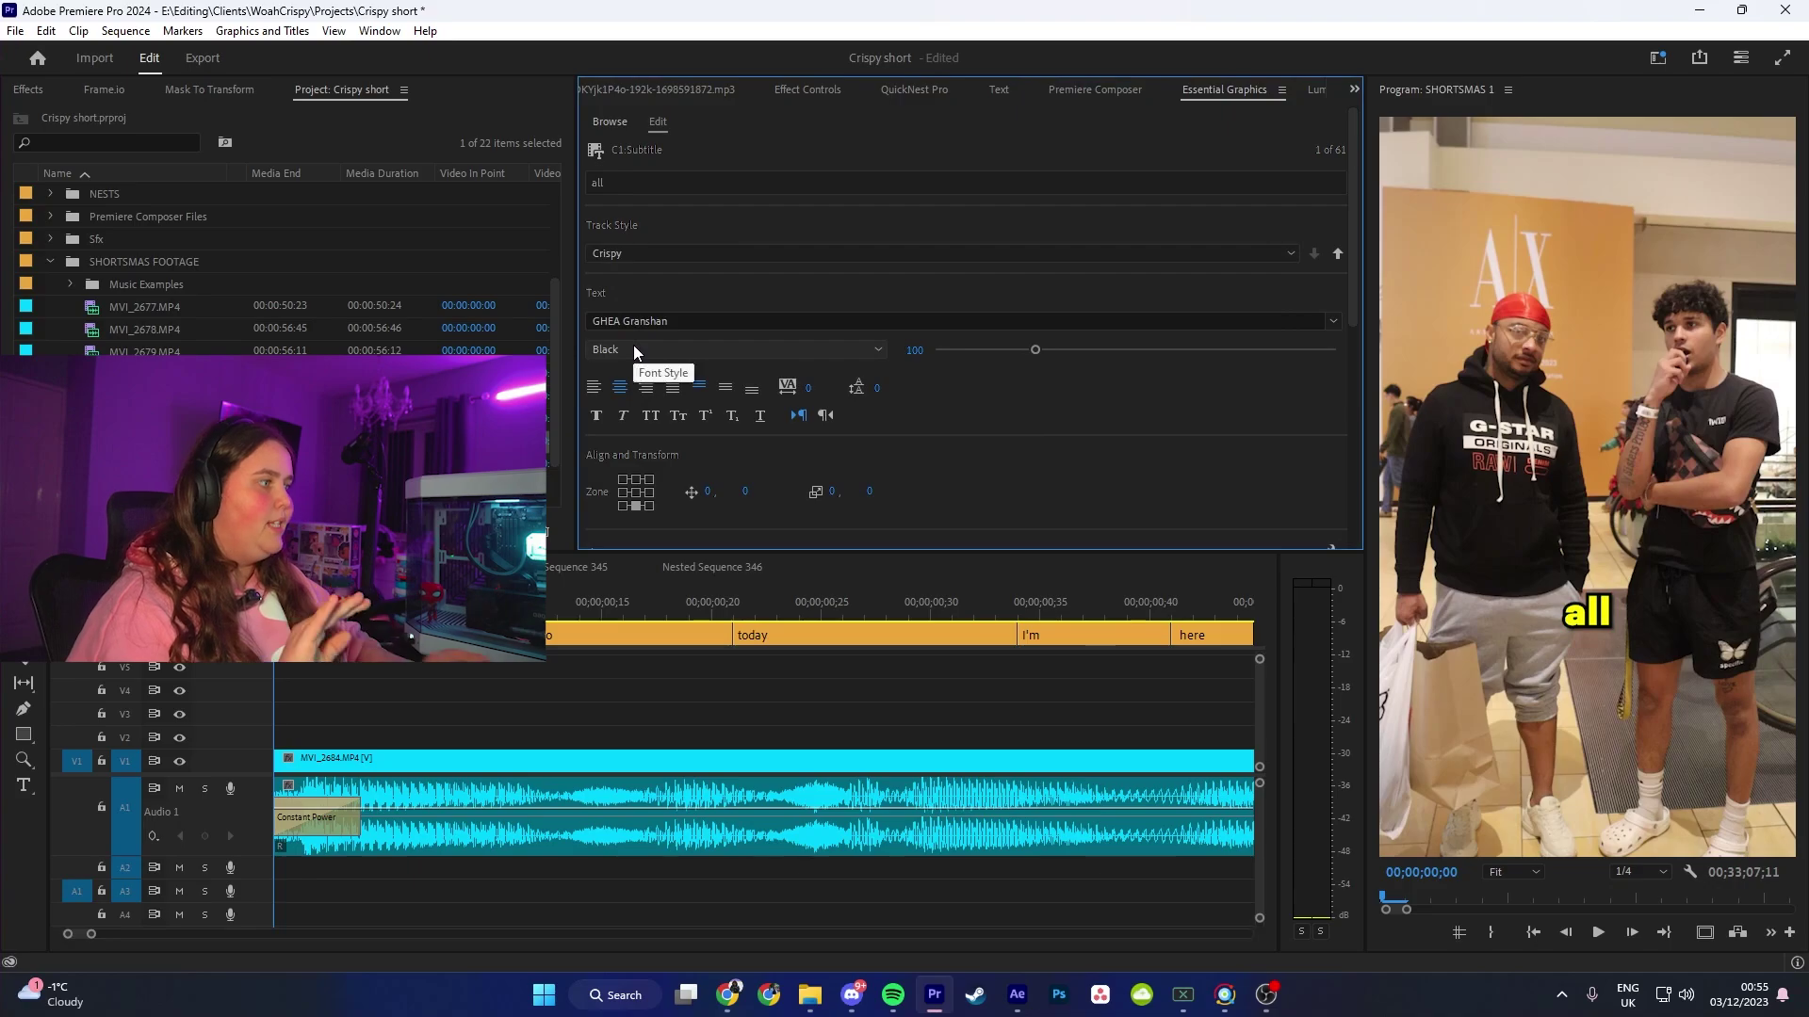
Step: Play the sequence from the start and check the caption timing up to the long "silk" caption
click(394, 716)
key(minus)
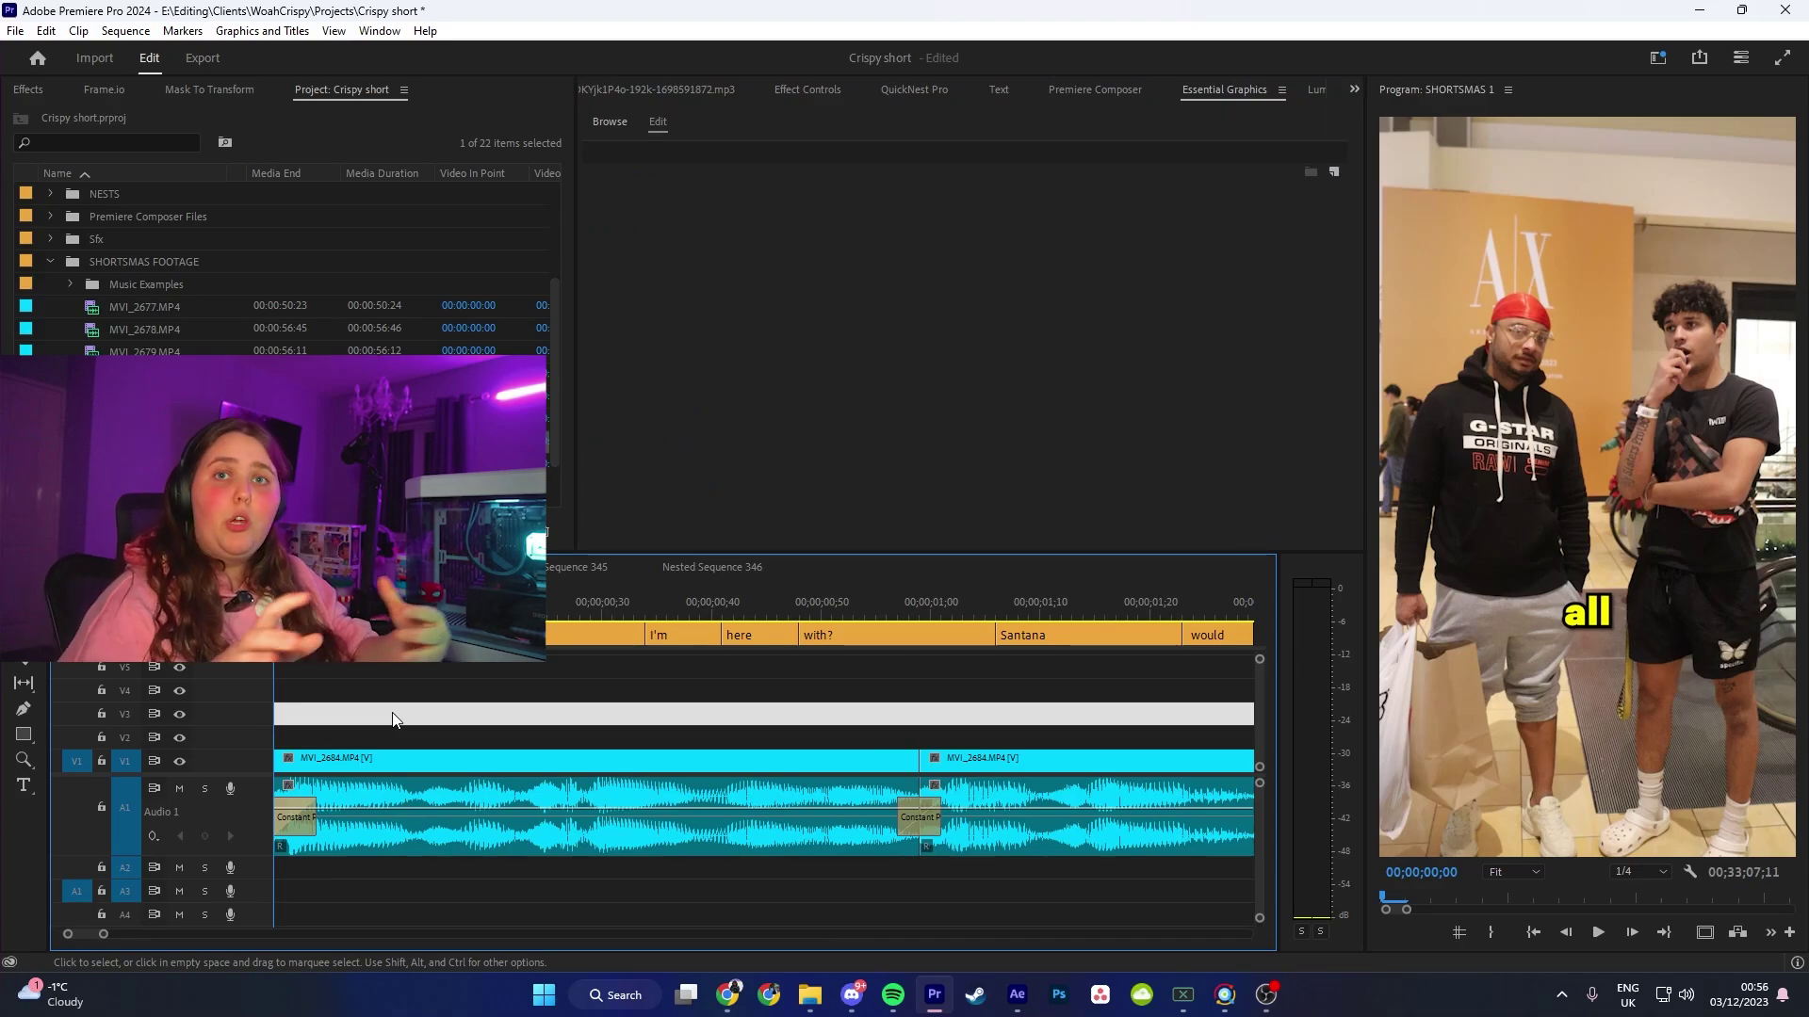
key(space)
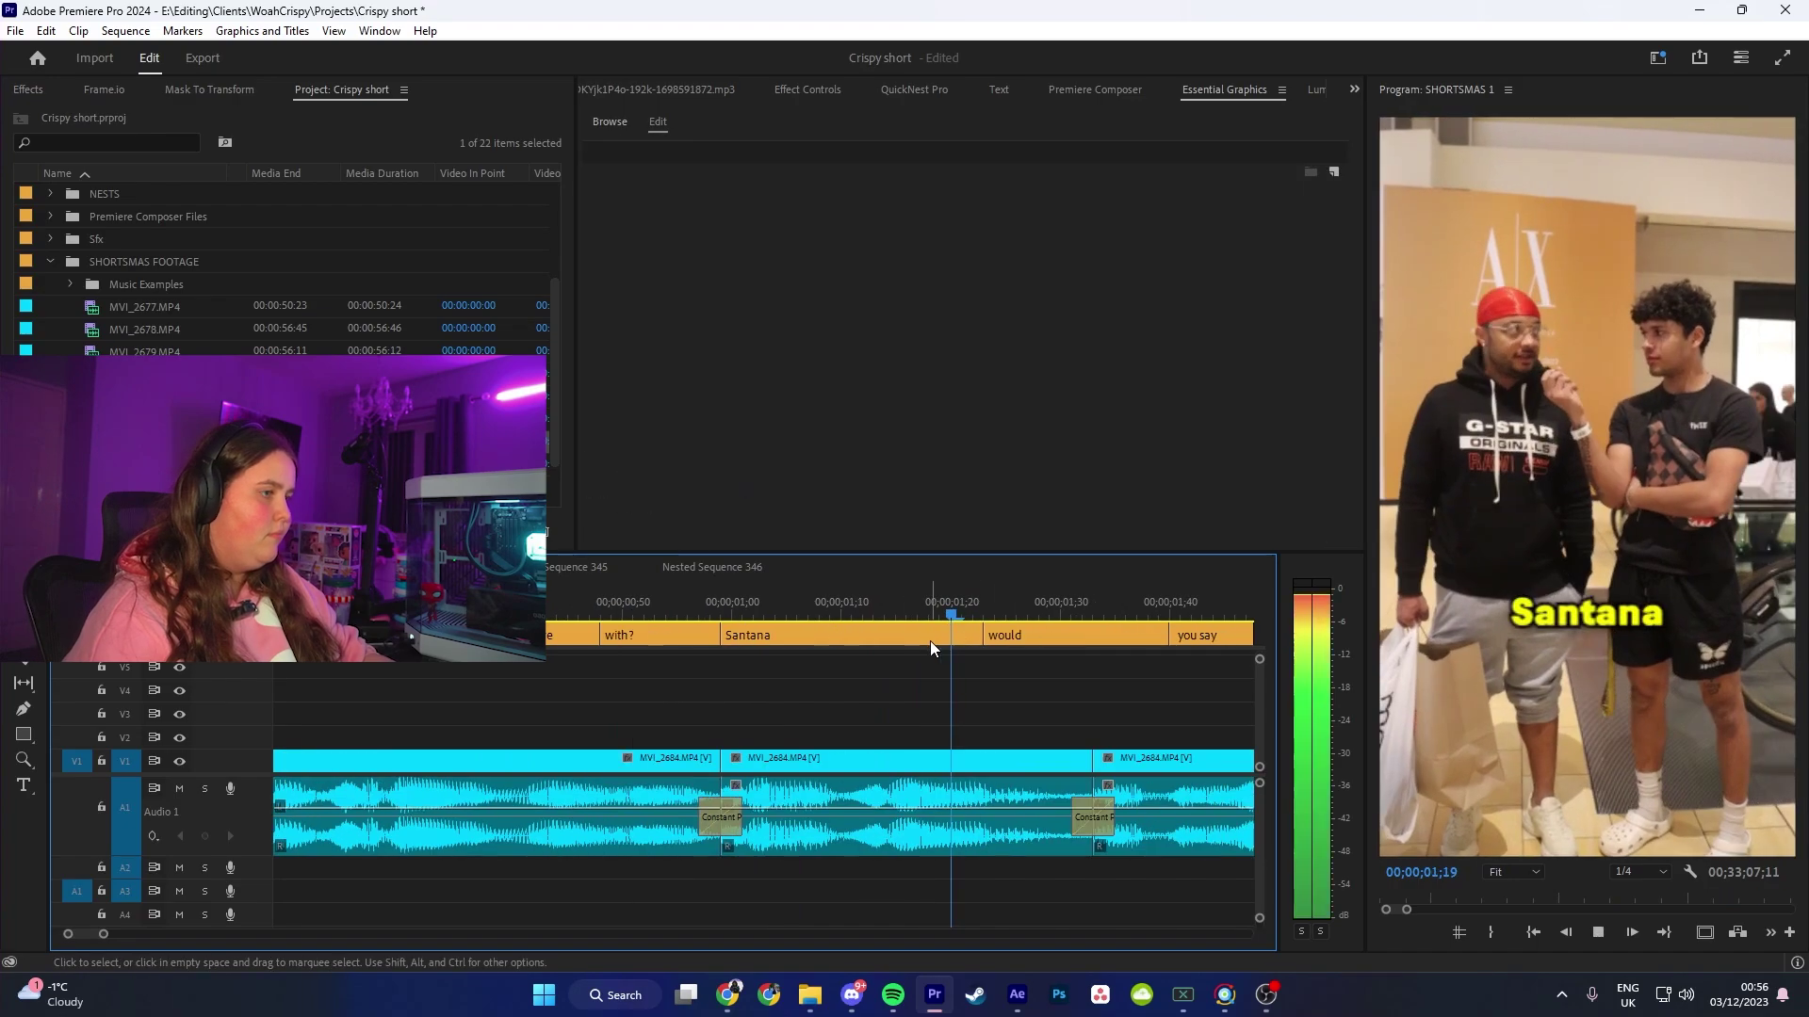
key(space)
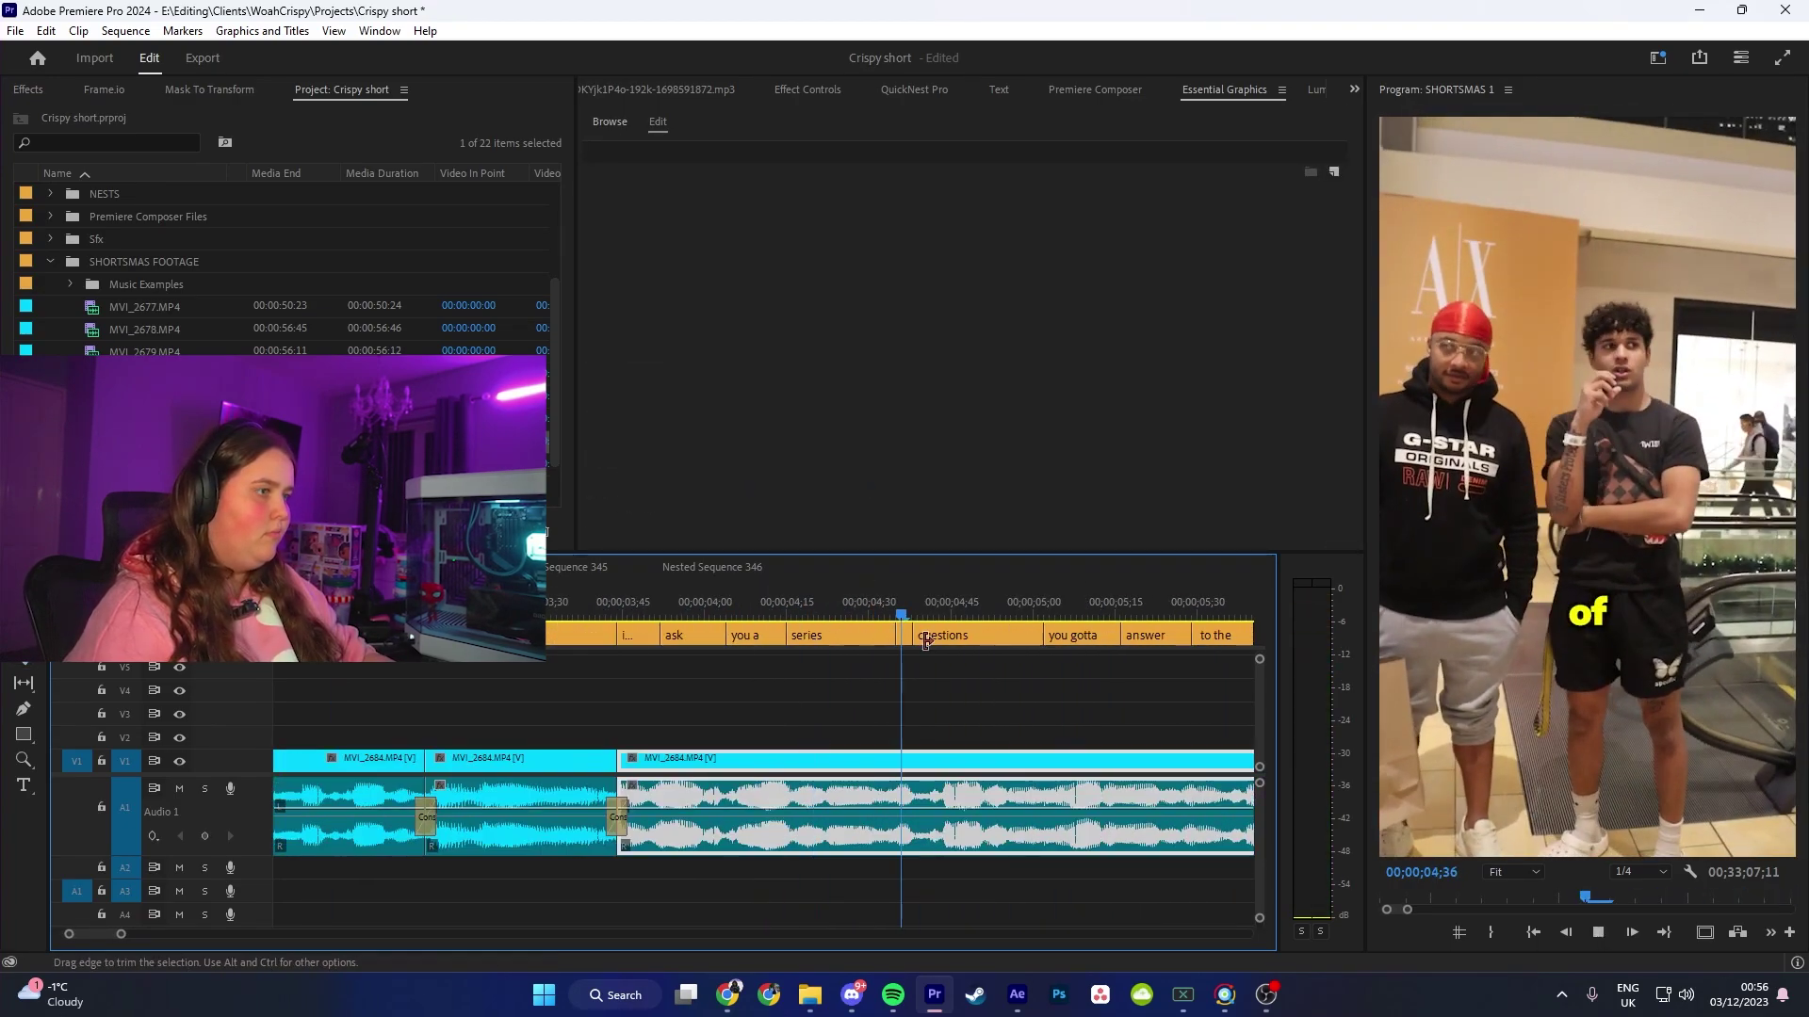
key(space)
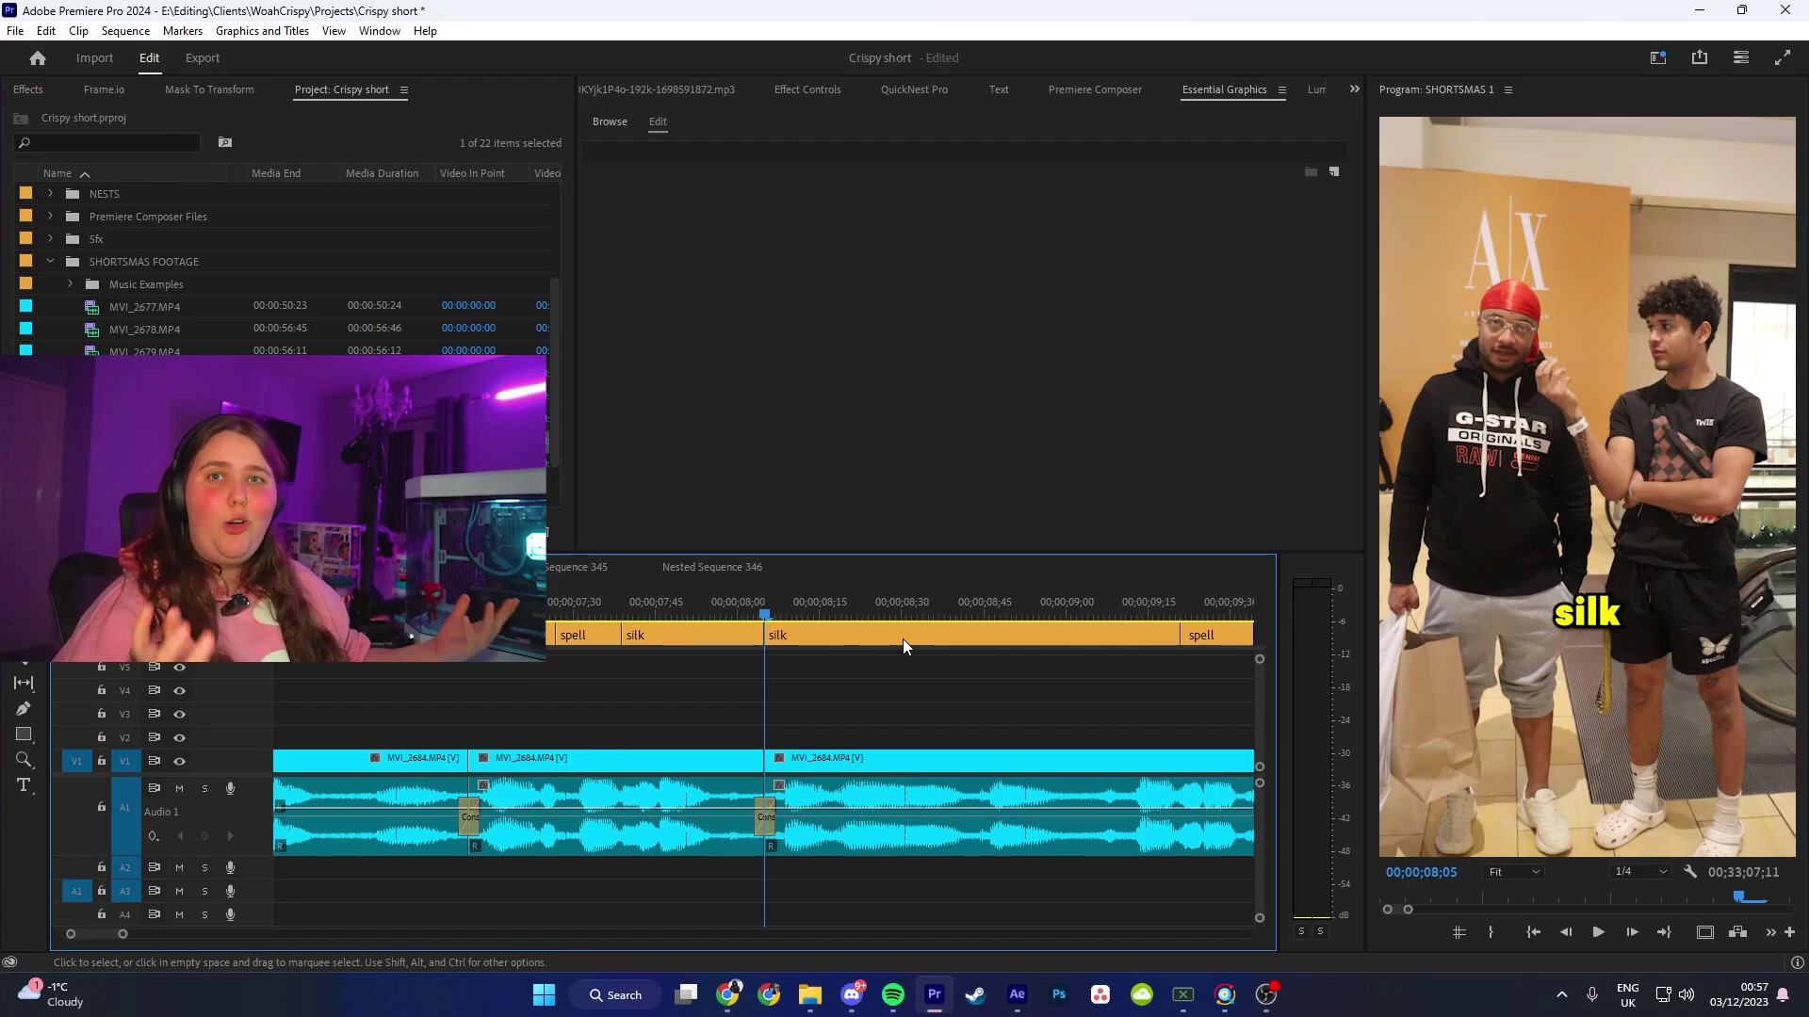
Step: Split the long "silk" caption at the end of the spoken word and delete the part before "spell"
key(space)
key(space)
click(1059, 627)
key(ctrl+k)
click(1093, 627)
key(Delete)
Step: Split the remaining "silk" caption into four consecutive pieces matching each letter as it is spoken
click(767, 593)
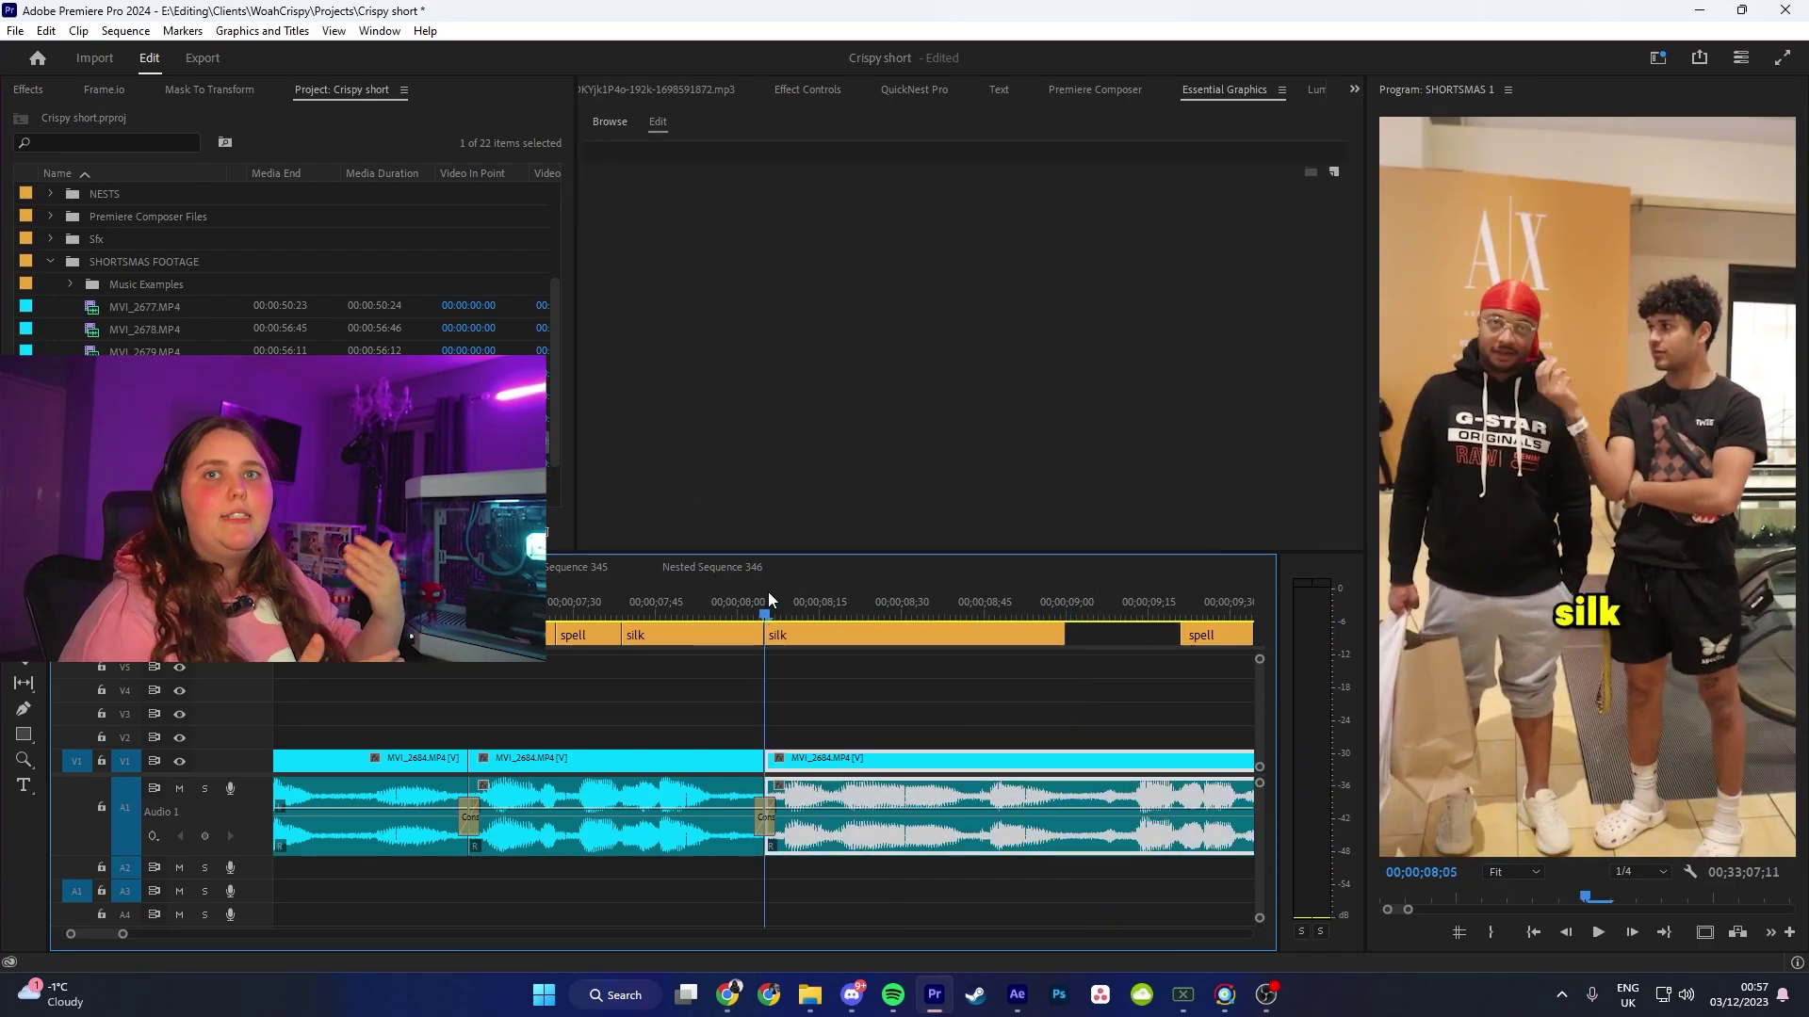
click(829, 632)
key(space)
key(space)
drag(782, 599, 829, 591)
key(ctrl+k)
key(space)
key(space)
click(876, 637)
key(ctrl+k)
click(925, 640)
key(space)
key(space)
key(ctrl+k)
click(778, 599)
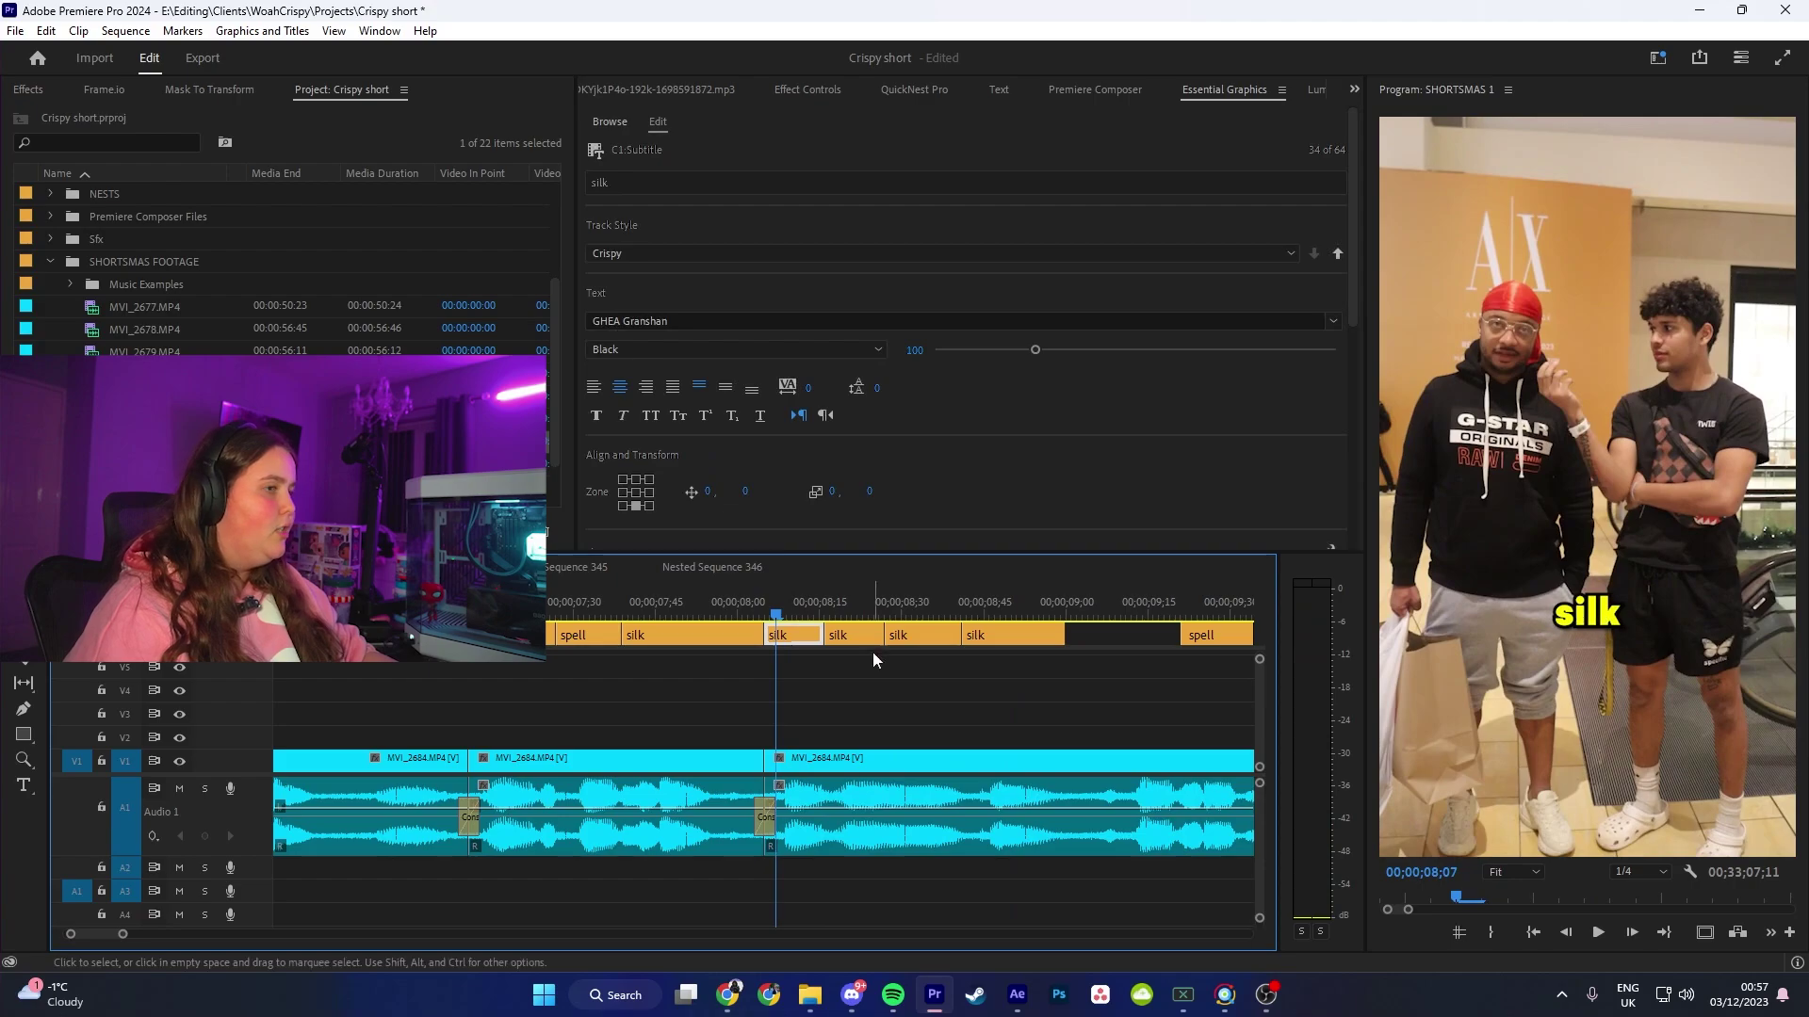
Step: Change the text of the first three "silk" pieces to "s", "si" and "sil"
double_click(1578, 618)
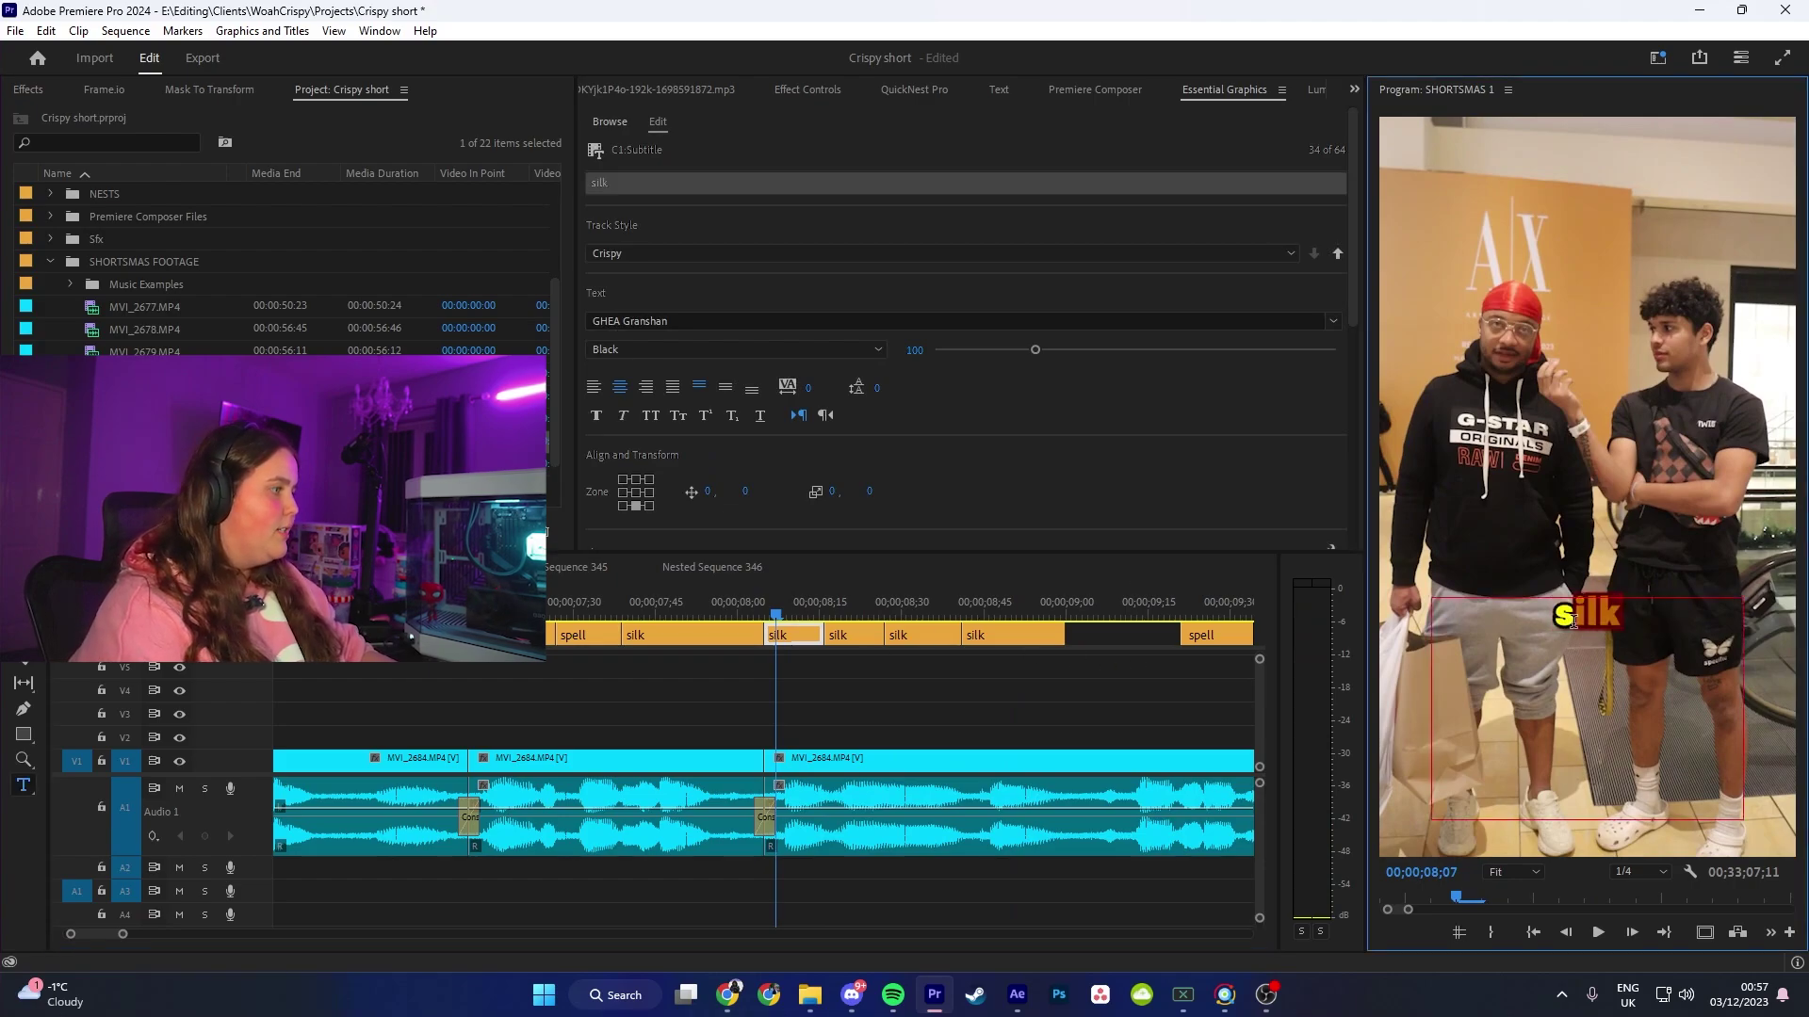
click(846, 610)
double_click(1589, 647)
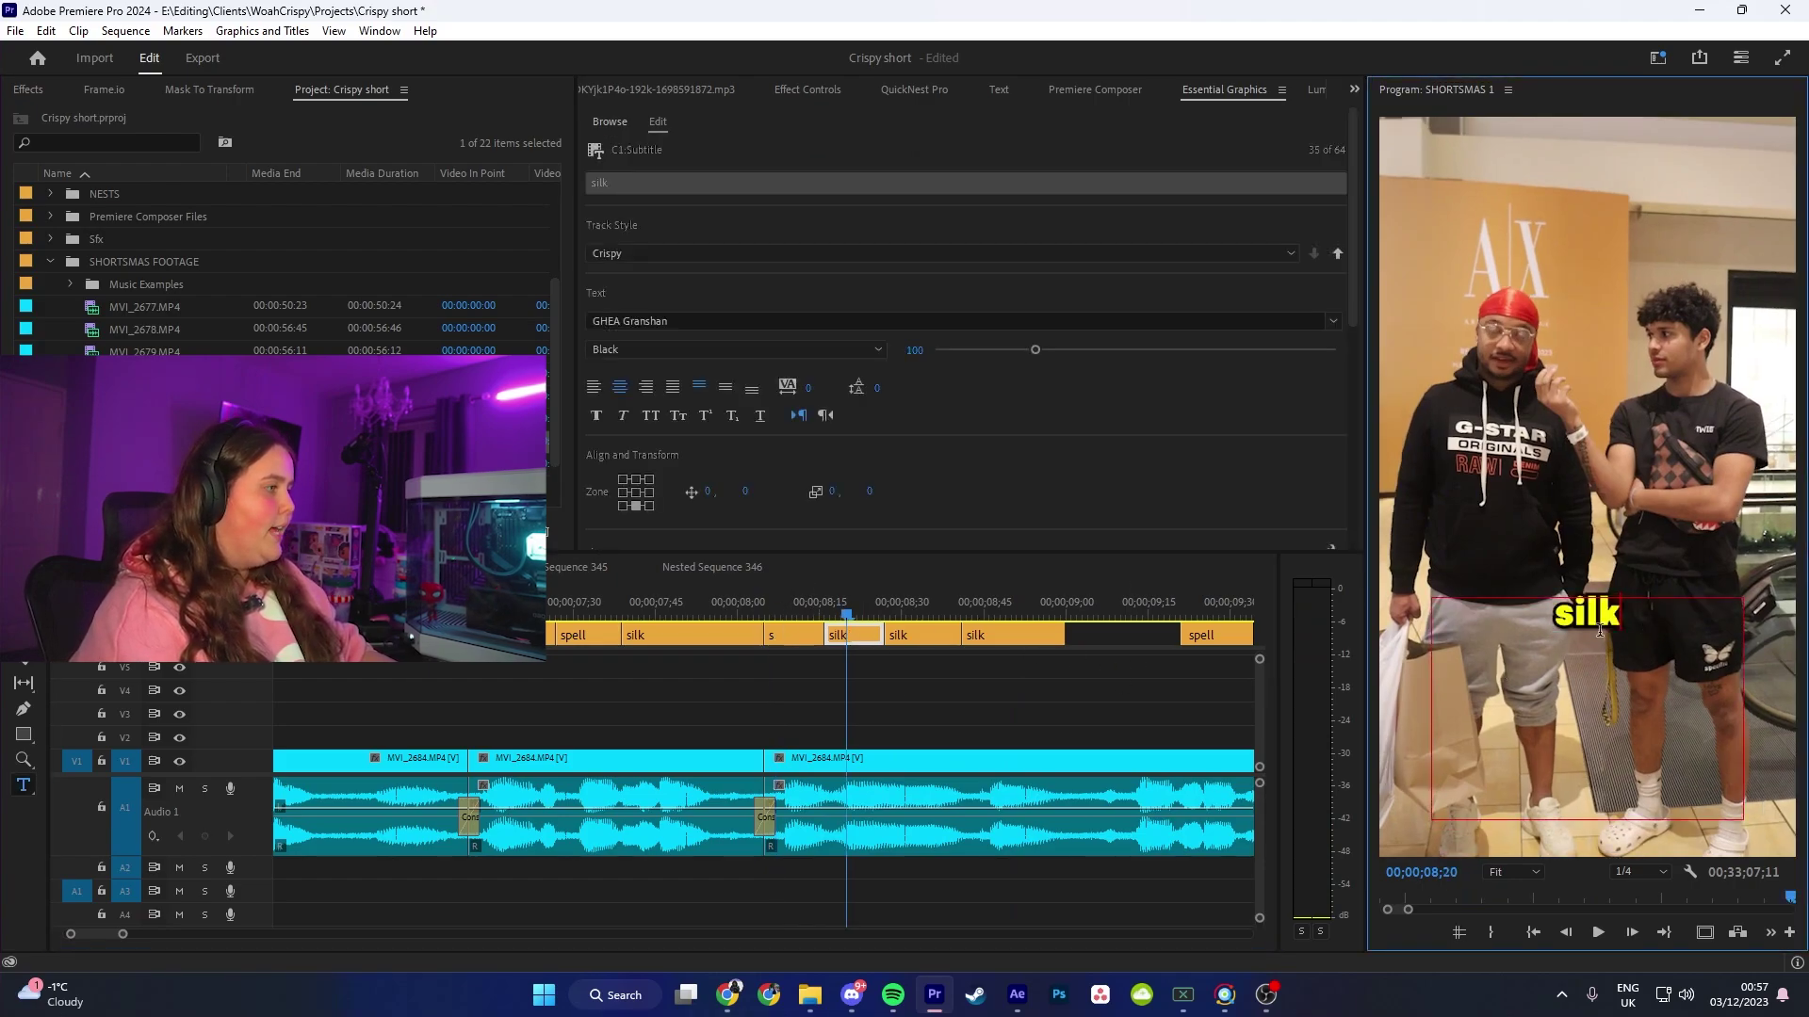
key(BackSpace)
click(900, 610)
click(1609, 643)
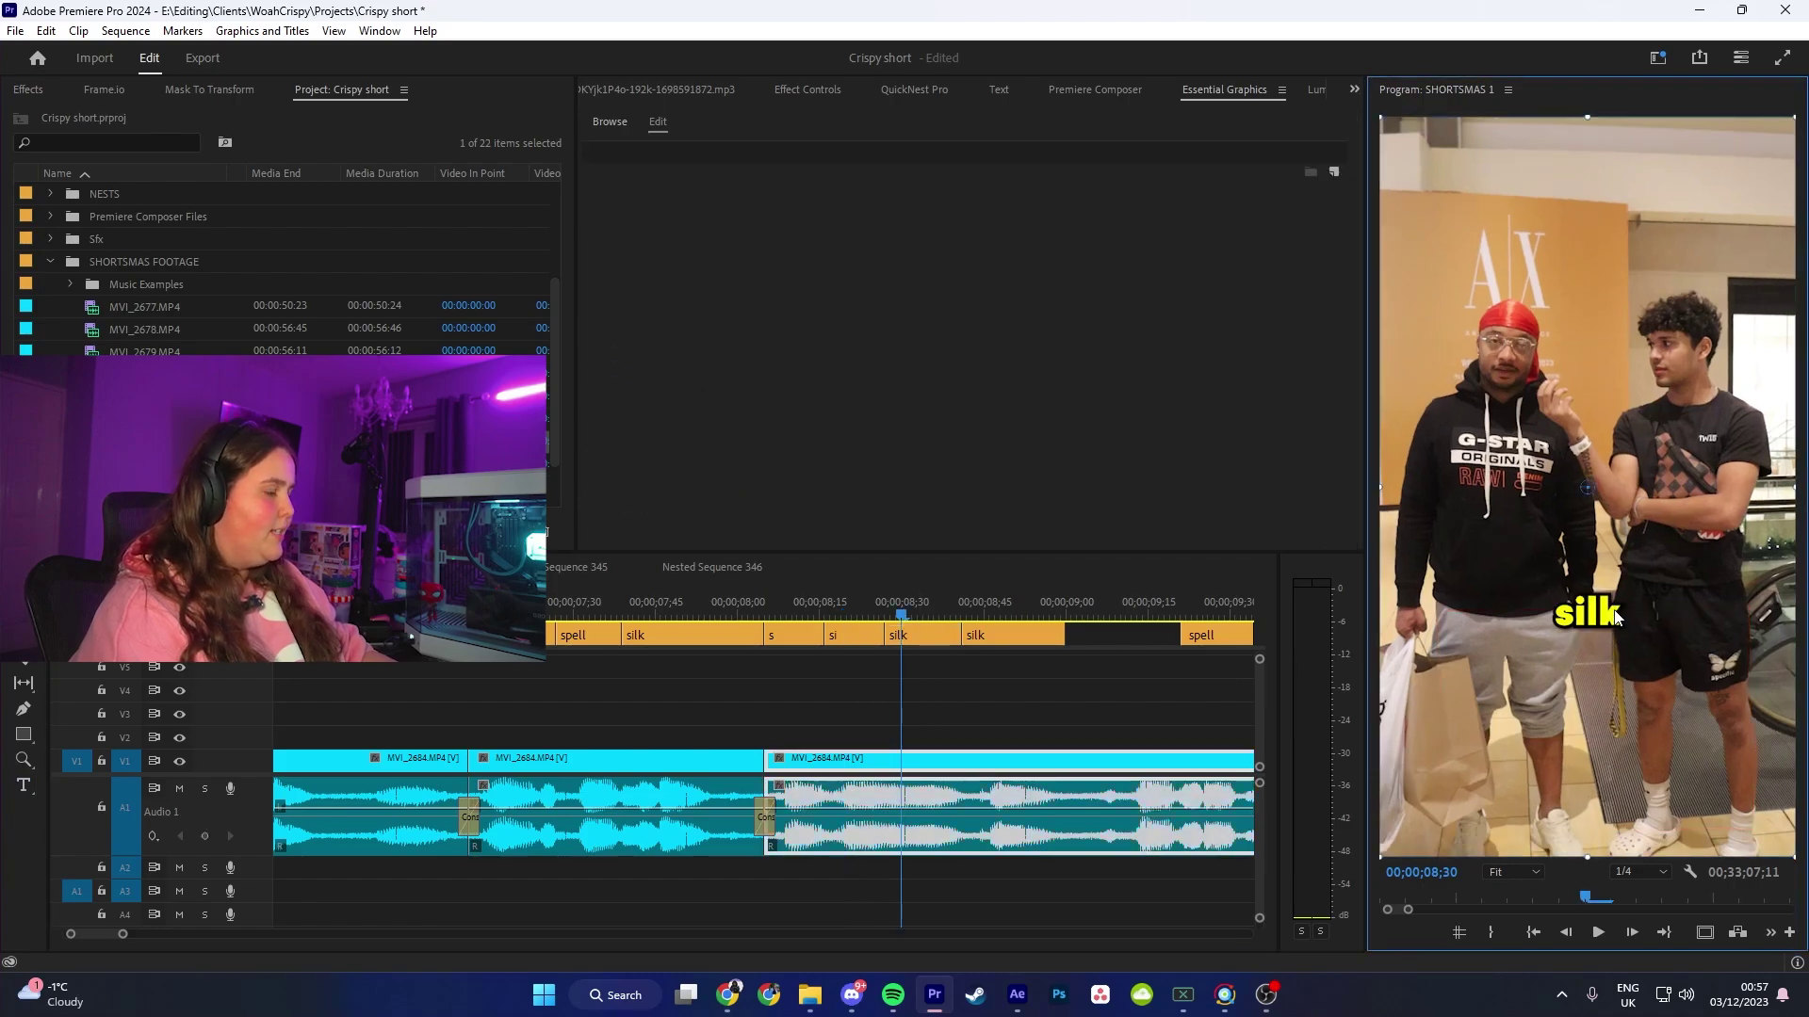
click(965, 639)
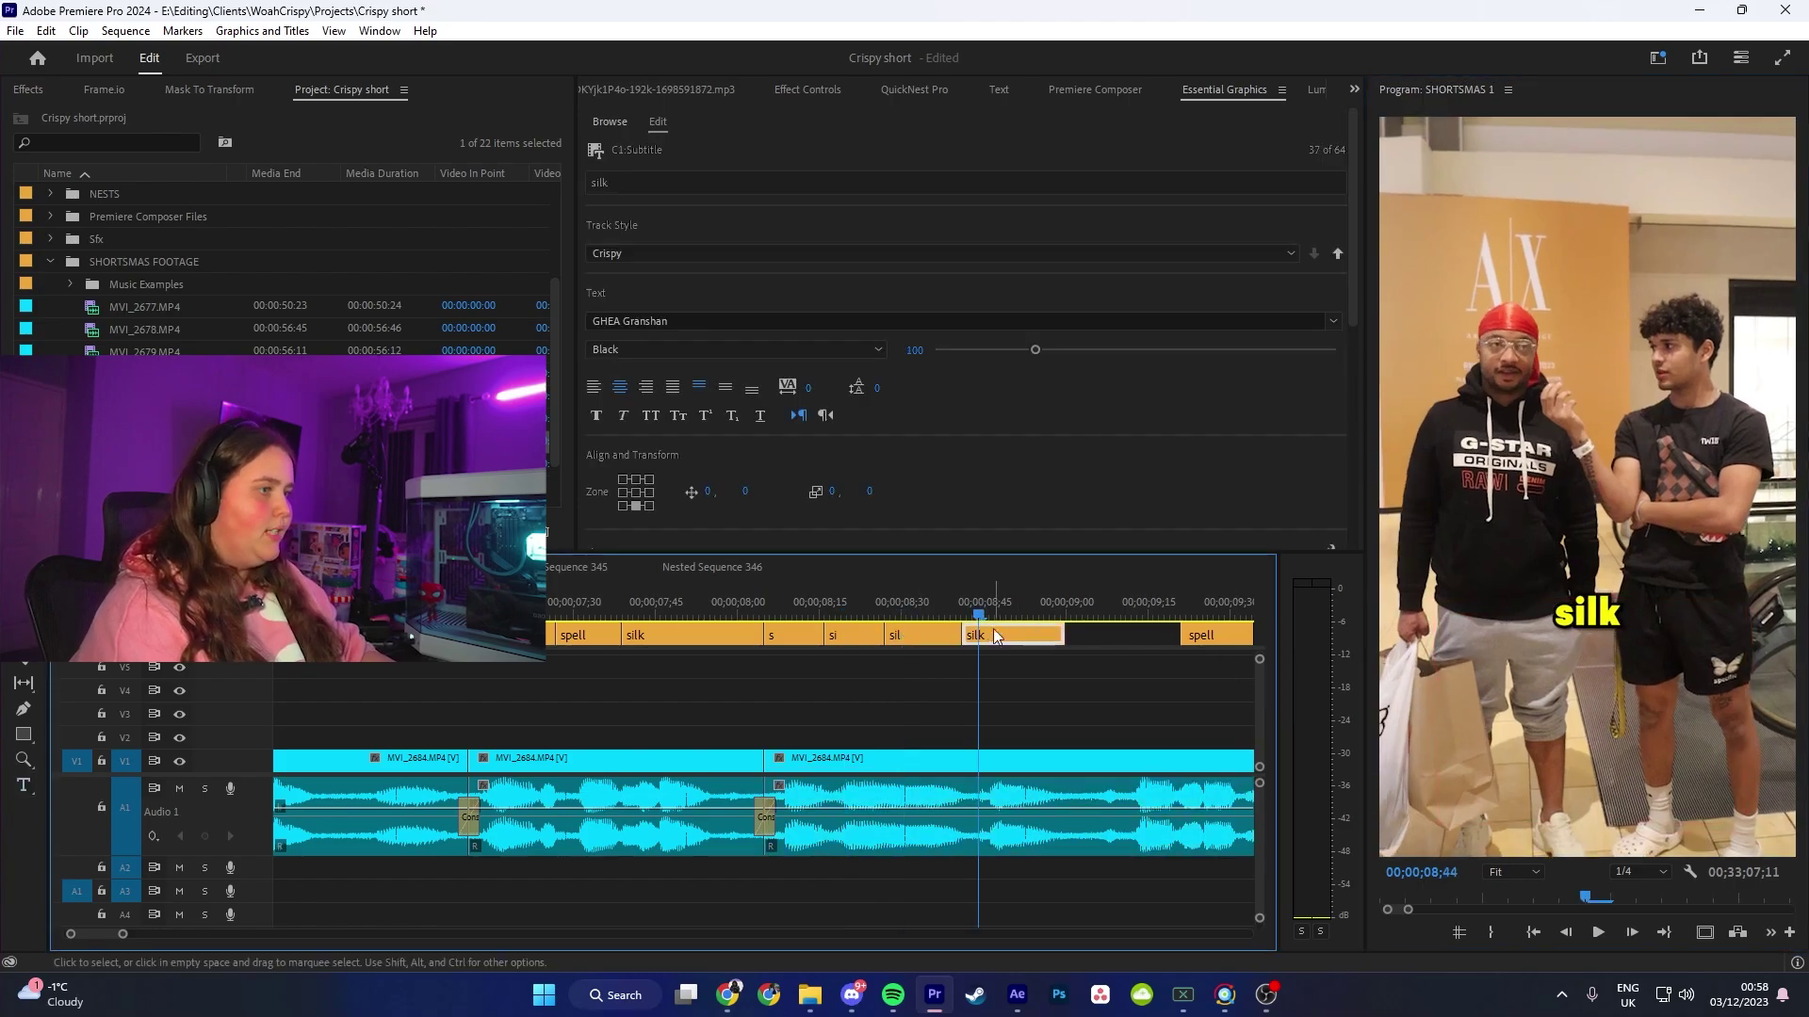
Step: Play back the letter-by-letter "silk" captions and save the project
drag(977, 615, 699, 619)
click(811, 683)
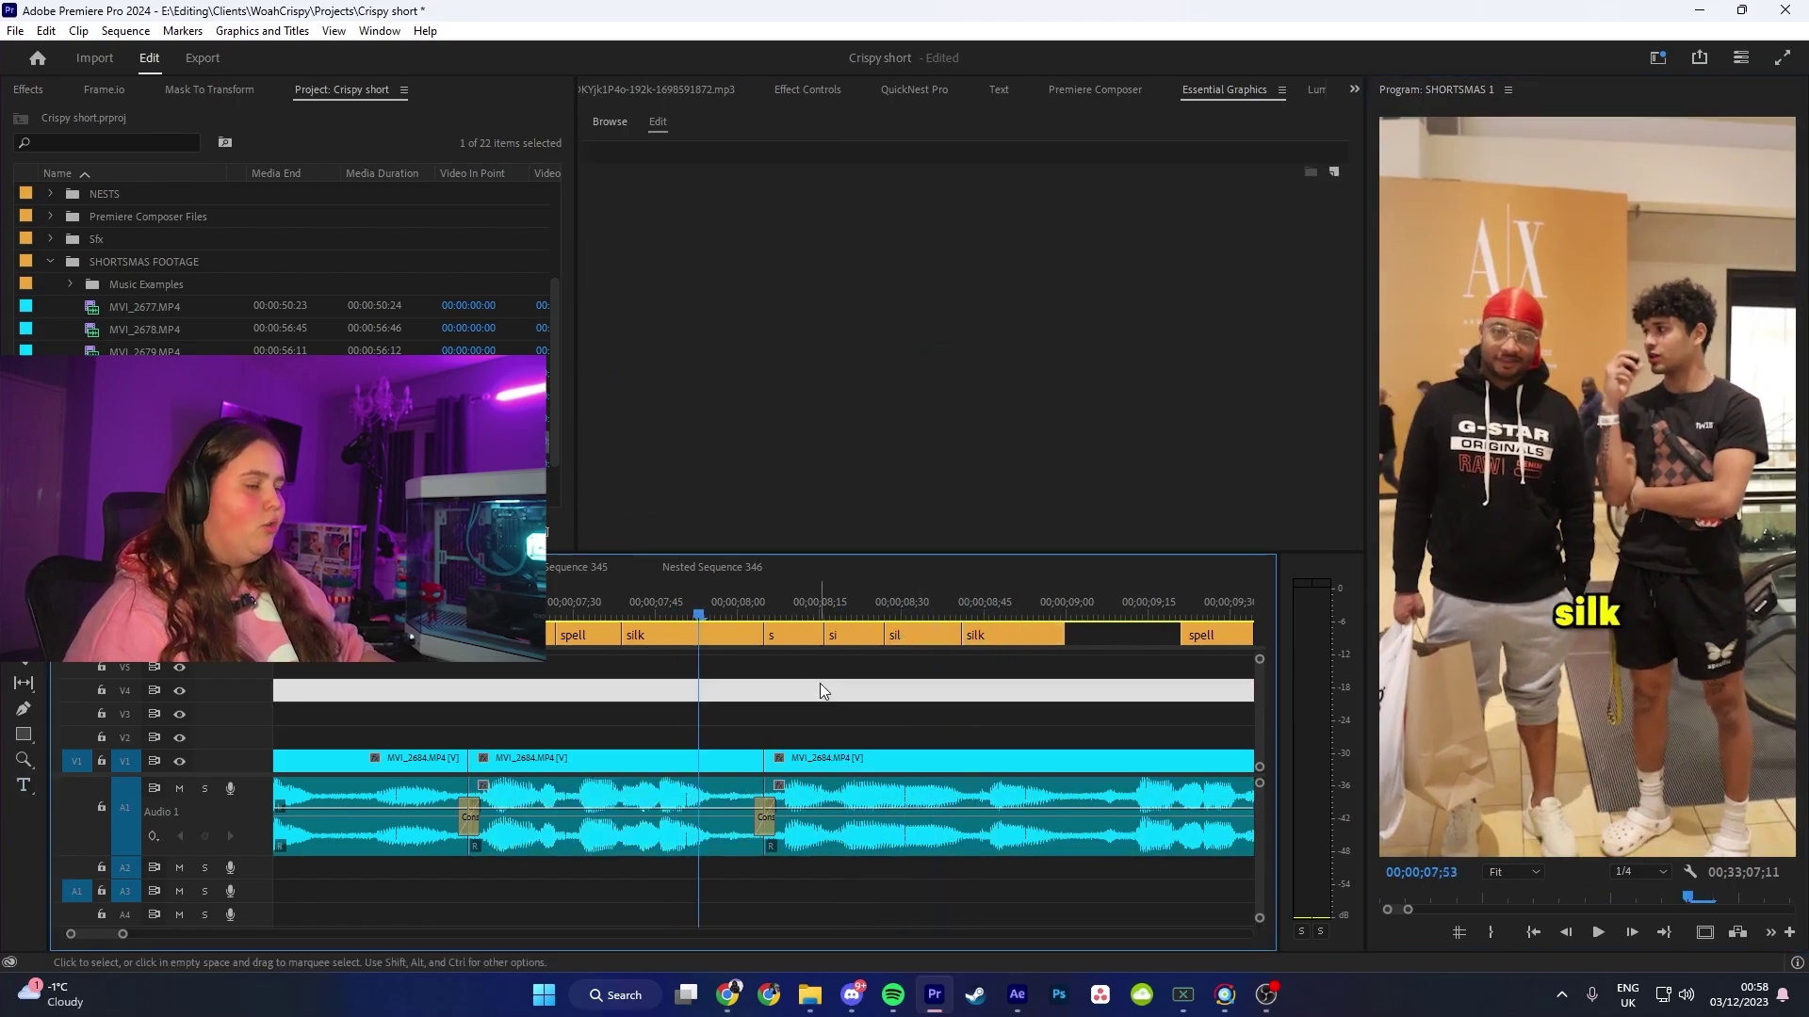
key(space)
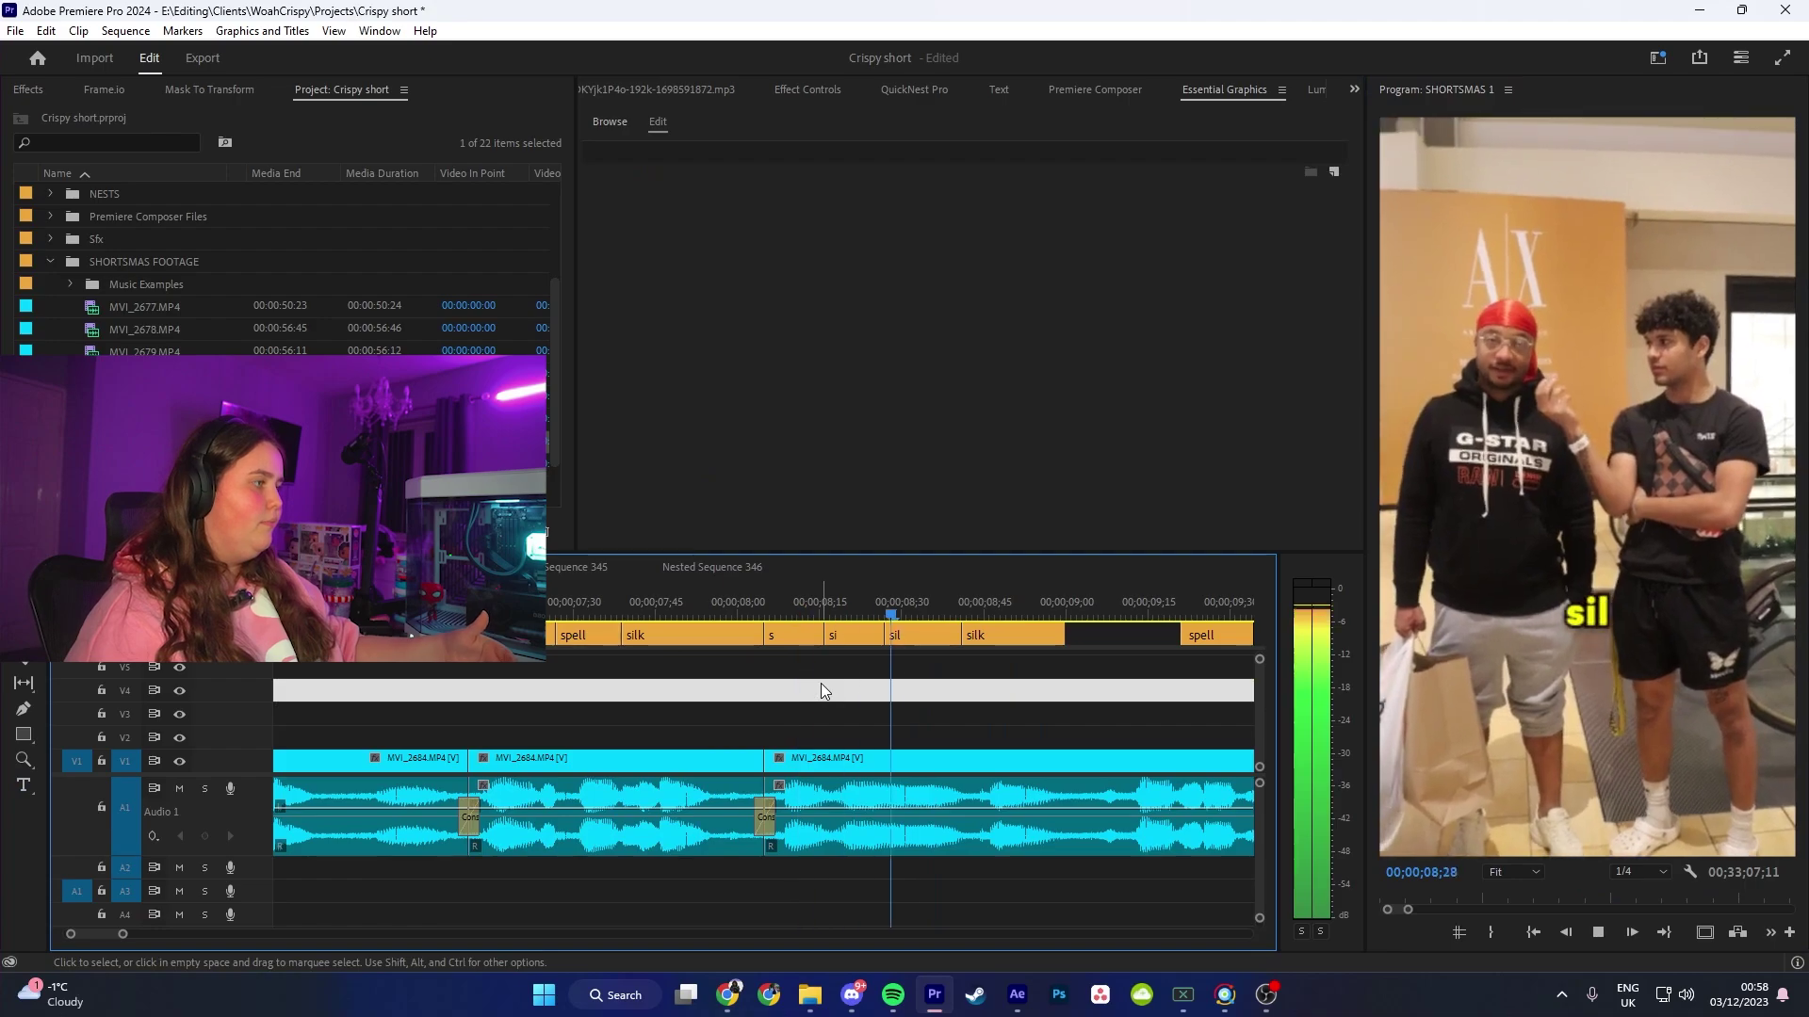
key(ctrl+s)
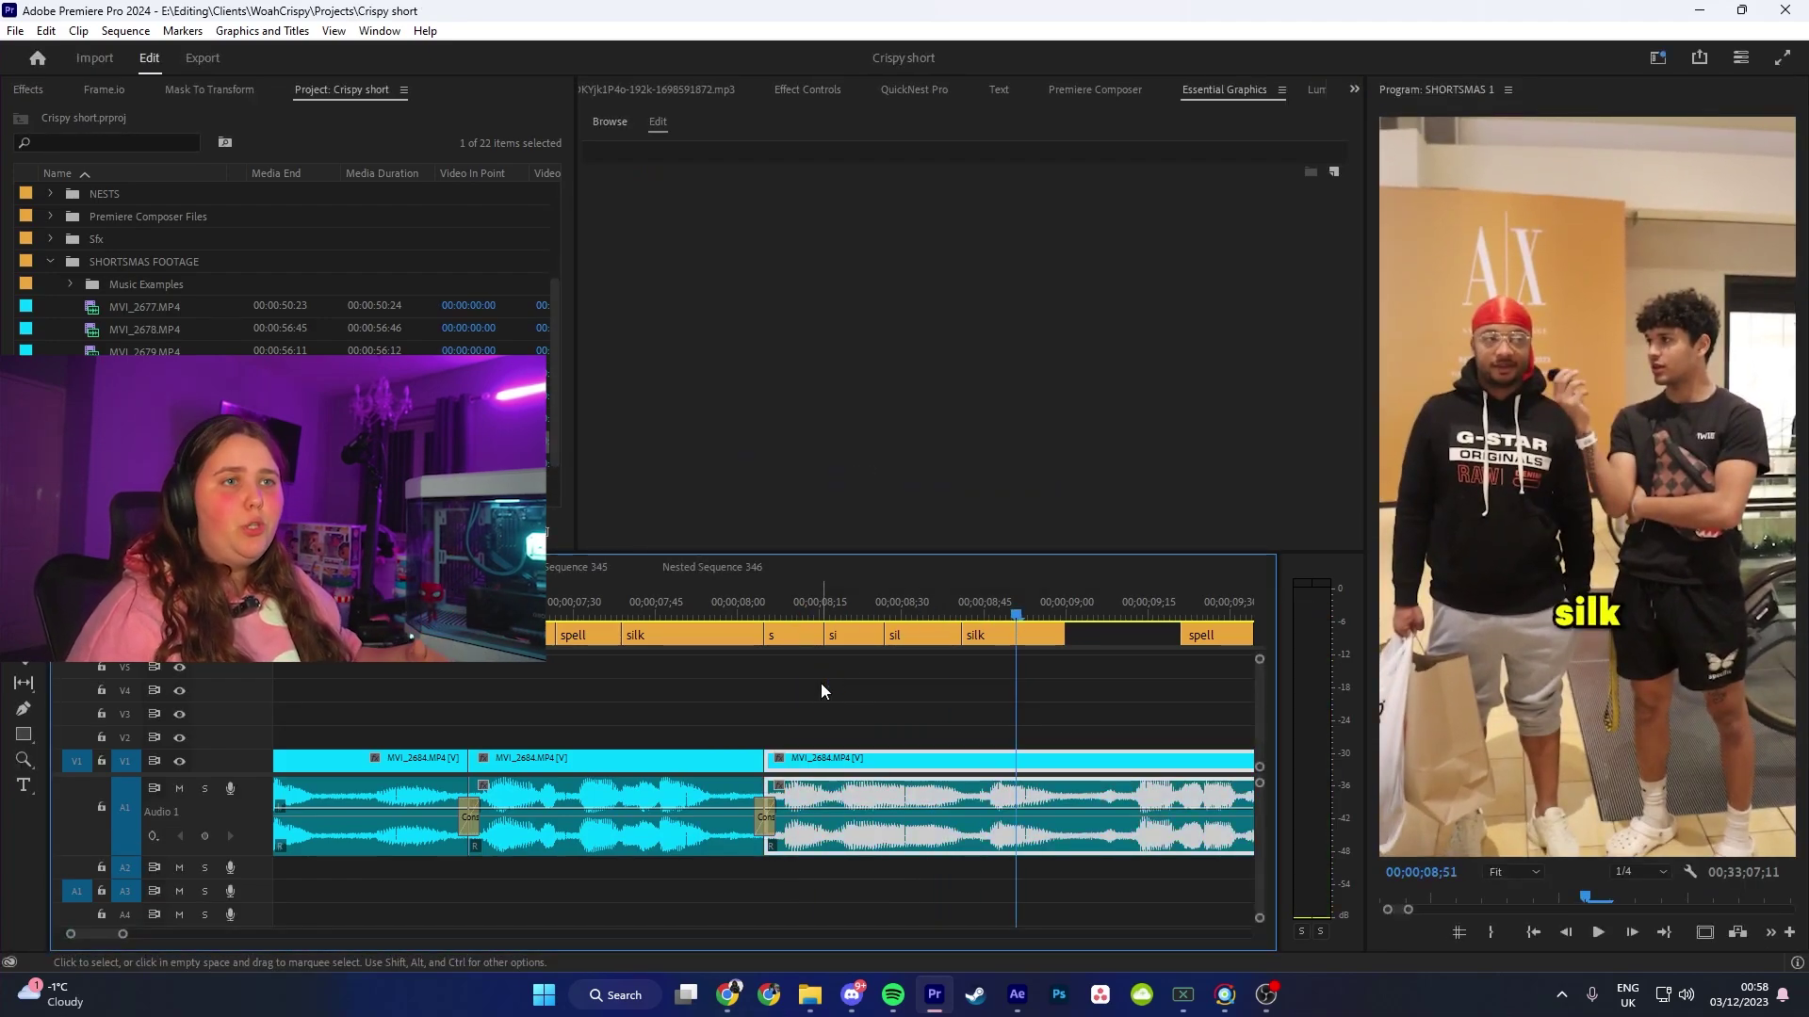
Step: Copy the selected second-round "spell silk" captions 55 frames along the subtitle track to the cut at 00;00;10;01
scroll(821, 689, down, 3)
drag(767, 617, 931, 639)
click(1042, 601)
drag(807, 637, 925, 641)
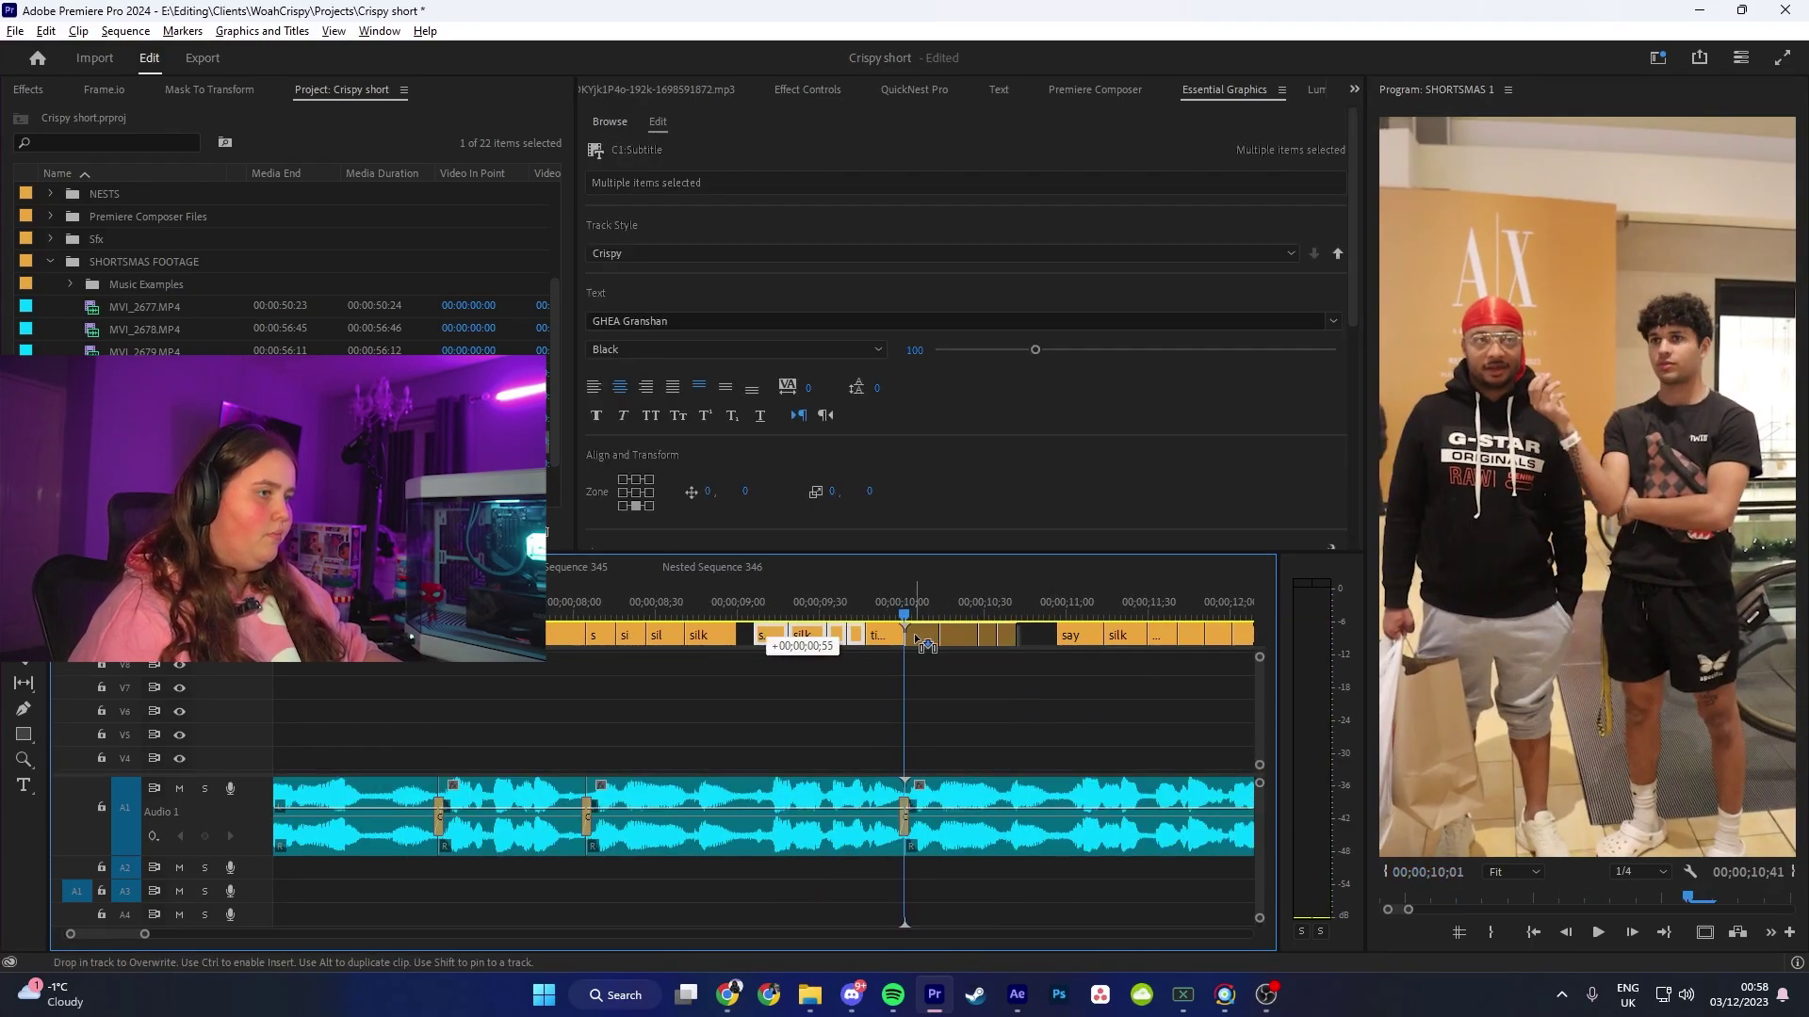
key(space)
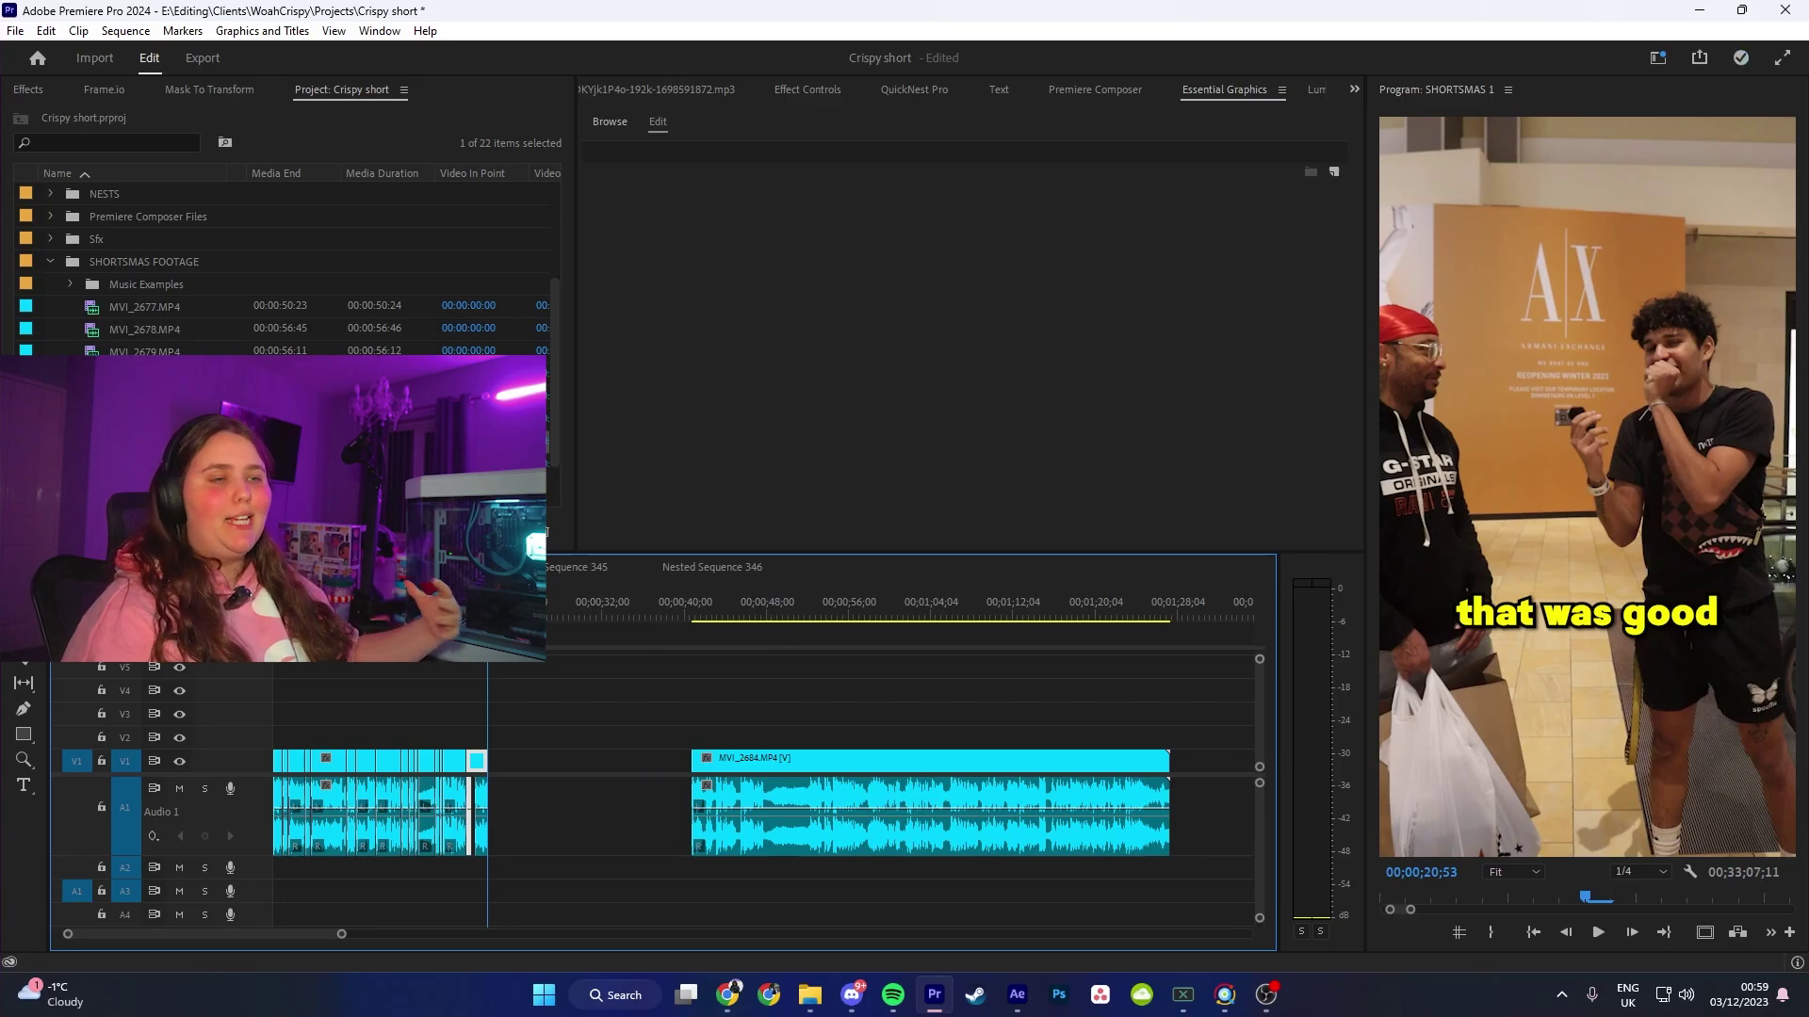
Step: Review the captioned short from its start through to the "silk" section
key(Home)
key(equal)
key(equal)
key(equal)
key(equal)
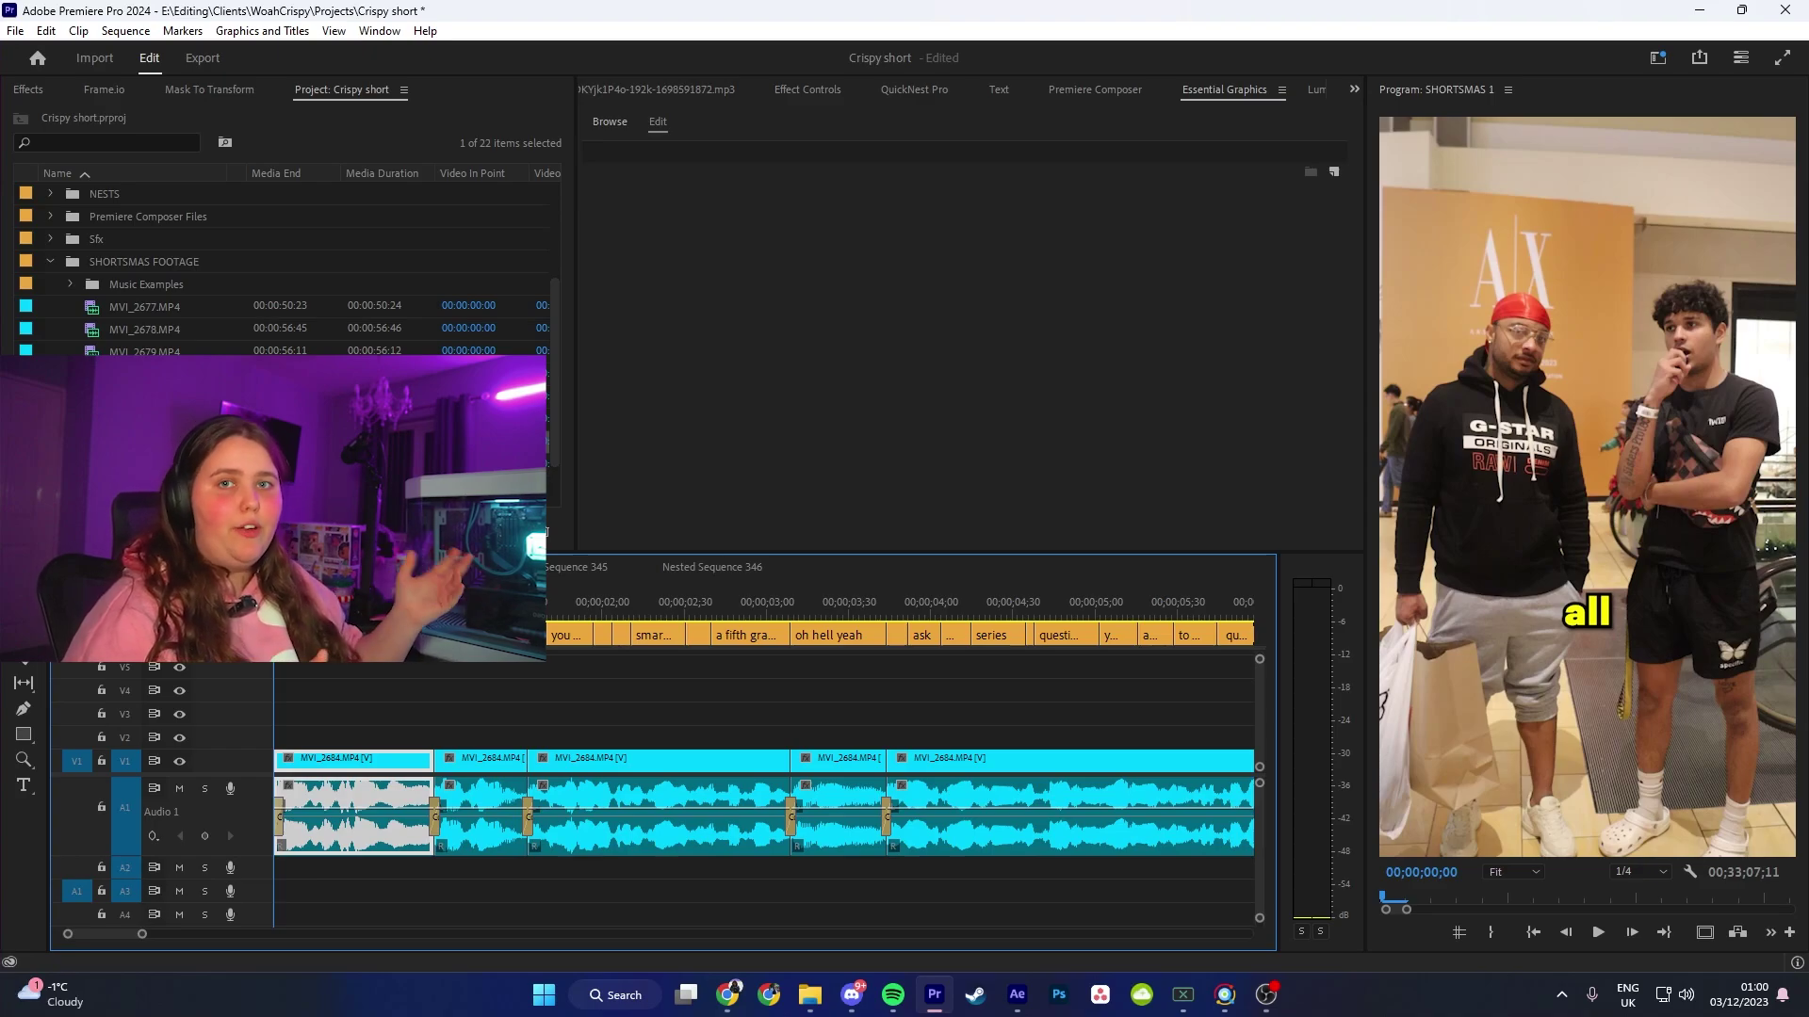
key(space)
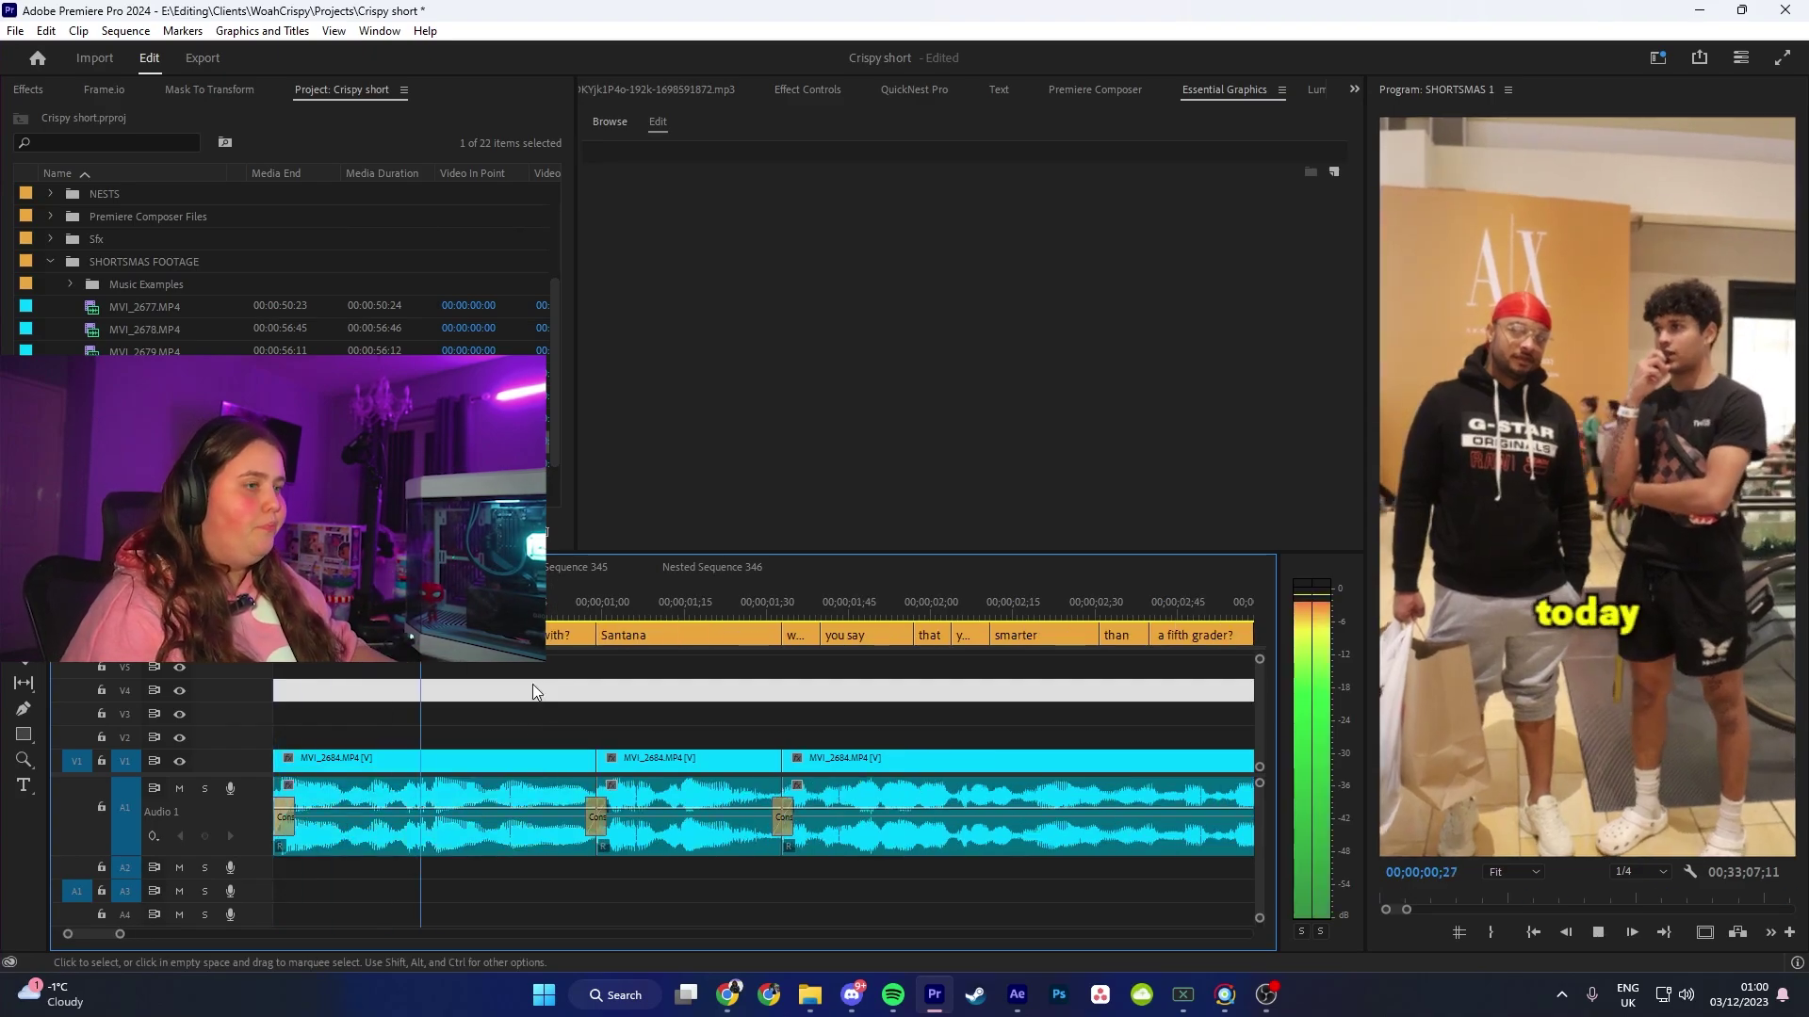
drag(725, 605, 863, 612)
key(minus)
key(space)
click(836, 613)
key(equal)
key(equal)
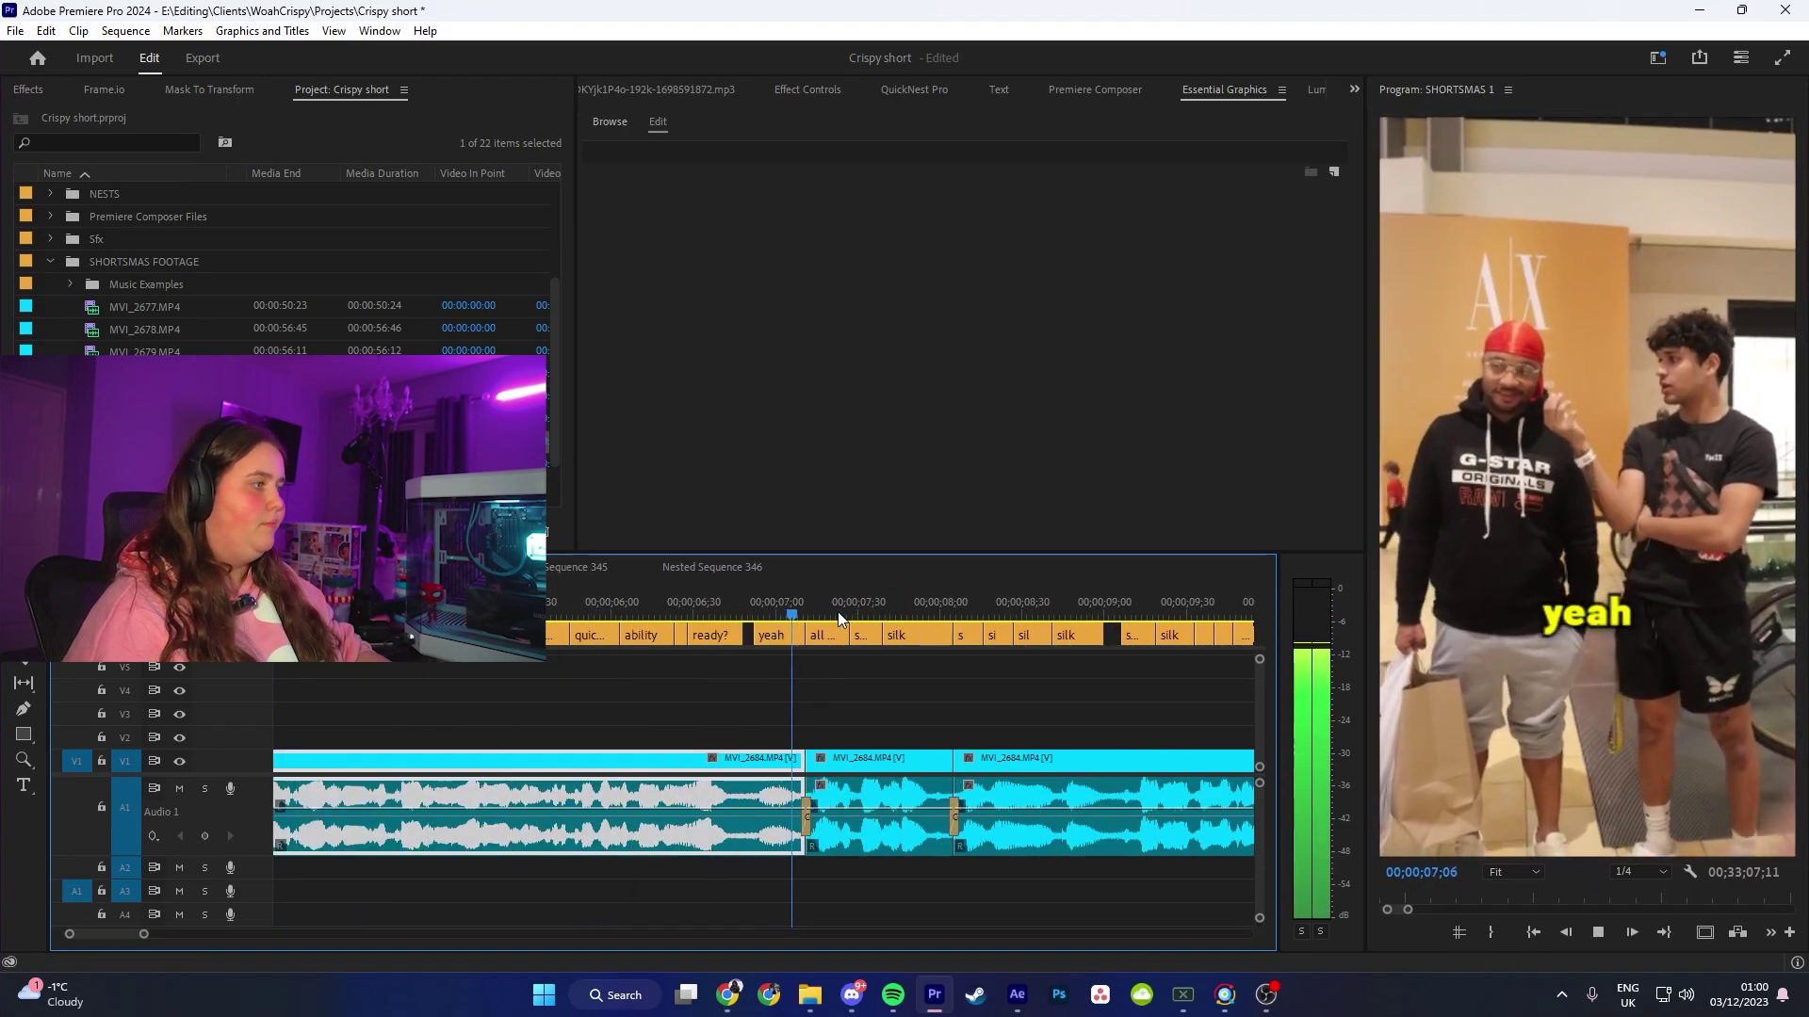
Step: Cut MVI_2684.MP4 where the last letter-by-letter "silk" caption ends and replace that segment with an After Effects composition
key(c)
click(1110, 765)
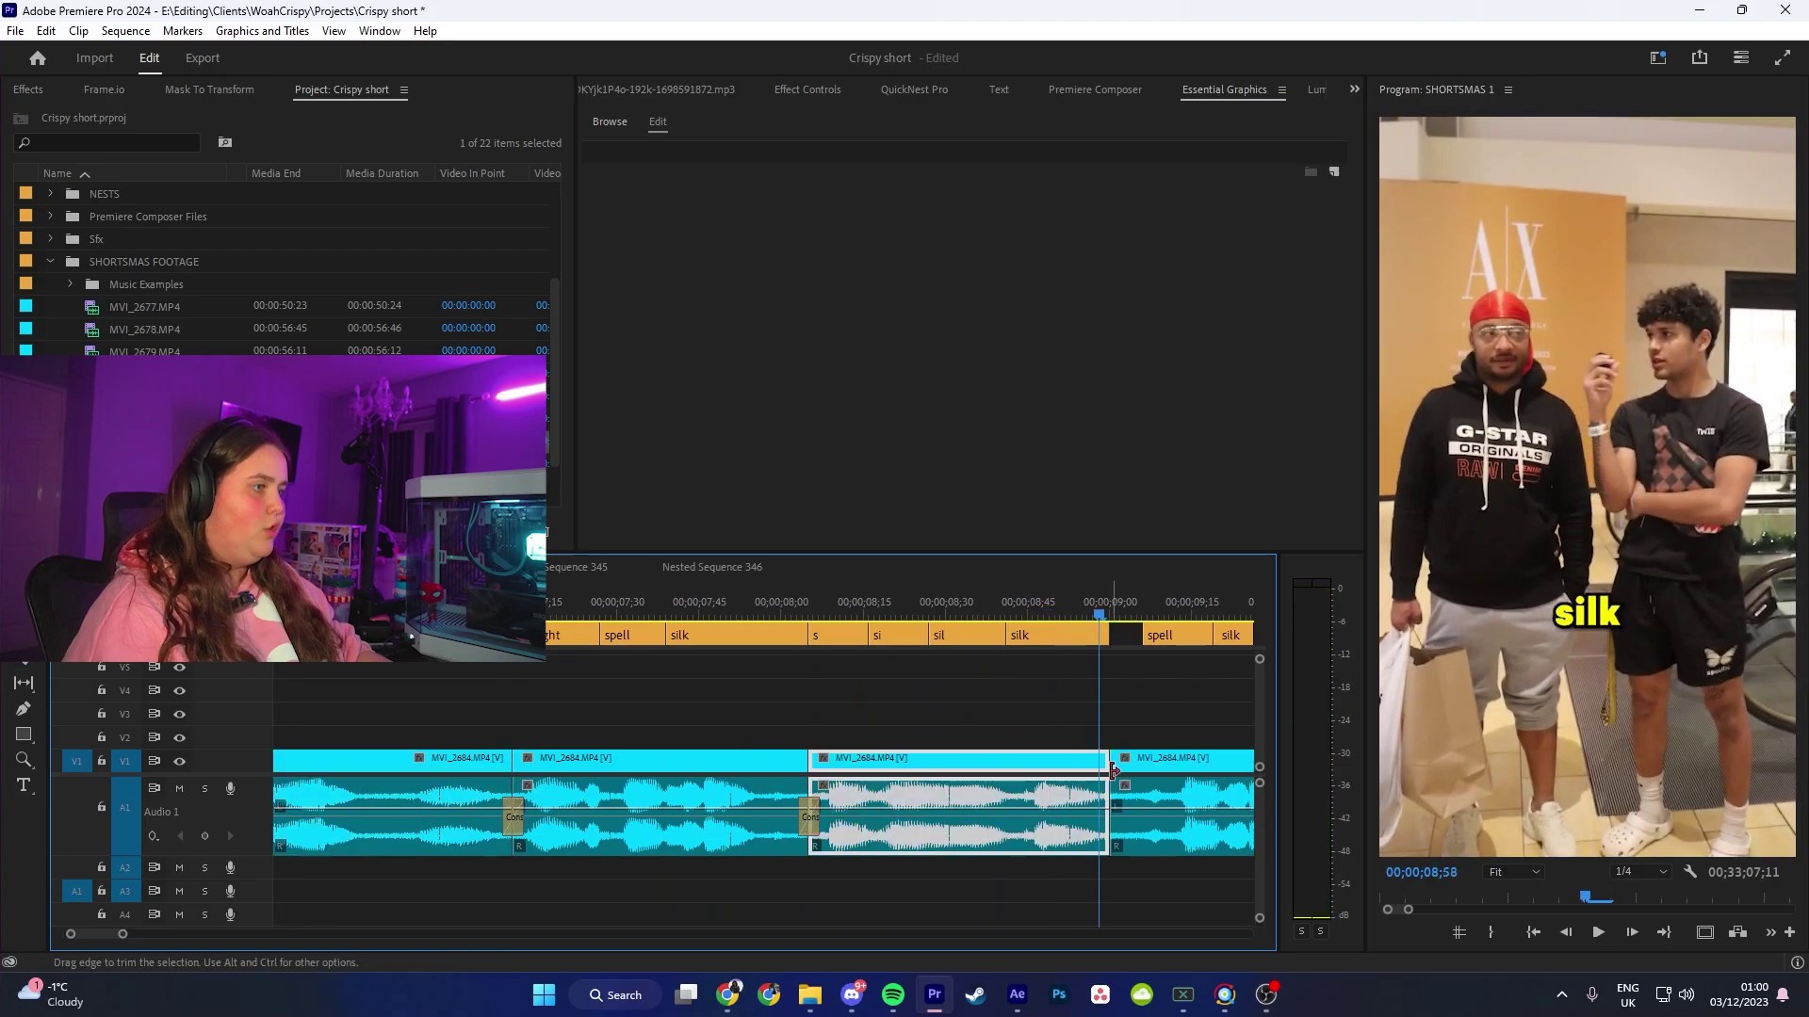
right_click(903, 762)
click(1009, 225)
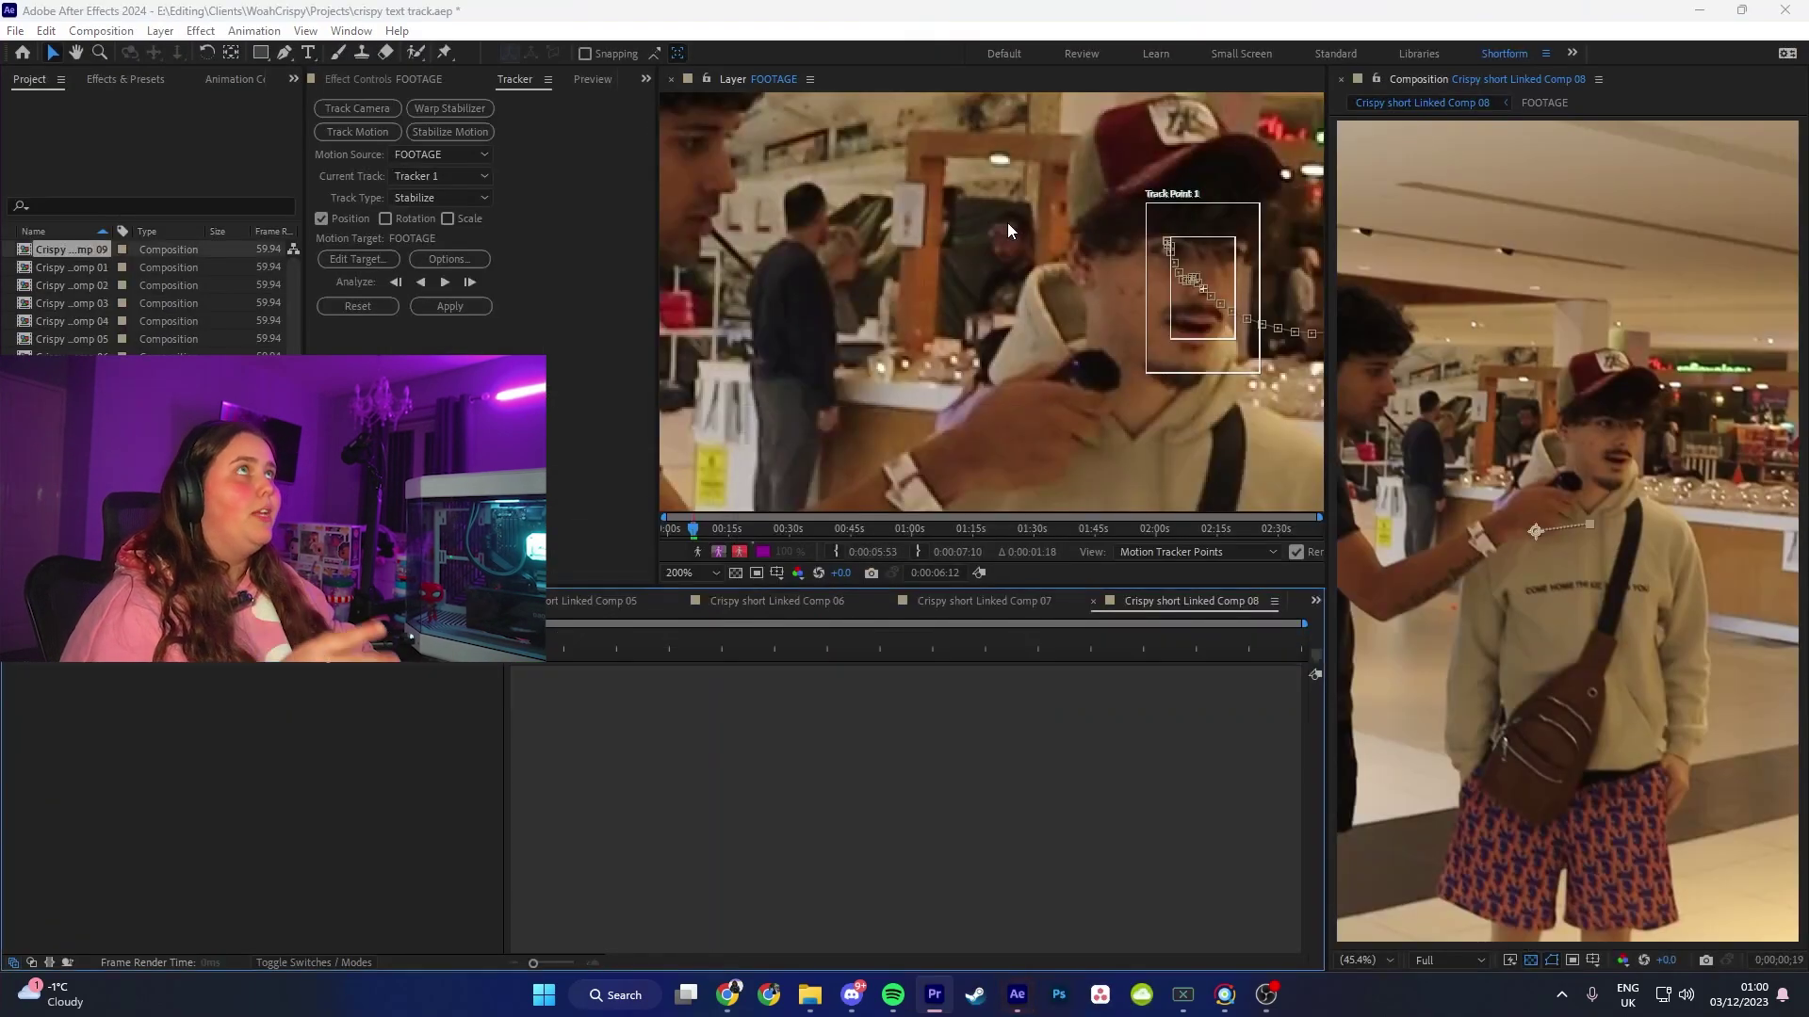
Step: In After Effects, open Crispy short Linked Comp 08 and examine its motion-tracked footage up close
scroll(1008, 223, down, 4)
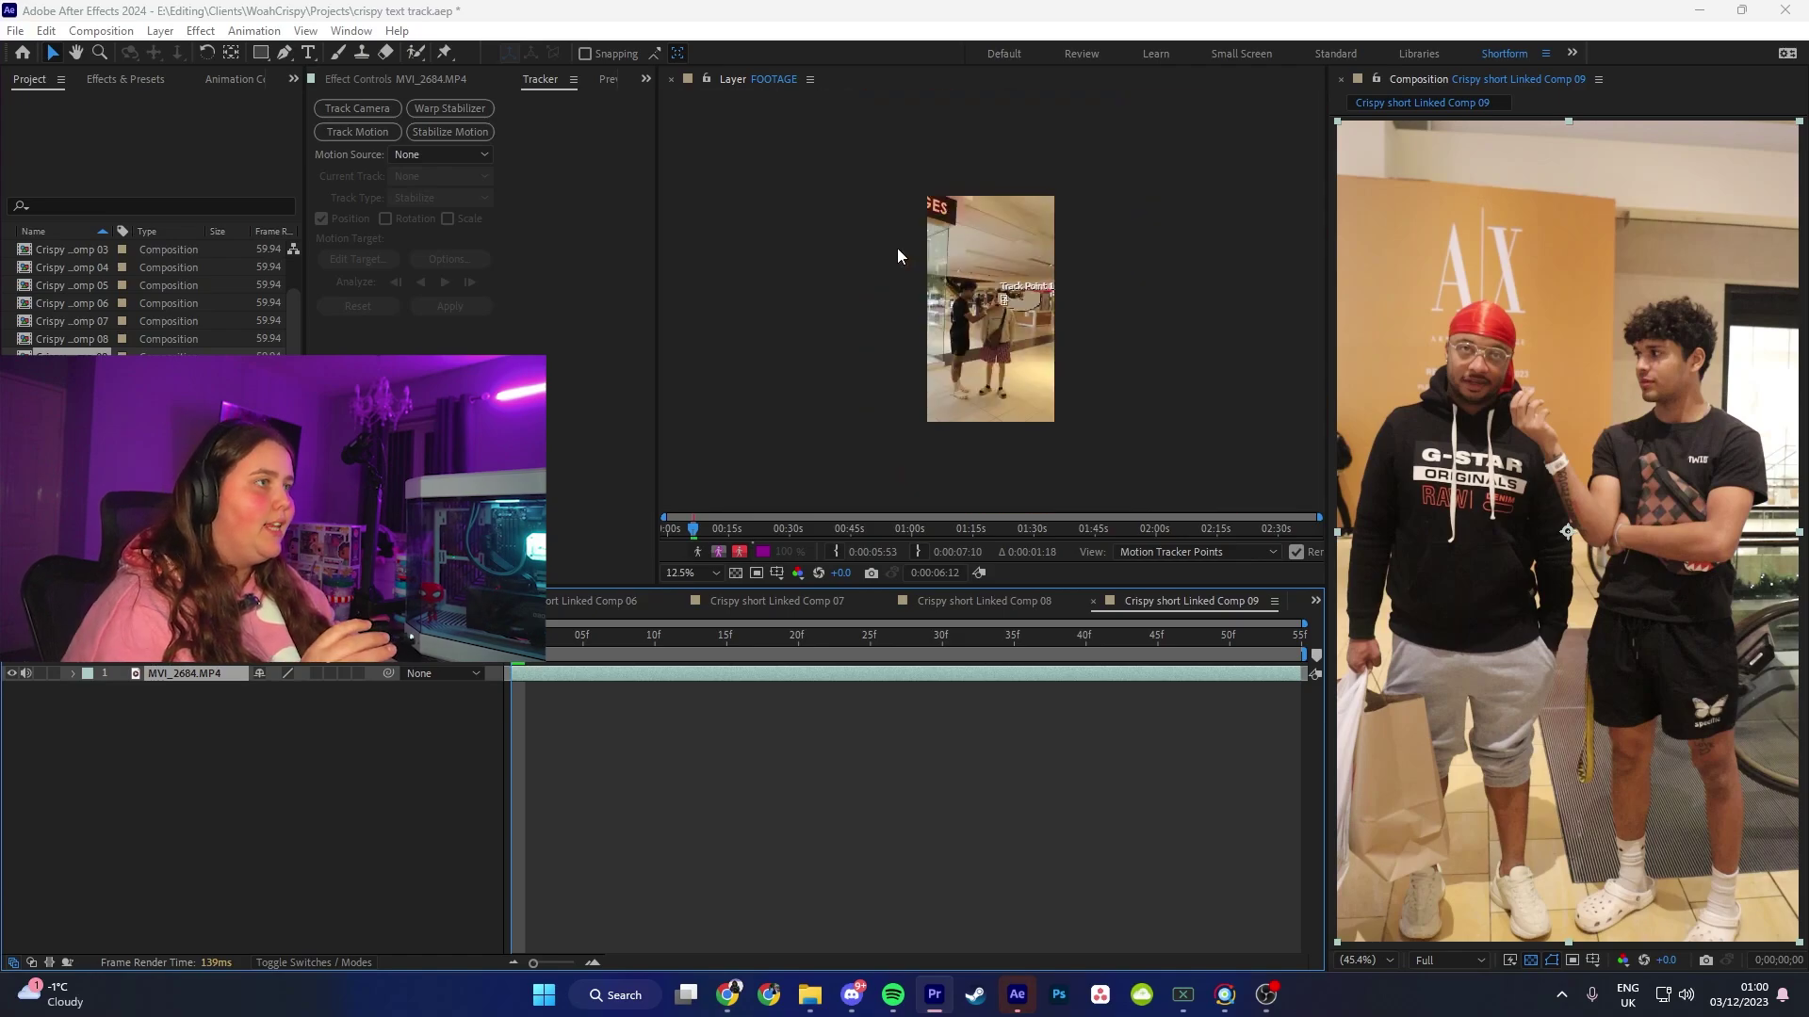
scroll(894, 248, up, 1)
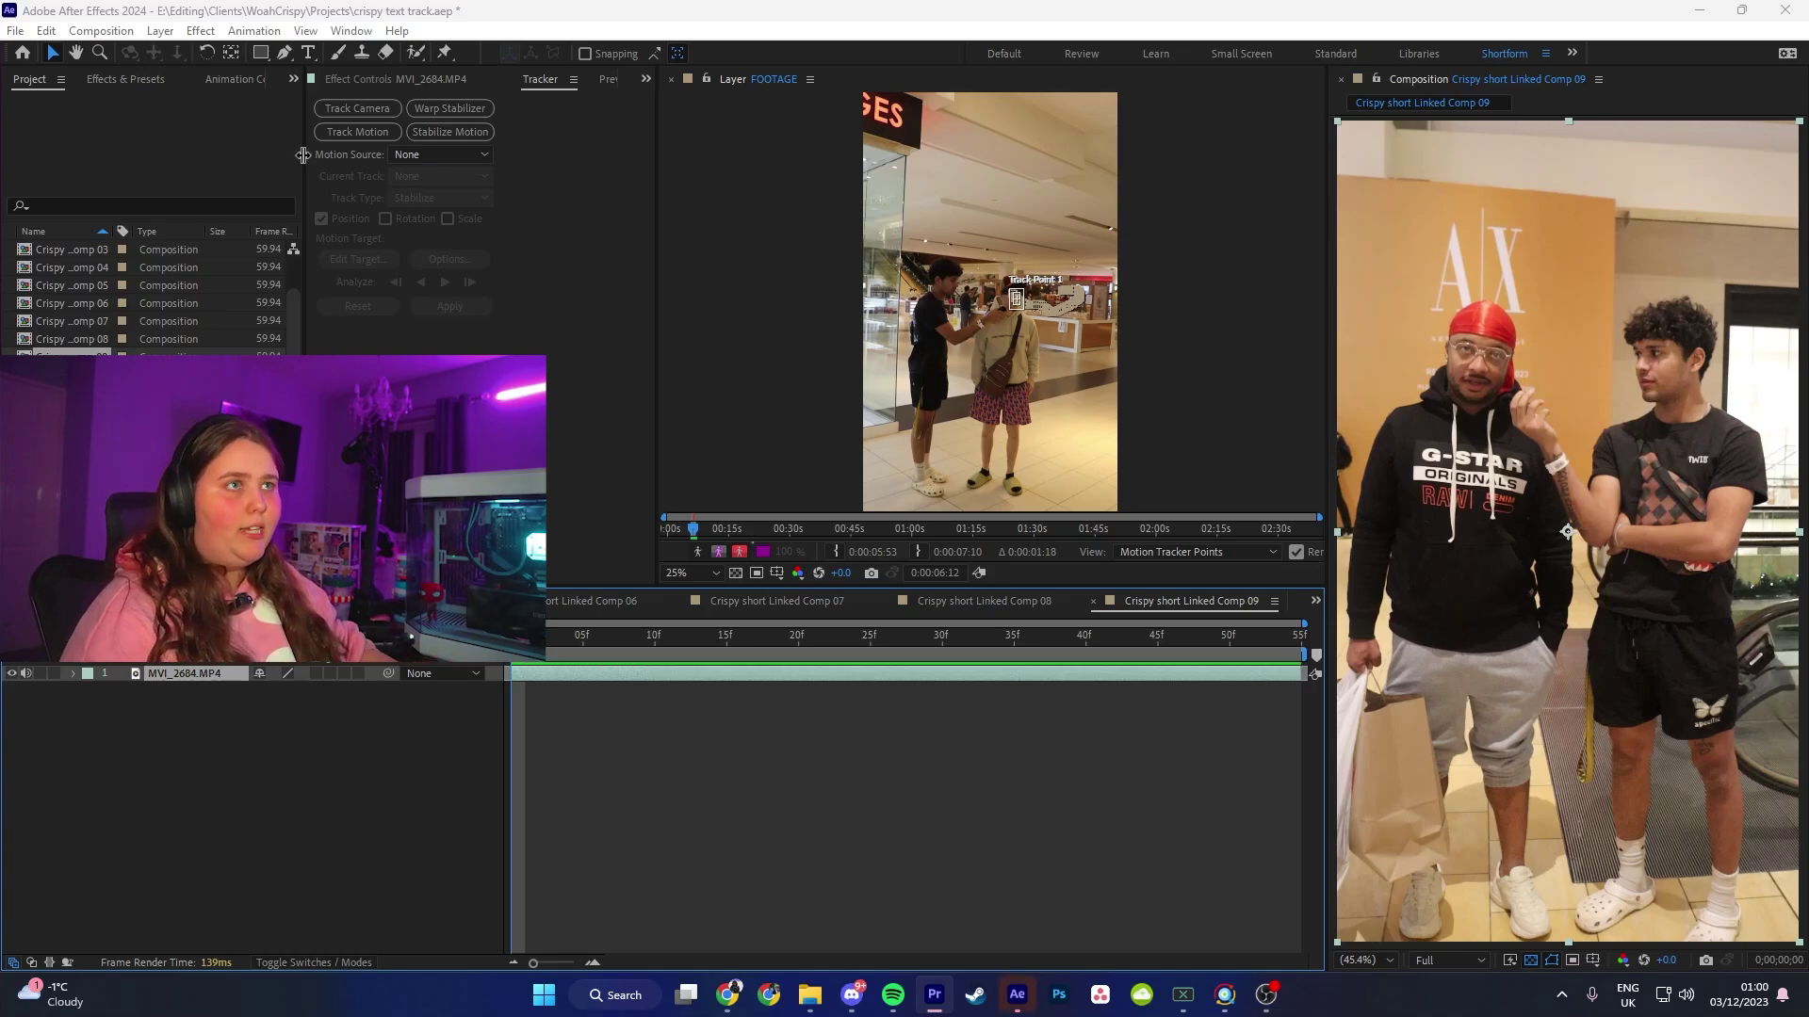
click(573, 255)
click(700, 197)
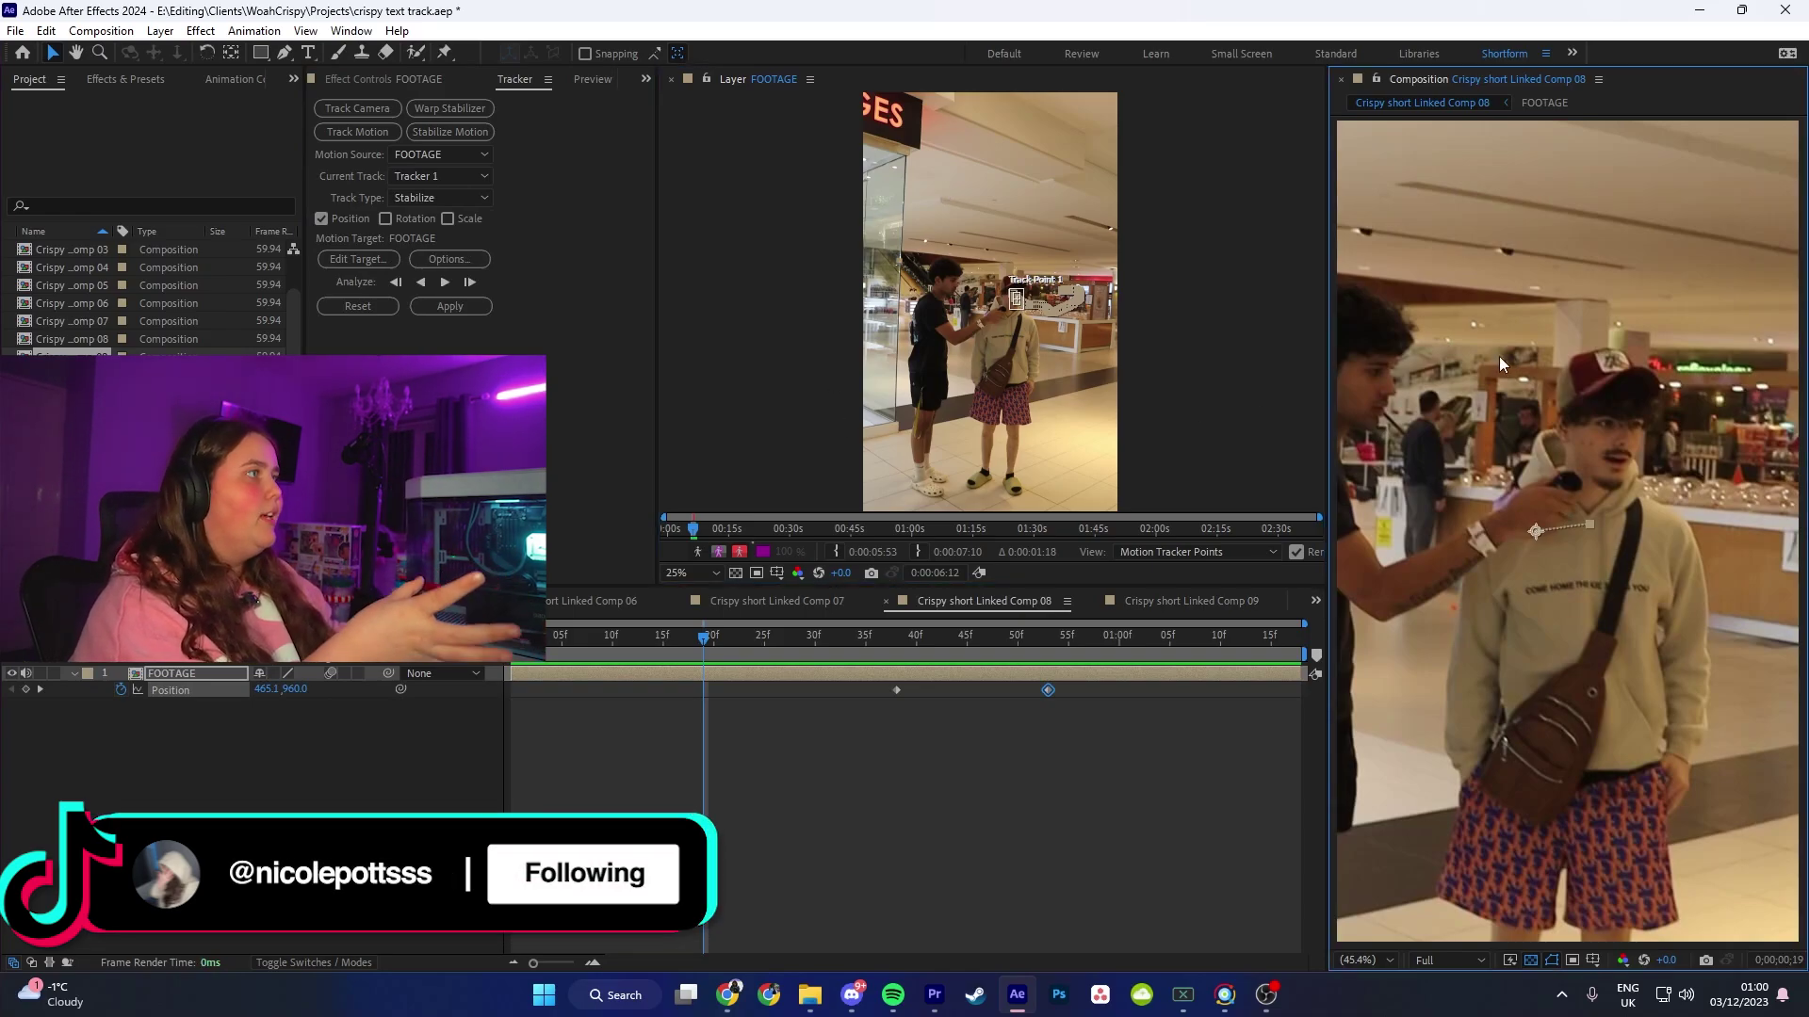
scroll(1507, 376, down, 1)
scroll(1585, 507, up, 5)
scroll(1524, 589, down, 2)
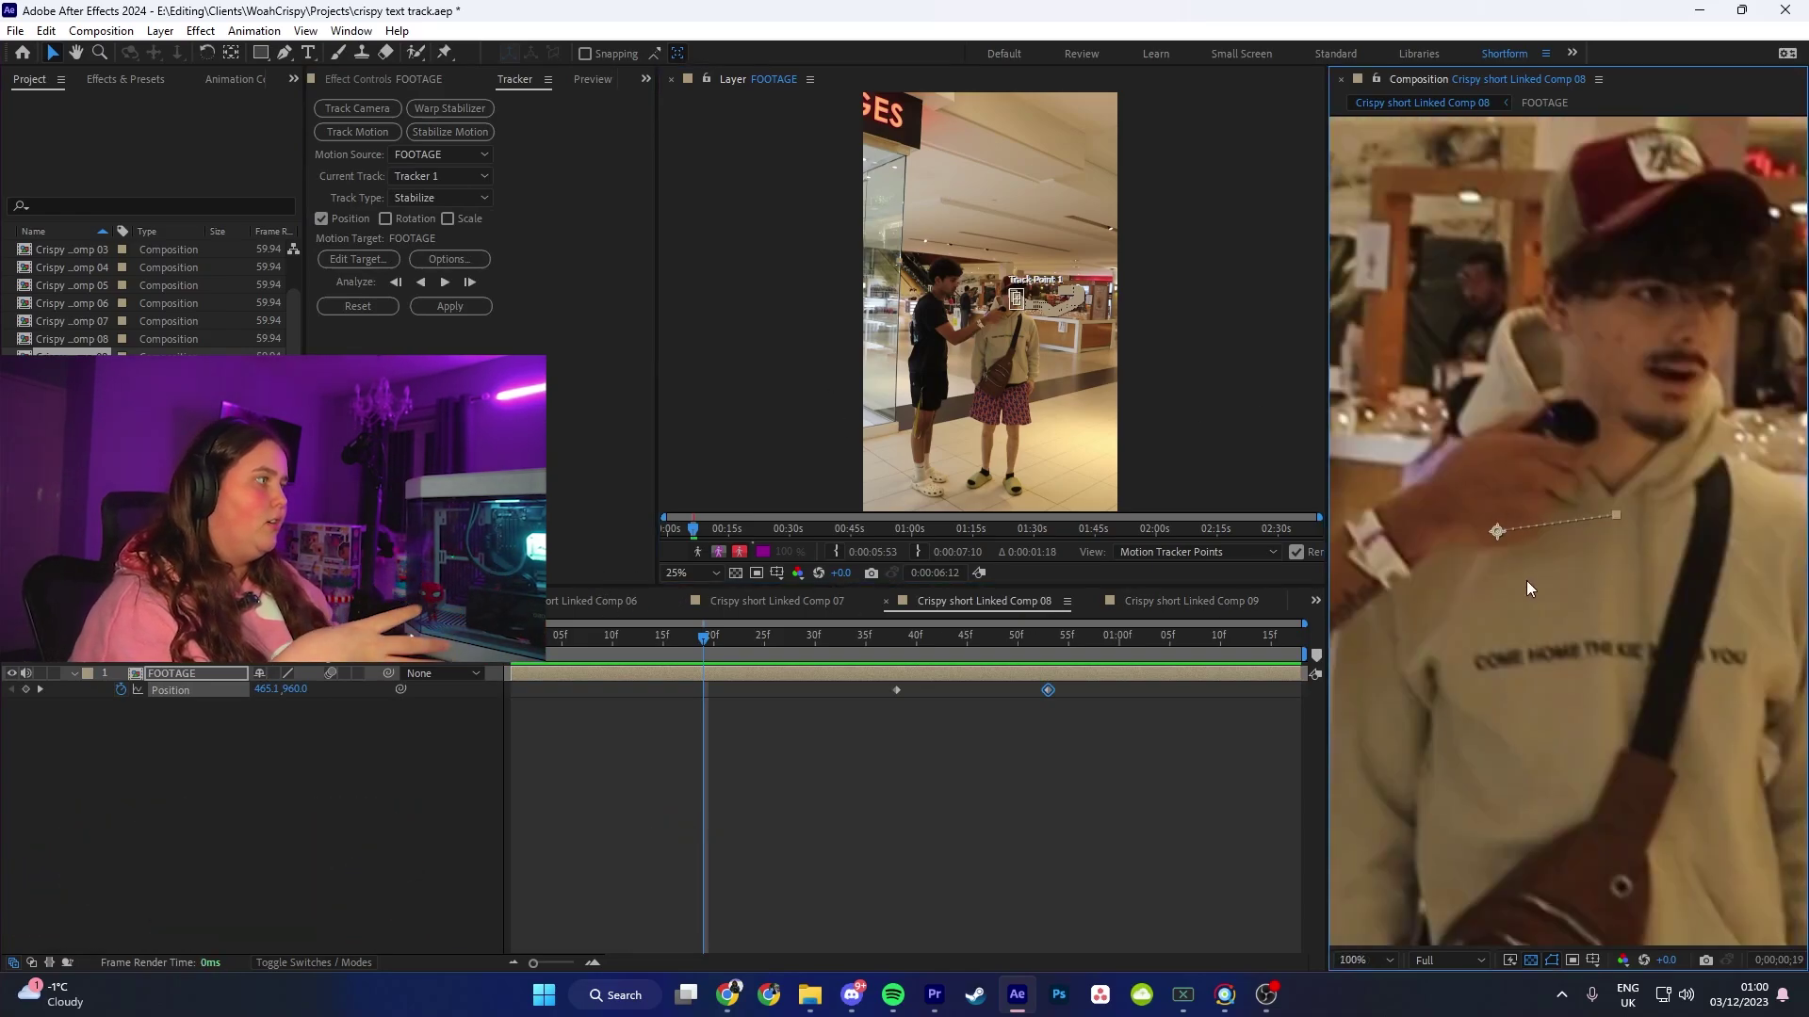
Step: In Crispy short Linked Comp 09, stabilize MVI_2684.MP4's position by tracking the nose of the man in the red durag
drag(641, 640, 711, 708)
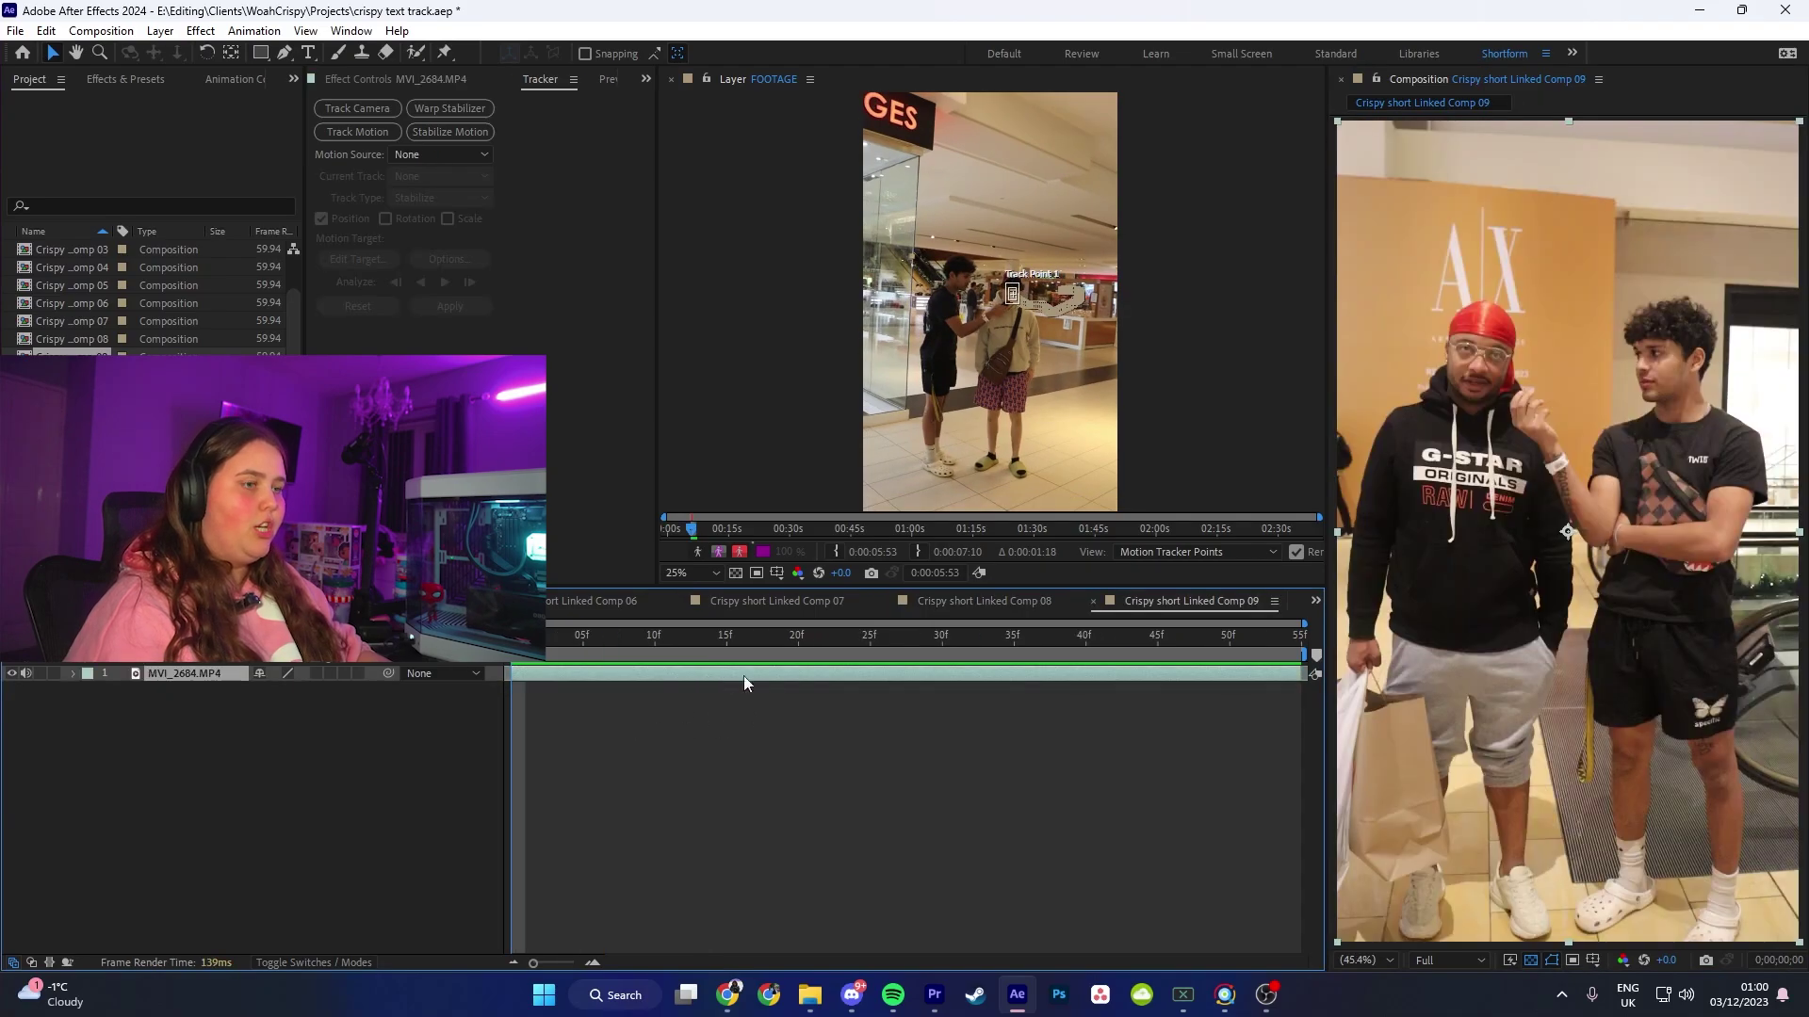
drag(694, 715, 591, 635)
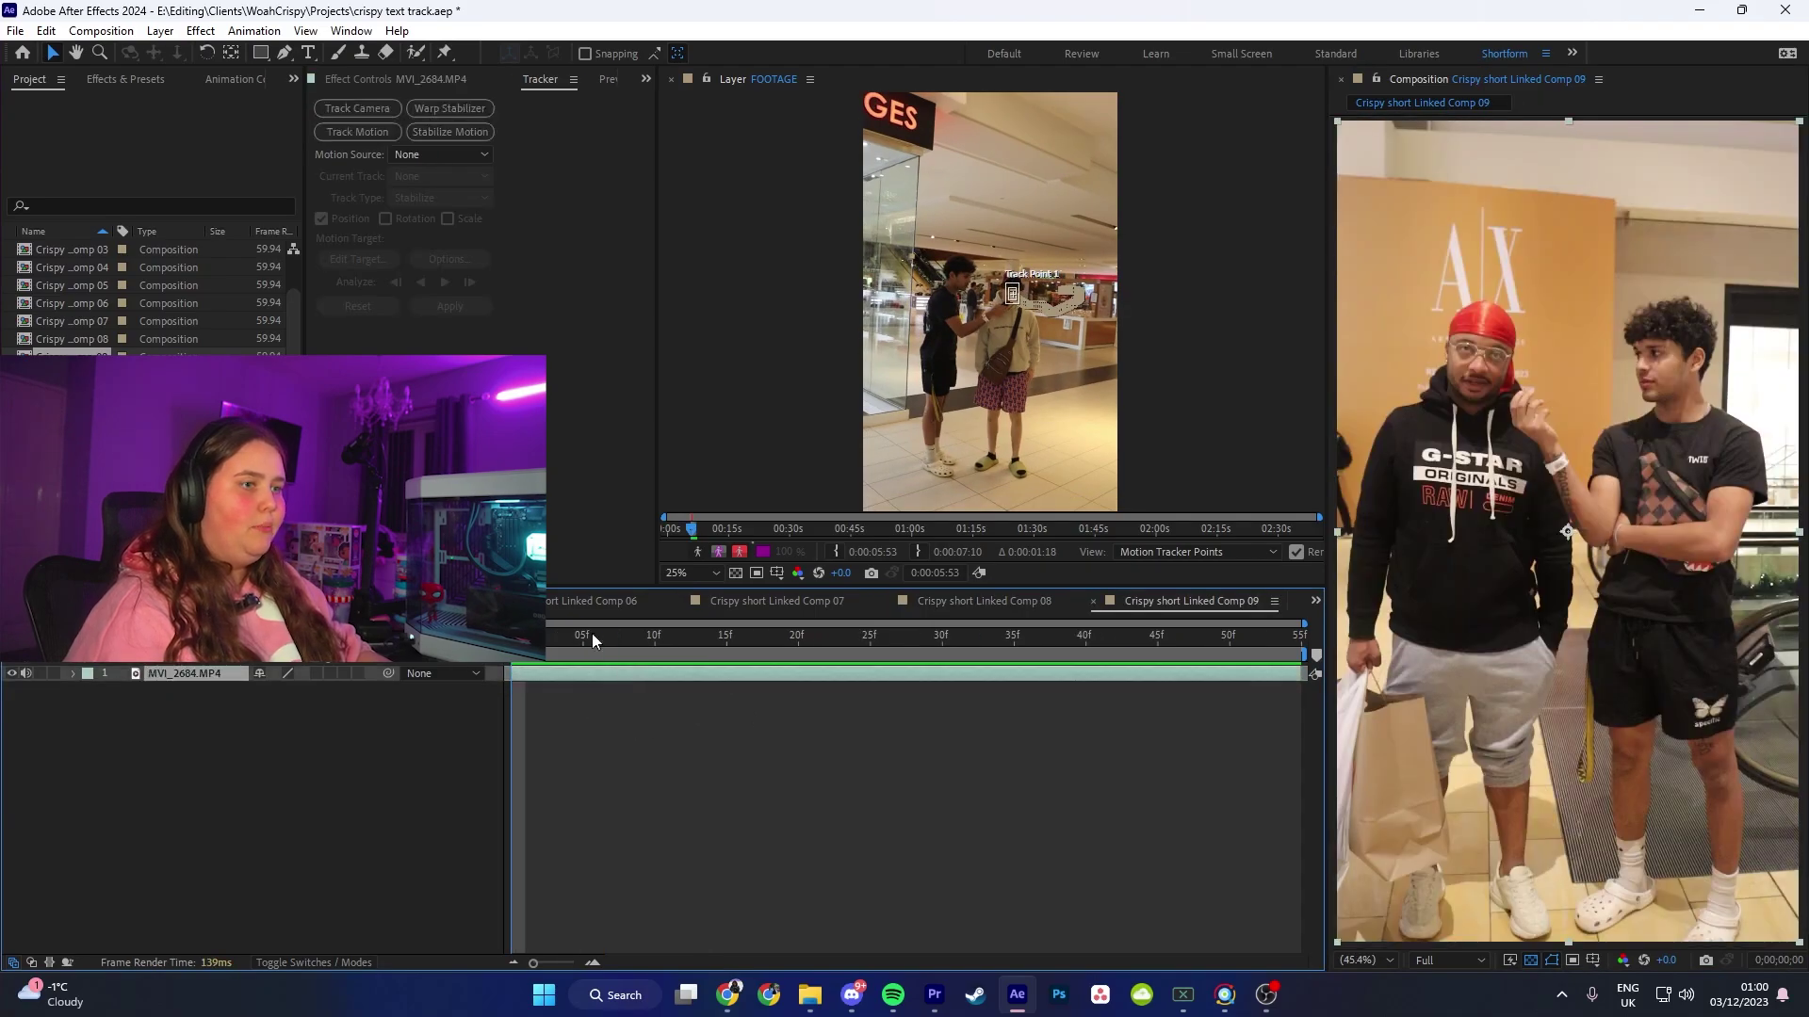
click(447, 130)
scroll(986, 258, up, 4)
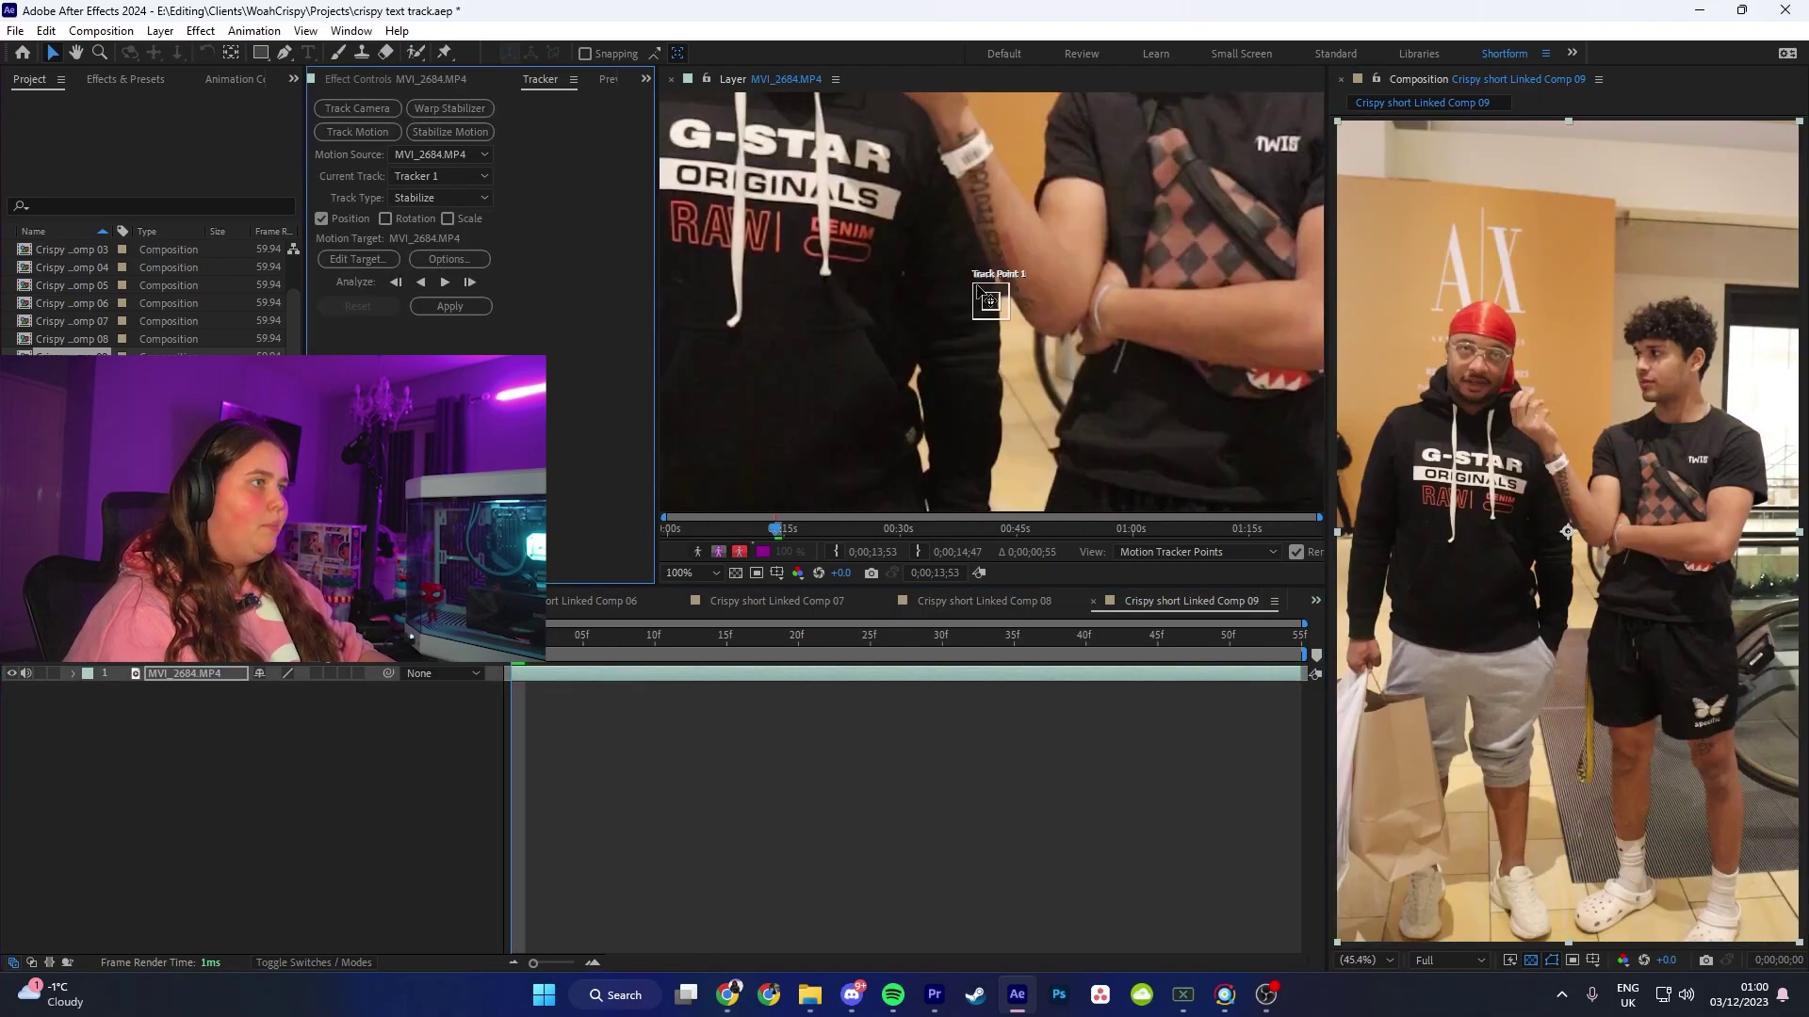
drag(1015, 320, 976, 324)
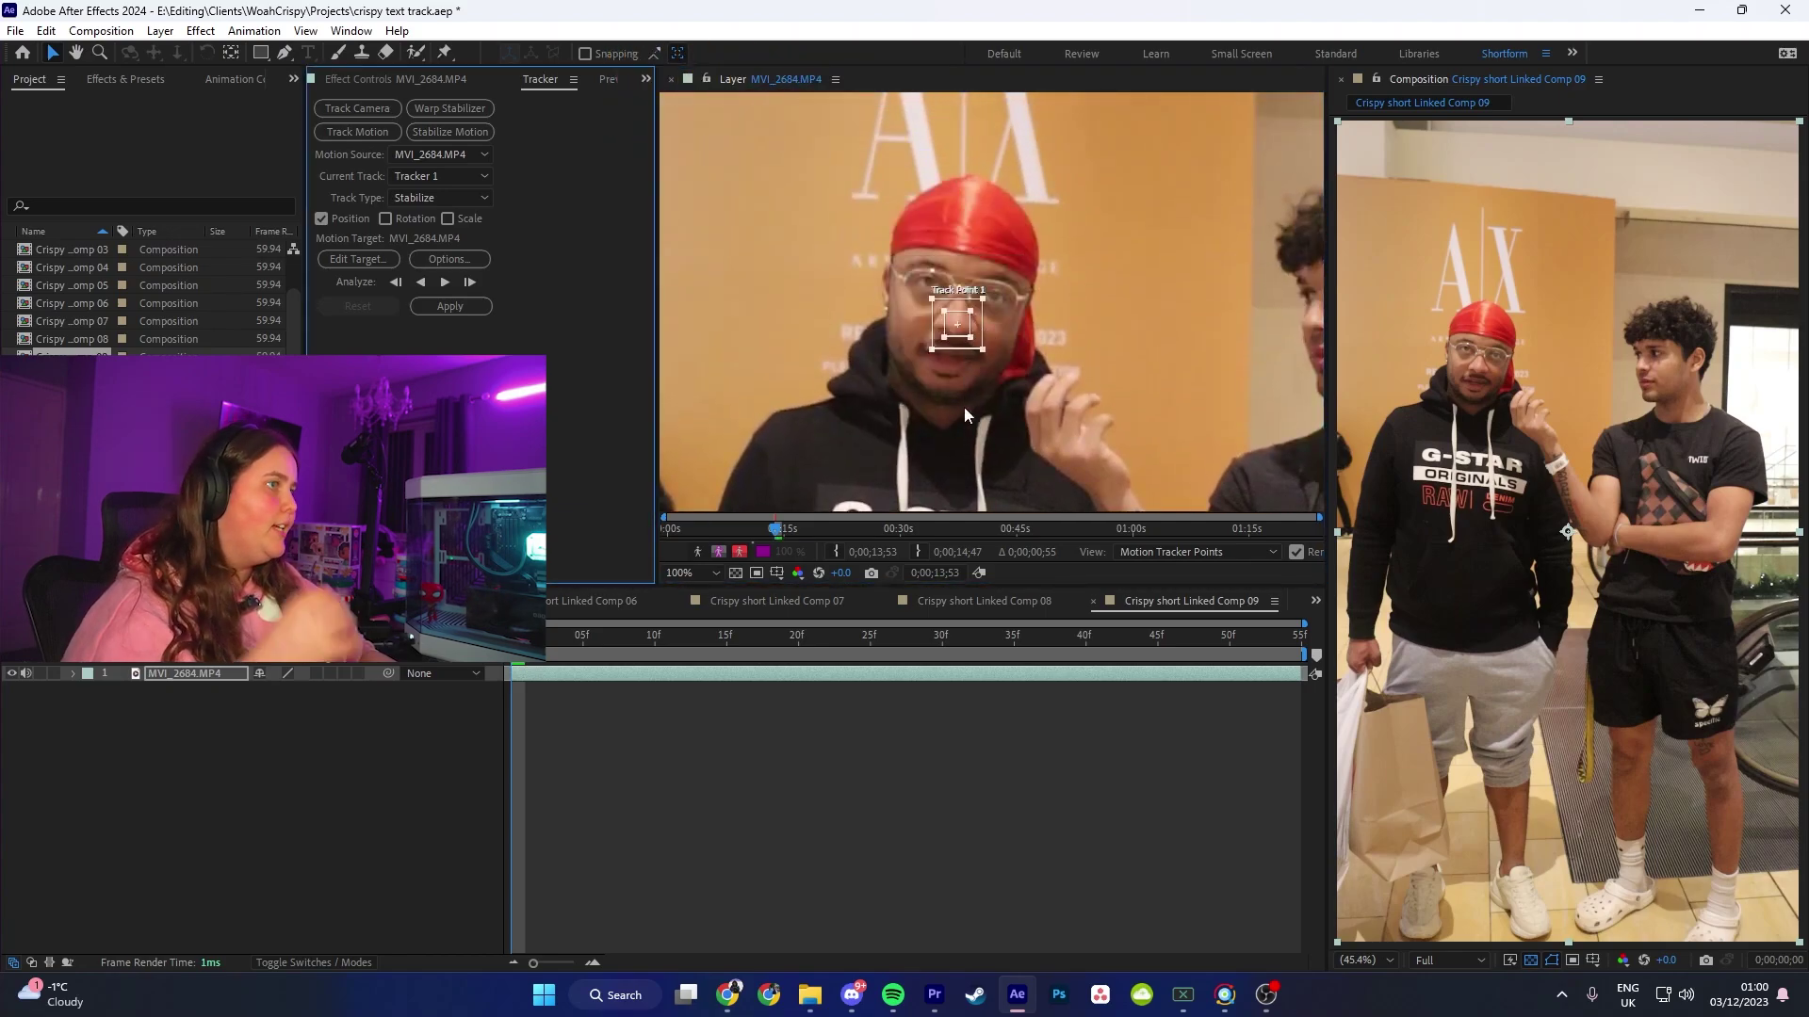
click(443, 284)
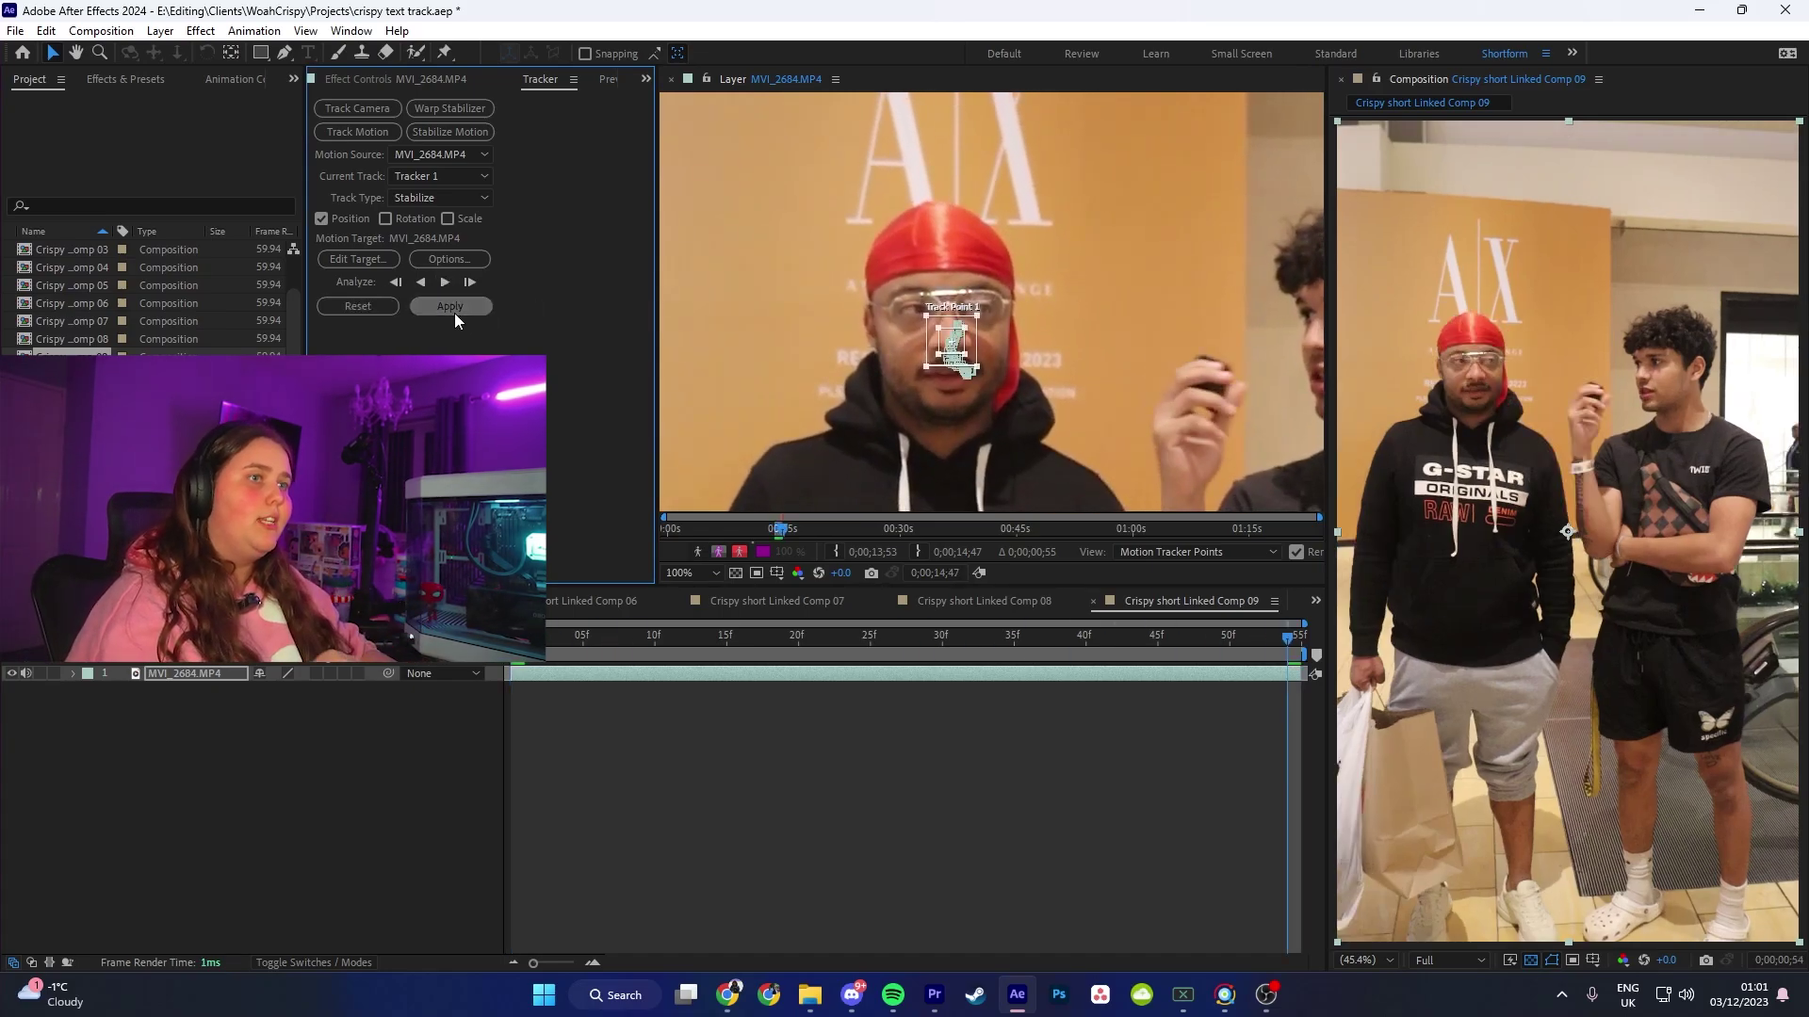
click(454, 311)
click(922, 495)
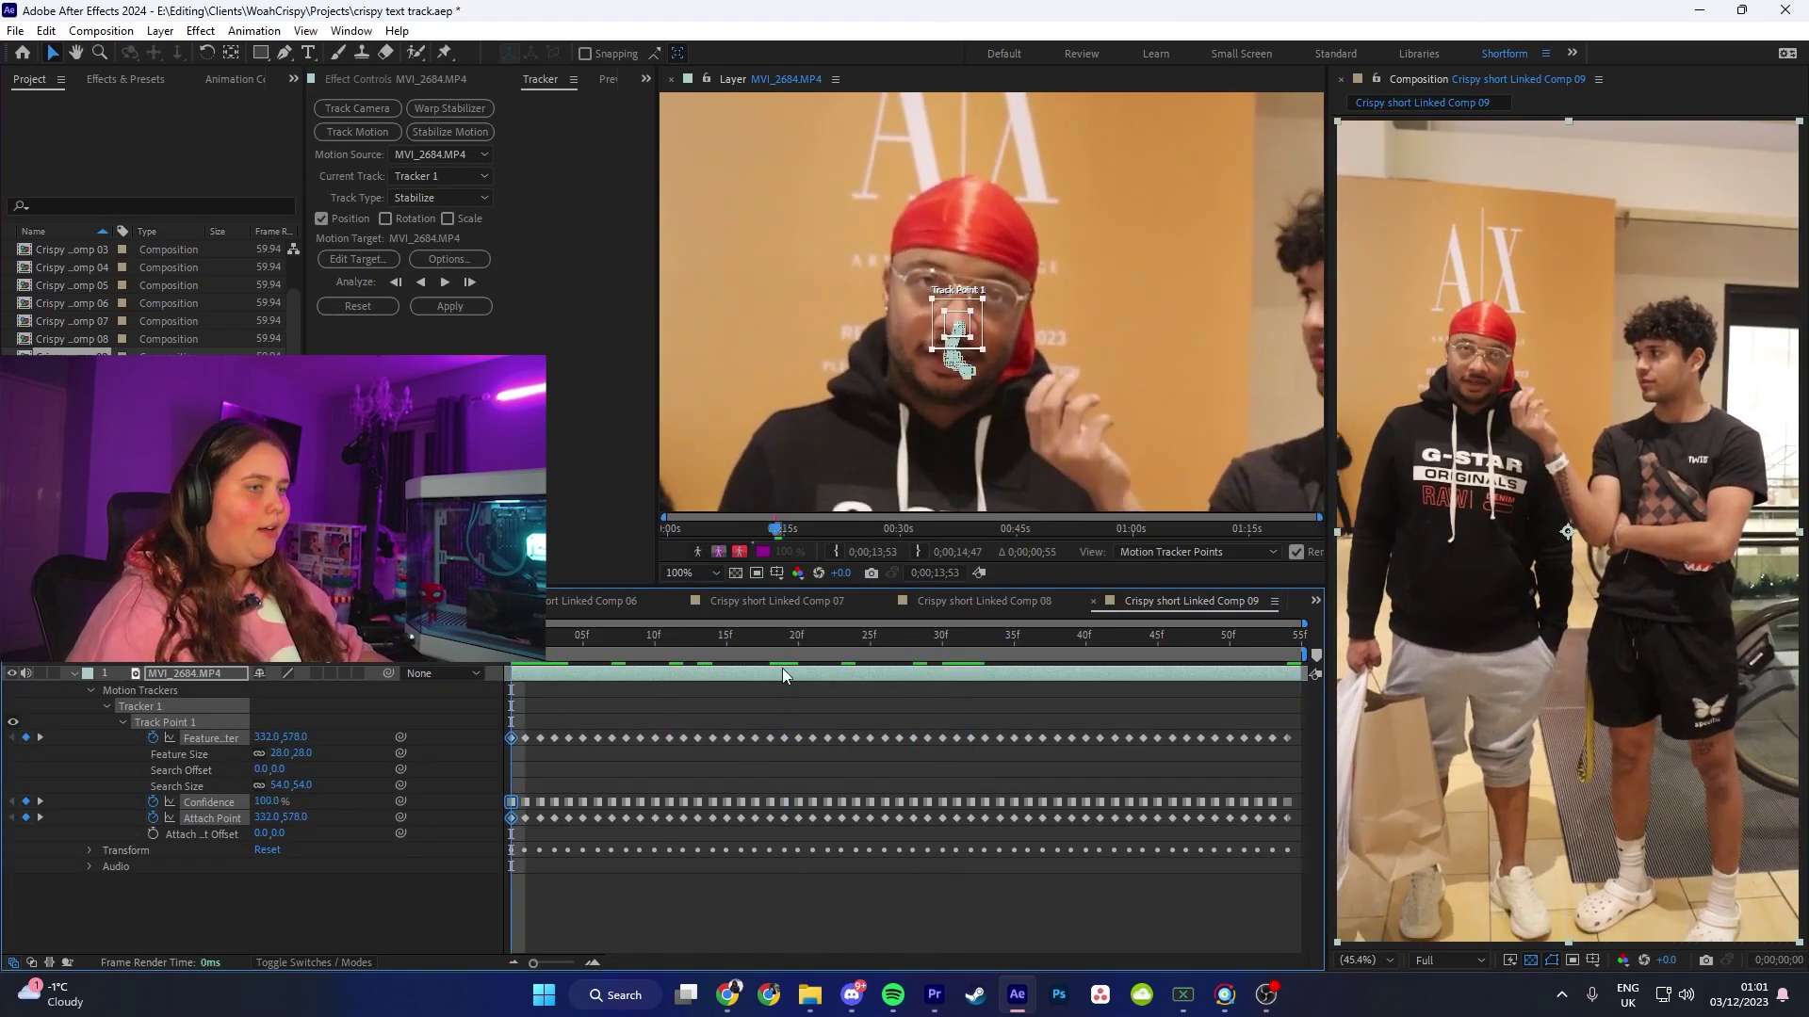
Step: Scale the stabilized MVI_2684.MP4 layer to 180%, reposition it to center the man in the red durag, and preview the result
key(s)
drag(288, 690, 366, 690)
drag(1469, 591, 1632, 715)
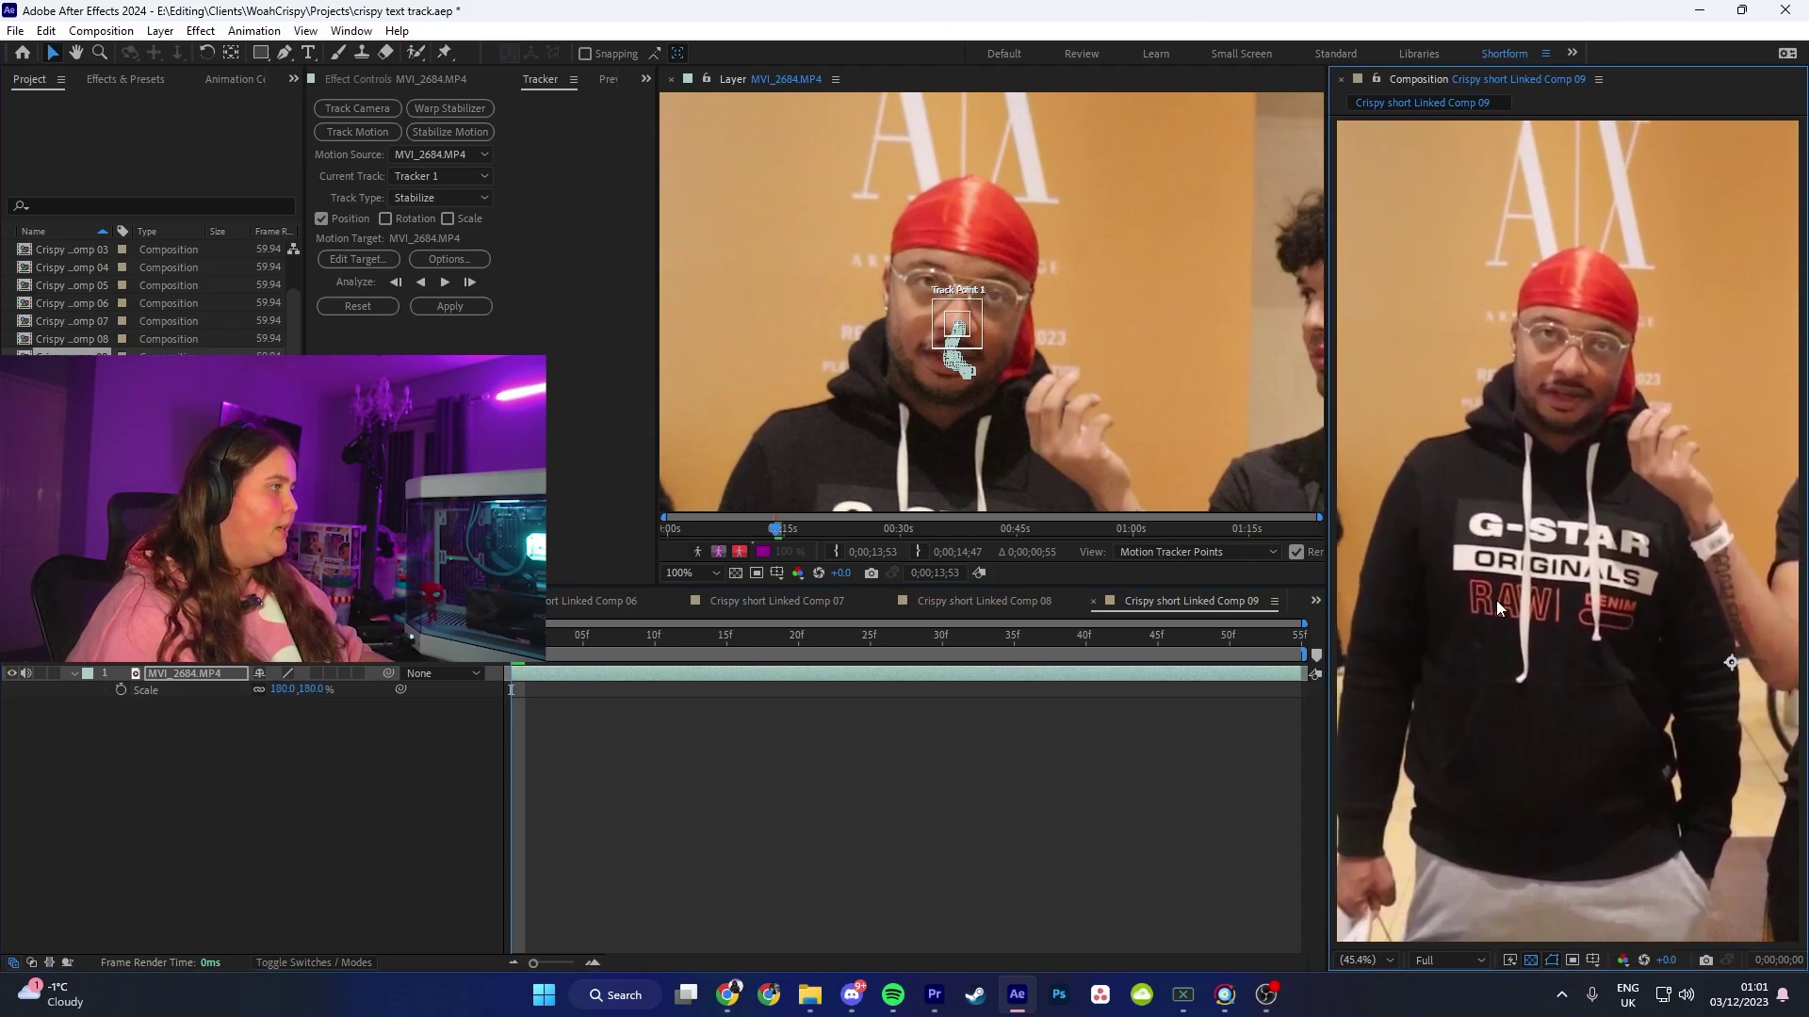
click(577, 774)
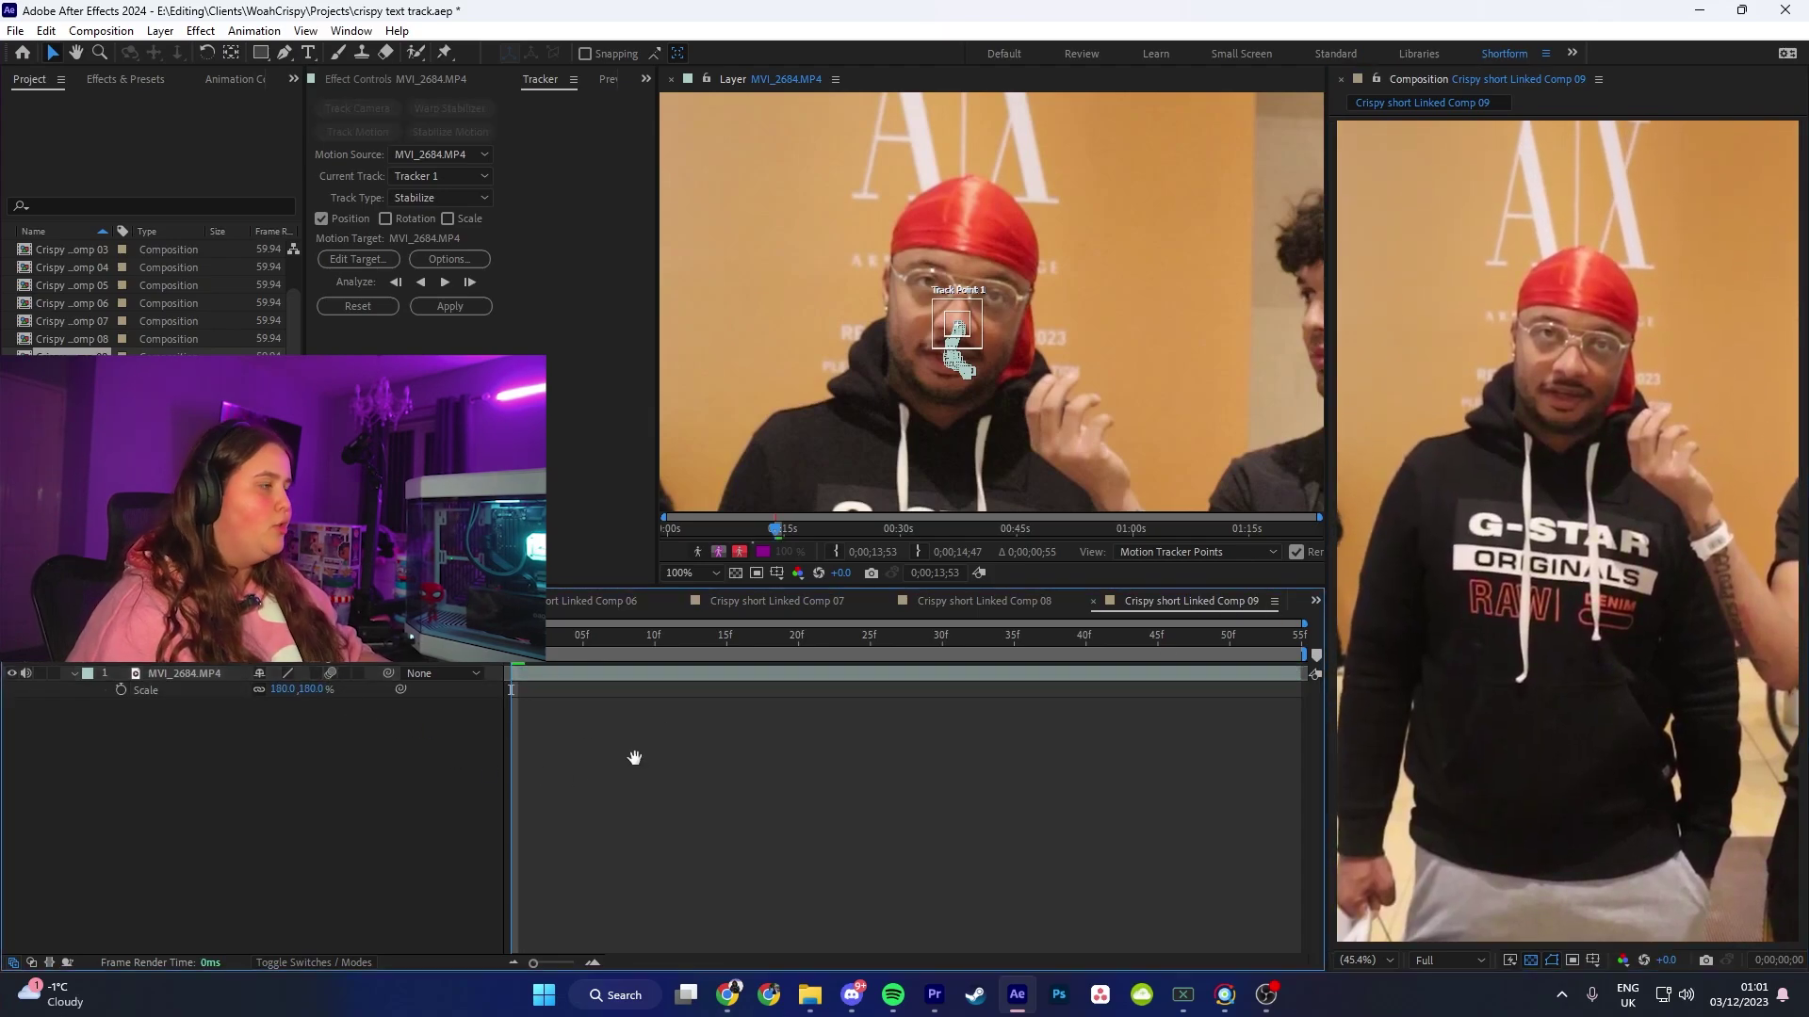
key(space)
key(space)
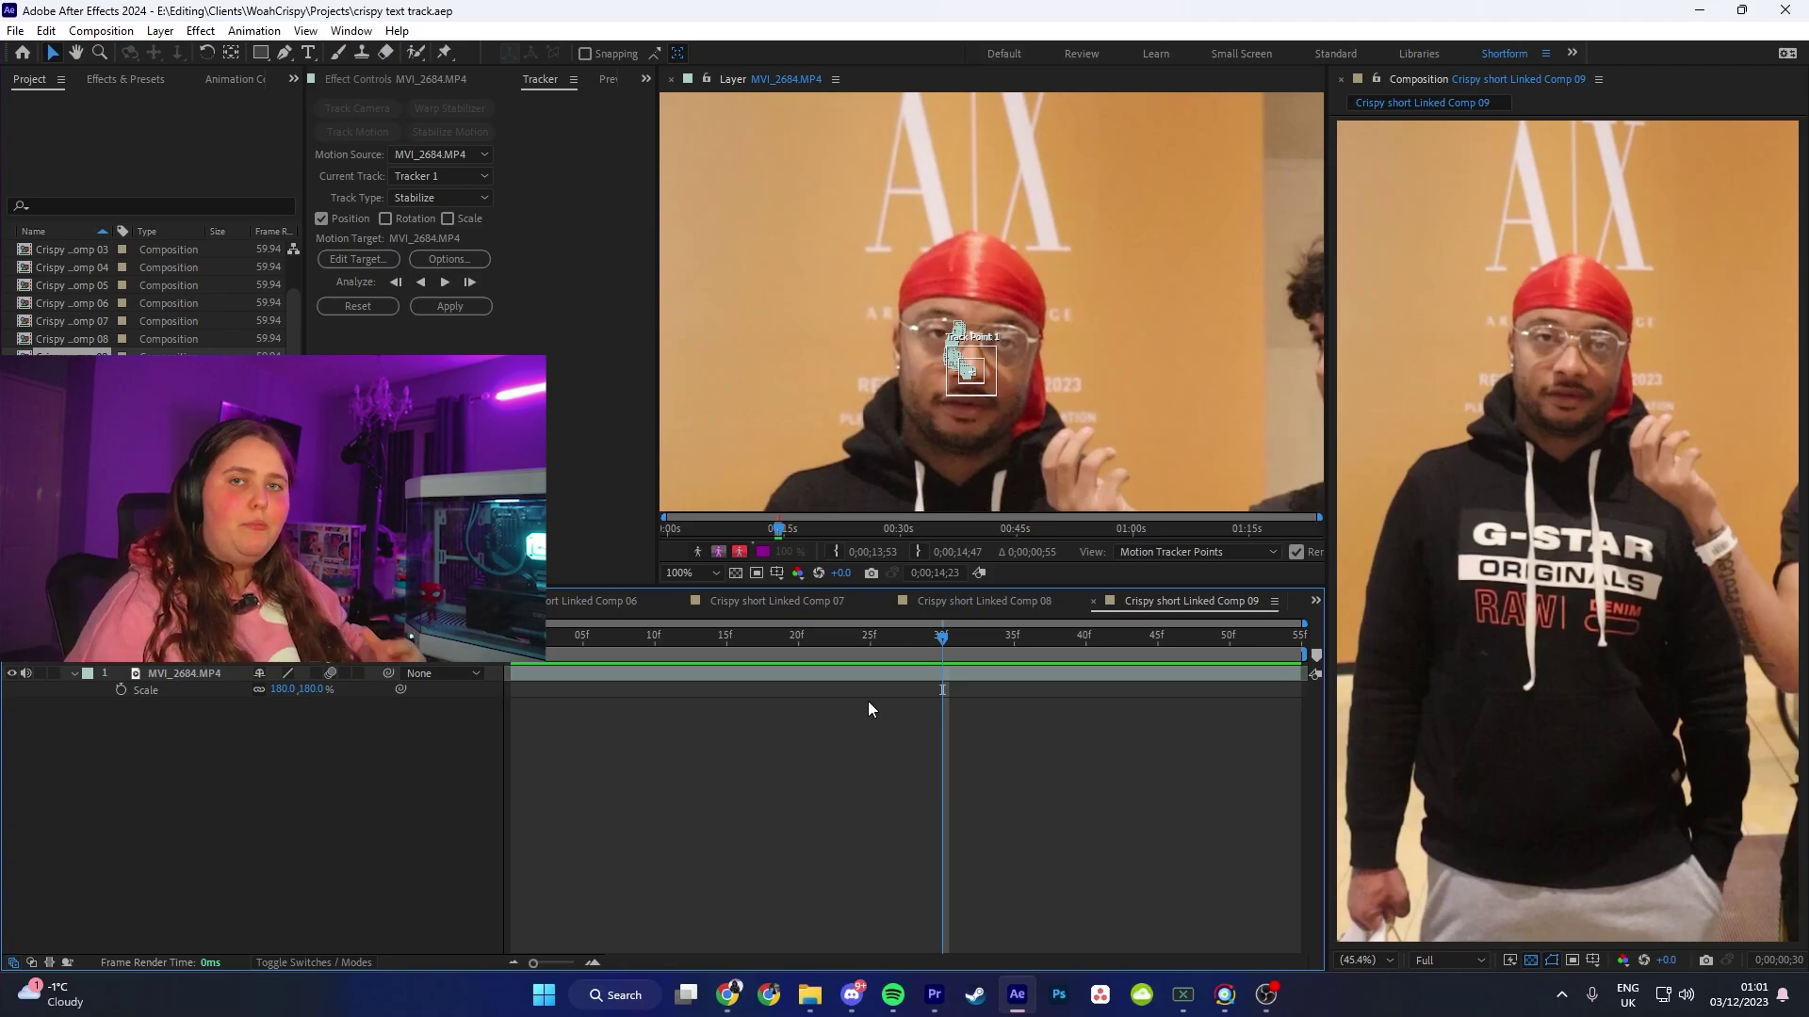
Step: Switch to Premiere Pro and review the short from the stabilized "silk" segment to the uncaptioned gap after "milk"
key(alt+Tab)
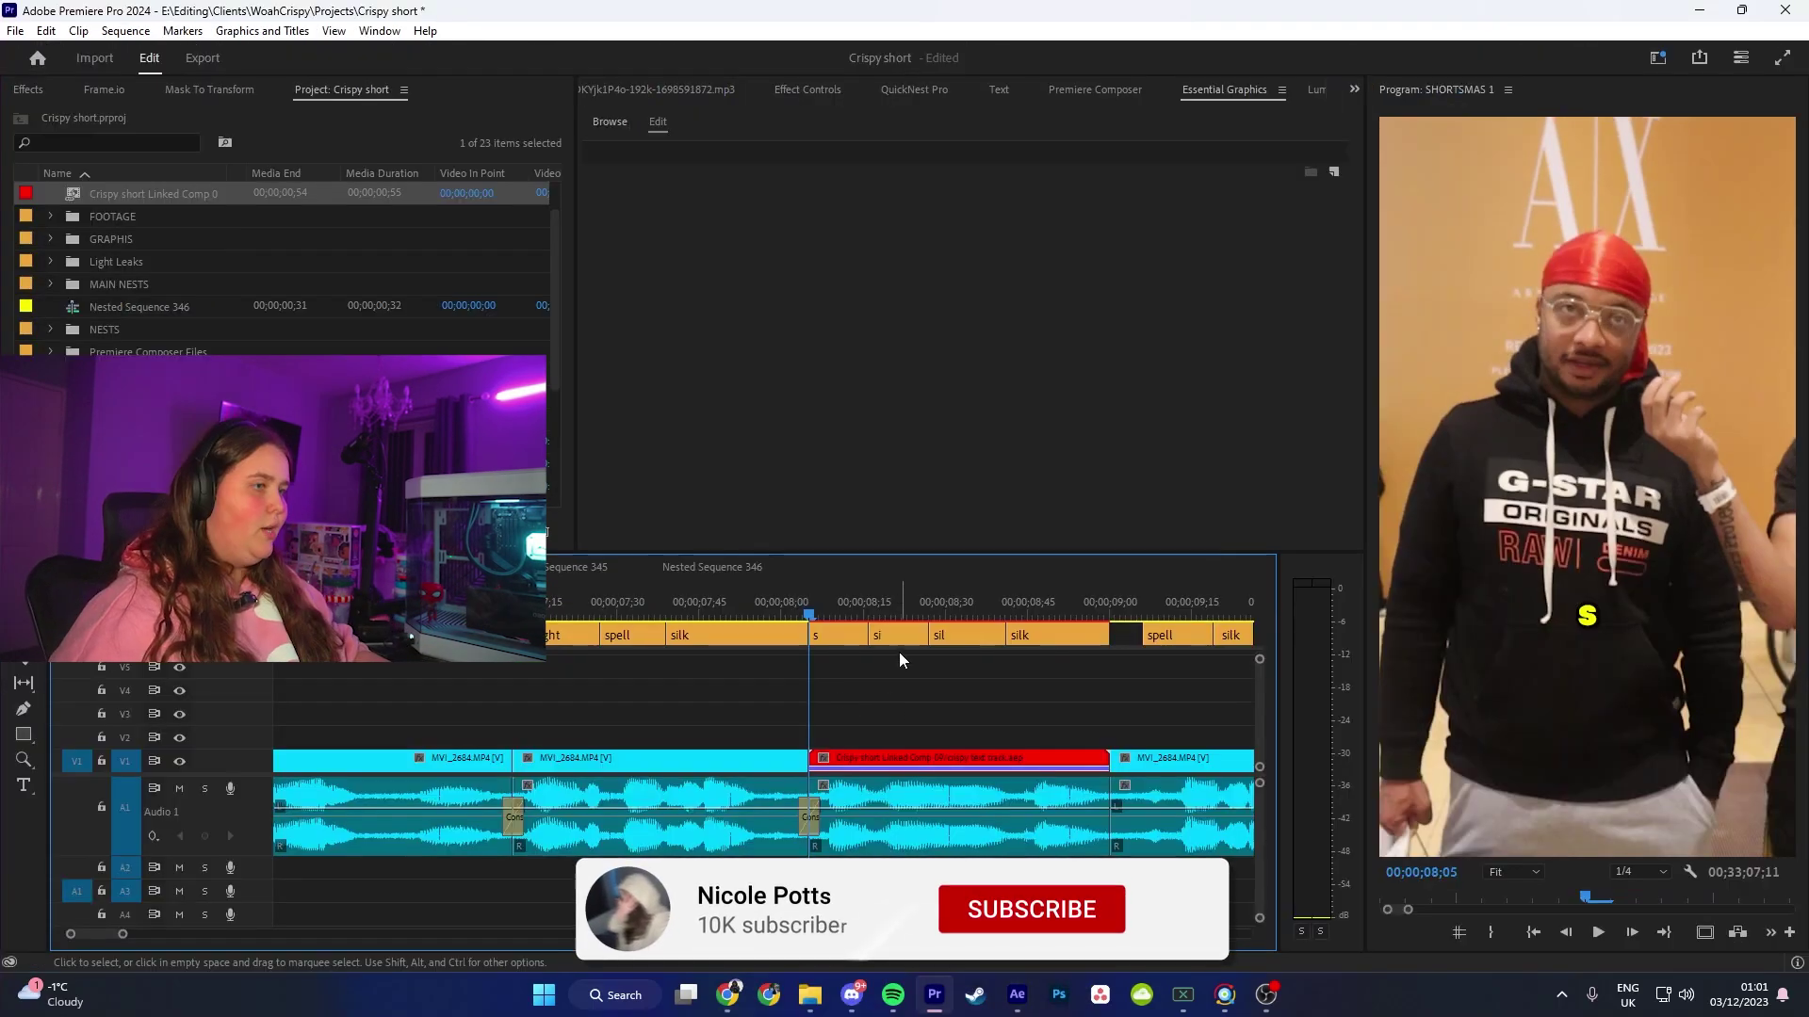
click(763, 614)
key(space)
key(space)
key(minus)
key(minus)
key(minus)
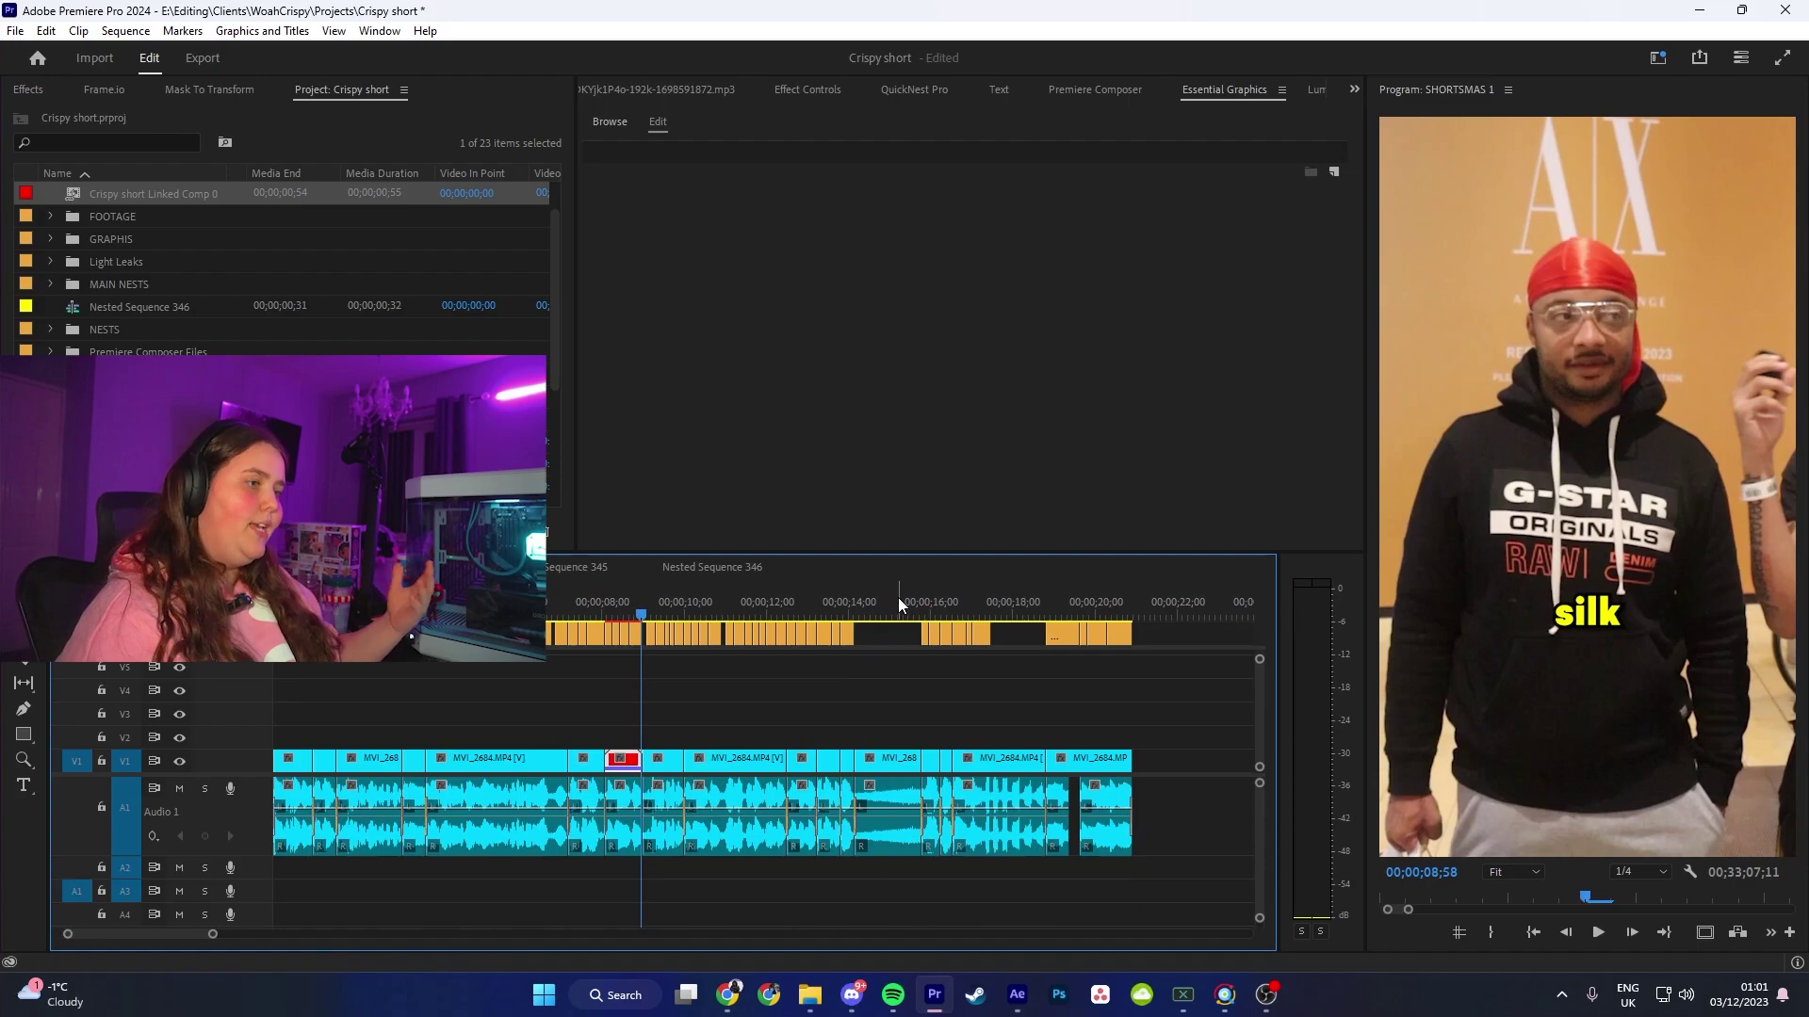
key(equal)
key(equal)
key(equal)
key(space)
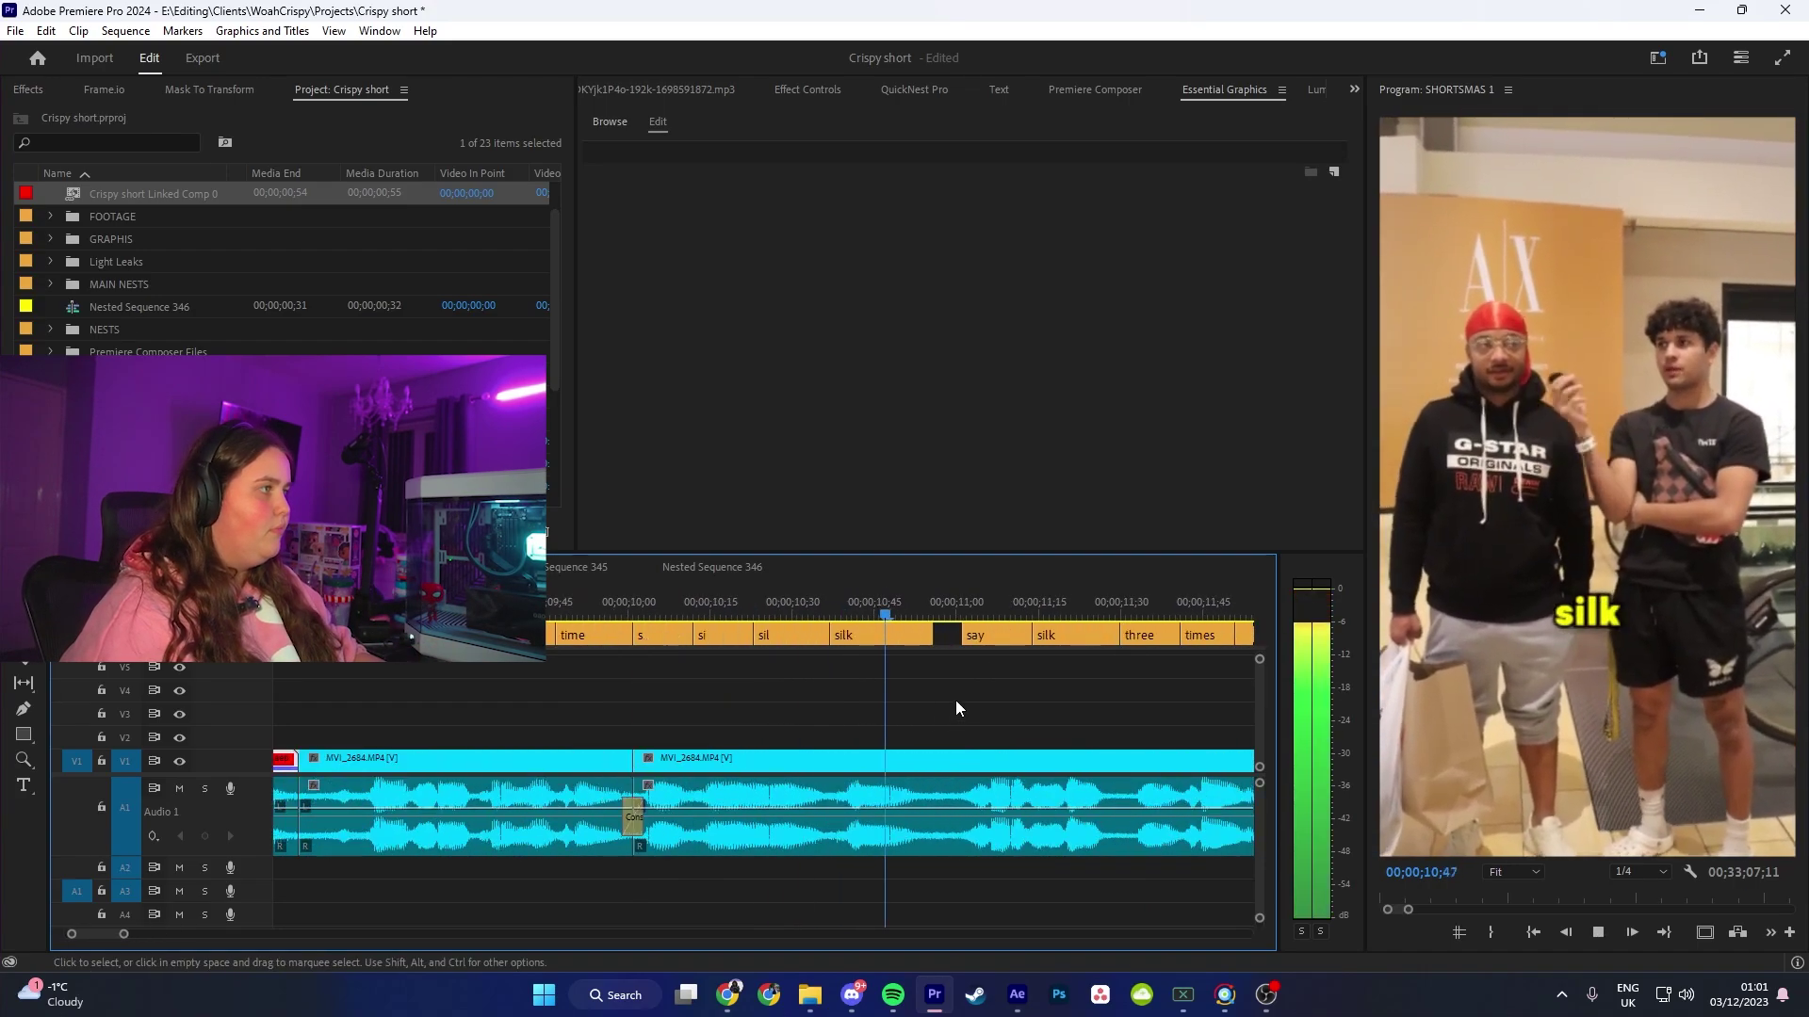
key(space)
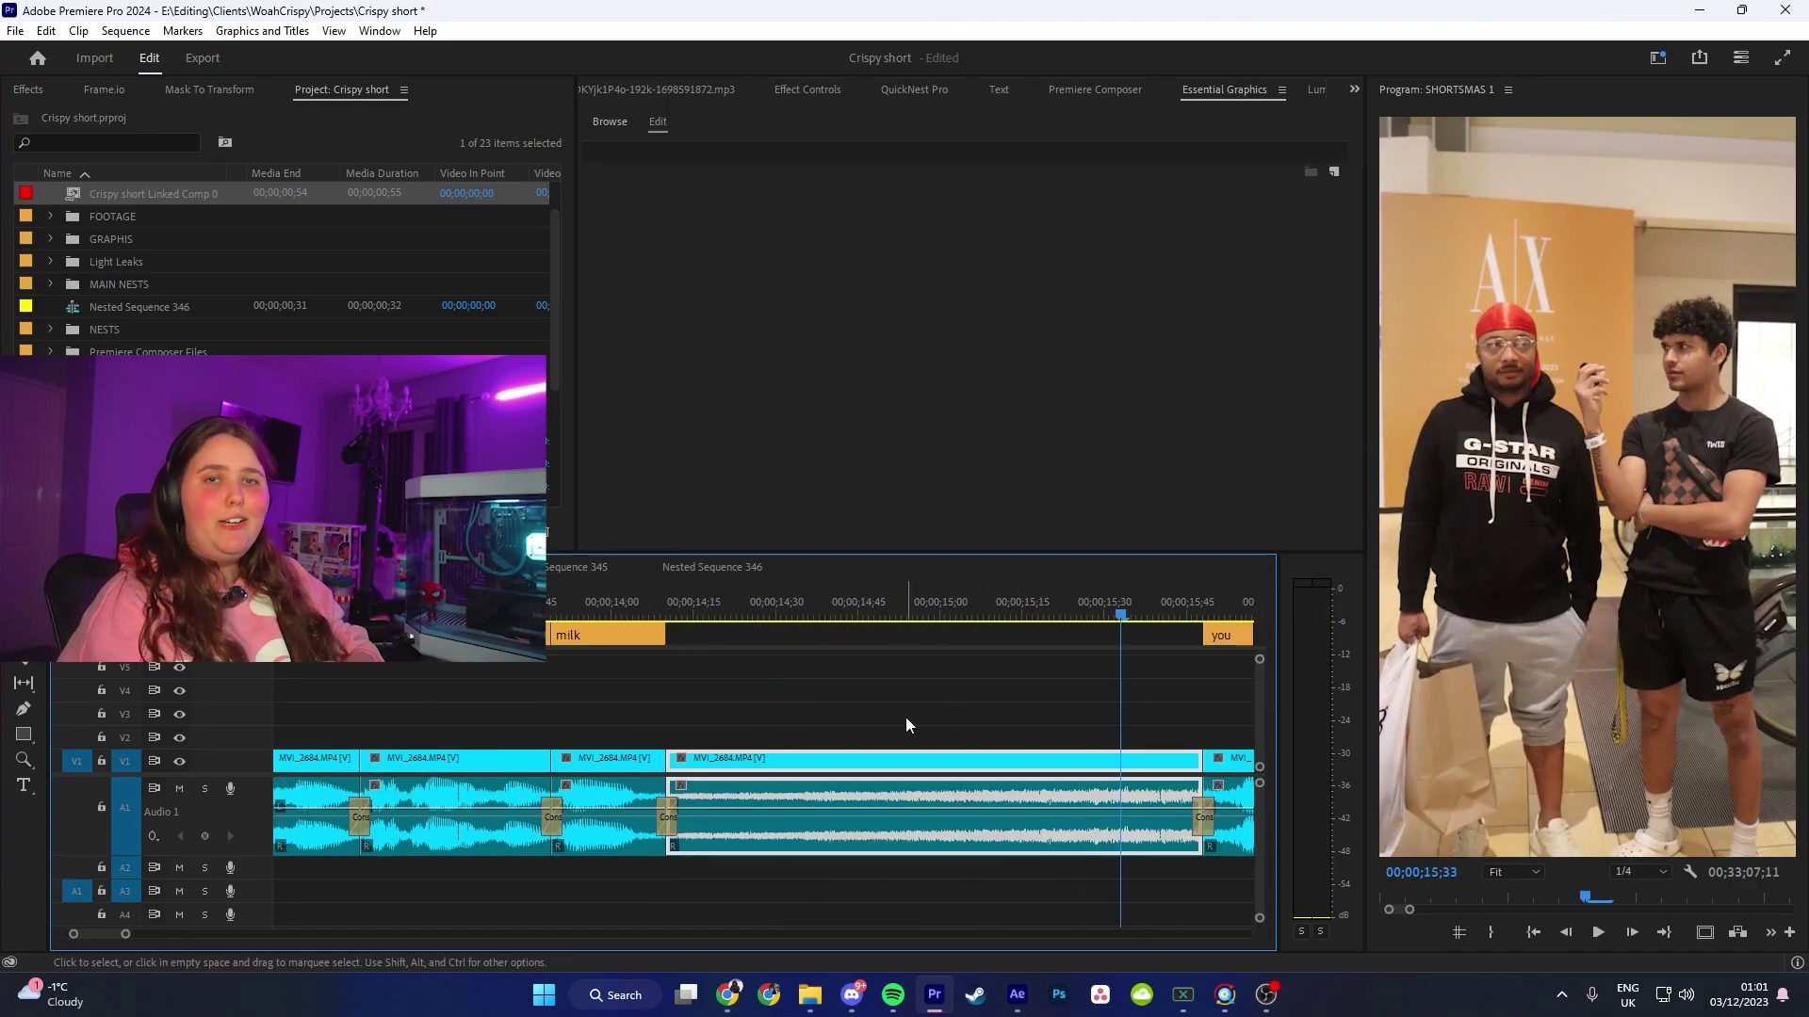
click(838, 607)
key(space)
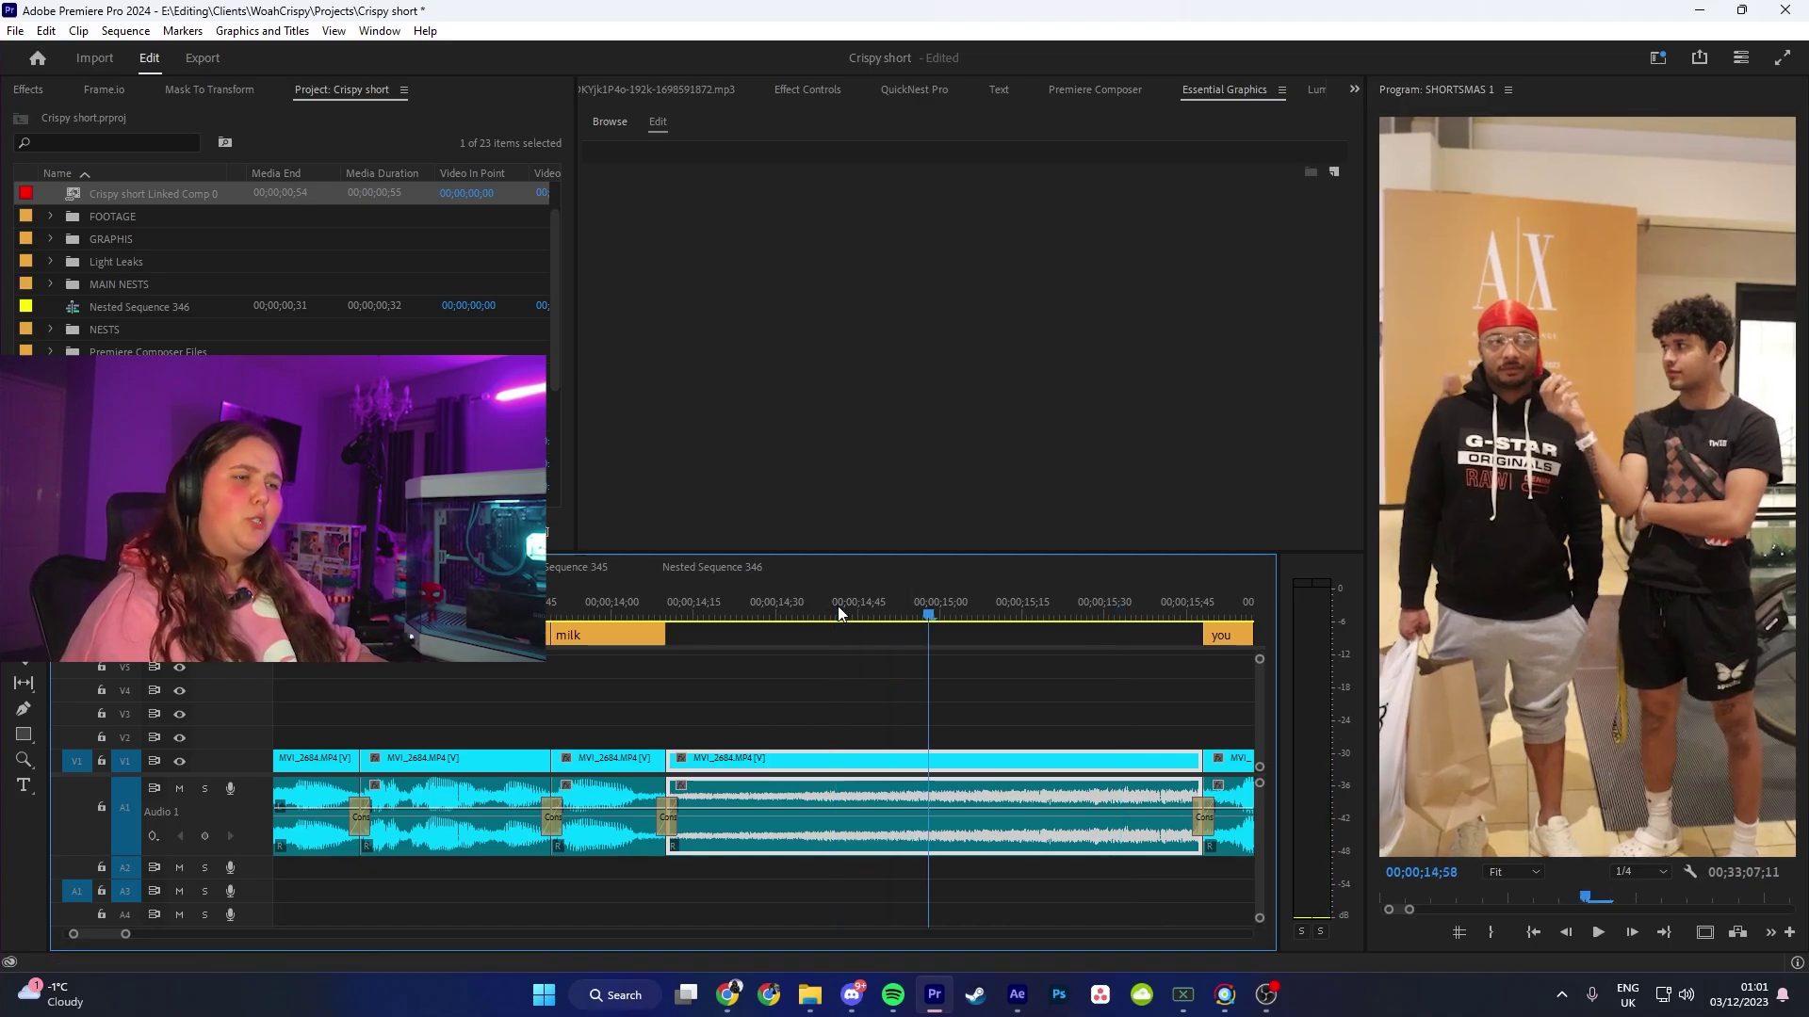
key(space)
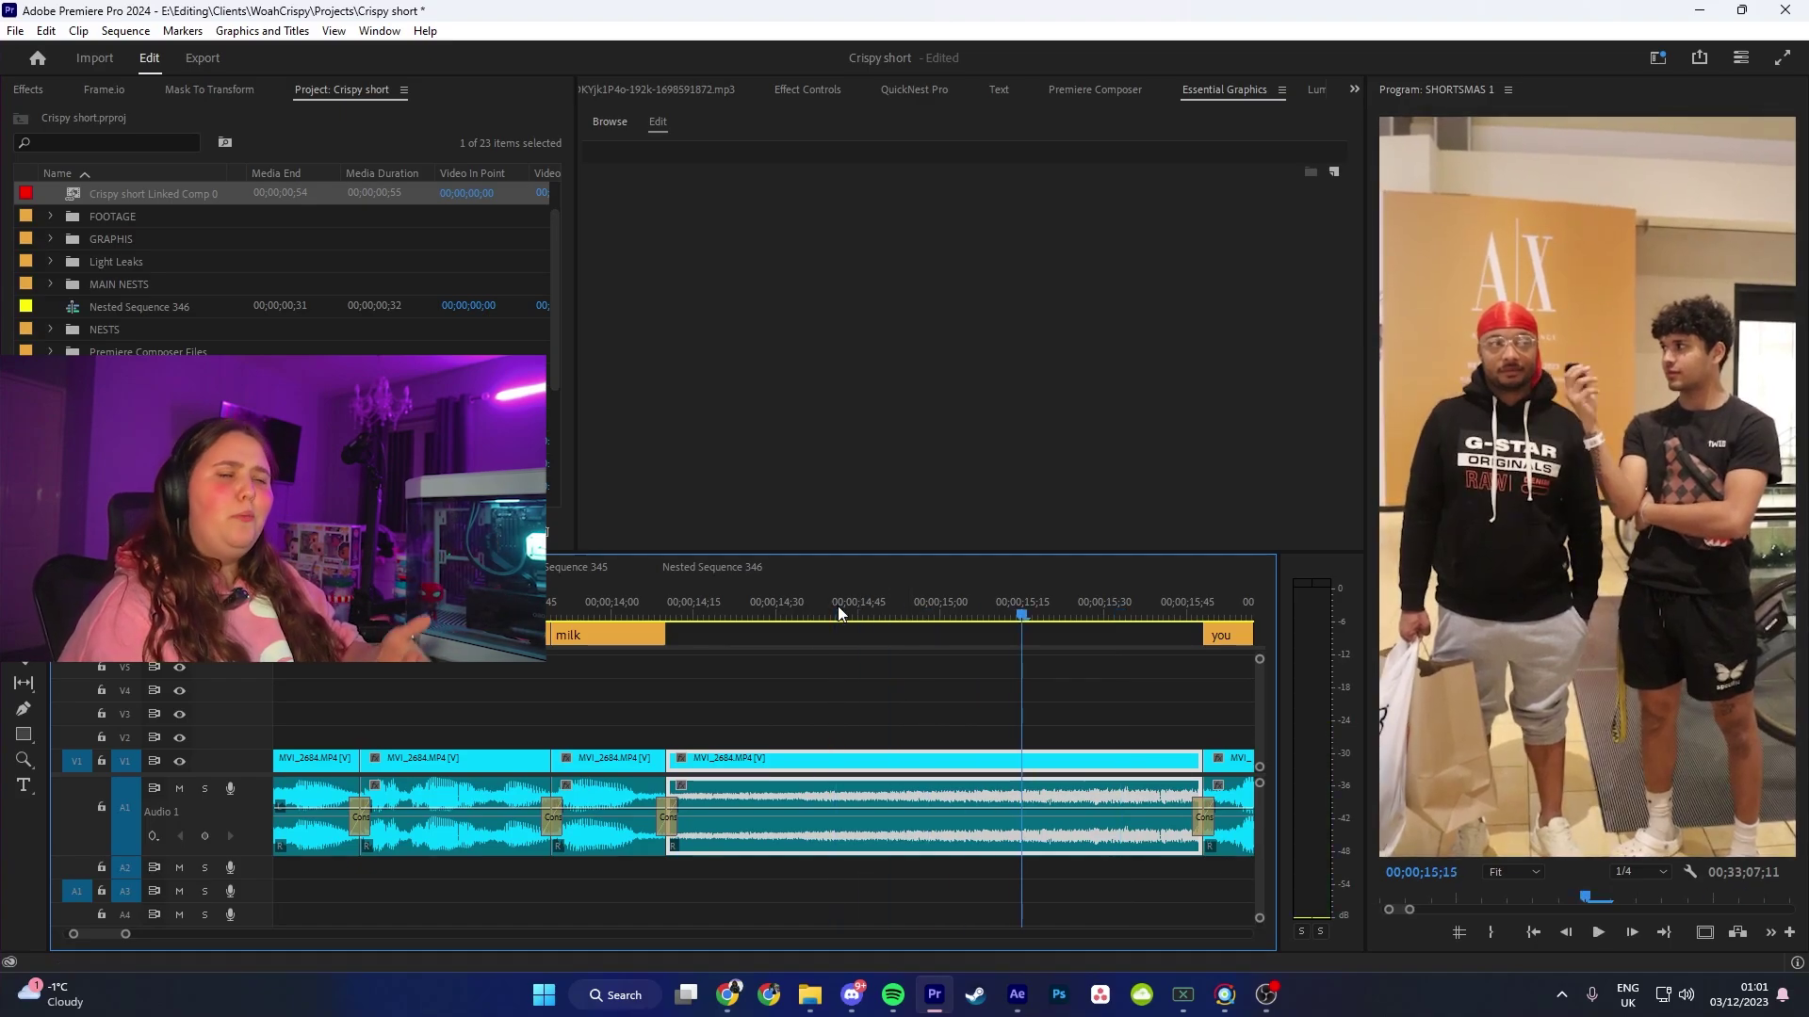
Step: Duplicate the uncaptioned MVI_2684.MP4 clip after "milk" onto V2 and replace the copy with an After Effects composition
key(minus)
key(minus)
key(equal)
key(equal)
drag(648, 759, 580, 738)
right_click(523, 736)
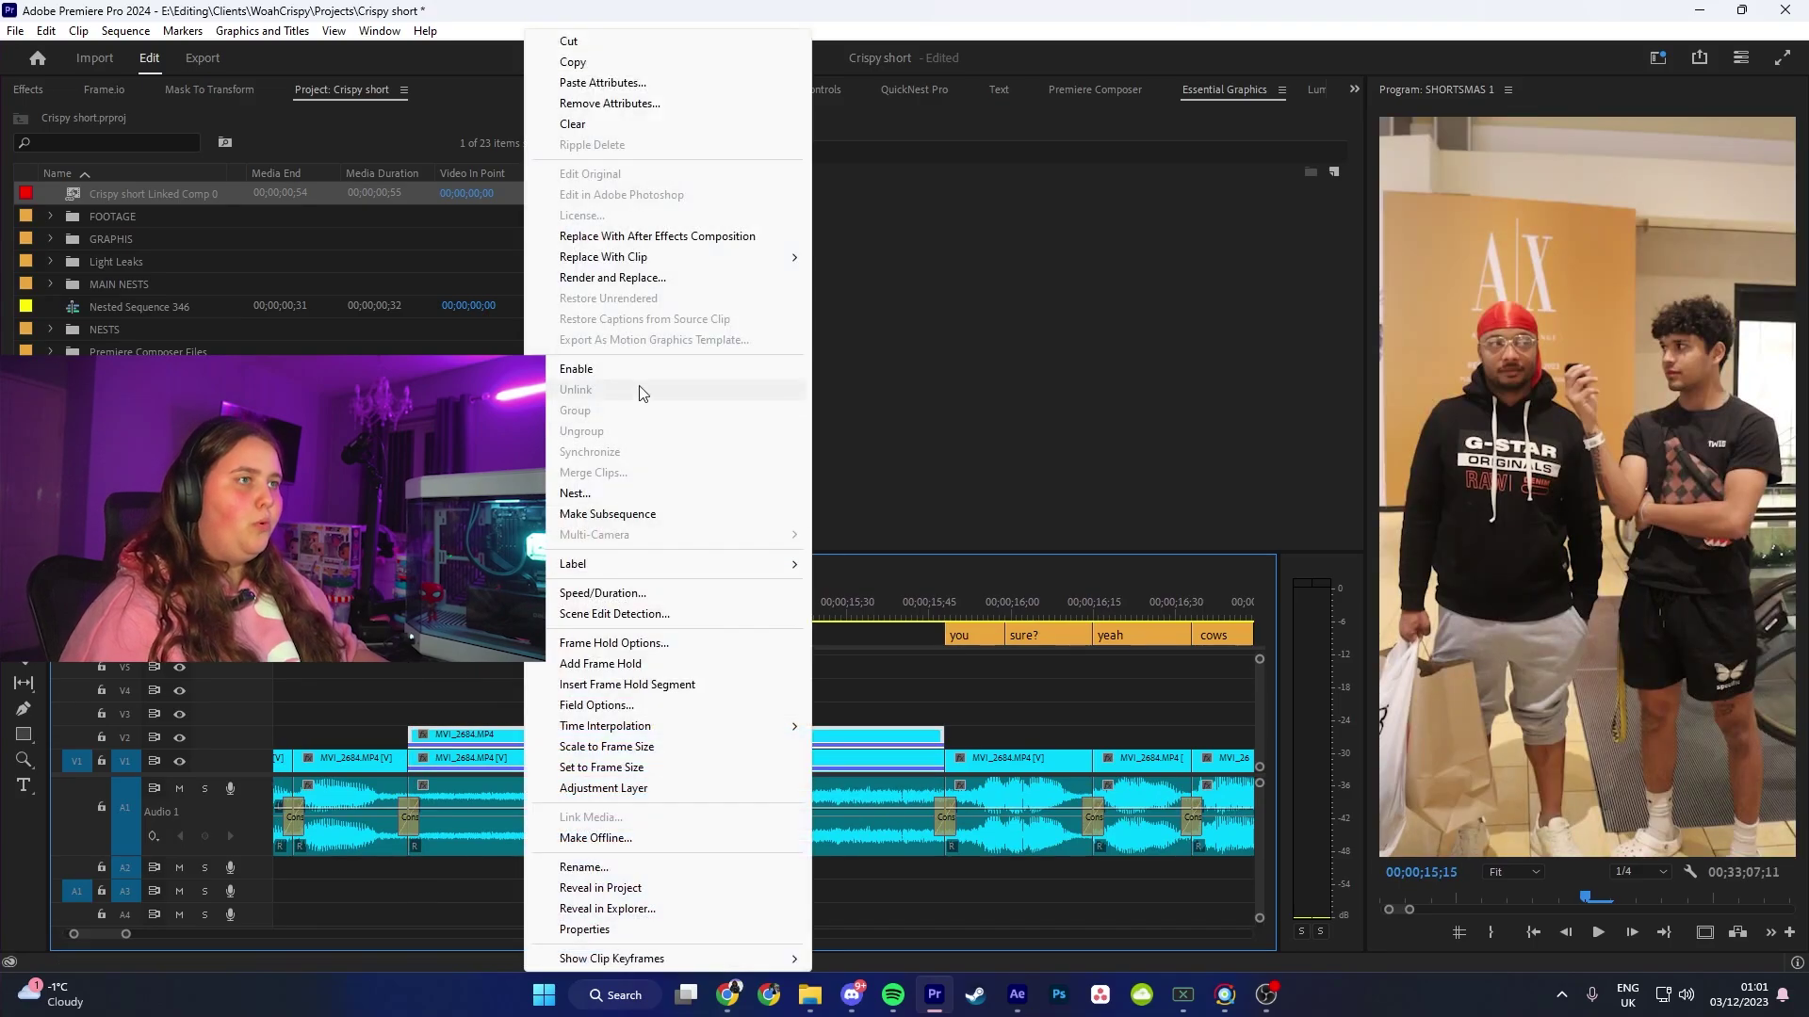
click(678, 227)
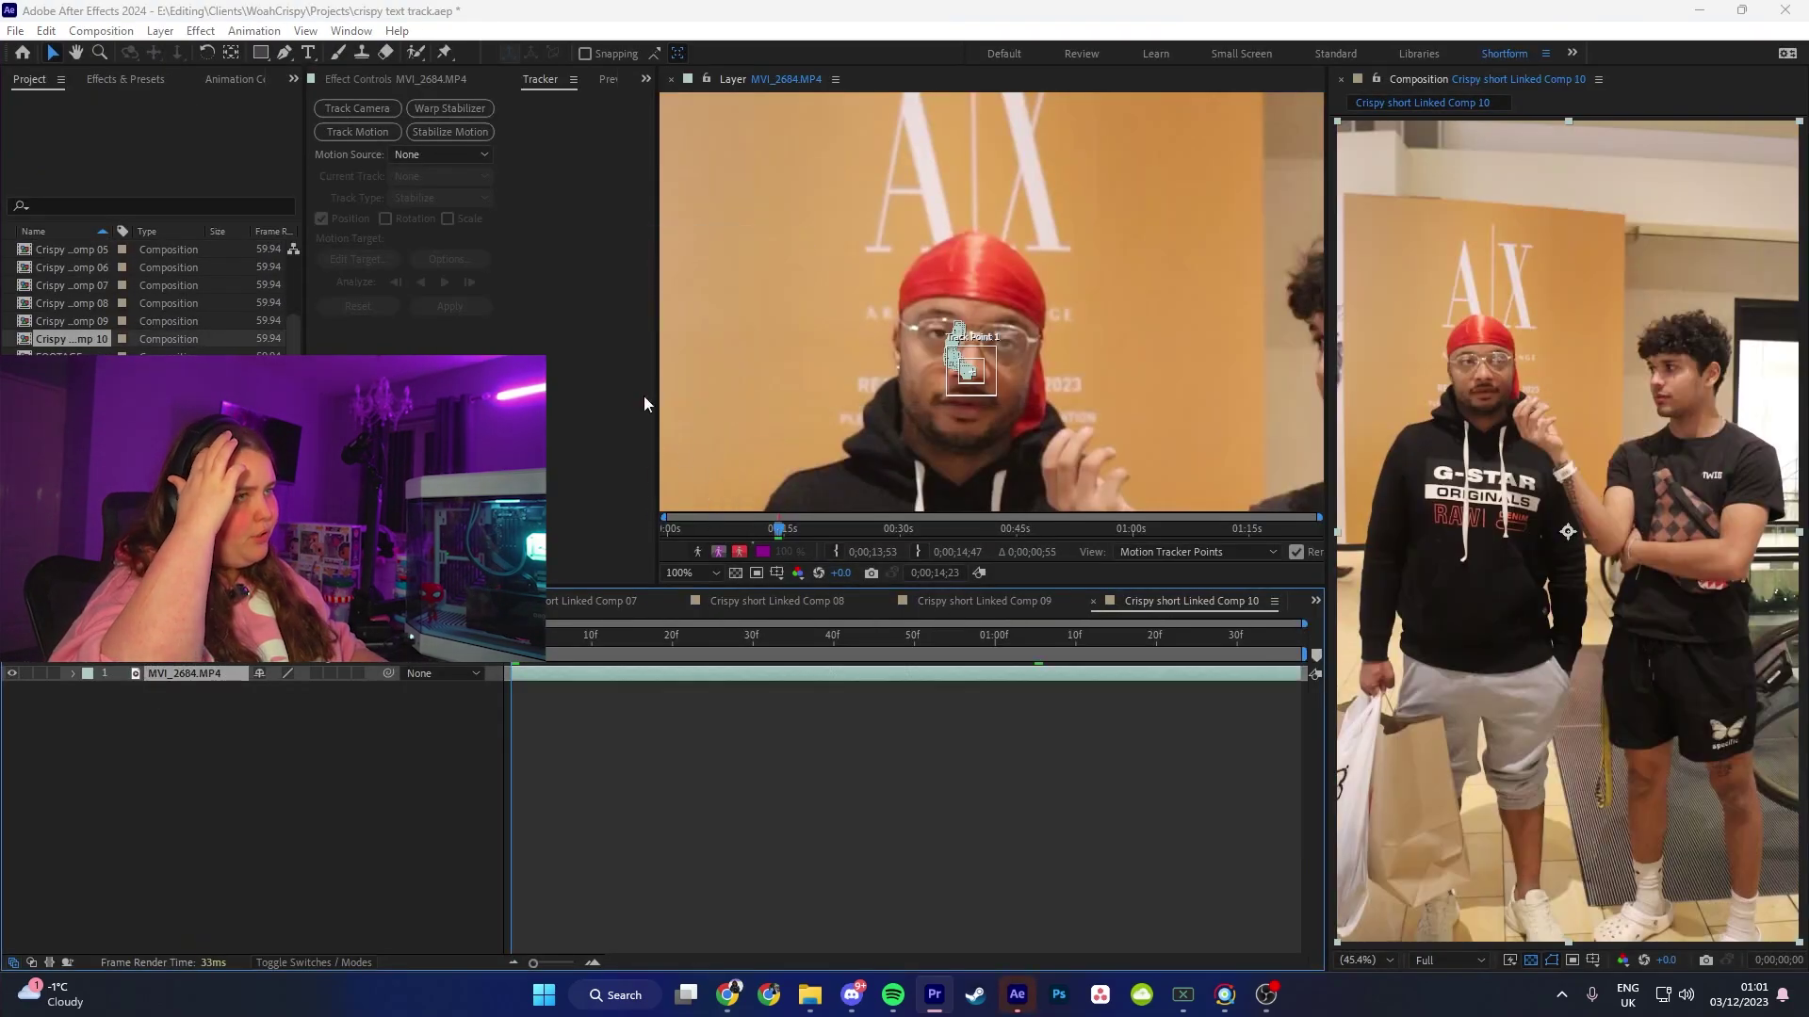
Step: In Crispy short Linked Comp 10, stabilize MVI_2684.MP4 by tracking the curly-haired man's face, apply the track, and save the project
click(427, 133)
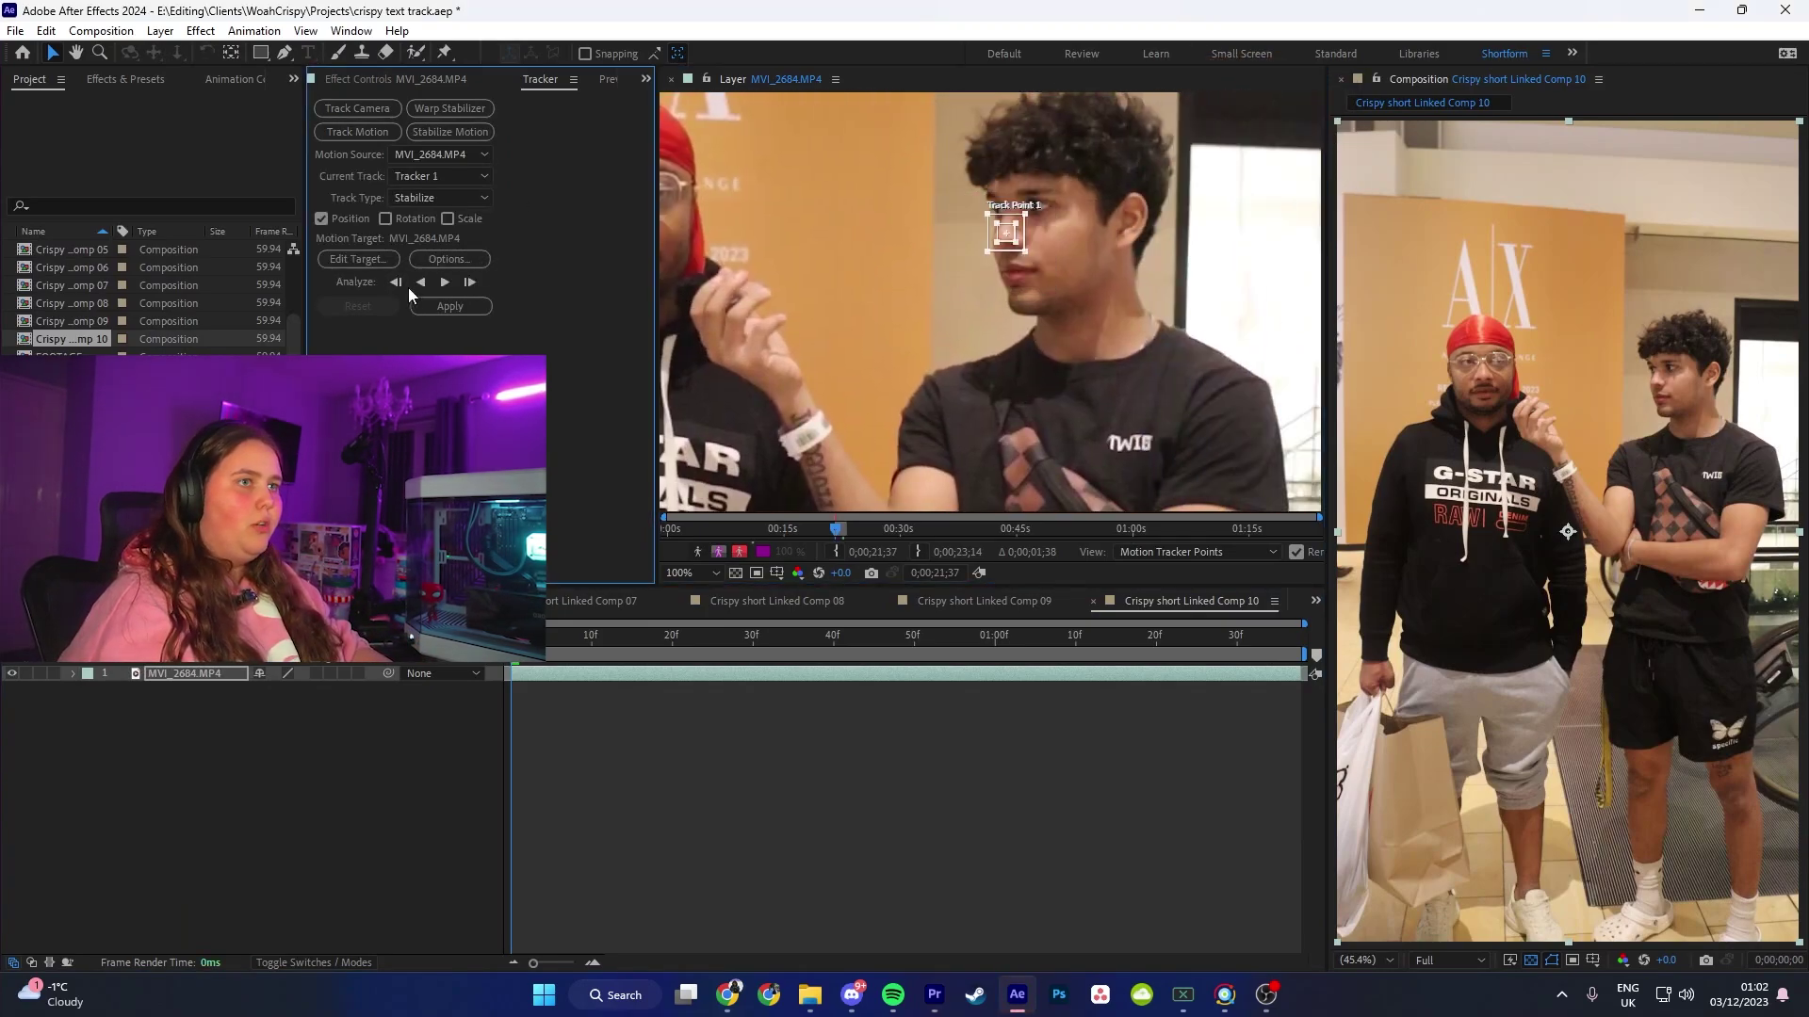
click(445, 282)
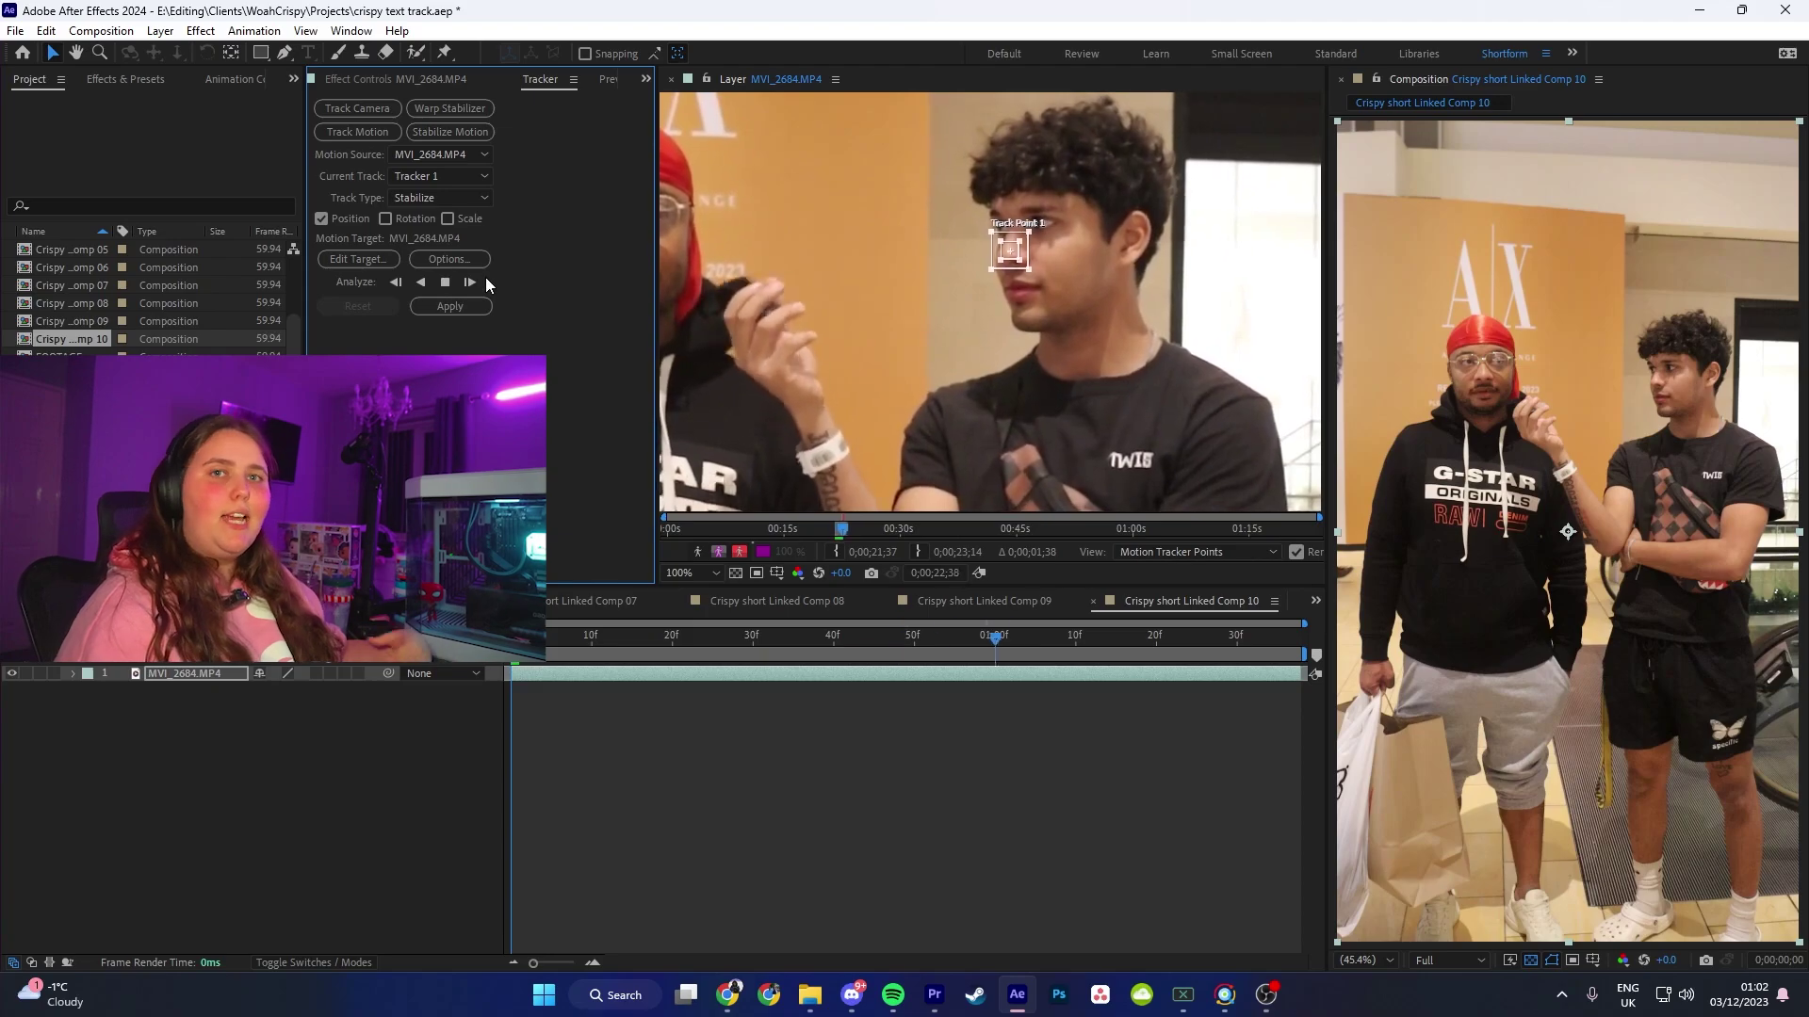
click(461, 304)
key(Return)
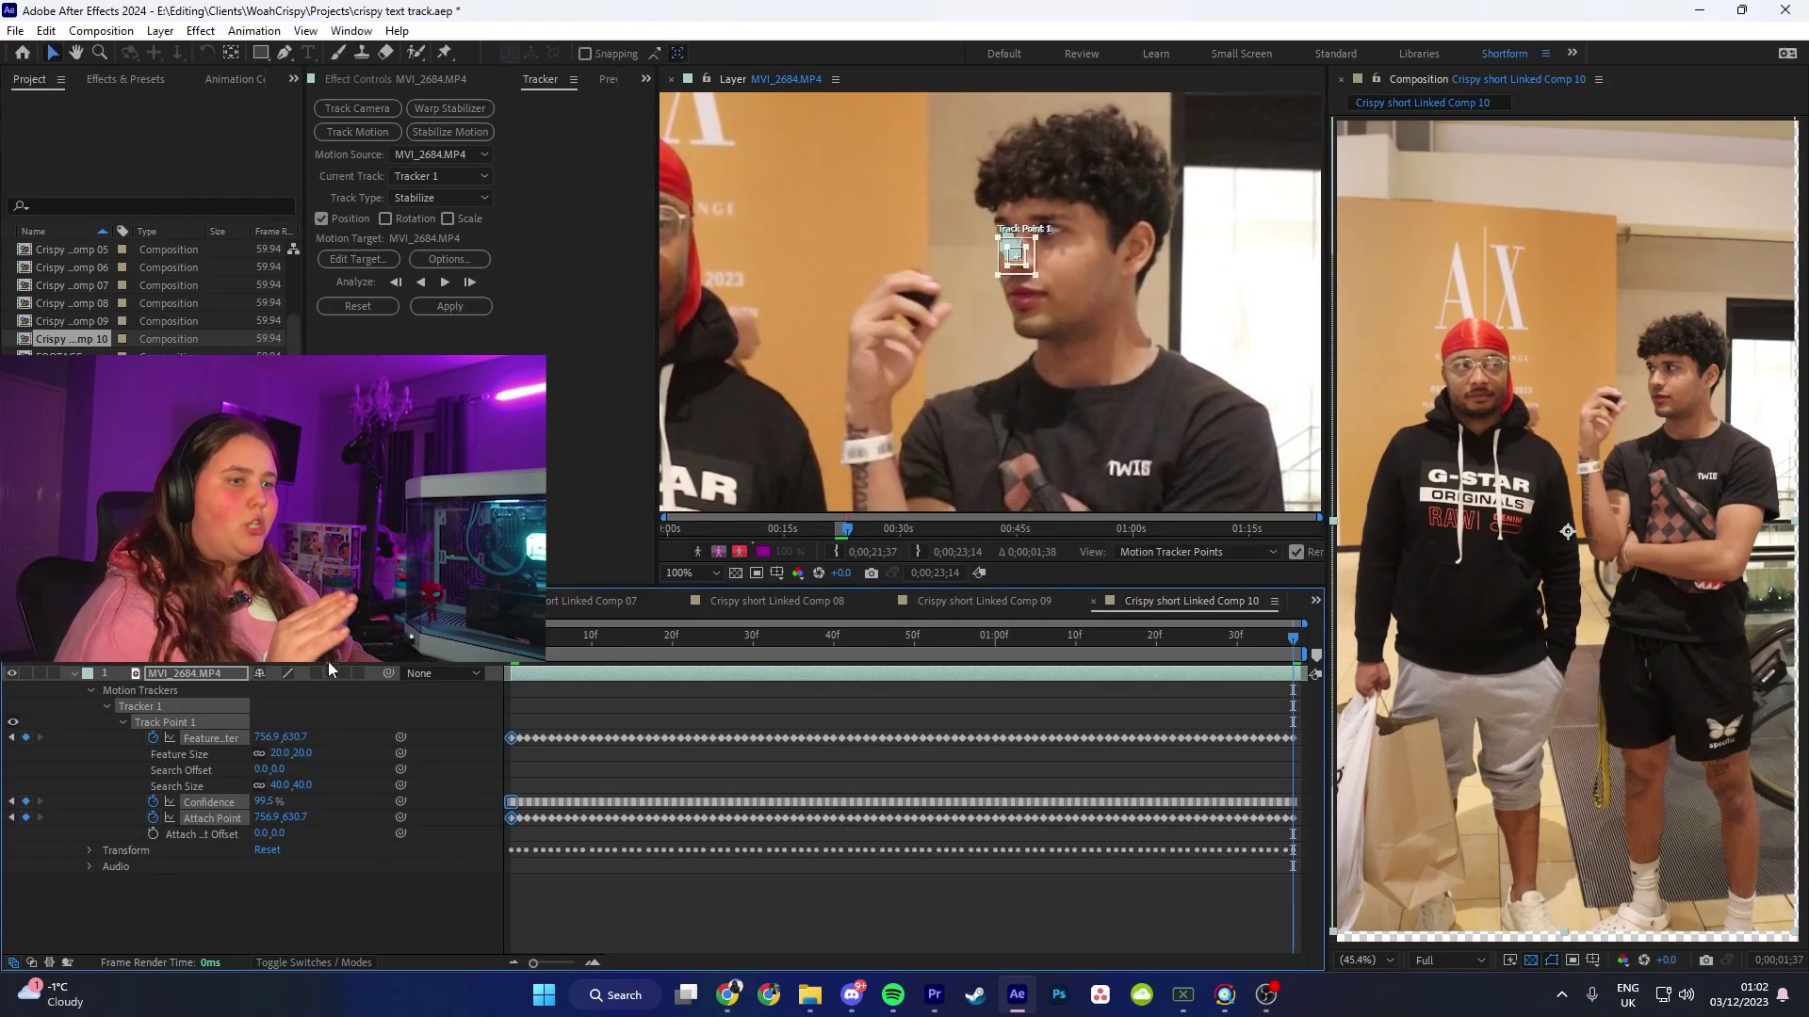
key(ctrl+s)
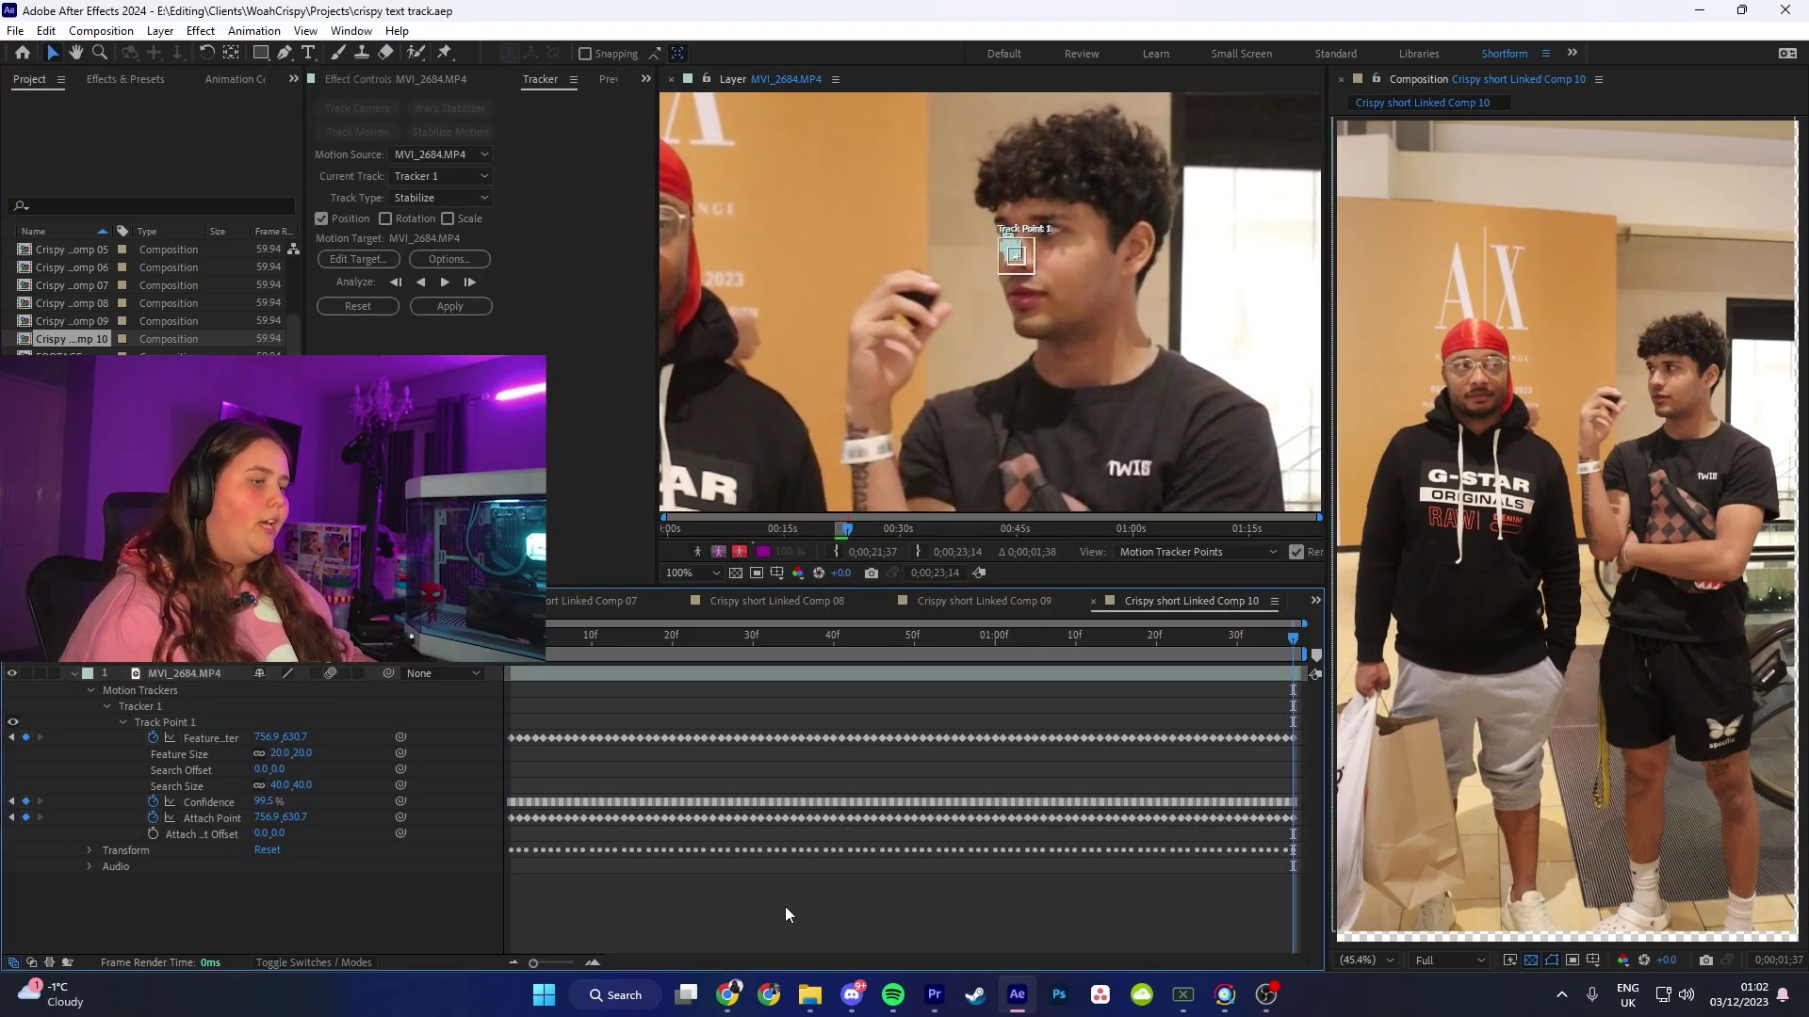
Step: Back in Premiere Pro, replace the V1 clip beneath the linked composition with its own After Effects composition
click(933, 994)
key(Up)
right_click(453, 767)
key(alt+Tab)
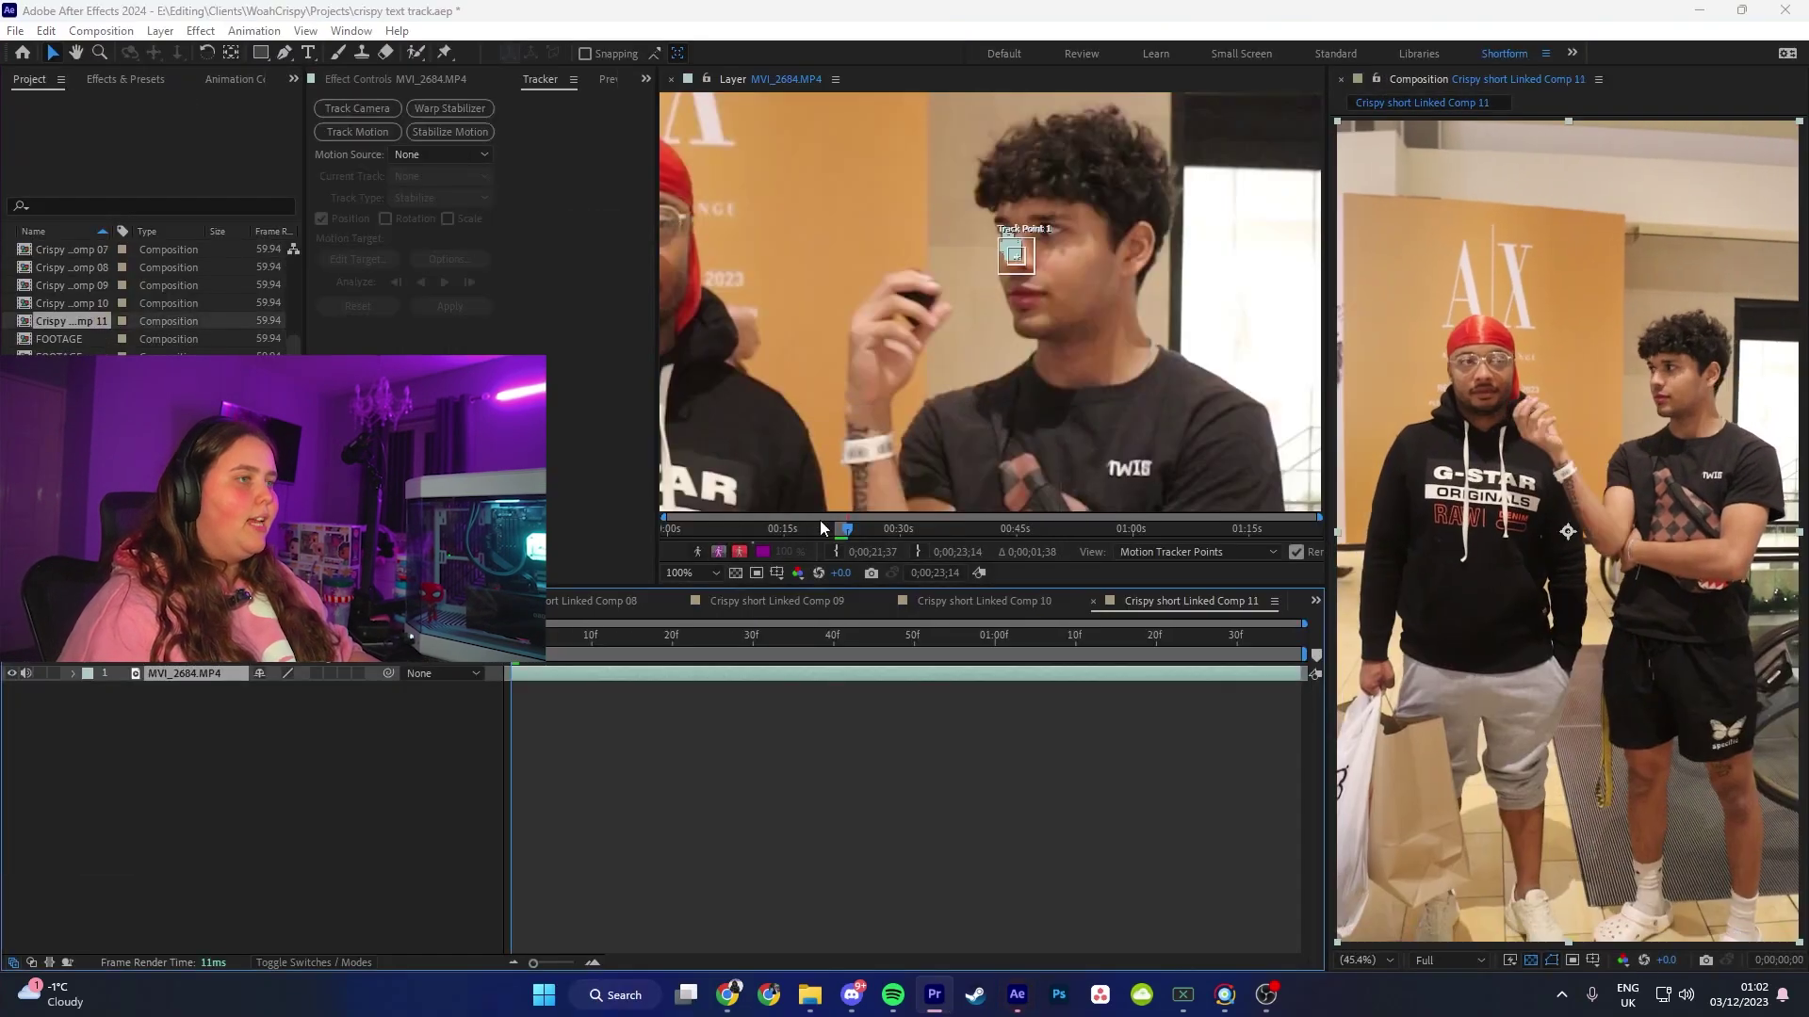
Step: In Crispy short Linked Comp 11, stabilize MVI_2684.MP4 on the red-durag man's nose in X and Y, and save the project
click(450, 132)
drag(985, 304, 803, 272)
click(445, 283)
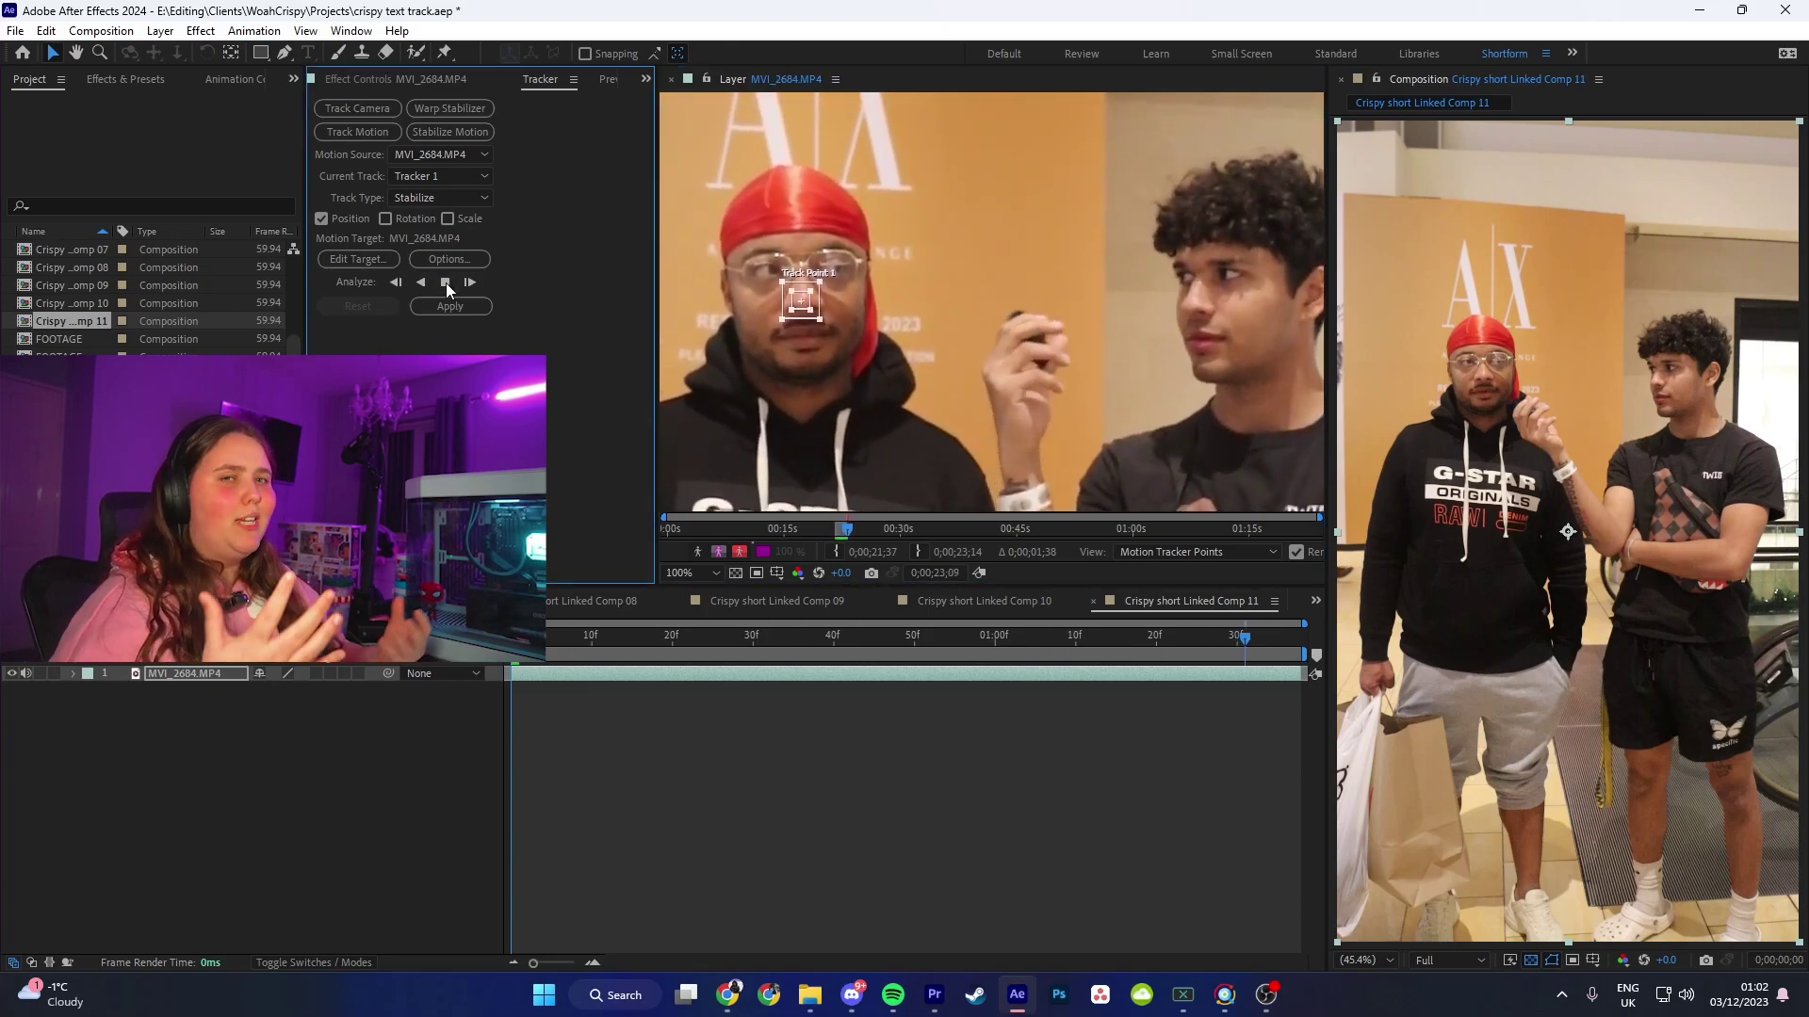
click(449, 307)
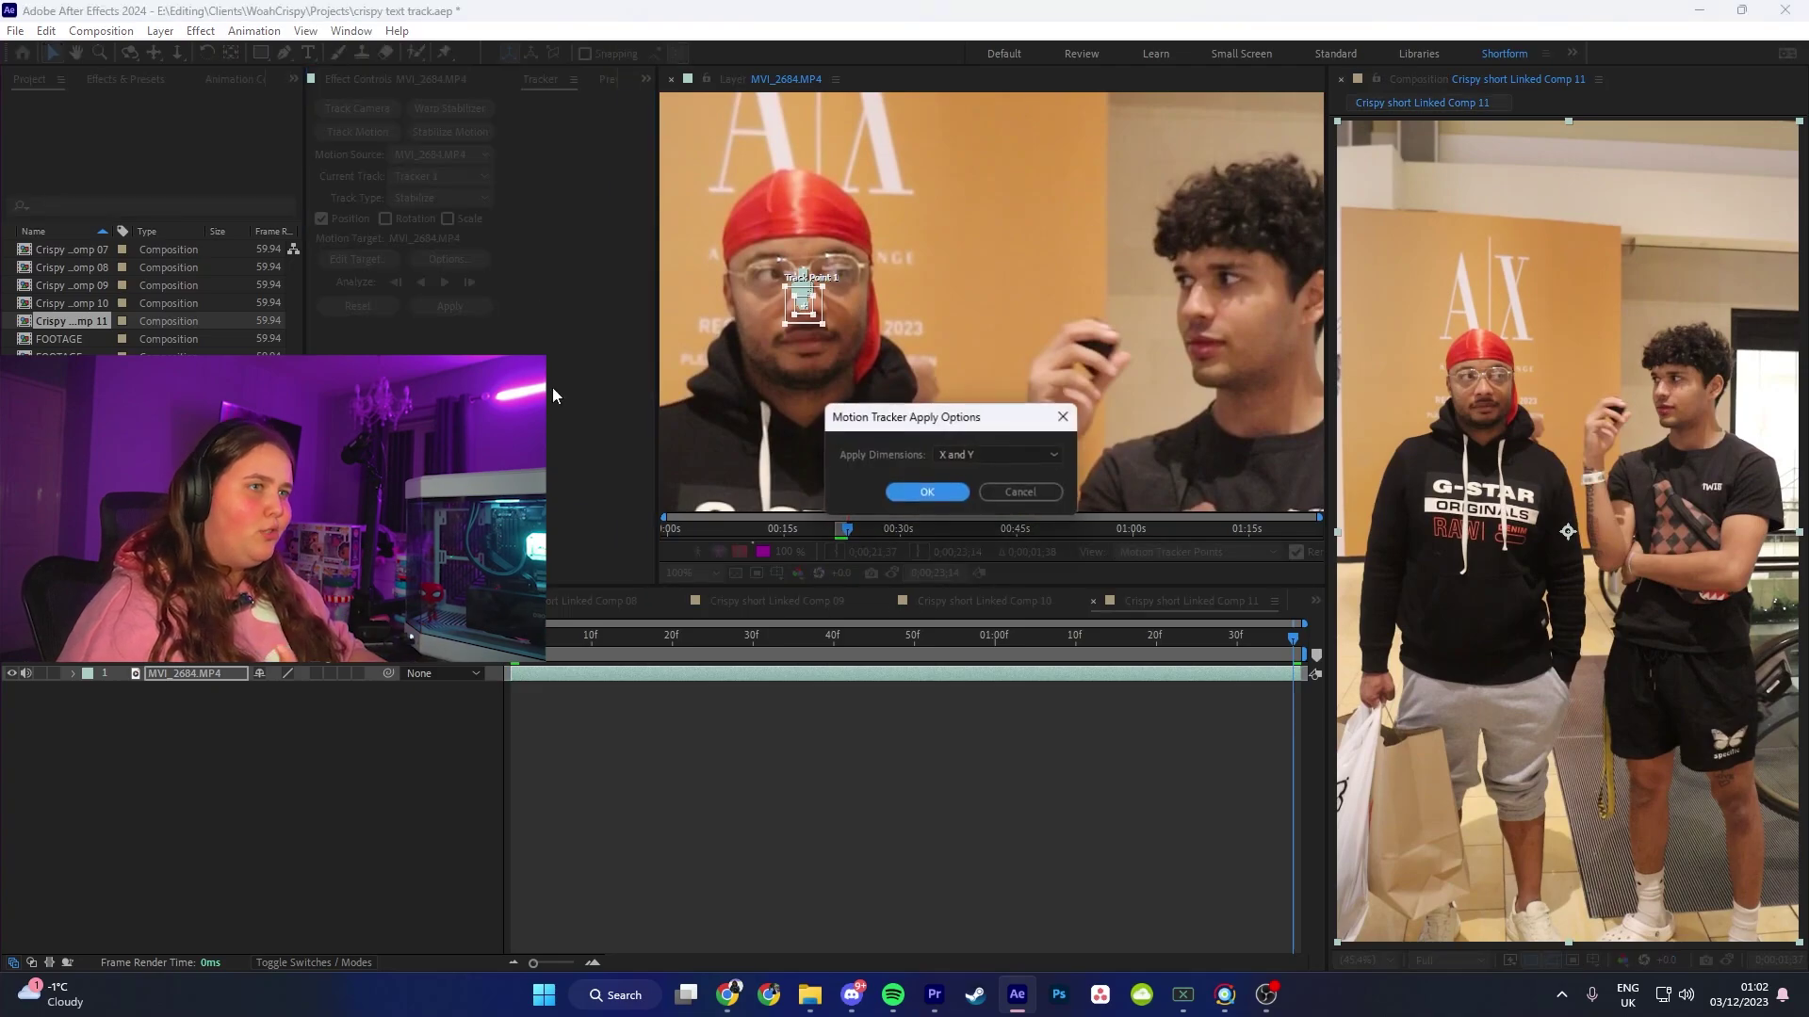
click(933, 492)
key(ctrl+s)
Step: Return to Premiere Pro, select the linked composition on V2, and show the guides in the program preview
click(938, 999)
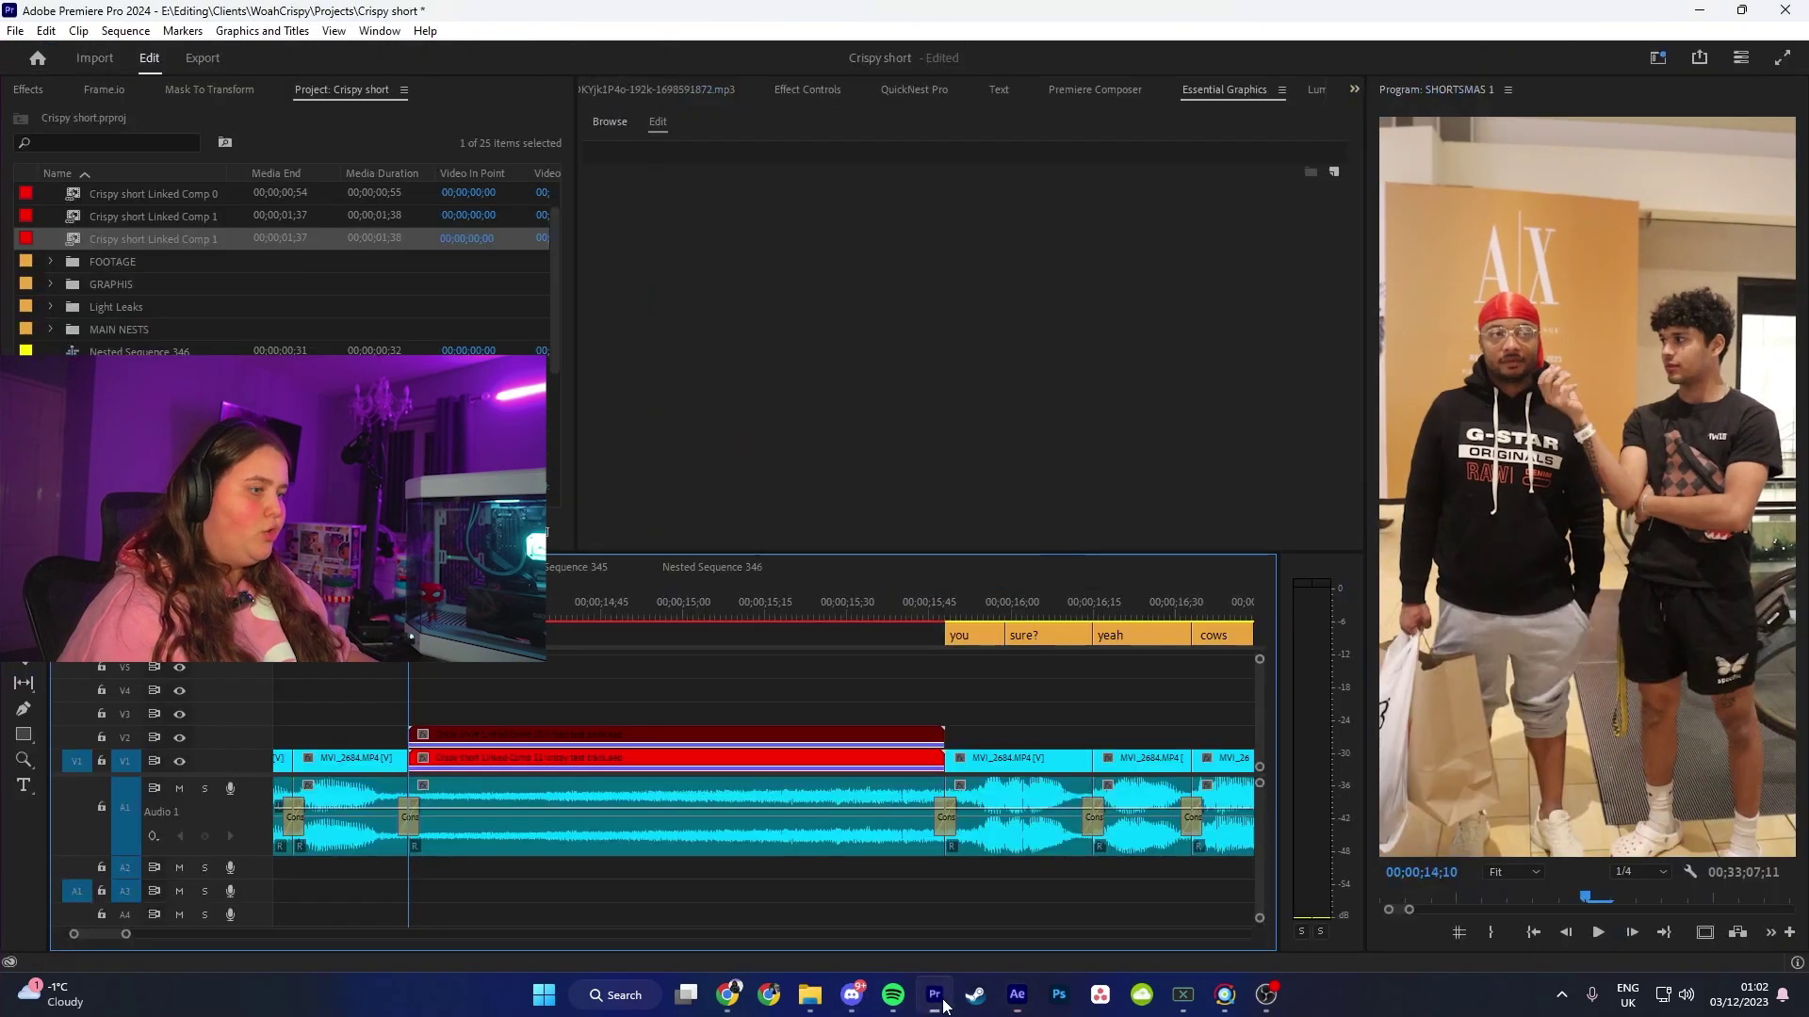
click(565, 735)
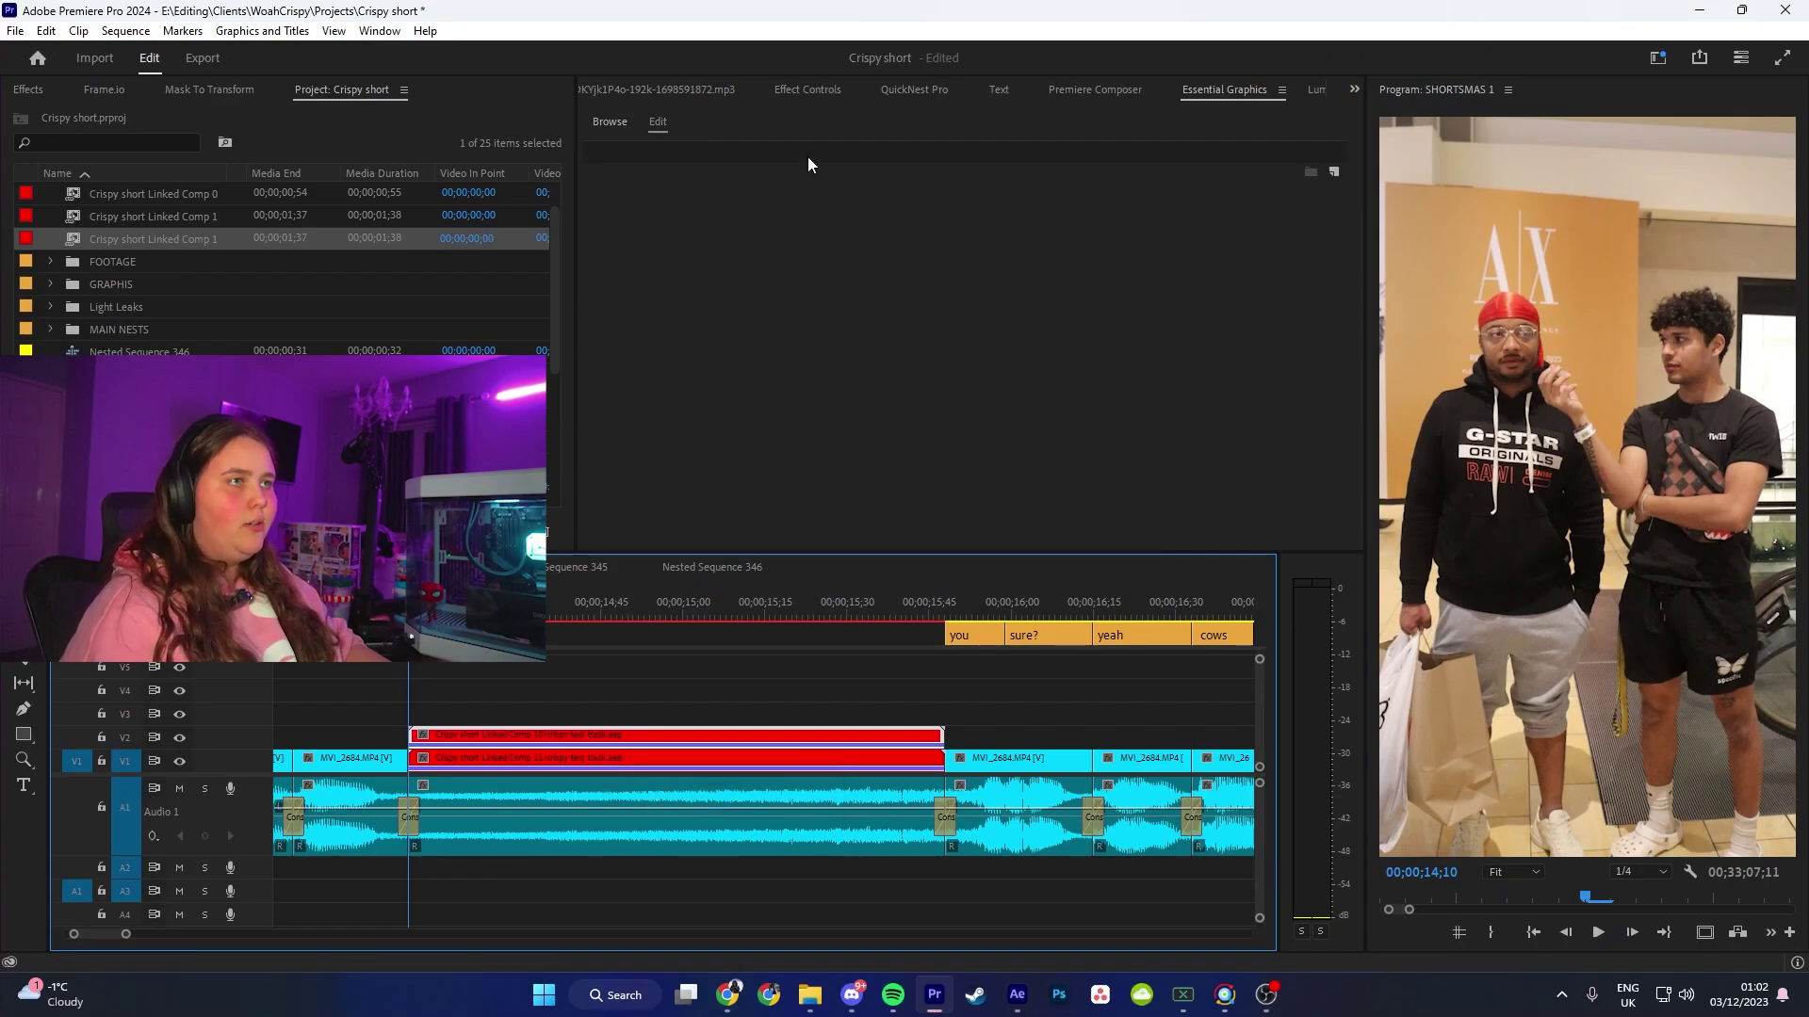
click(1459, 933)
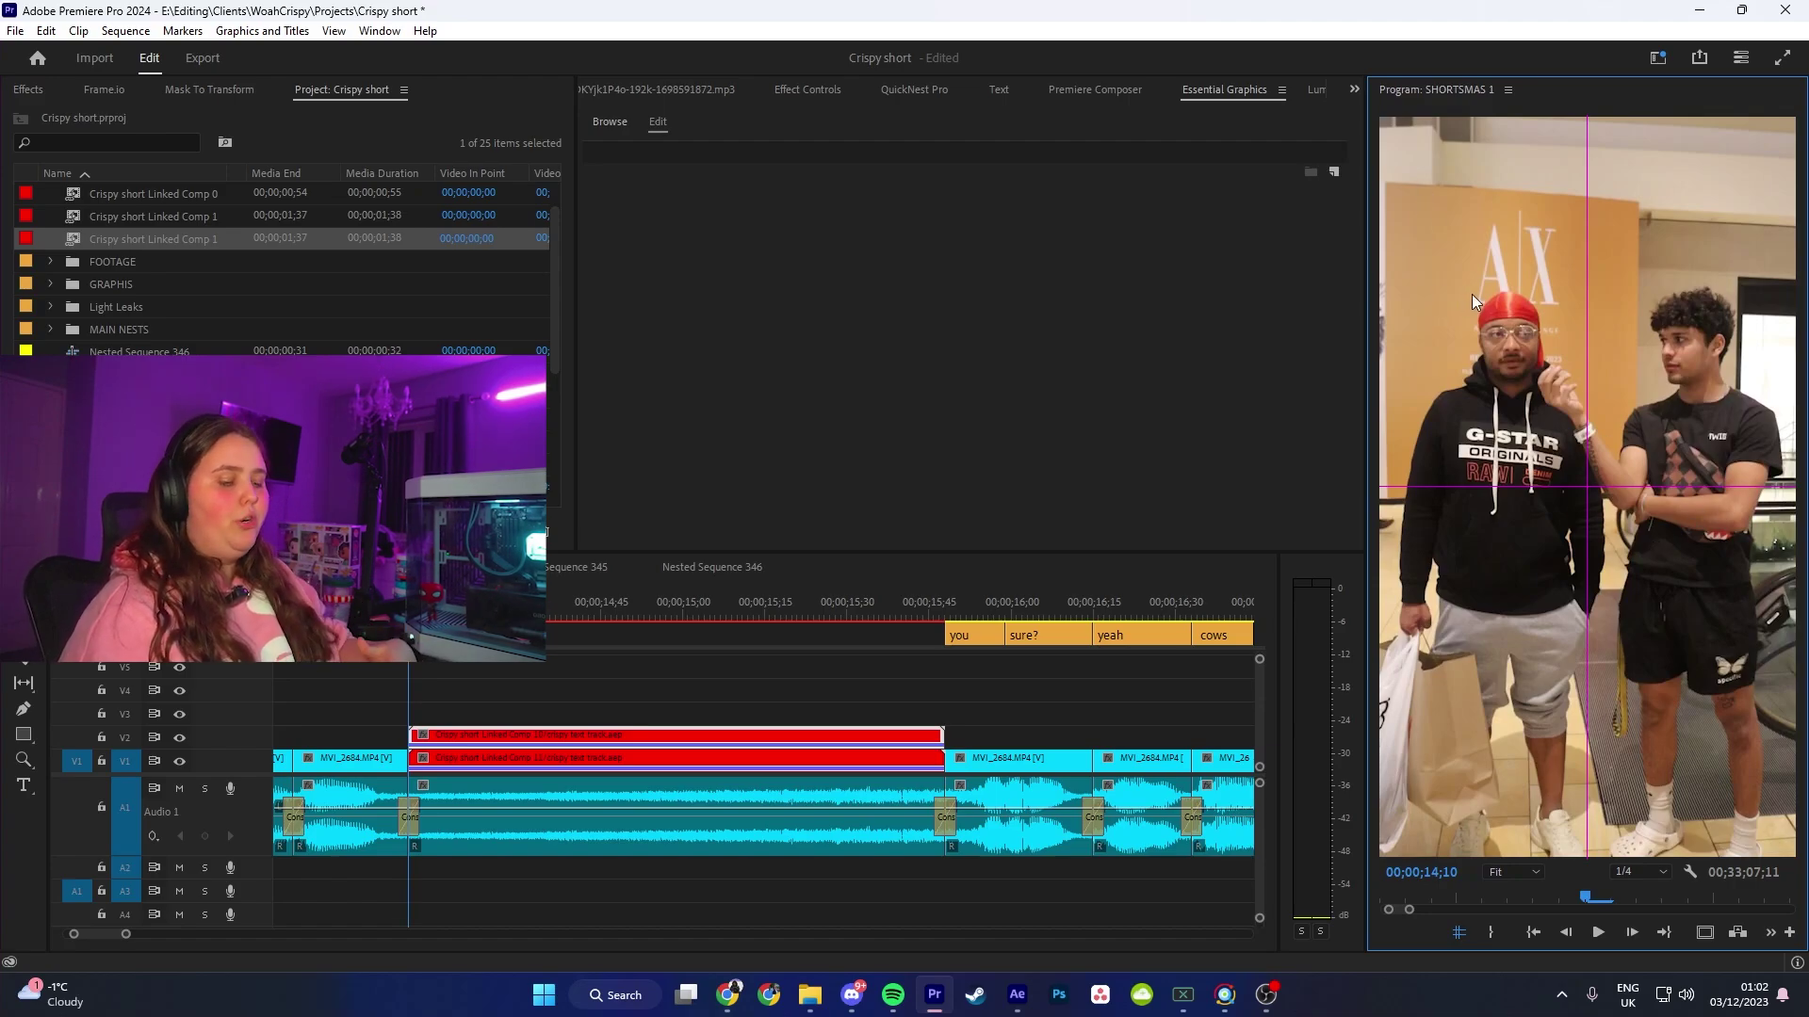
Step: Try adding a horizontal guide from the rulers and check the vertical center guide's position settings
key(ctrl+r)
drag(1467, 122, 1478, 274)
click(1599, 286)
right_click(1534, 492)
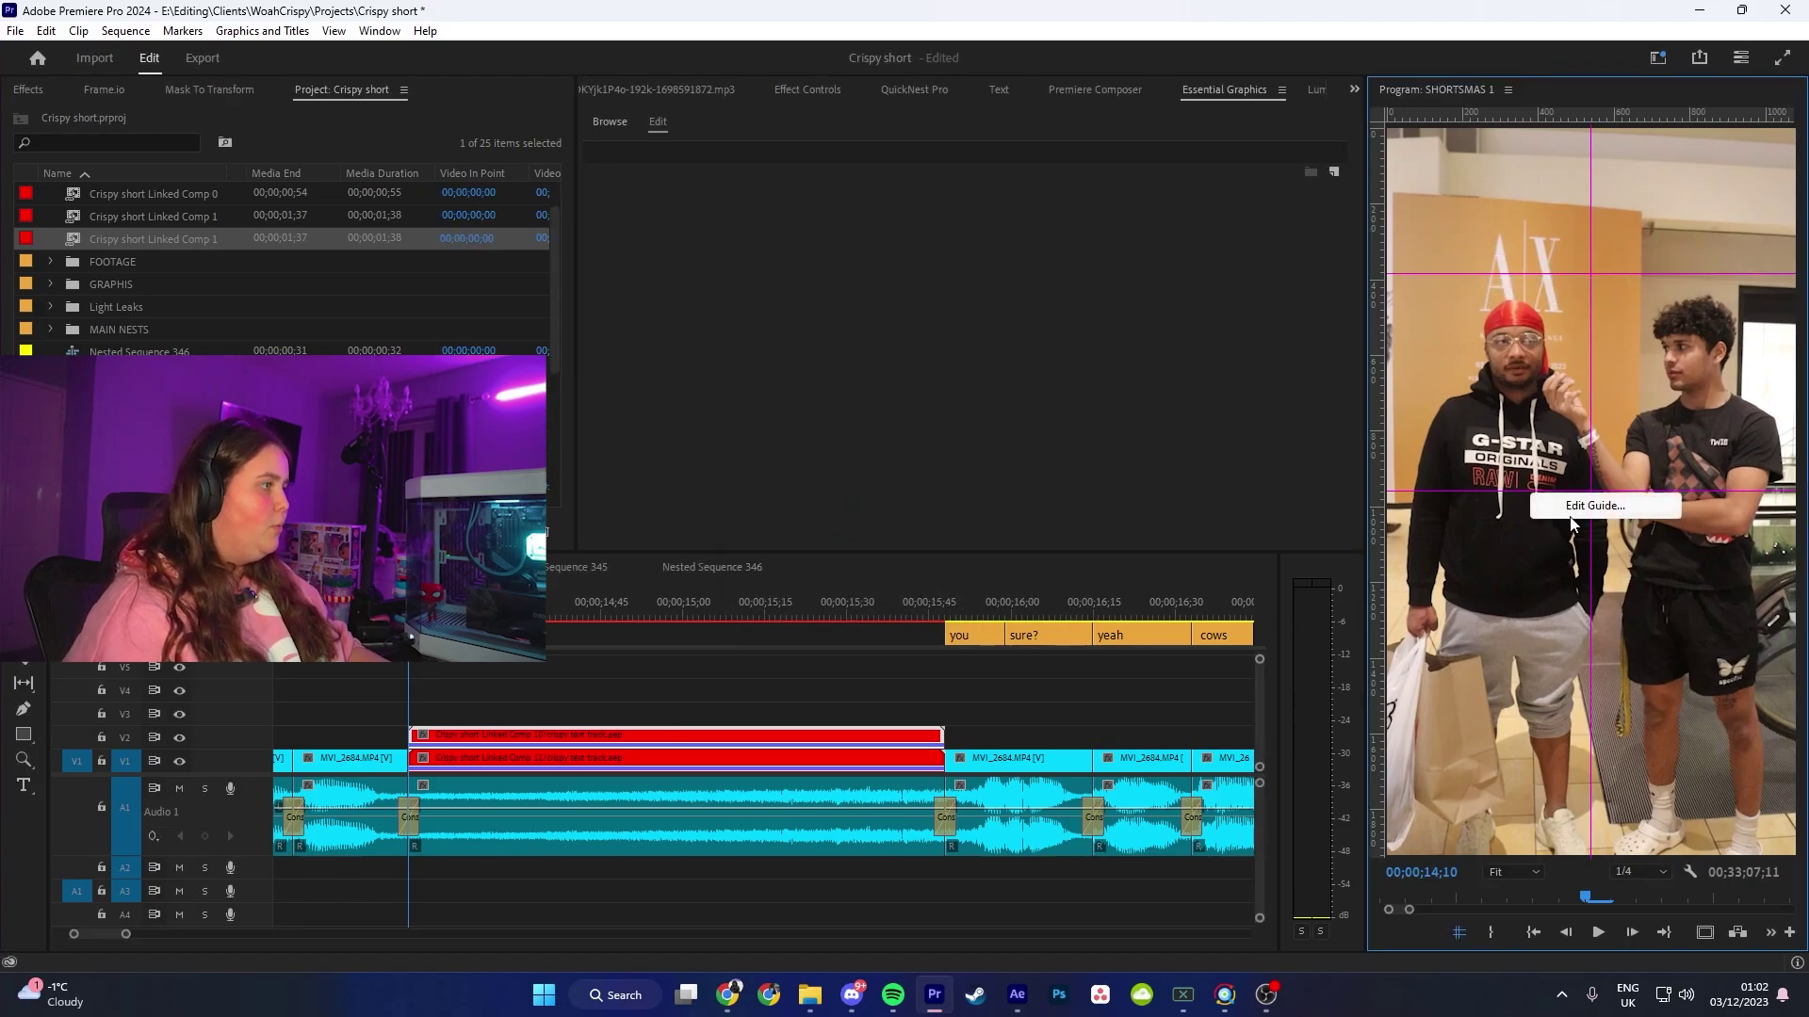
click(1628, 505)
key(Return)
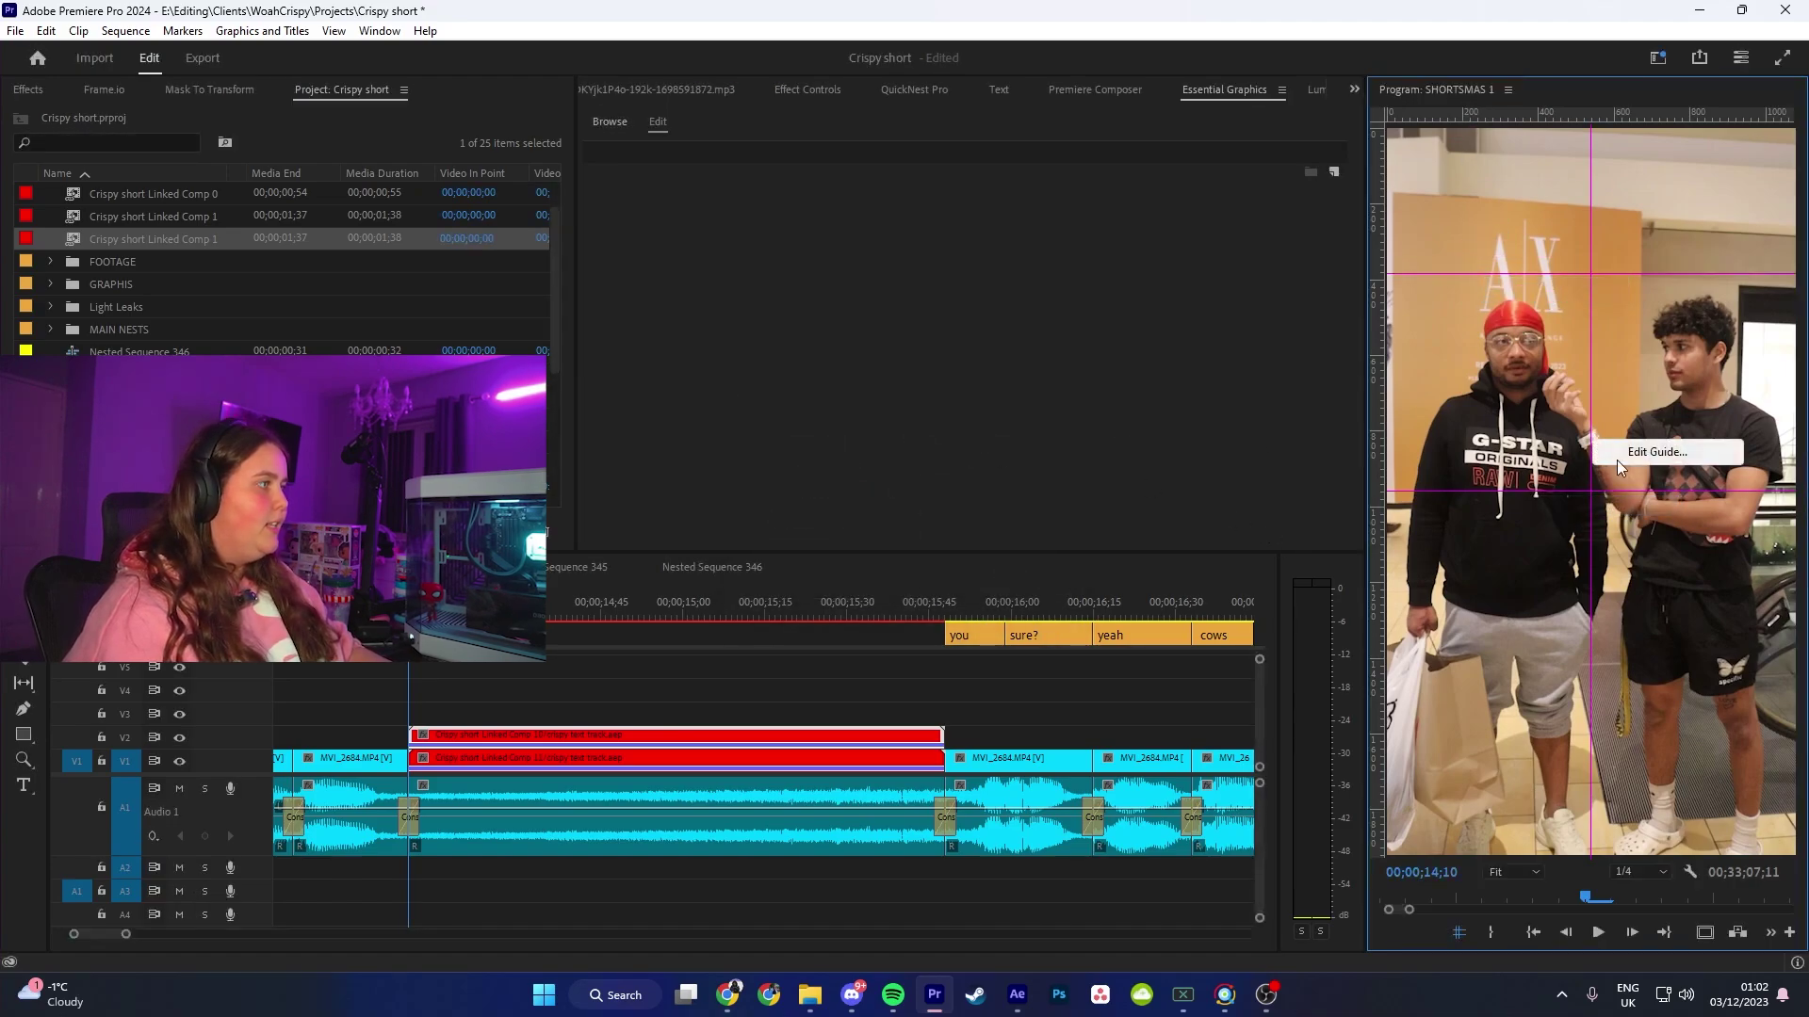
click(1622, 451)
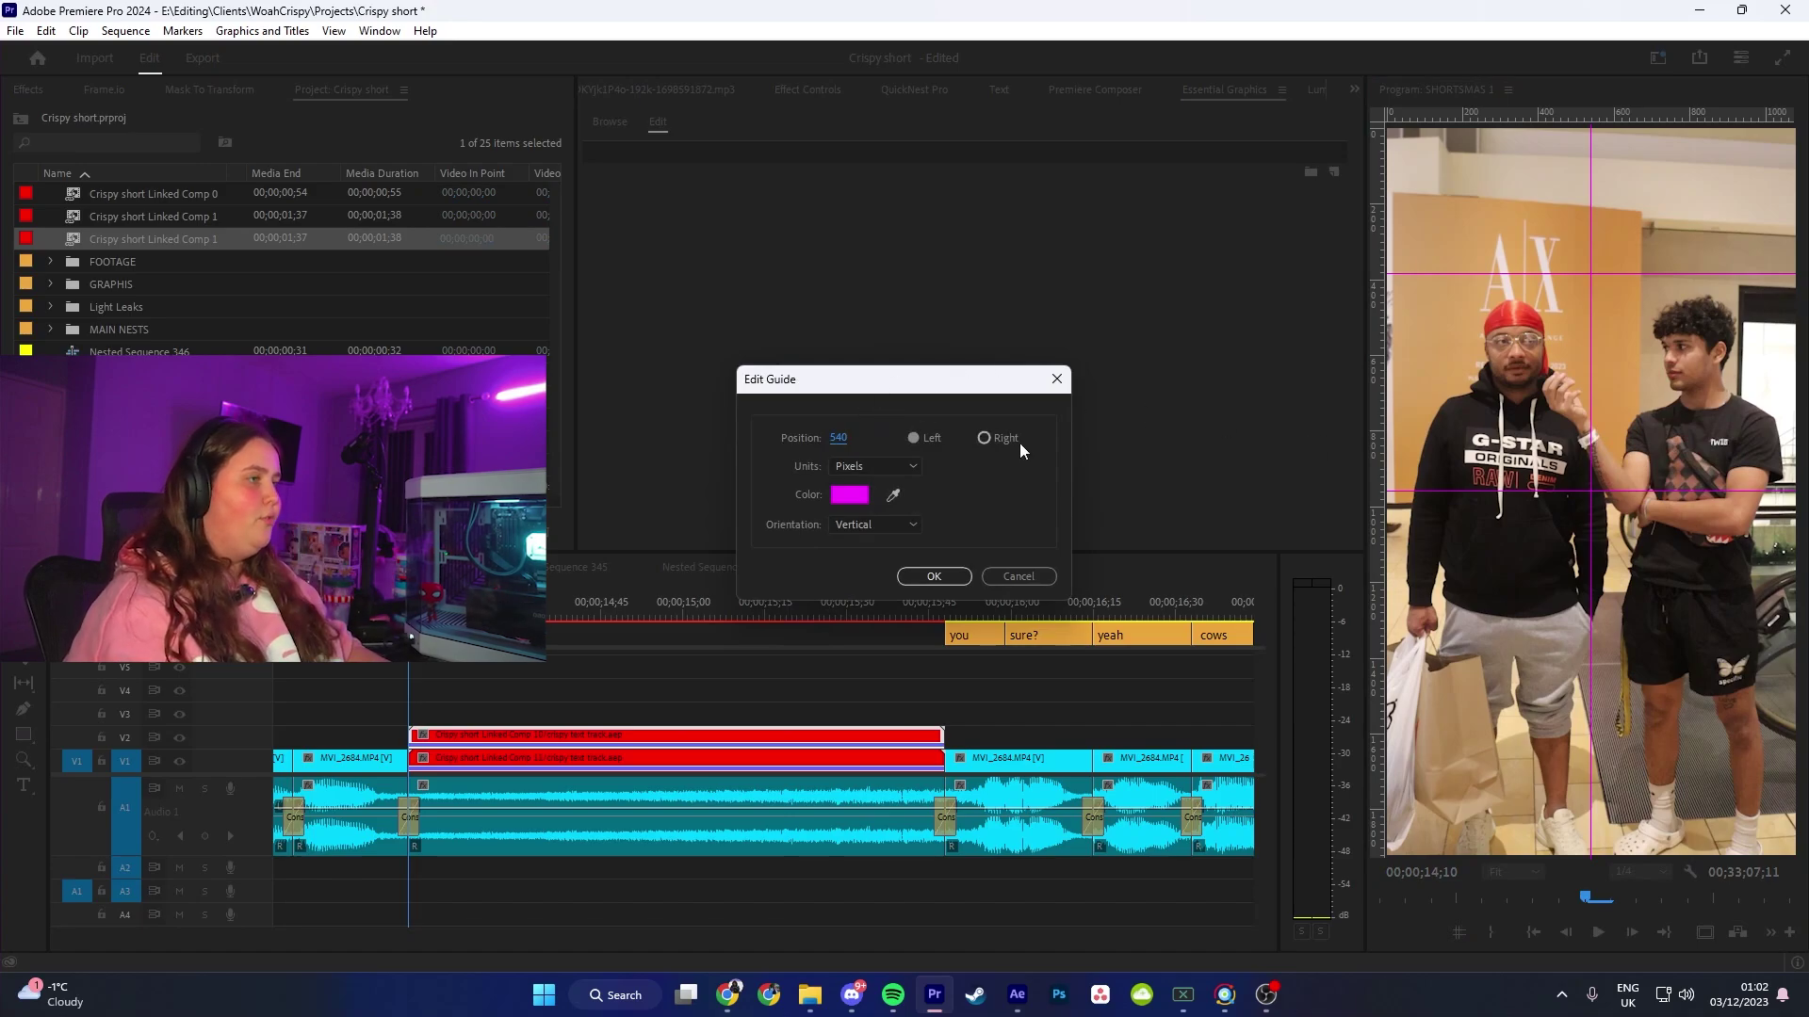
key(Return)
drag(1518, 274, 1518, 115)
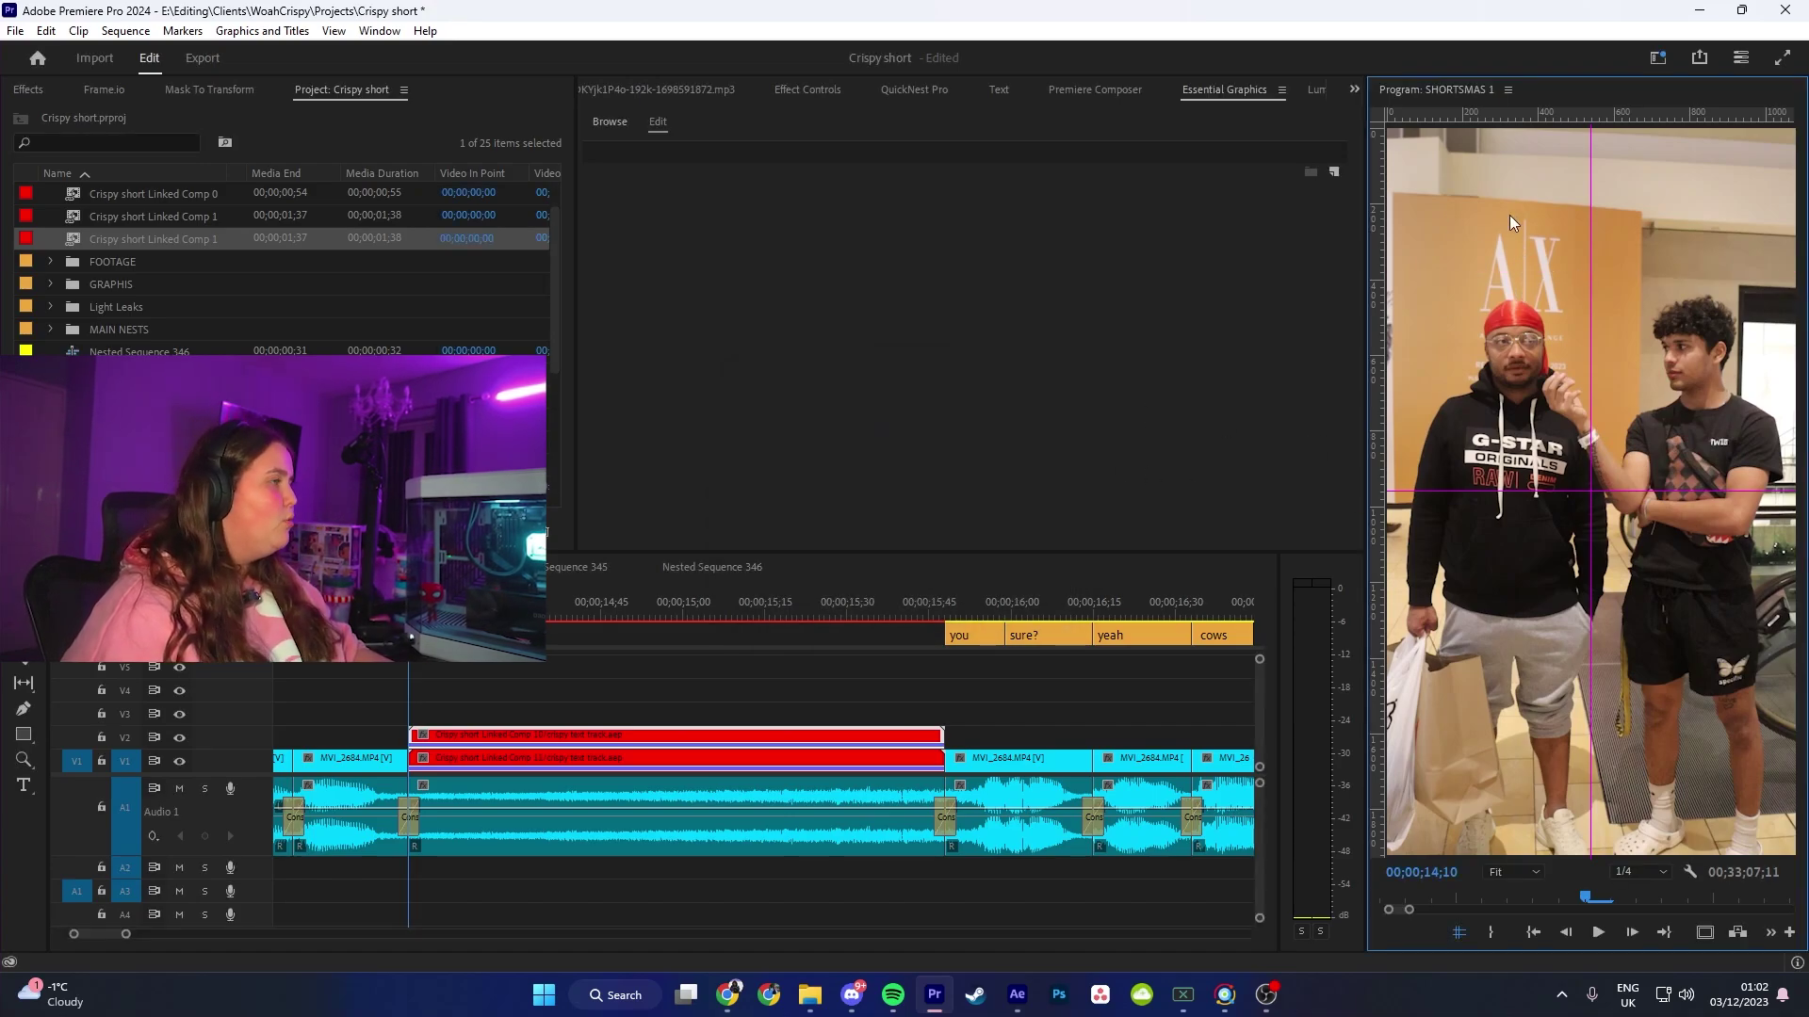
key(ctrl+r)
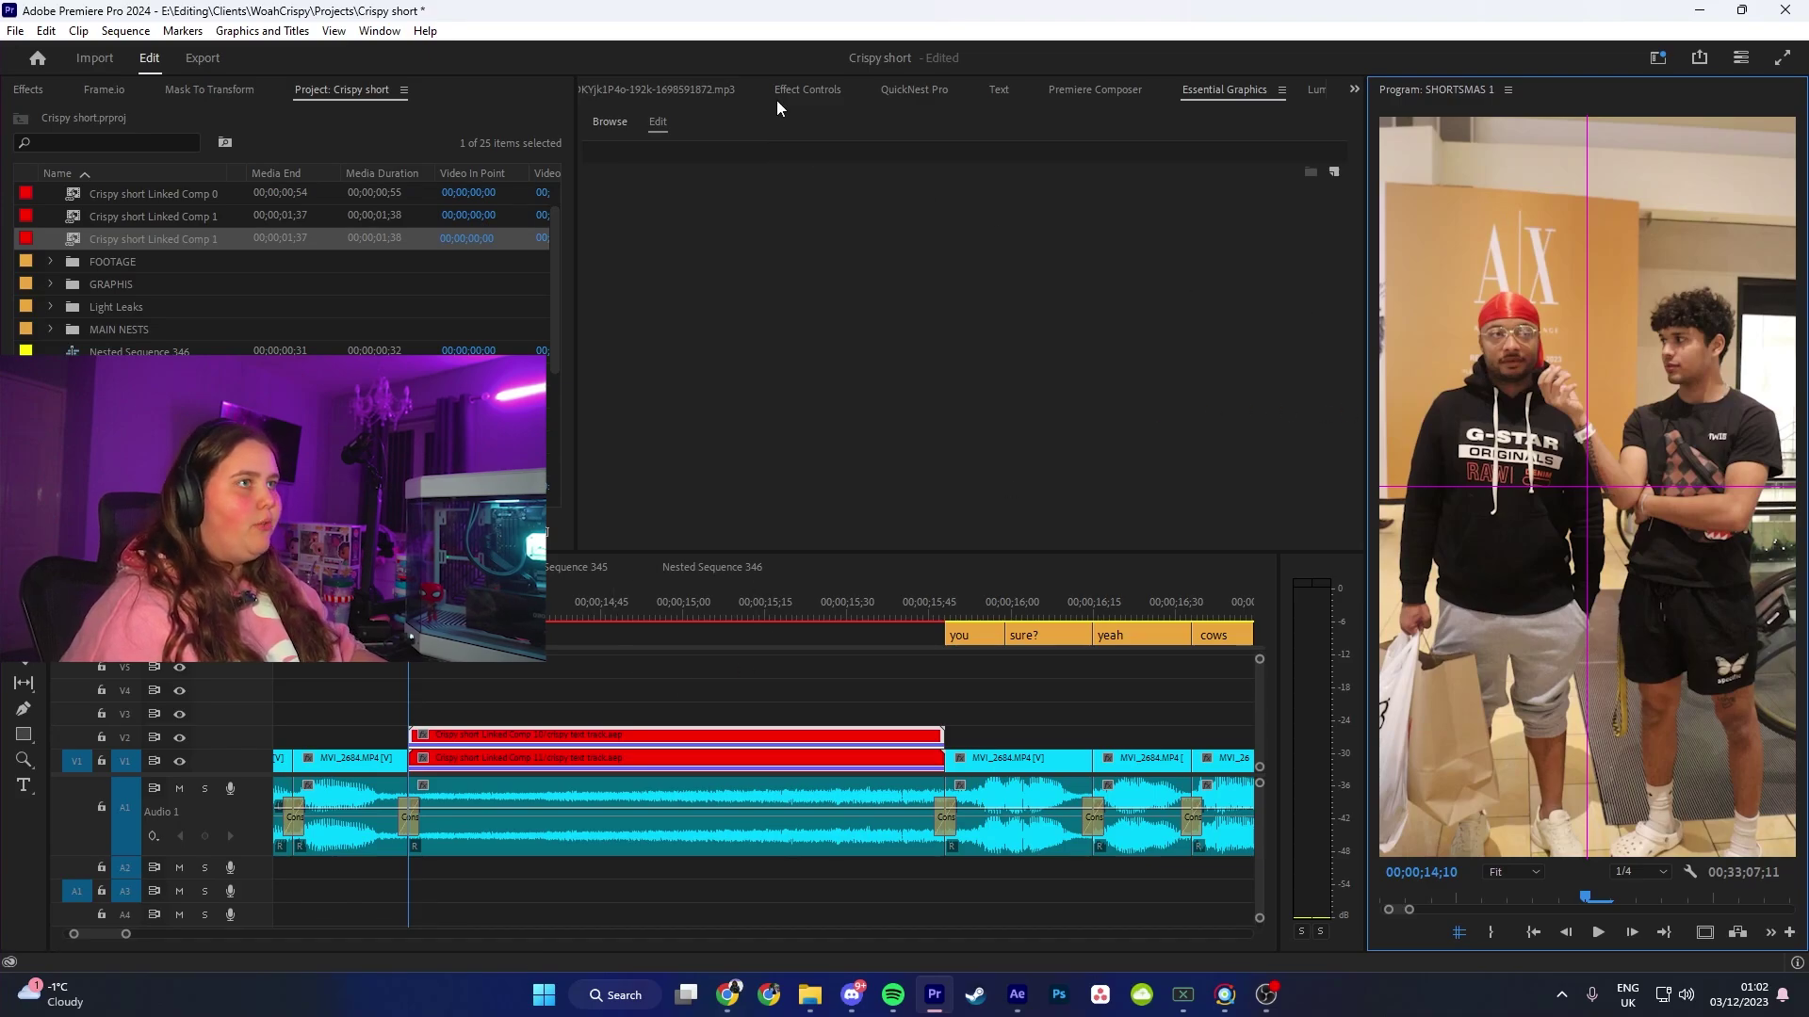
Step: Scale the V2 composition to 220 and center the man in the red durag on the vertical guide at position 987.1, 1209.2
click(799, 90)
drag(812, 205, 852, 205)
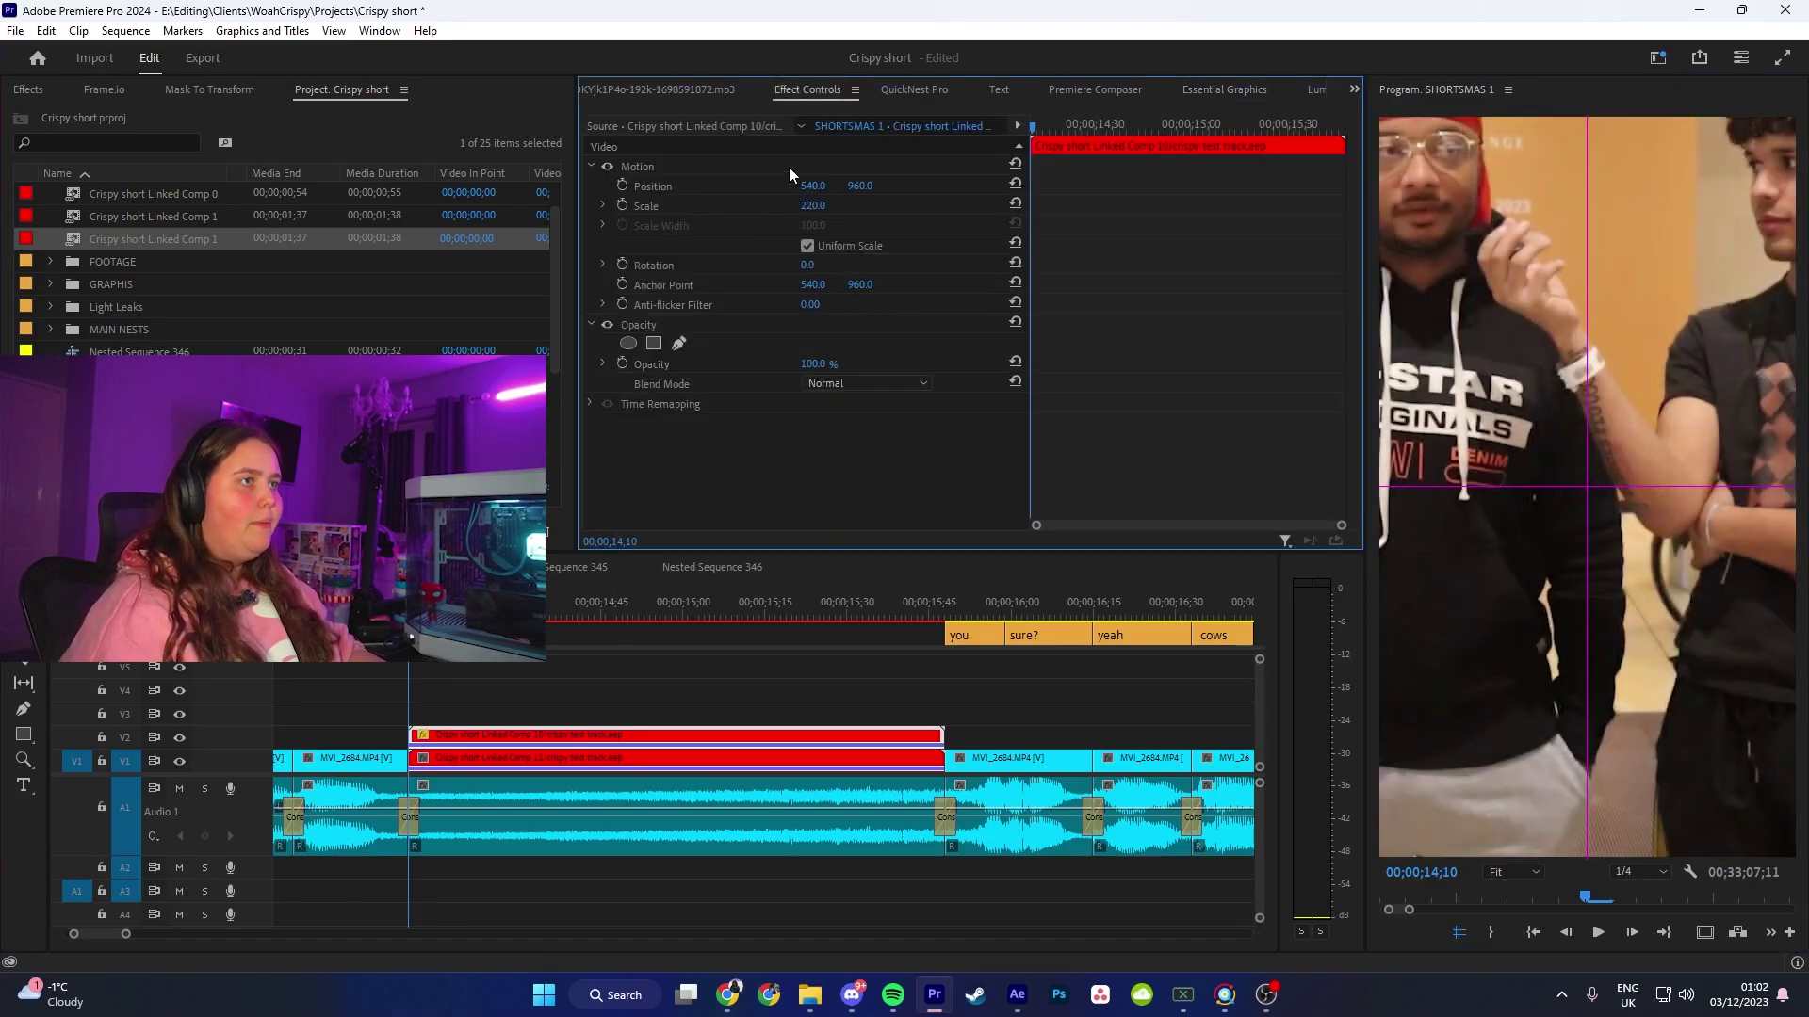
click(792, 170)
drag(1421, 304, 1588, 399)
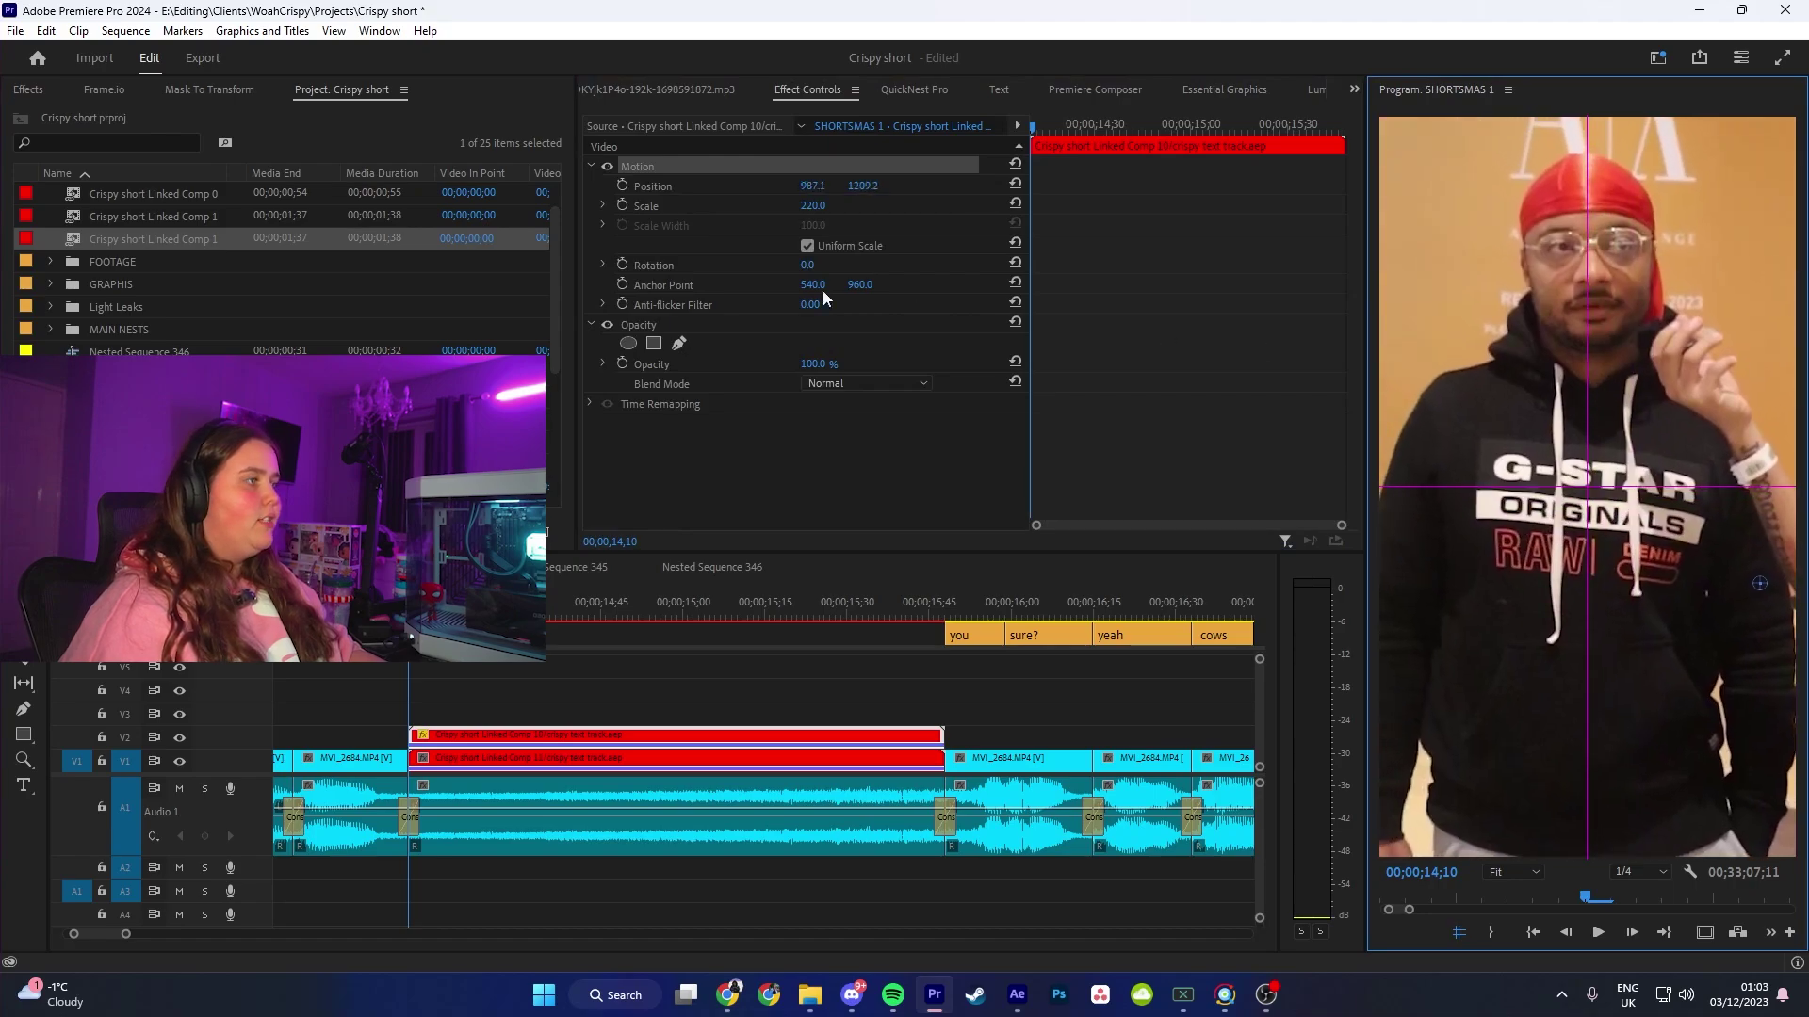
Step: Apply the Crop effect to the linked composition on V2 and set its Bottom crop to 56 %
click(29, 91)
text(crop)
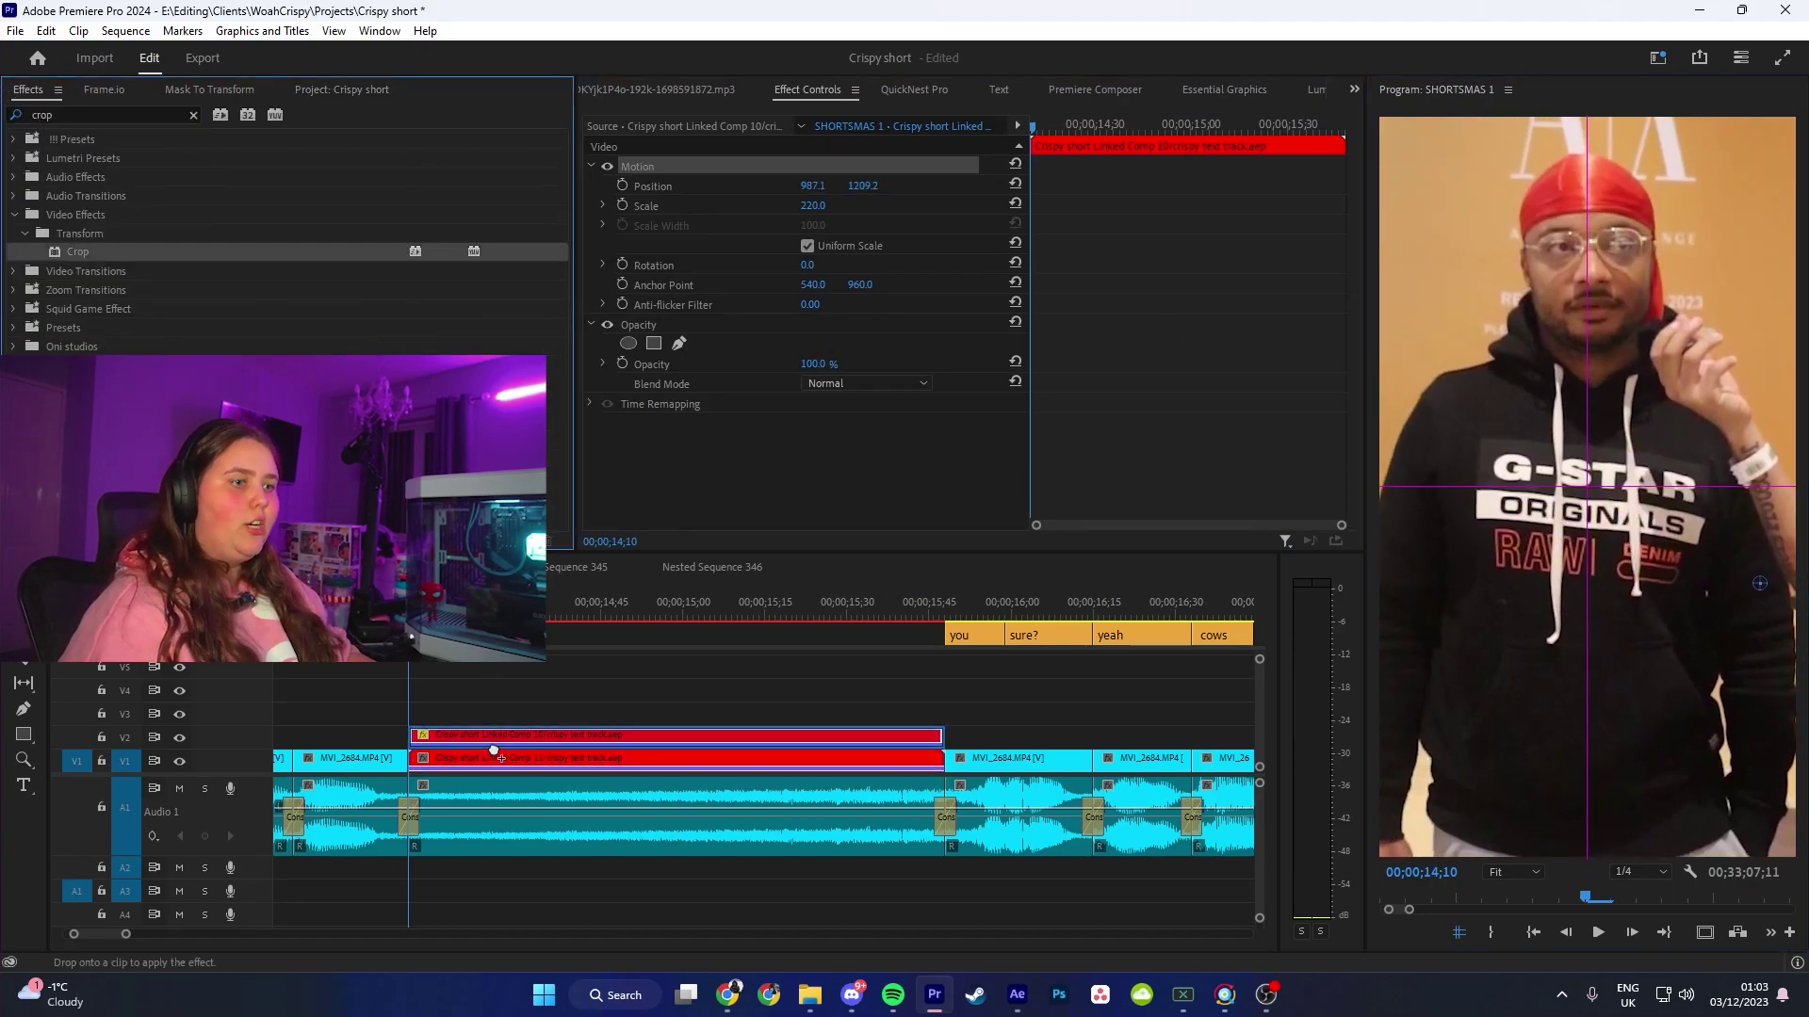
drag(496, 753, 500, 736)
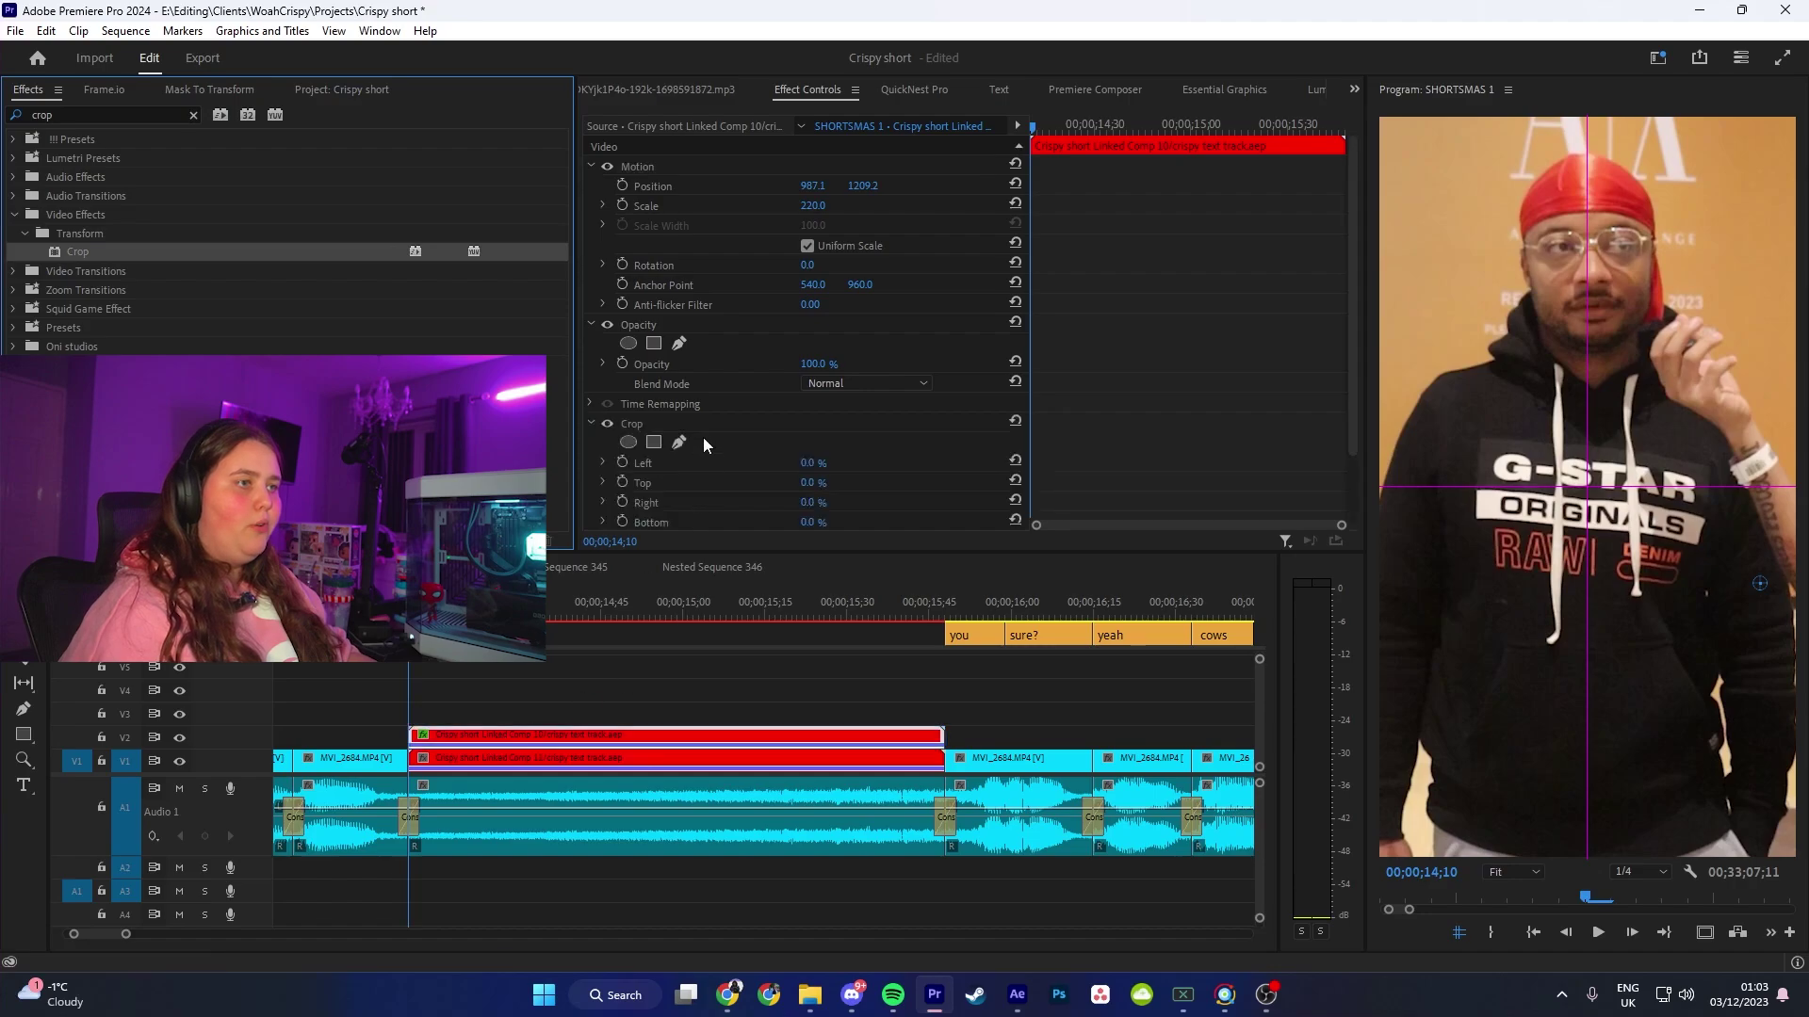
drag(812, 522, 865, 522)
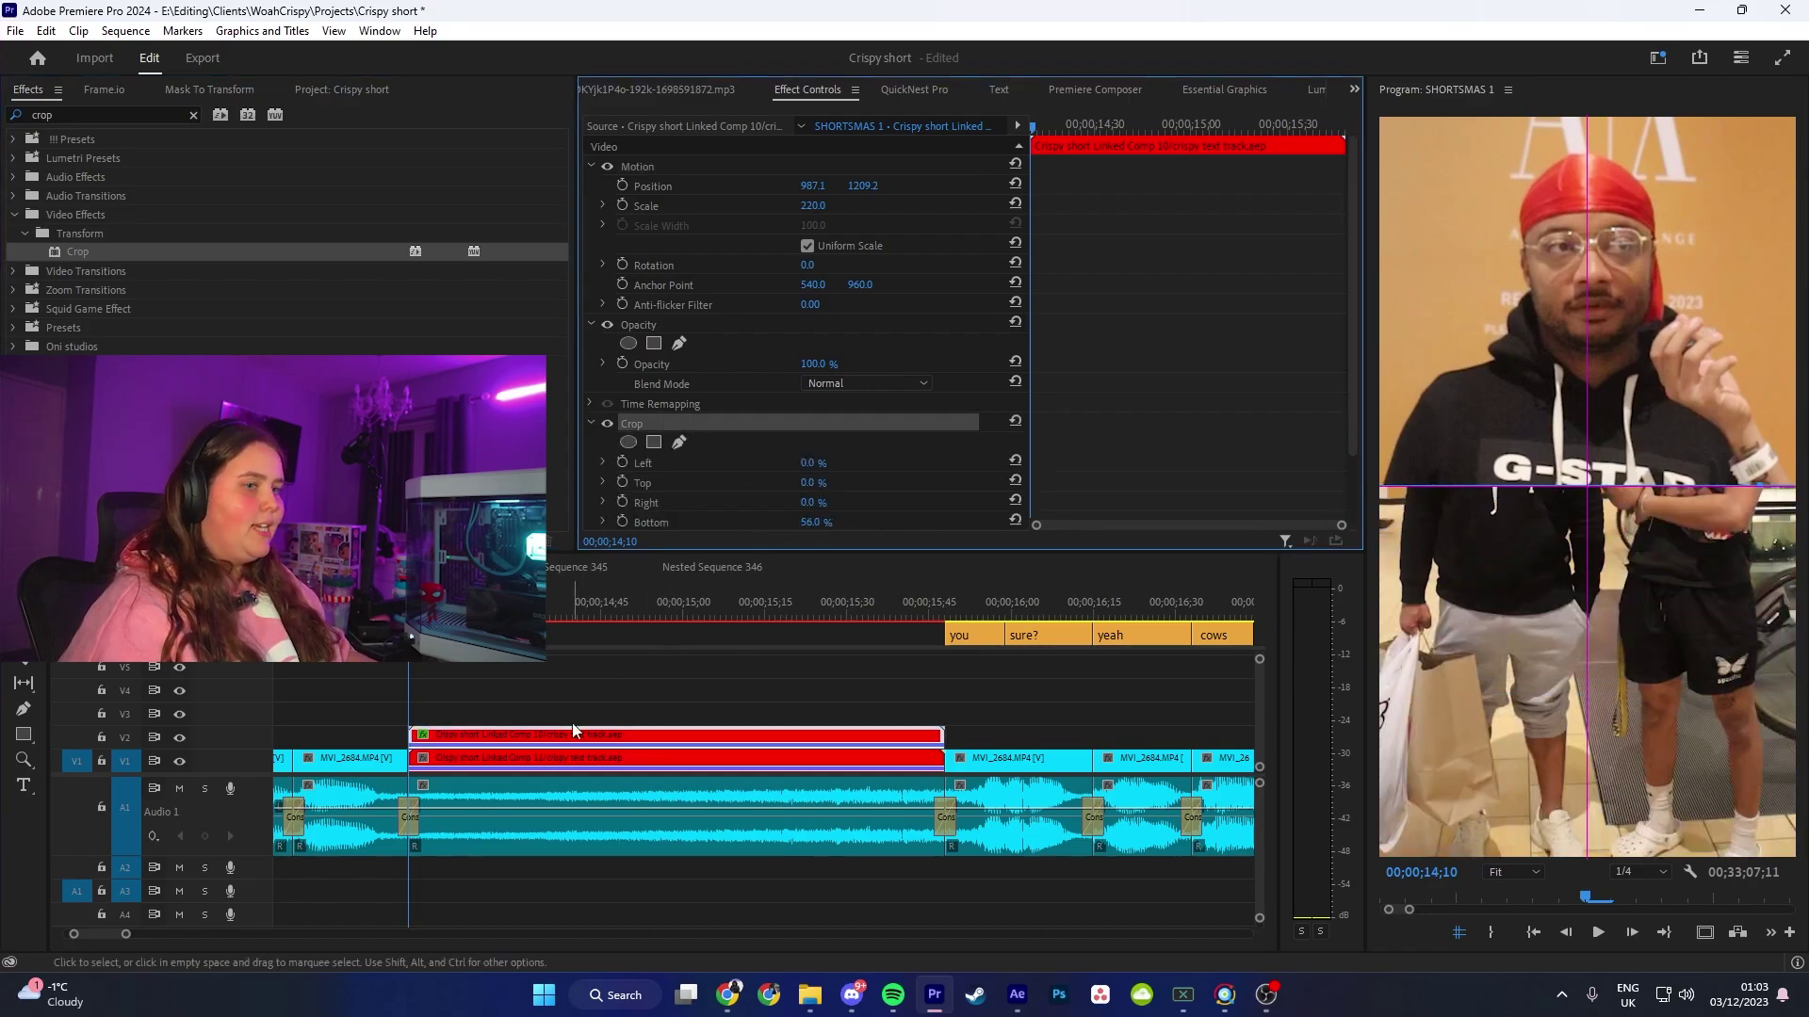
Step: Scale the V1 composition to 271 and place the curly-haired man in the lower half at position -166.2, 2433.0
click(603, 758)
click(782, 167)
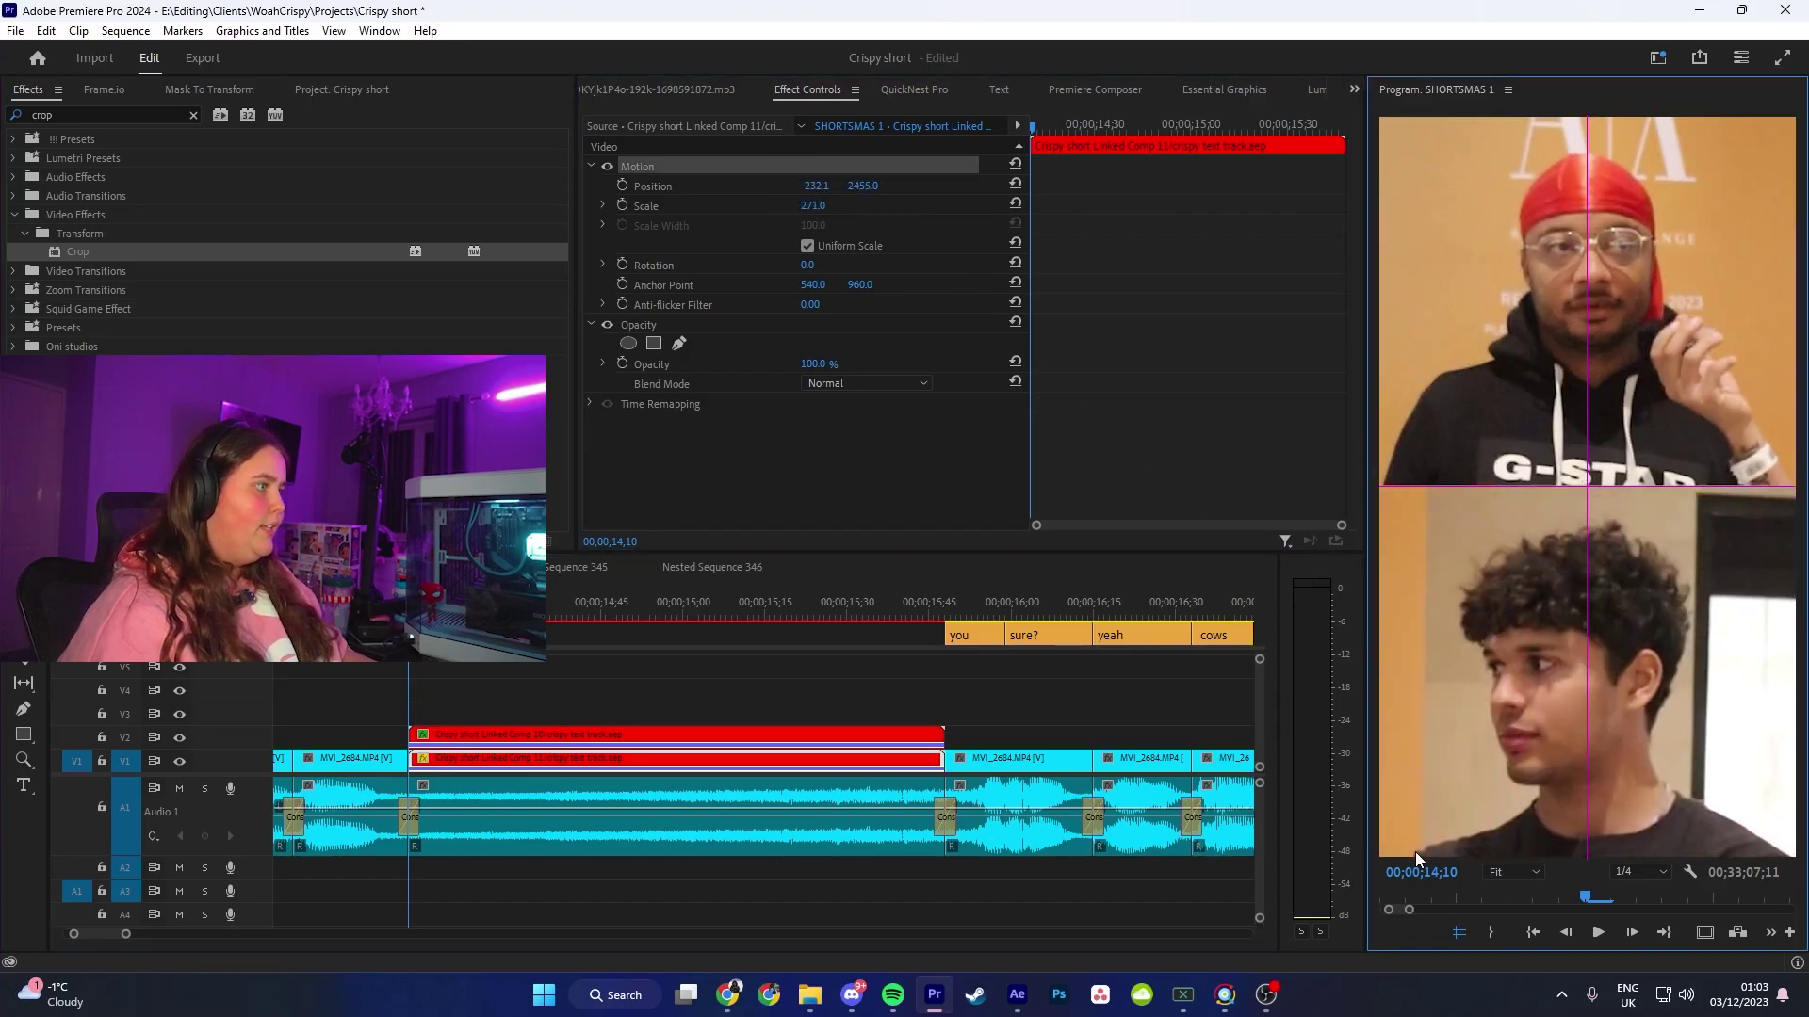
drag(1415, 852, 1439, 844)
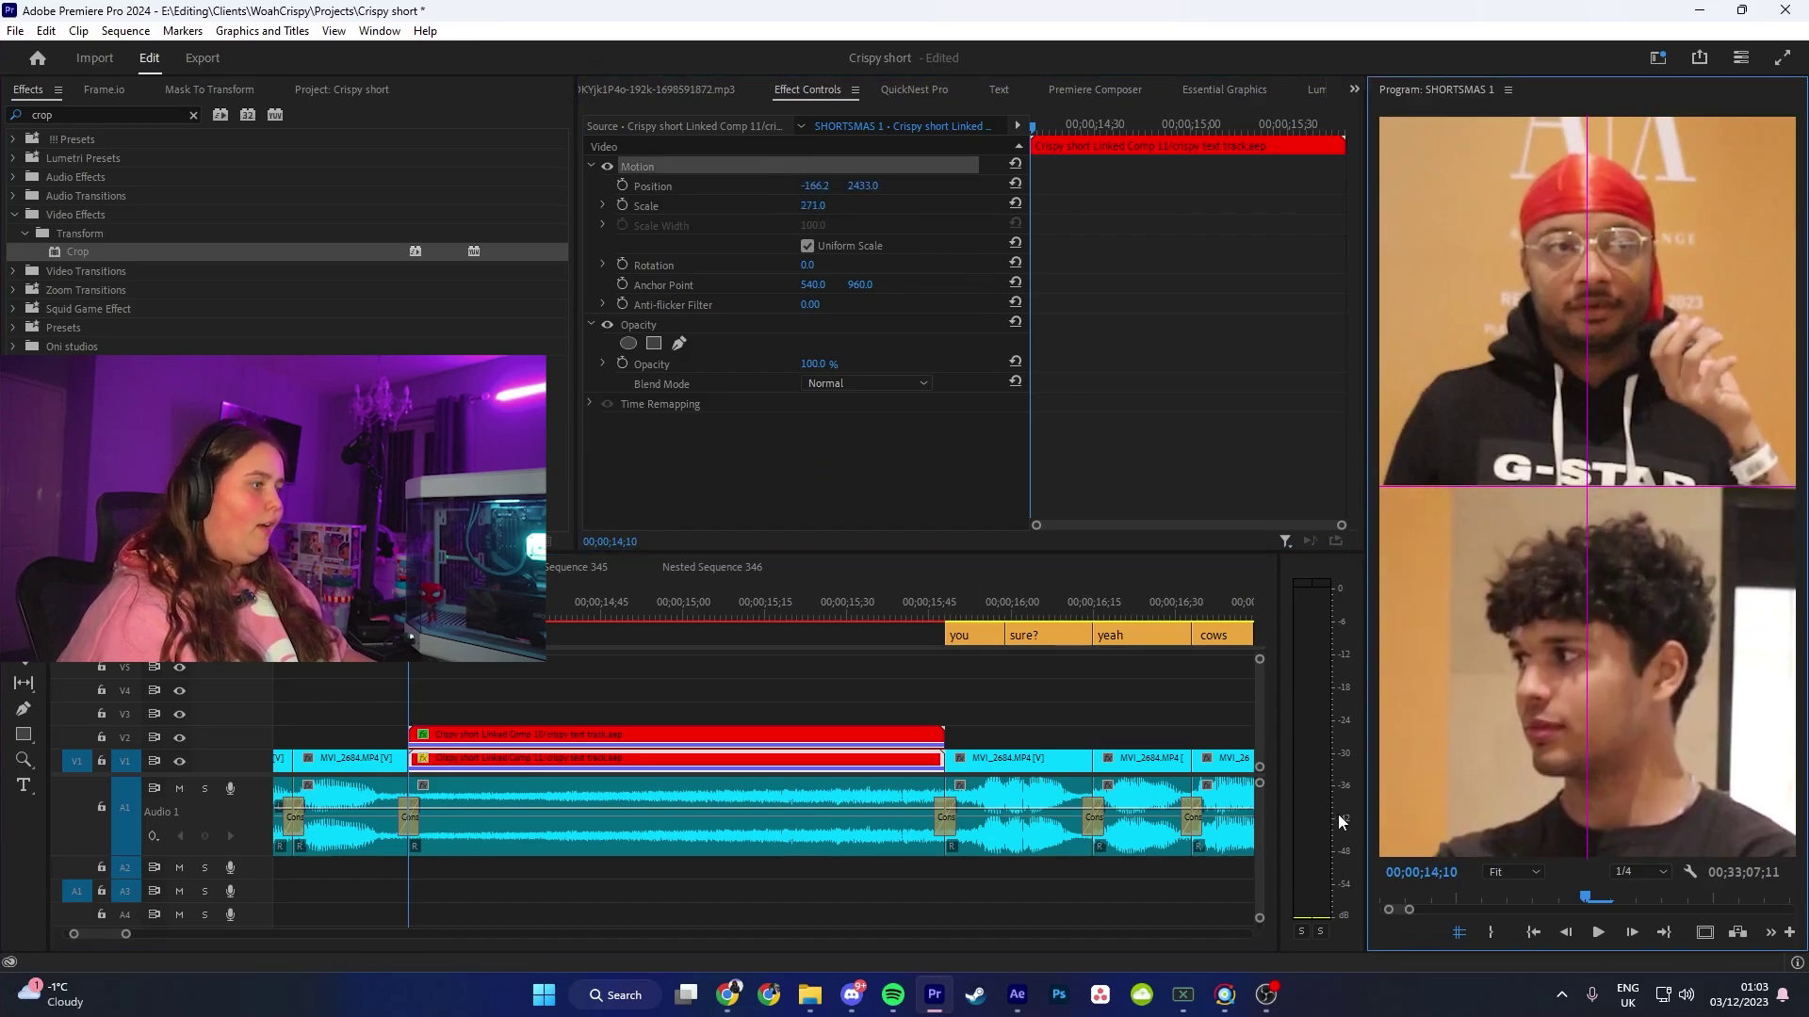
Step: Play back the split screen without the guides and save the project
click(708, 643)
key(Up)
click(533, 667)
key(space)
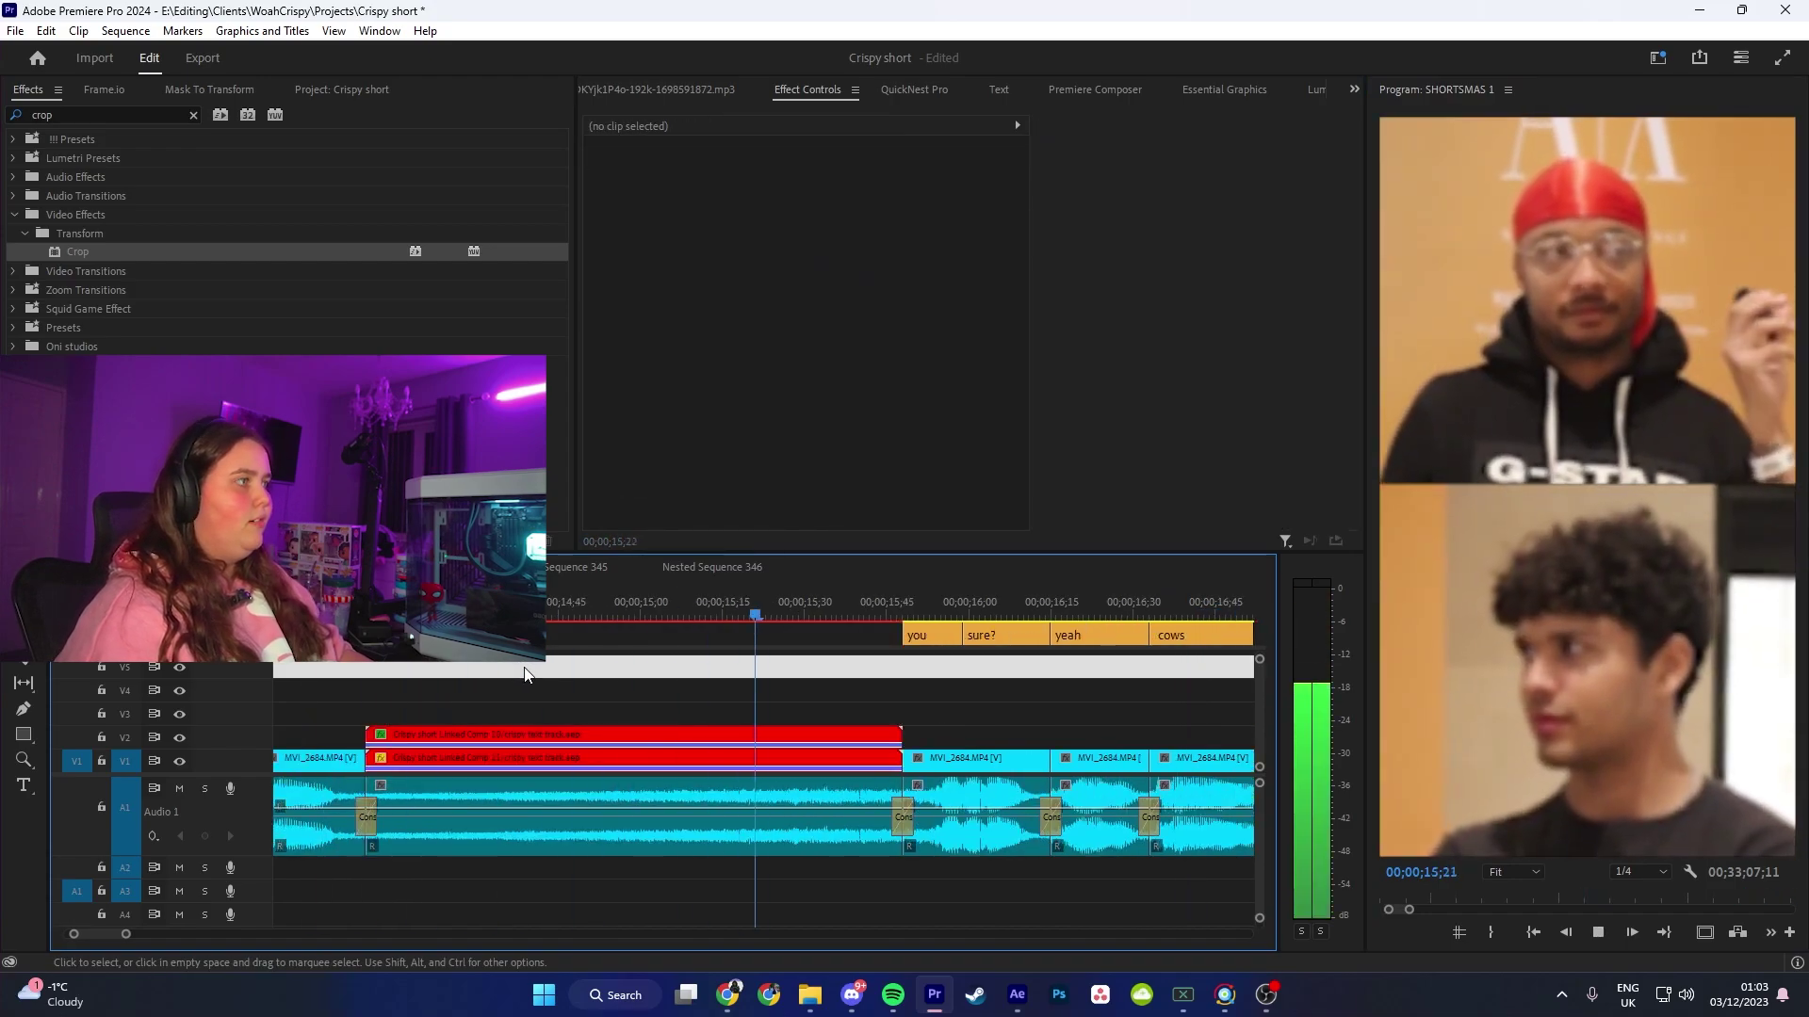
key(space)
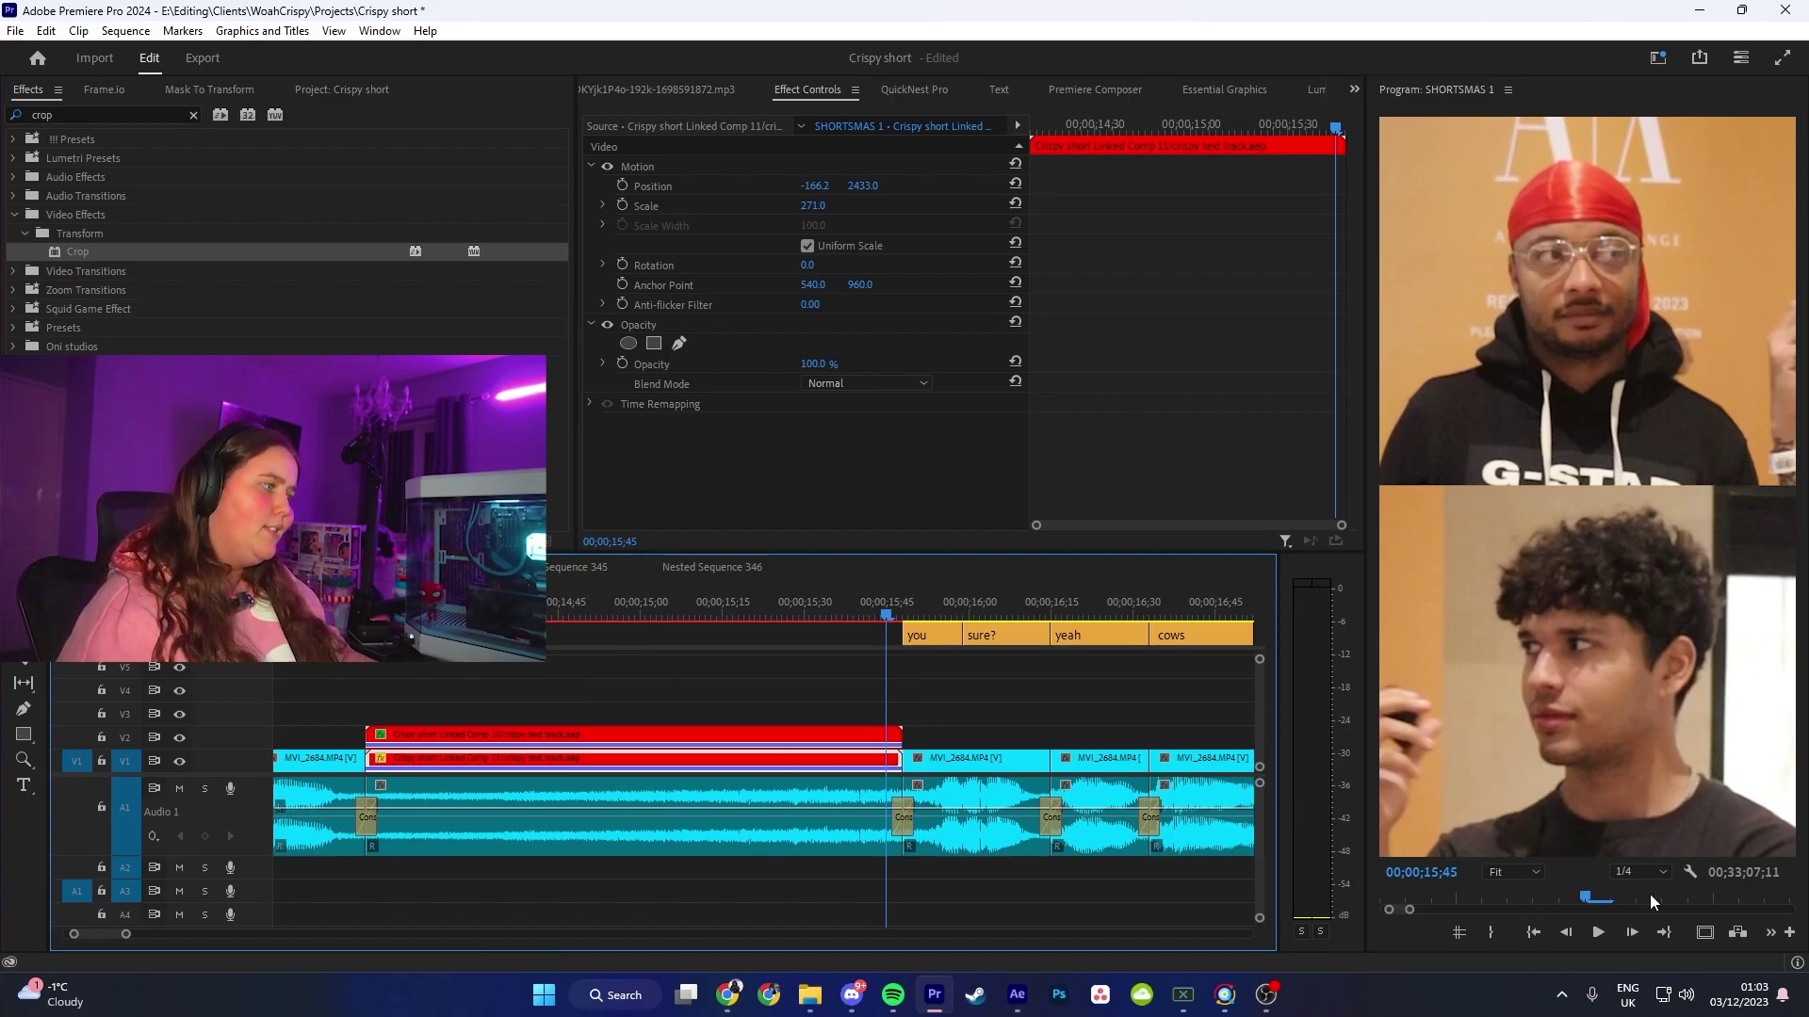
key(ctrl+s)
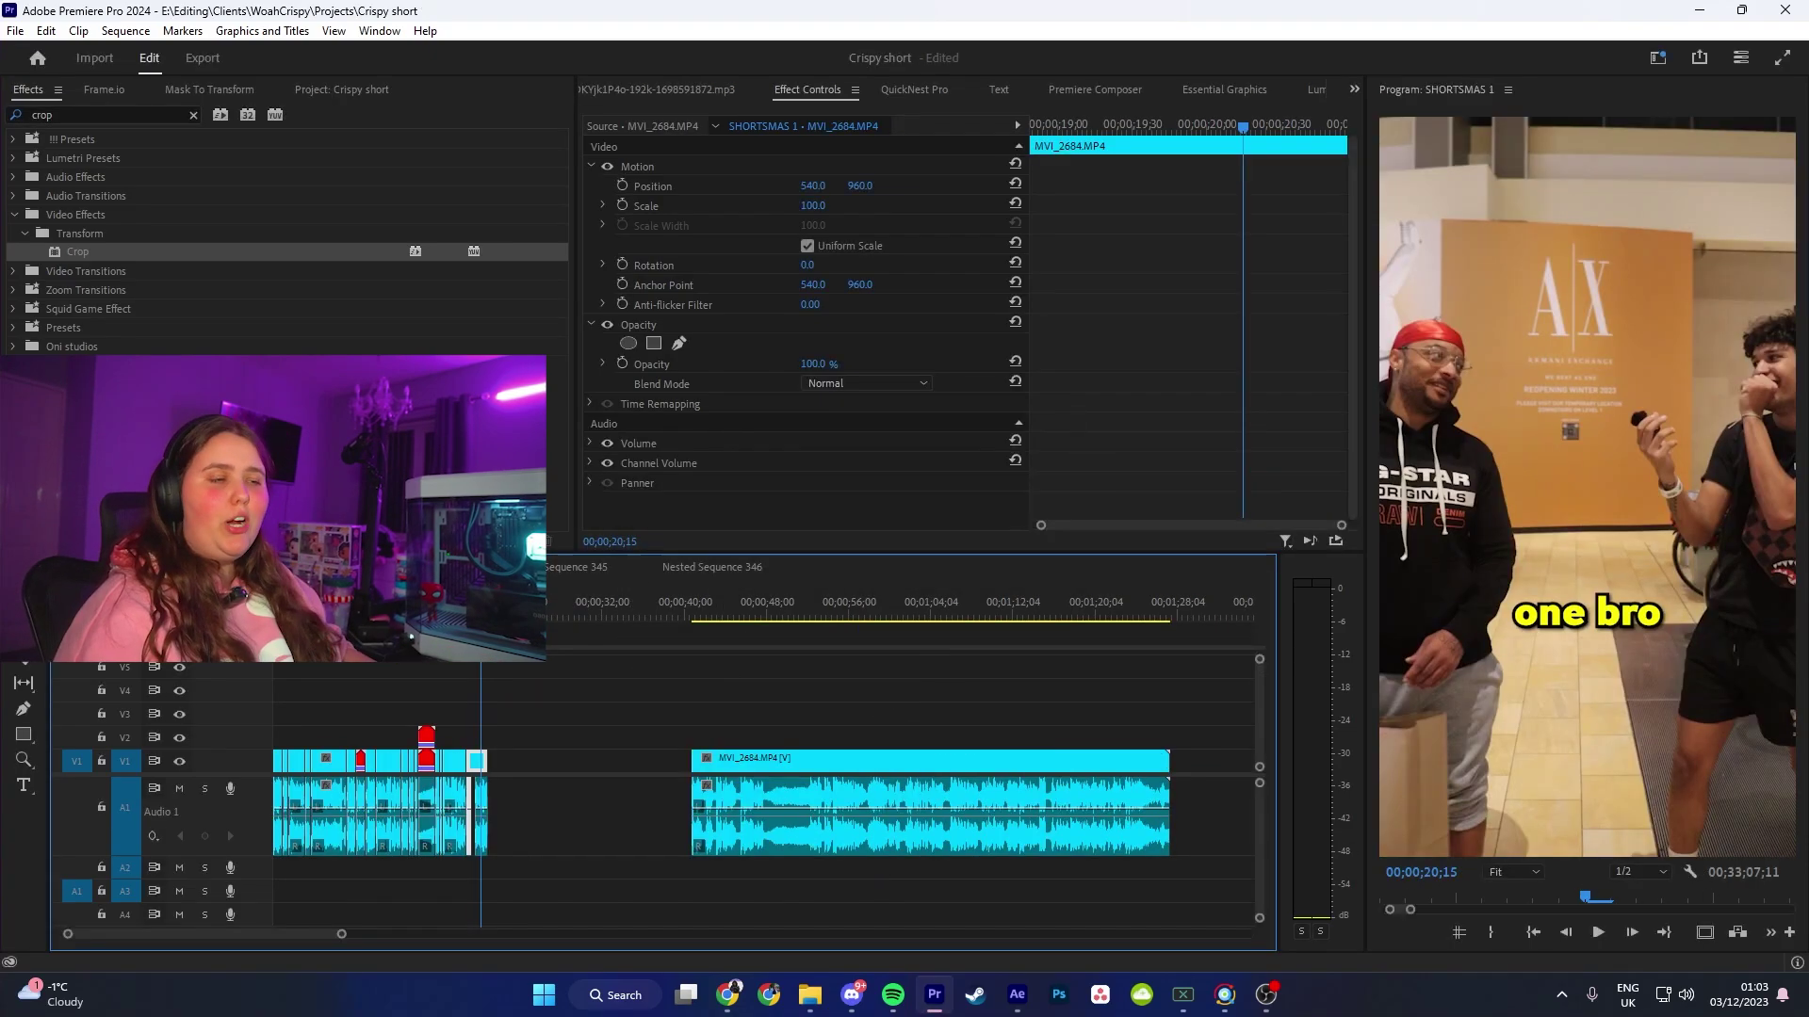
Step: Select every caption in the sequence, upgrade them to graphics, and remove the old caption track
key(Home)
drag(614, 674, 273, 623)
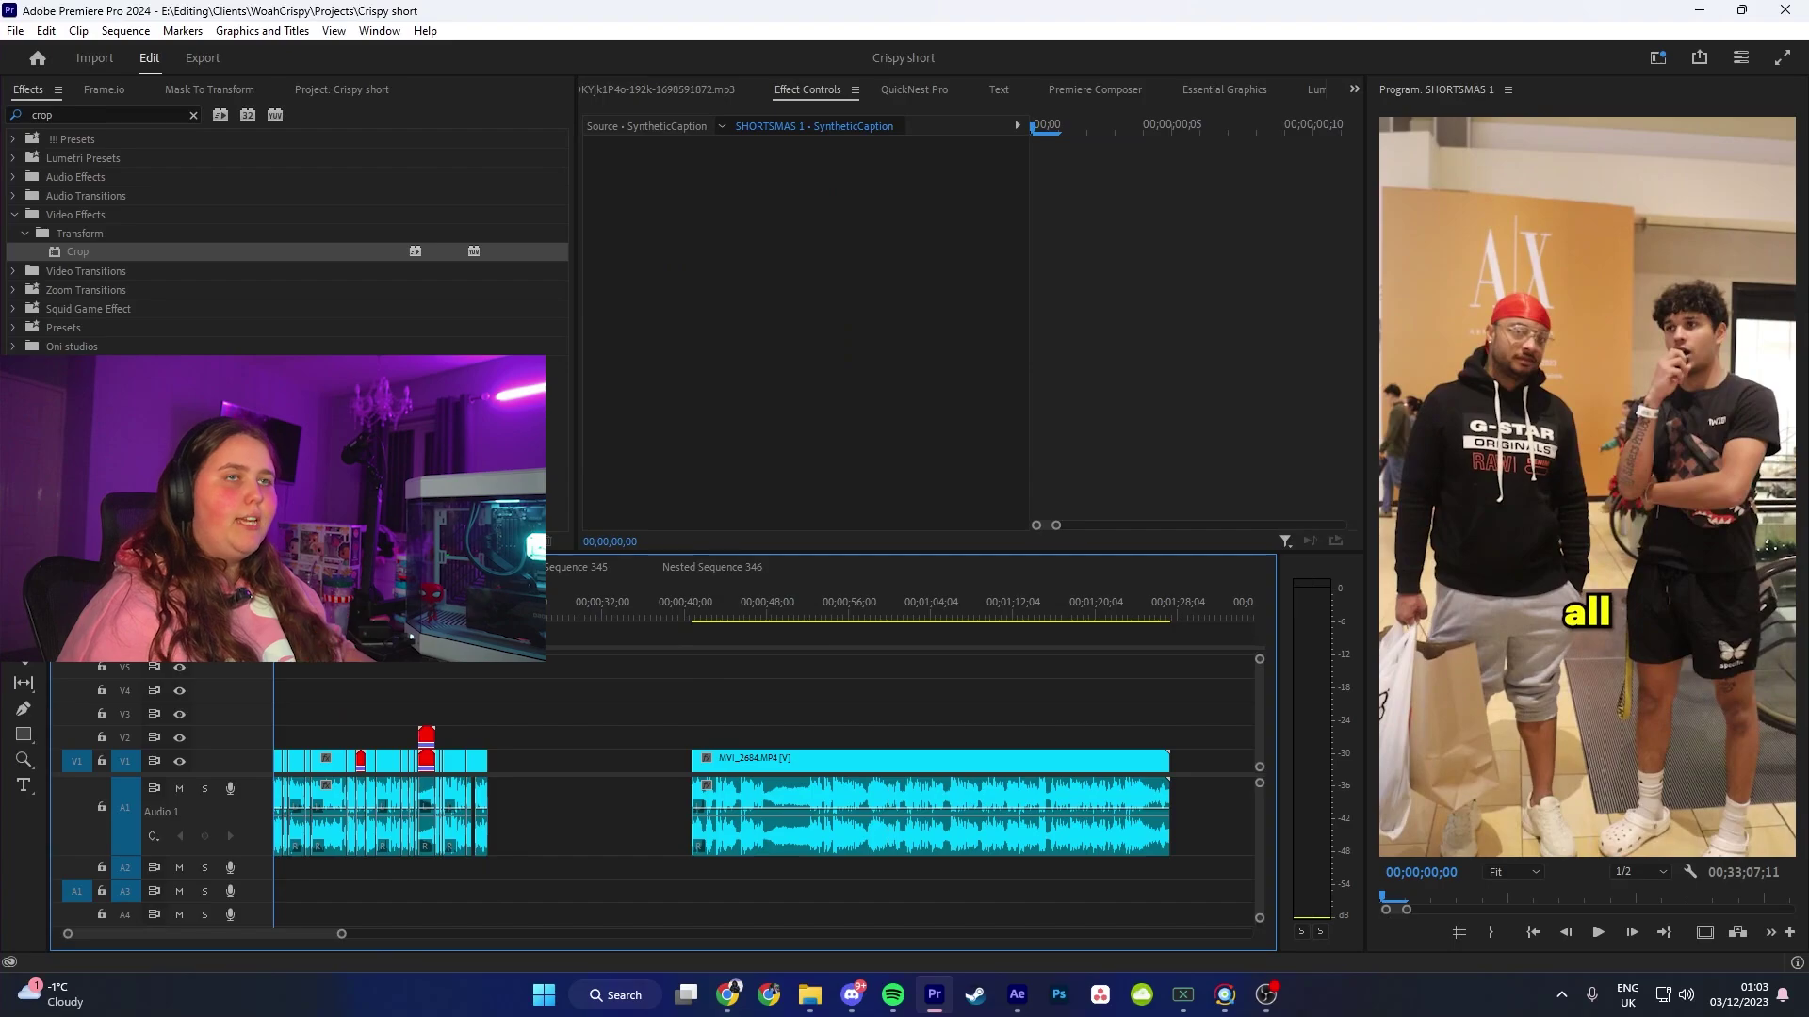
click(263, 31)
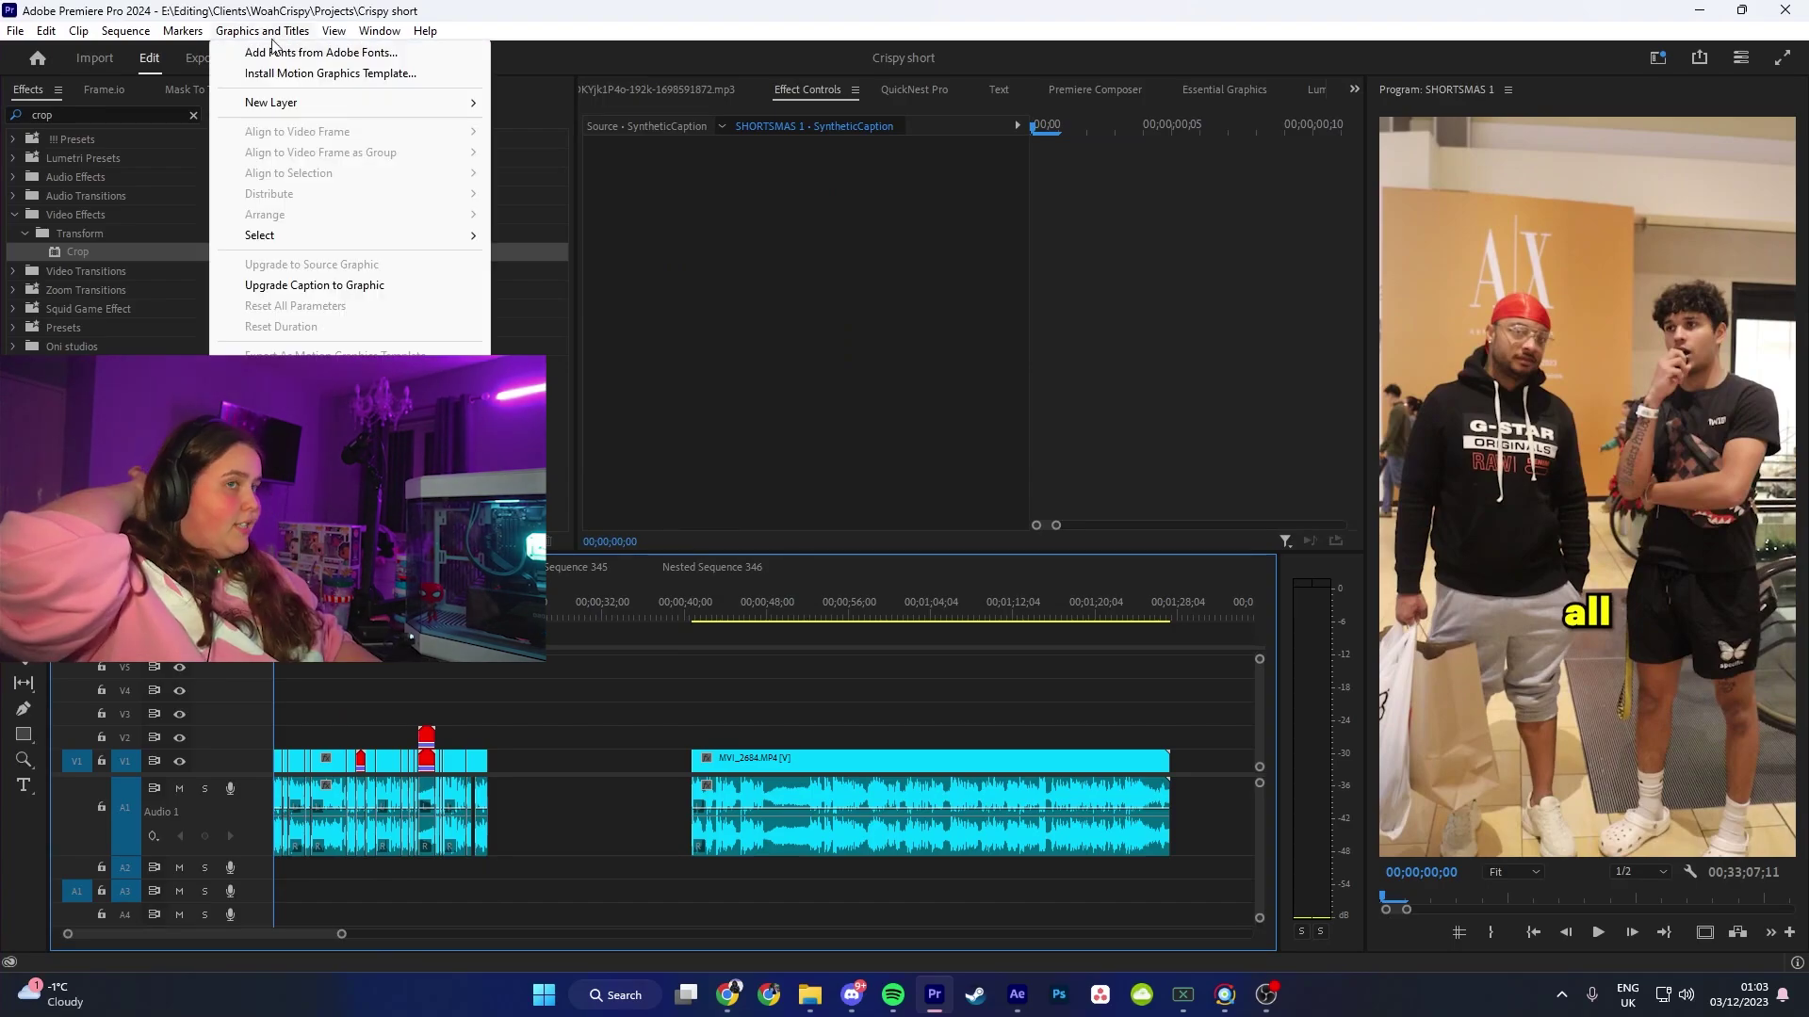
click(283, 285)
key(=)
key(=)
right_click(262, 645)
click(300, 699)
scroll(1258, 705, up, 3)
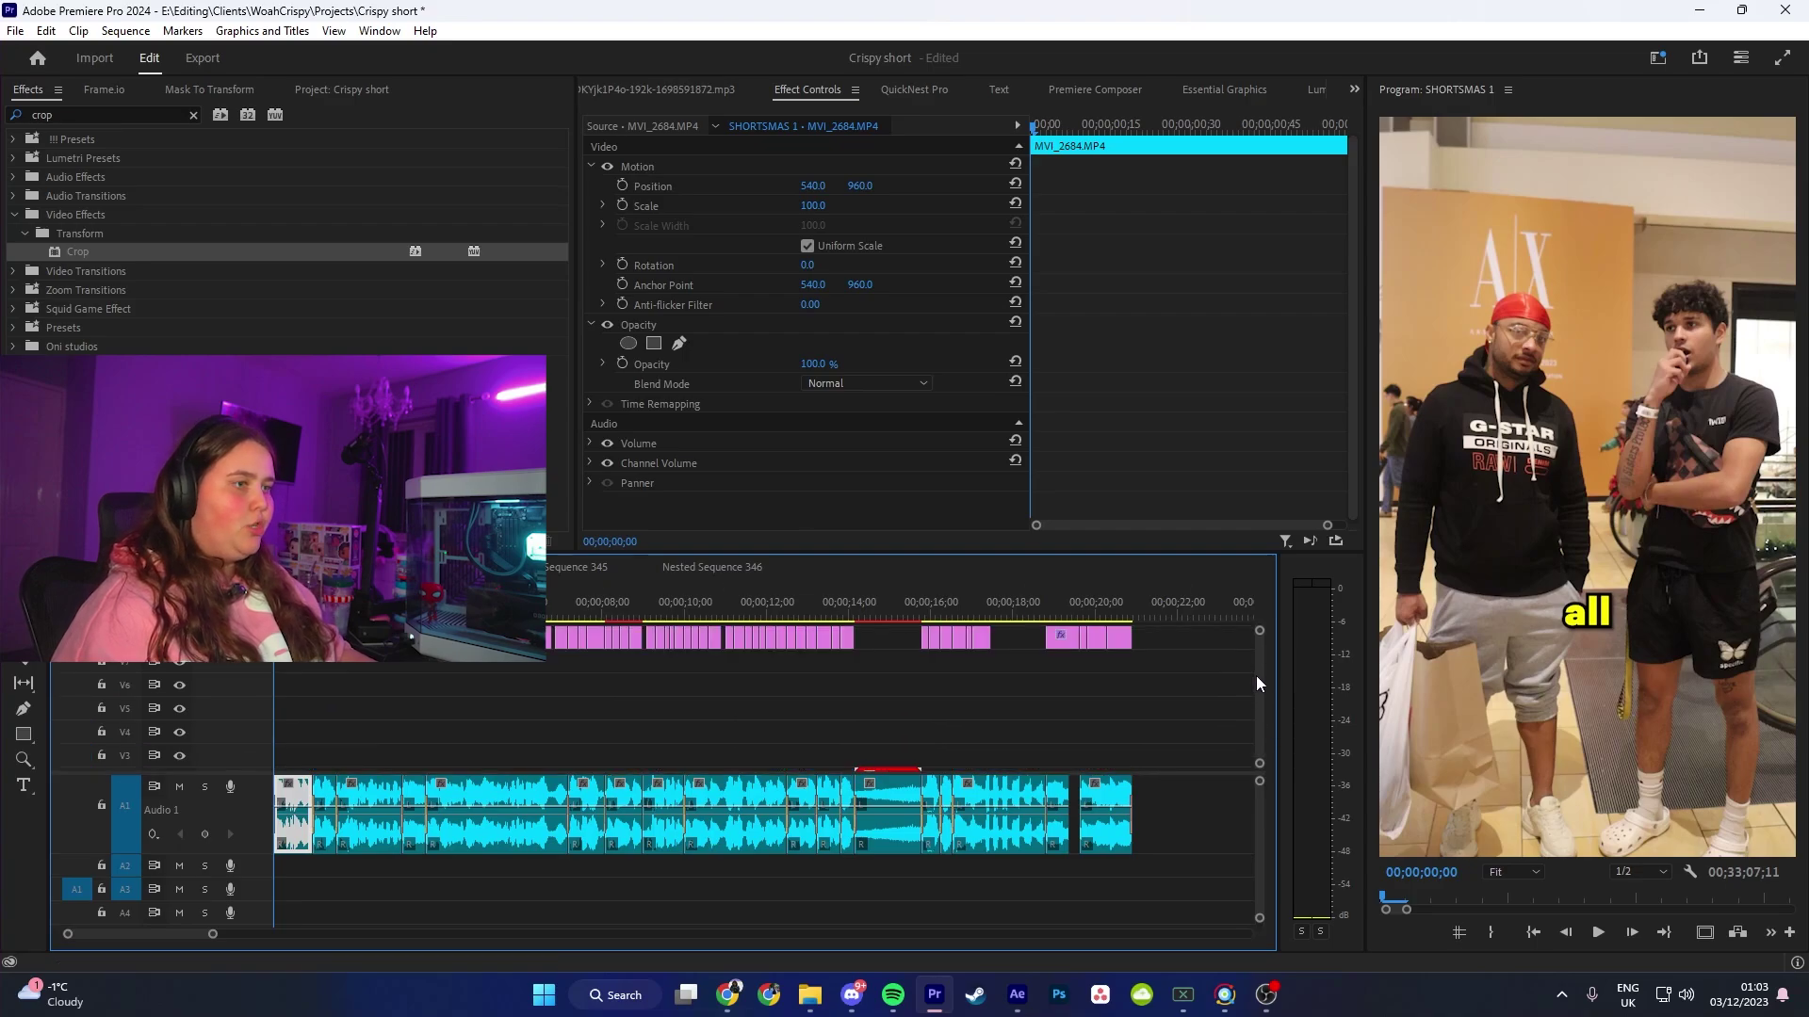
Step: Move all the upgraded caption graphics down together onto track V4
drag(1172, 695, 407, 626)
key(=)
key(=)
key(=)
key(=)
drag(1184, 653, 1191, 751)
scroll(1251, 759, down, 2)
key(minus)
key(minus)
key(minus)
key(minus)
key(minus)
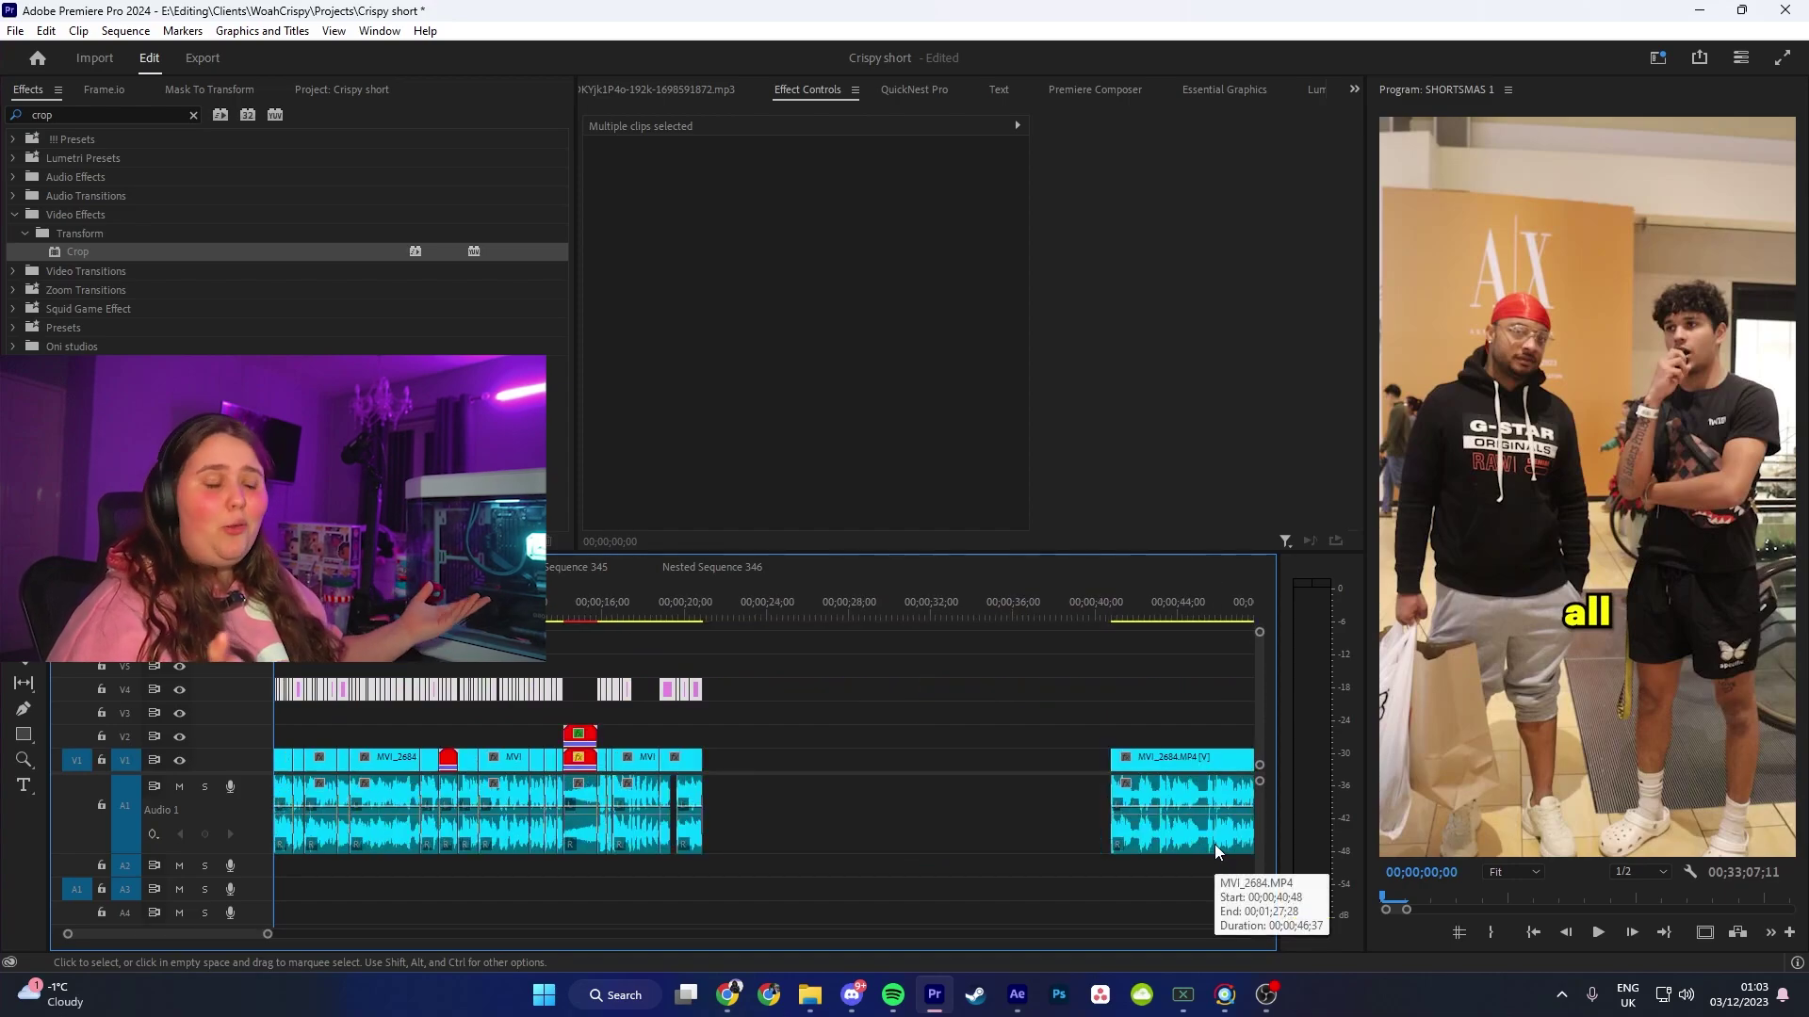
click(879, 731)
key(equal)
key(equal)
key(equal)
key(equal)
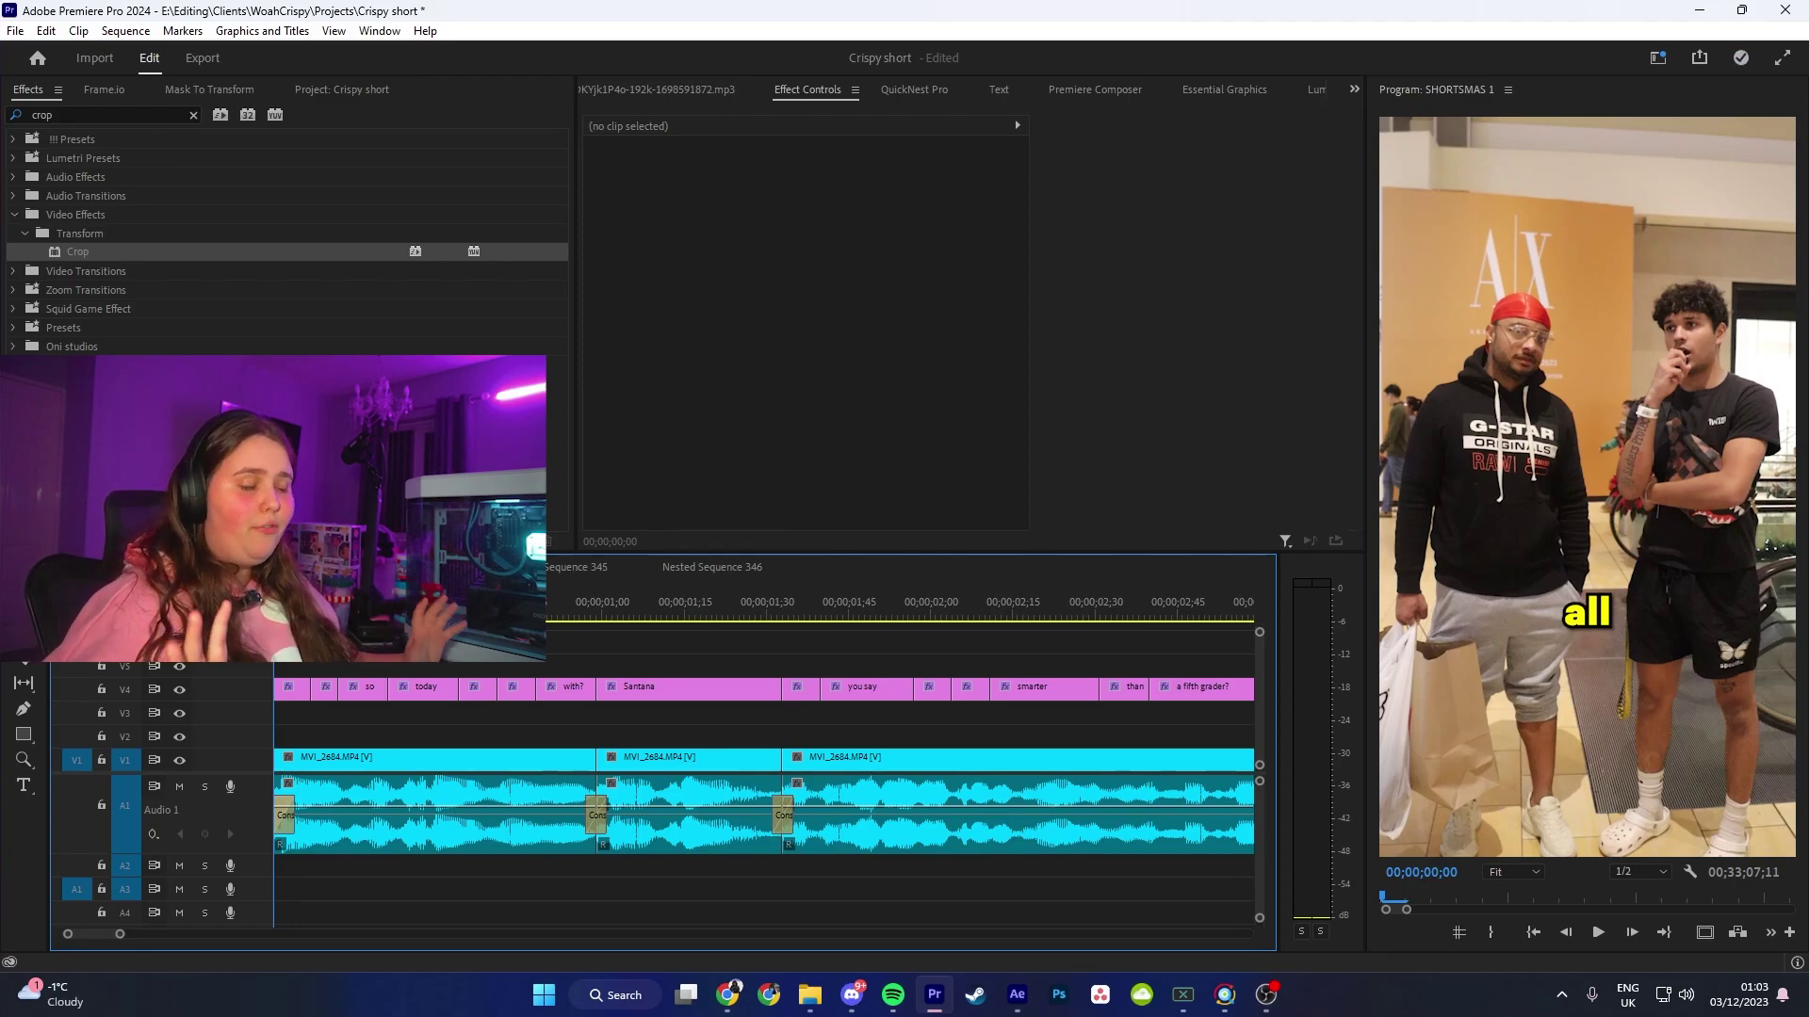
Step: Play the opening clip and move the "Santana" caption graphic up from V4 to V5
click(420, 758)
key(space)
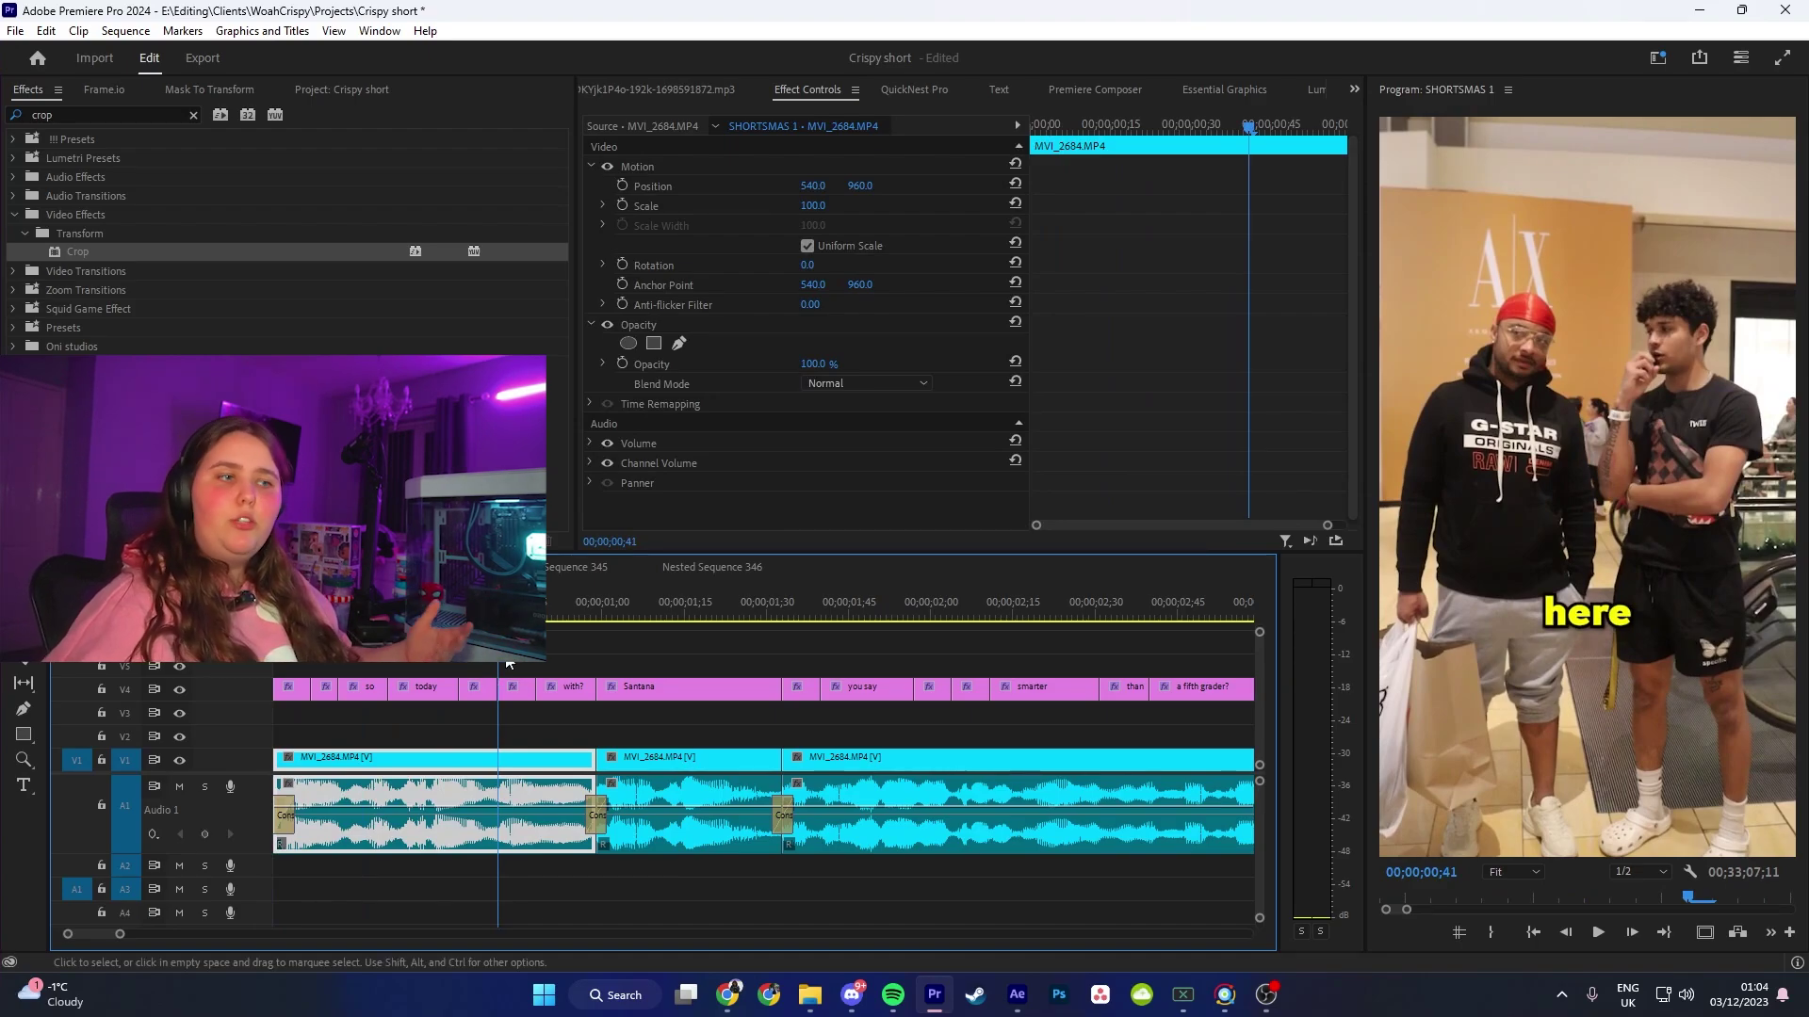
drag(636, 687, 638, 667)
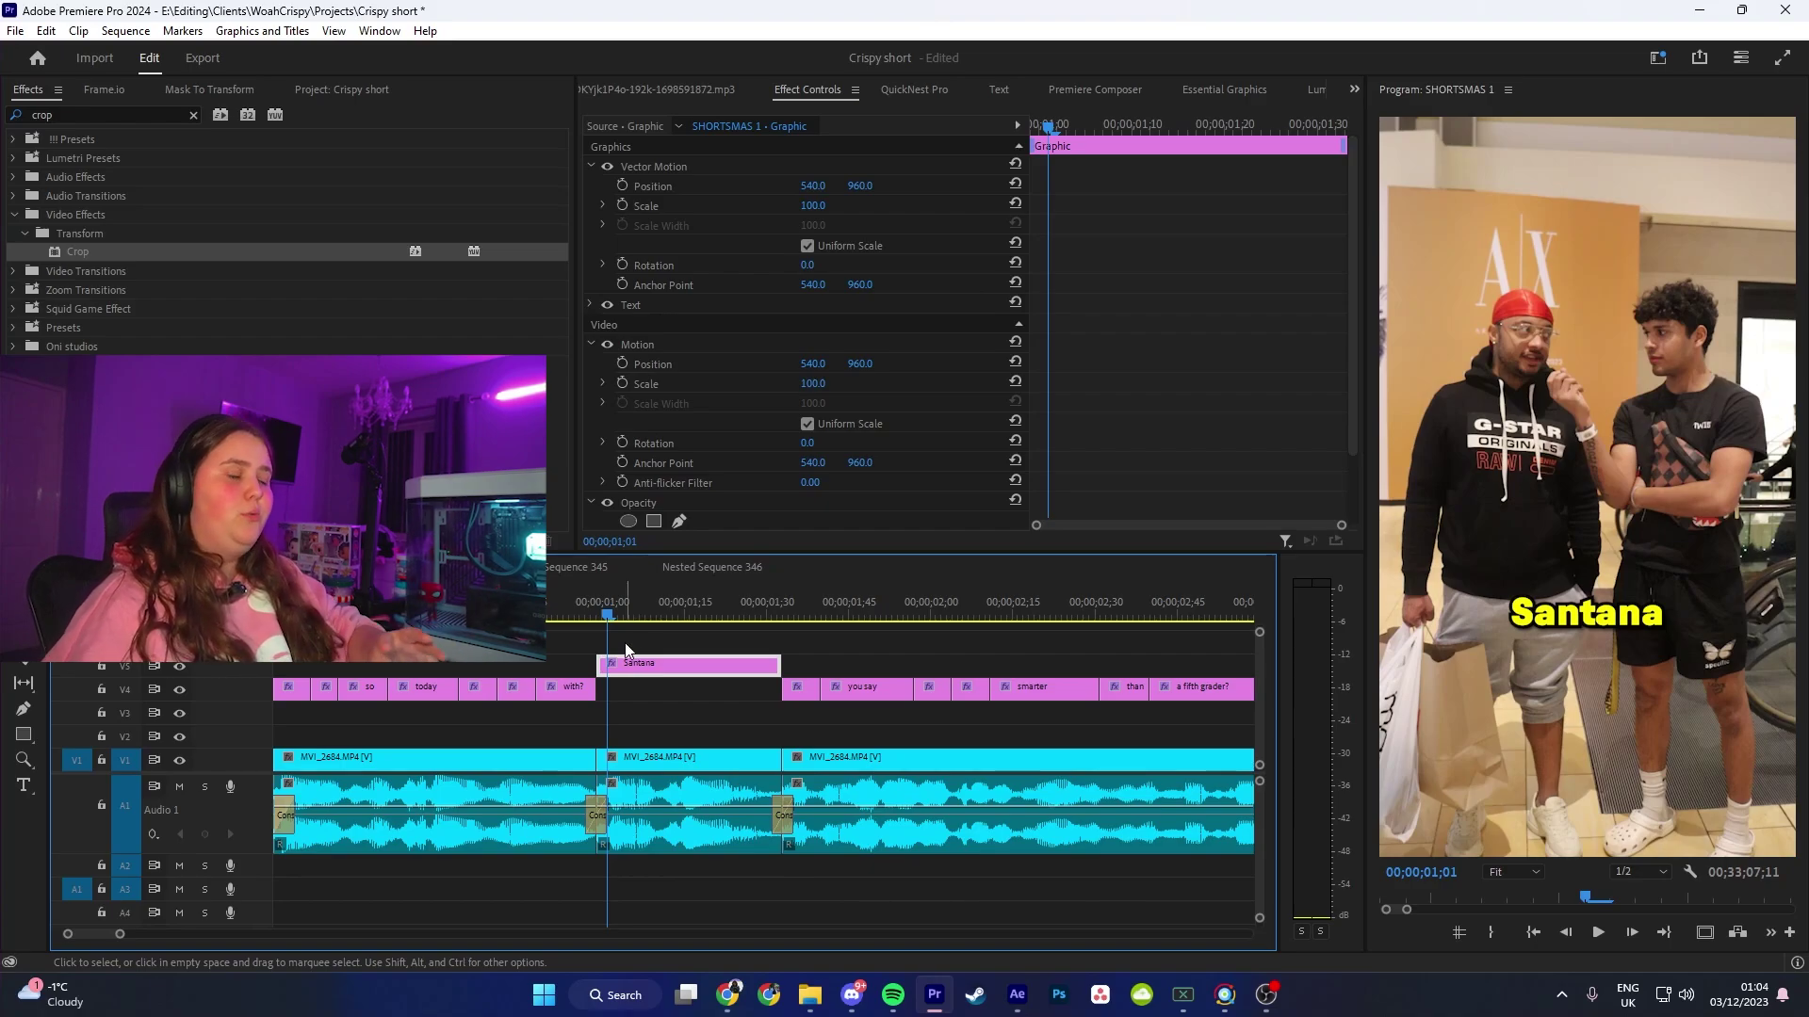
key(minus)
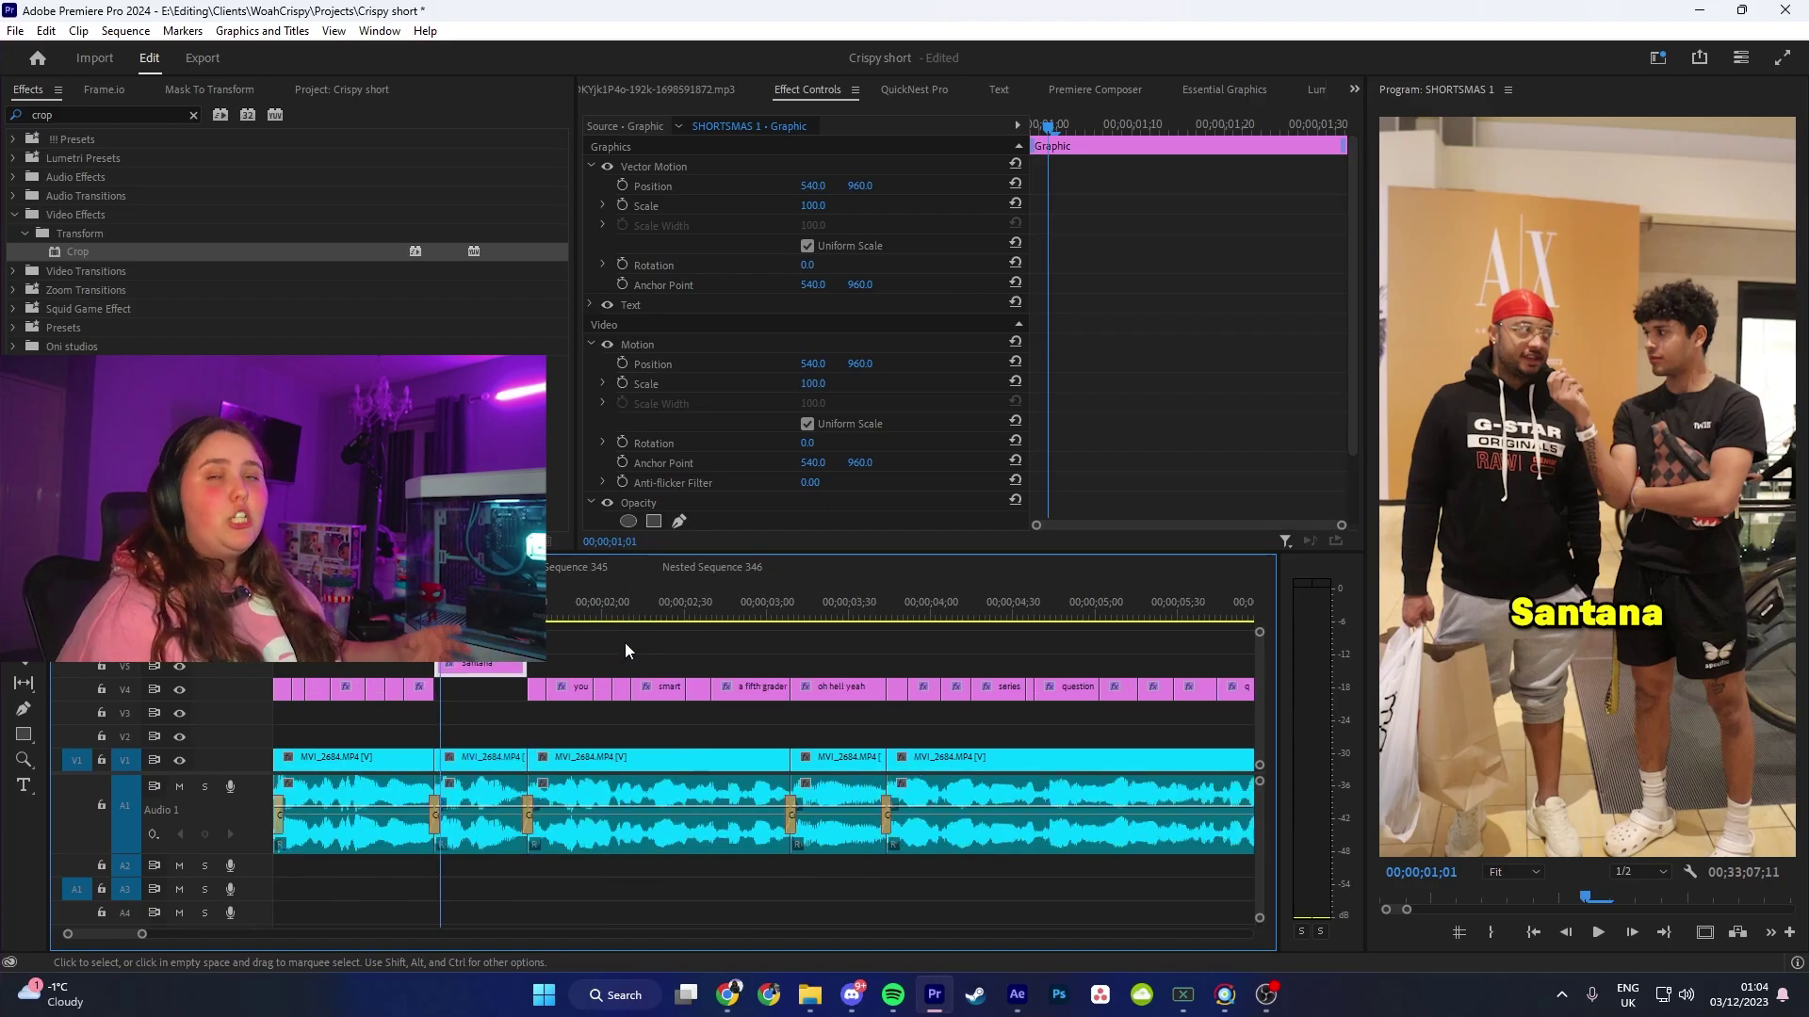
key(equal)
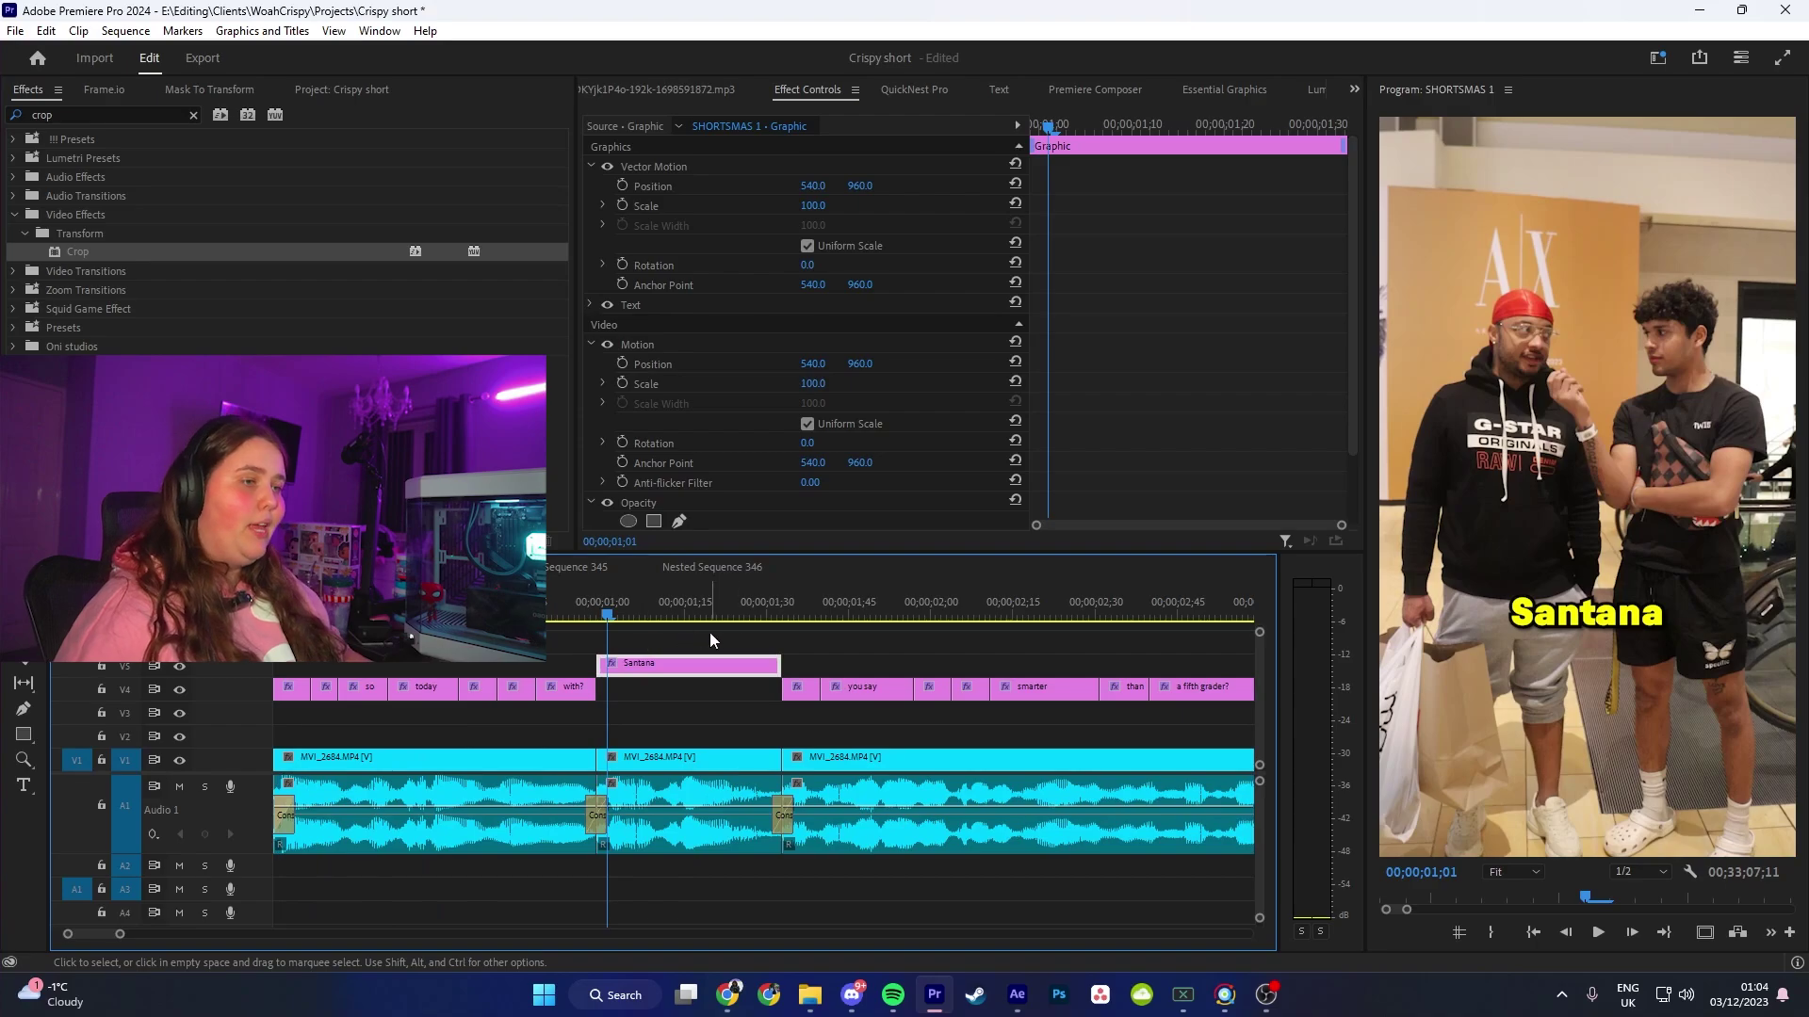
Step: Play through the rest of the short and move the red-durag man's remaining captions, starting with "oh hell yeah", up to V5
click(829, 650)
key(space)
drag(753, 688, 782, 664)
drag(563, 669, 283, 696)
drag(405, 688, 405, 664)
drag(911, 672, 1084, 692)
drag(957, 687, 839, 666)
key(minus)
key(minus)
key(equal)
key(equal)
key(space)
drag(575, 669, 1140, 664)
key(space)
key(minus)
key(minus)
key(minus)
key(minus)
key(minus)
key(minus)
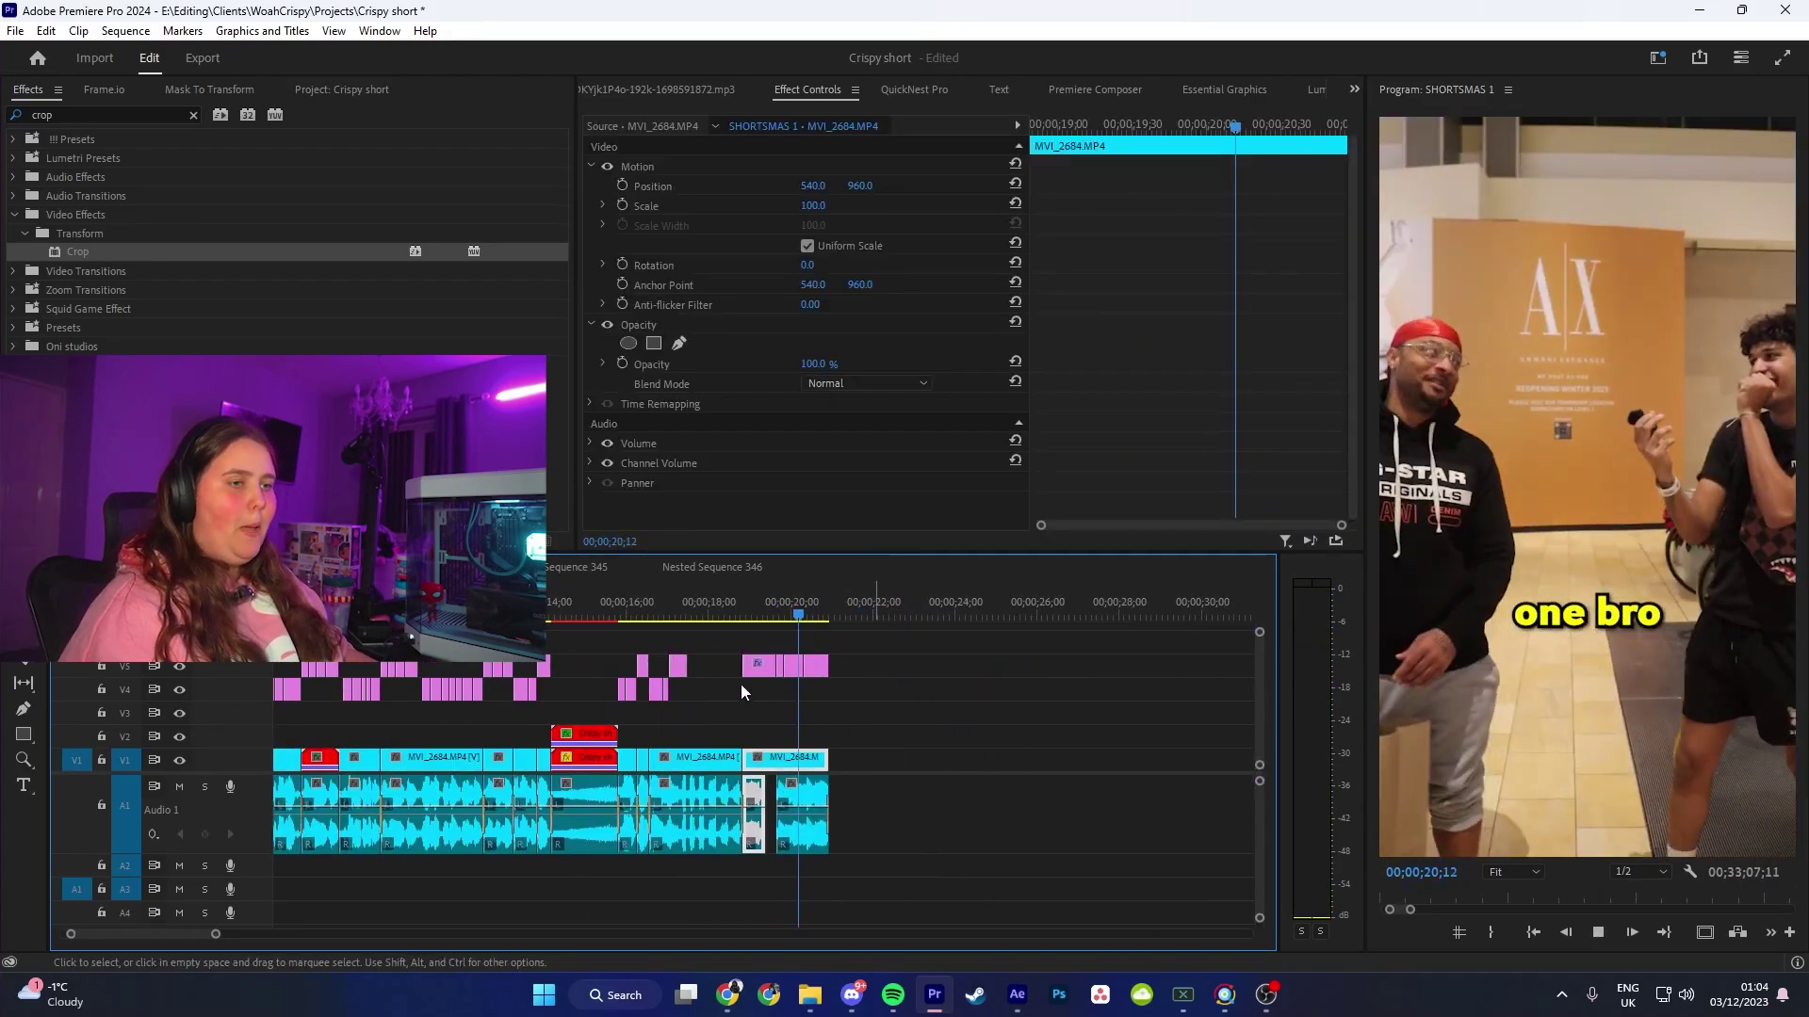
Step: Select all the caption graphics on V5 and give their text the white style
key(Home)
key(equal)
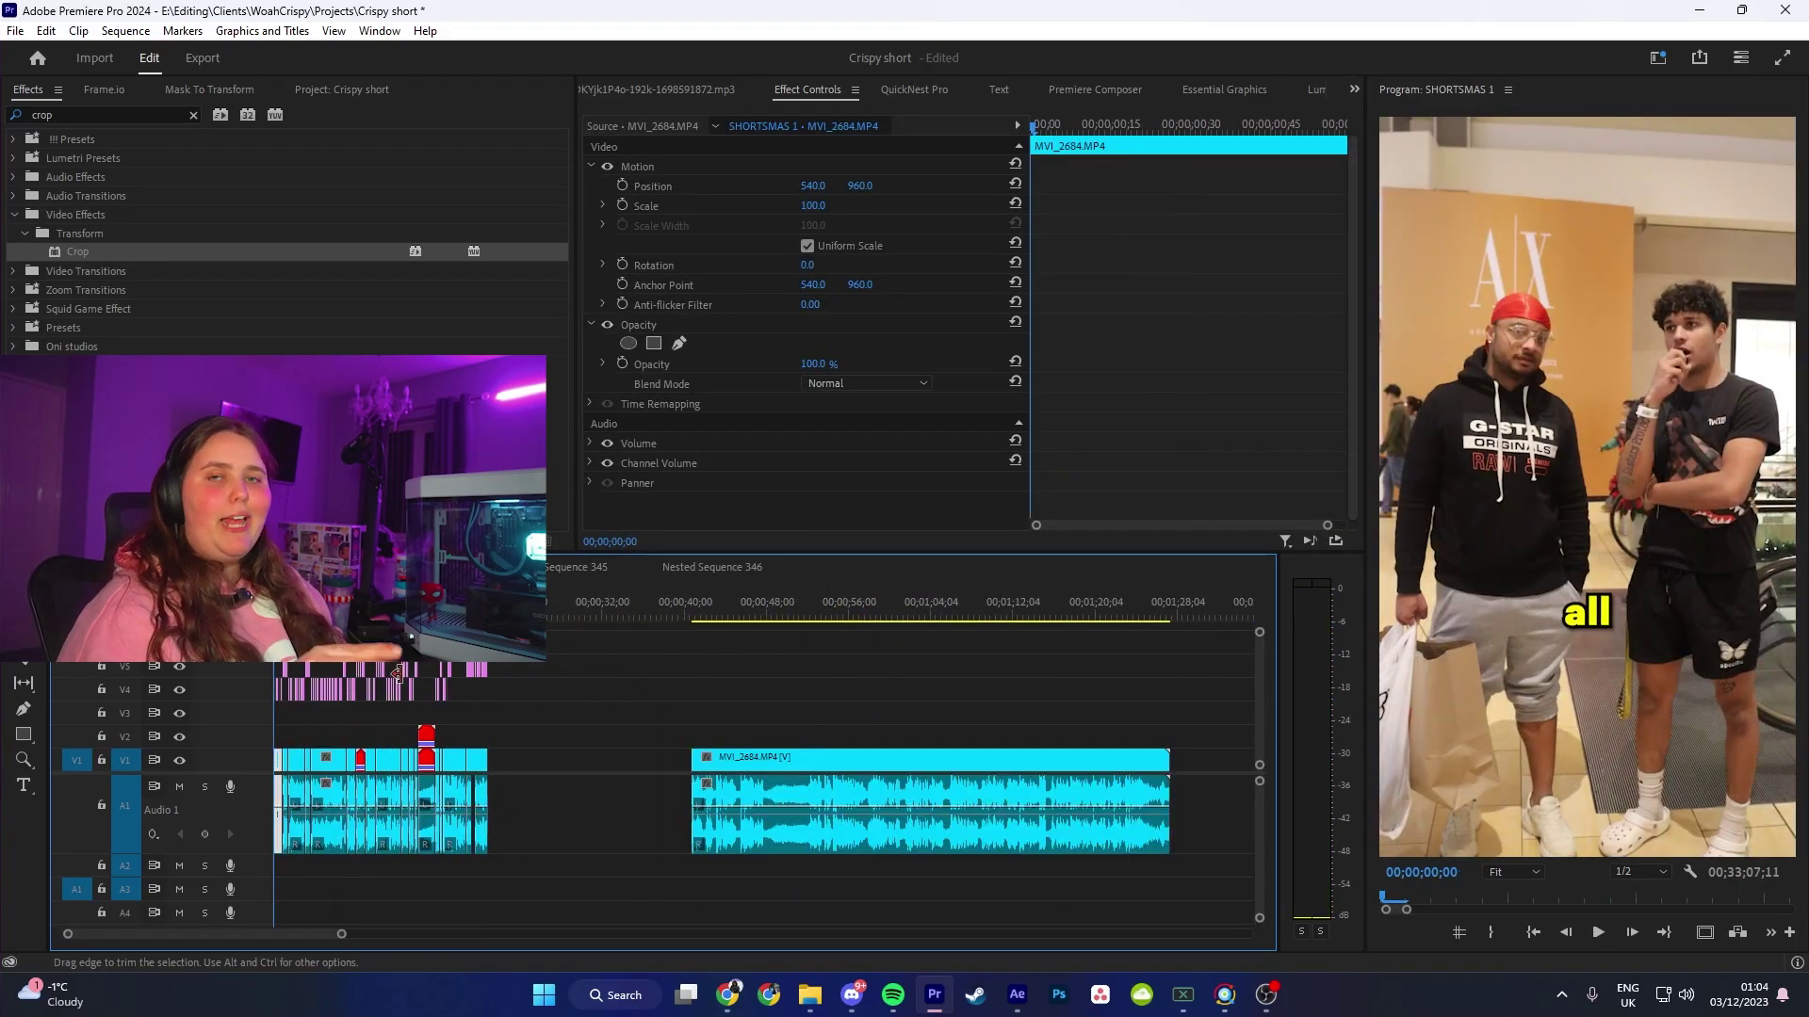
drag(521, 650, 236, 669)
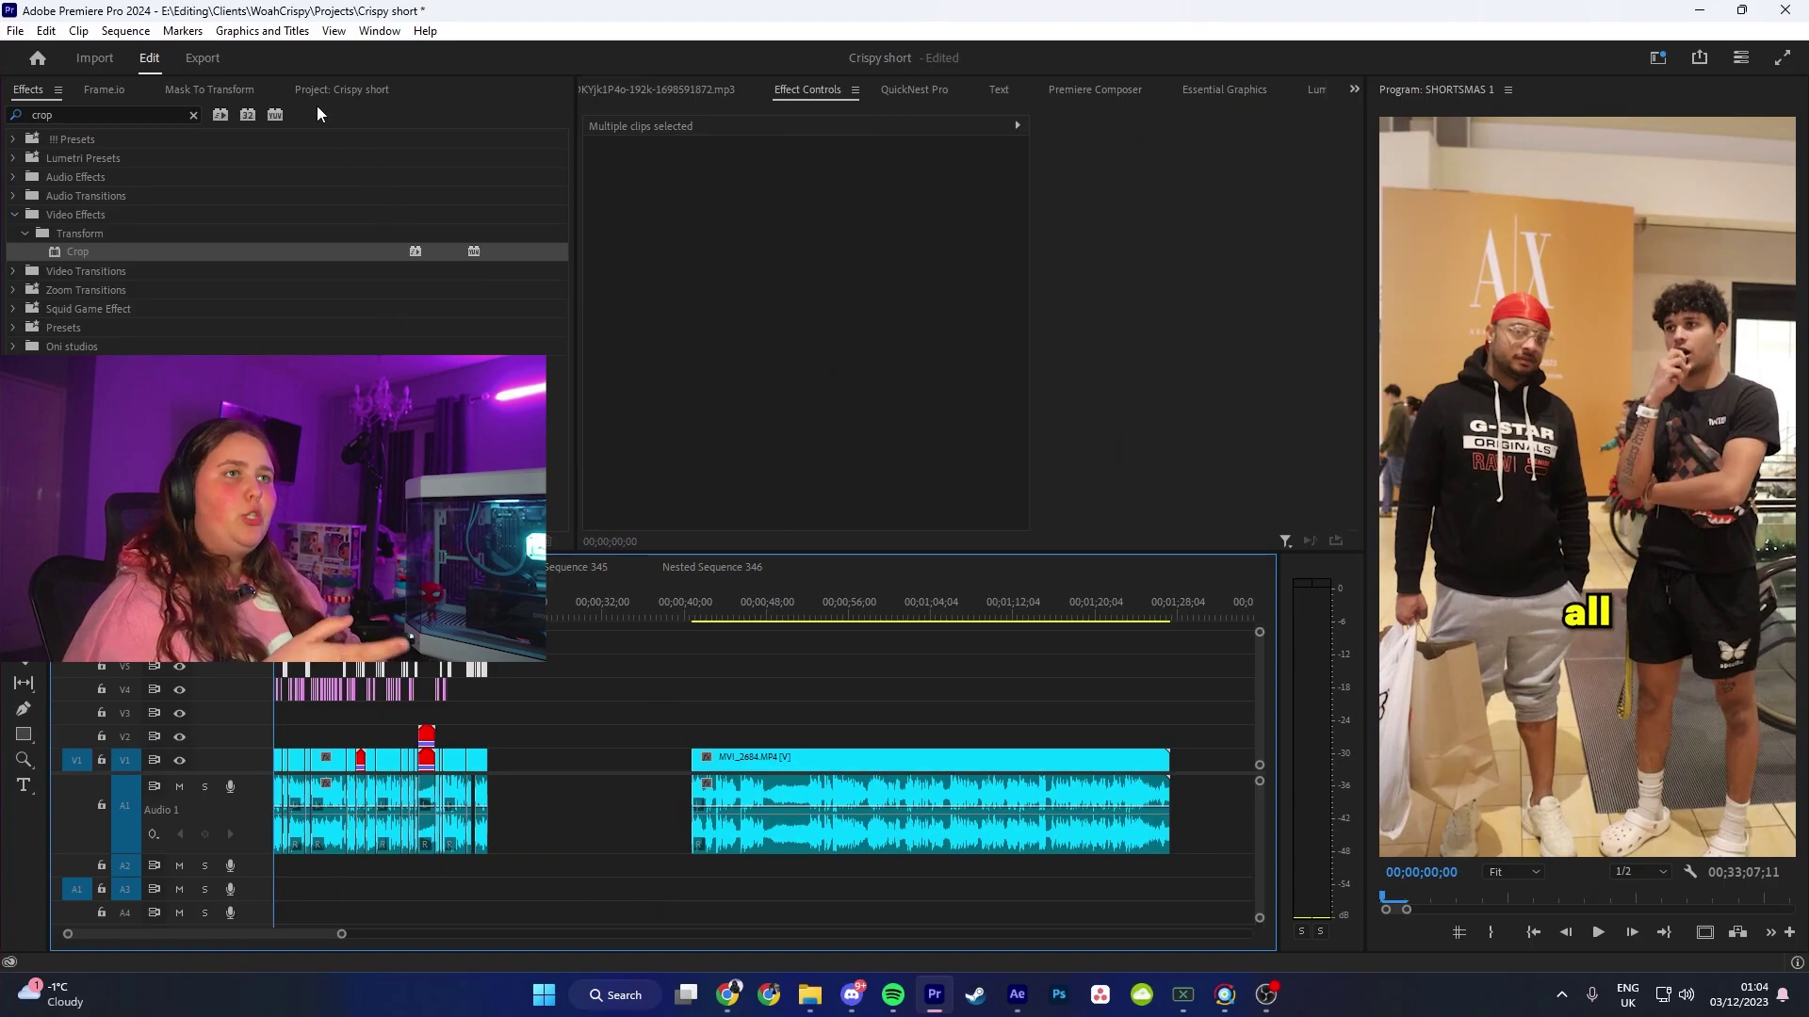
click(348, 90)
drag(556, 341, 556, 464)
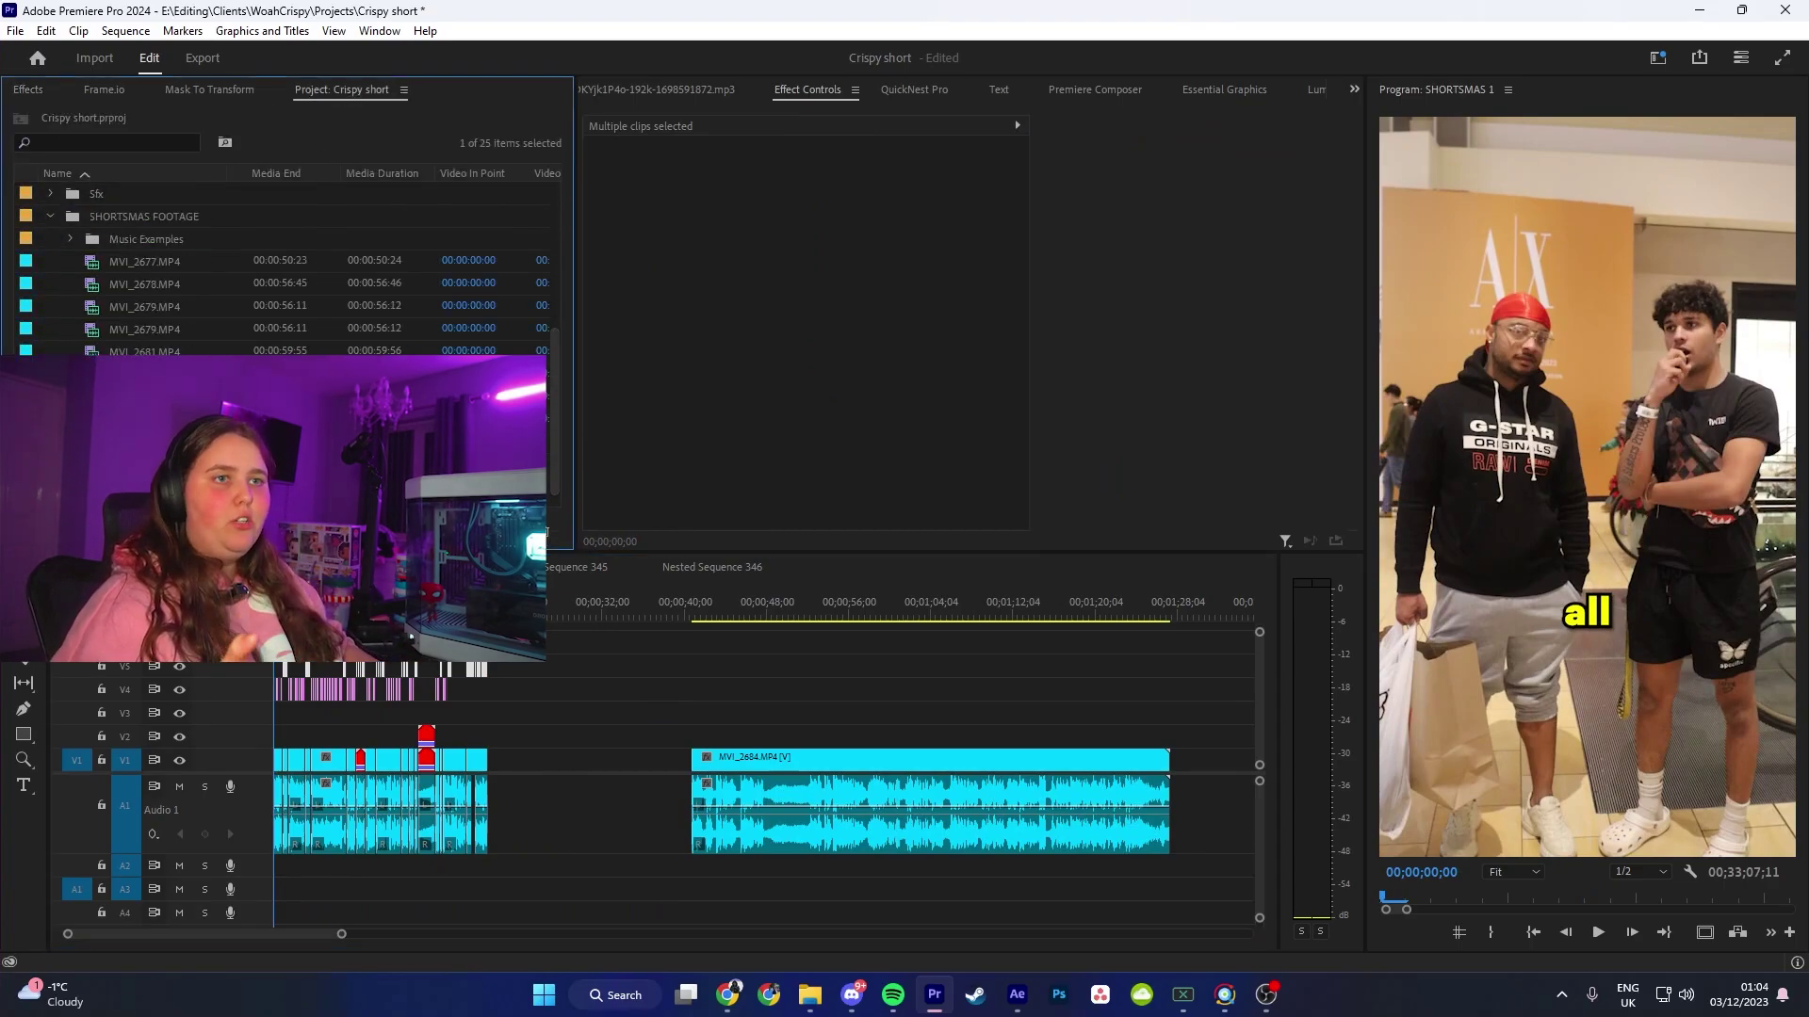
scroll(546, 532, down, 1)
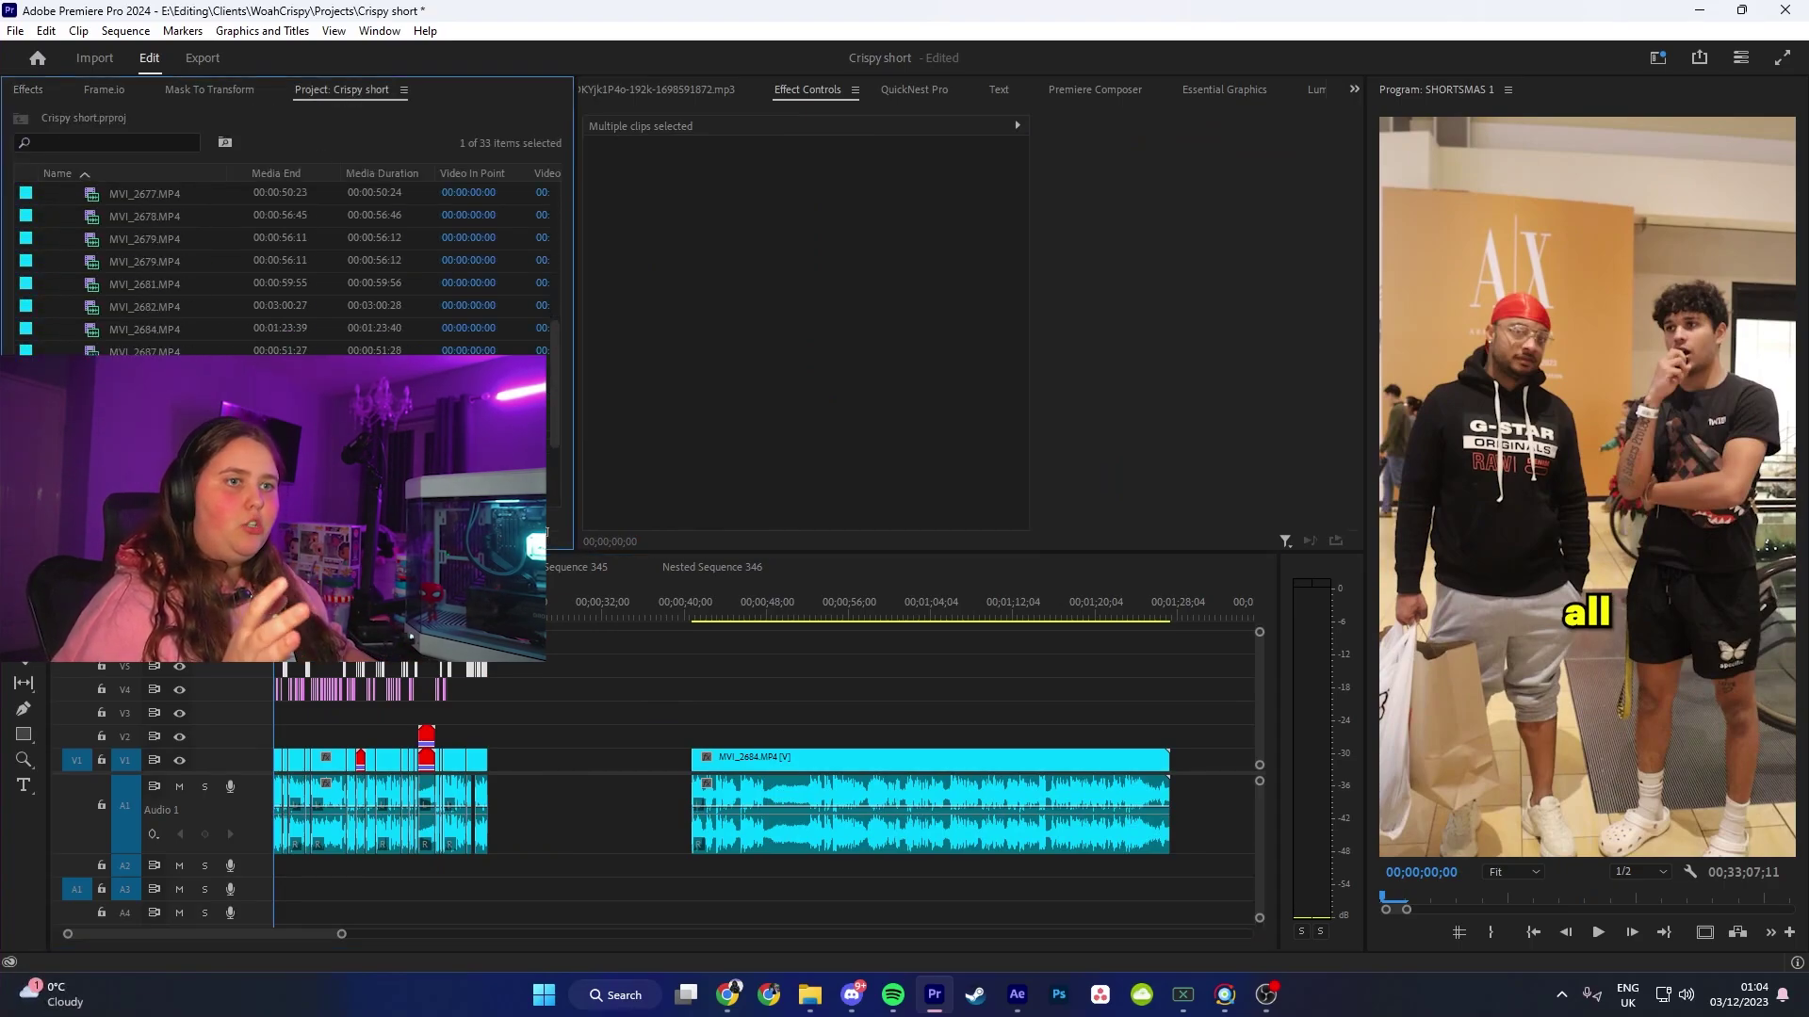
Step: Play parts of the timeline to check the caption colours of the two speakers
click(351, 608)
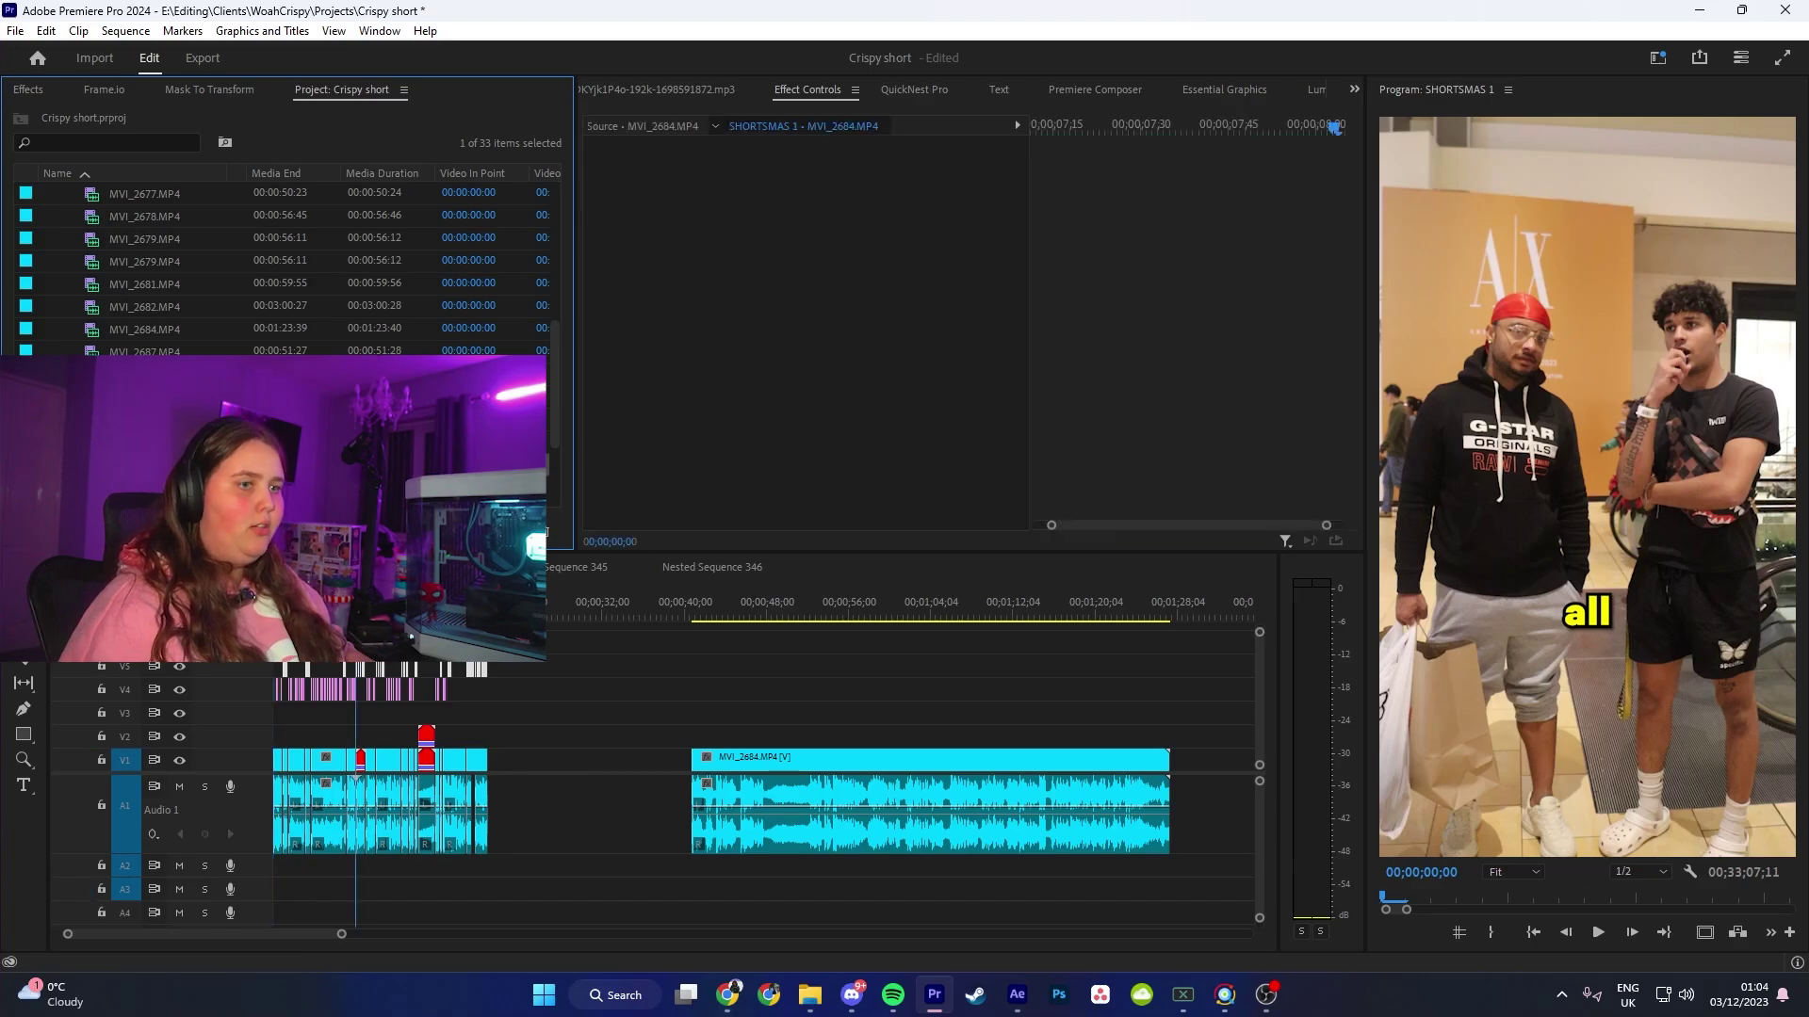
key(space)
key(=)
key(space)
key(=)
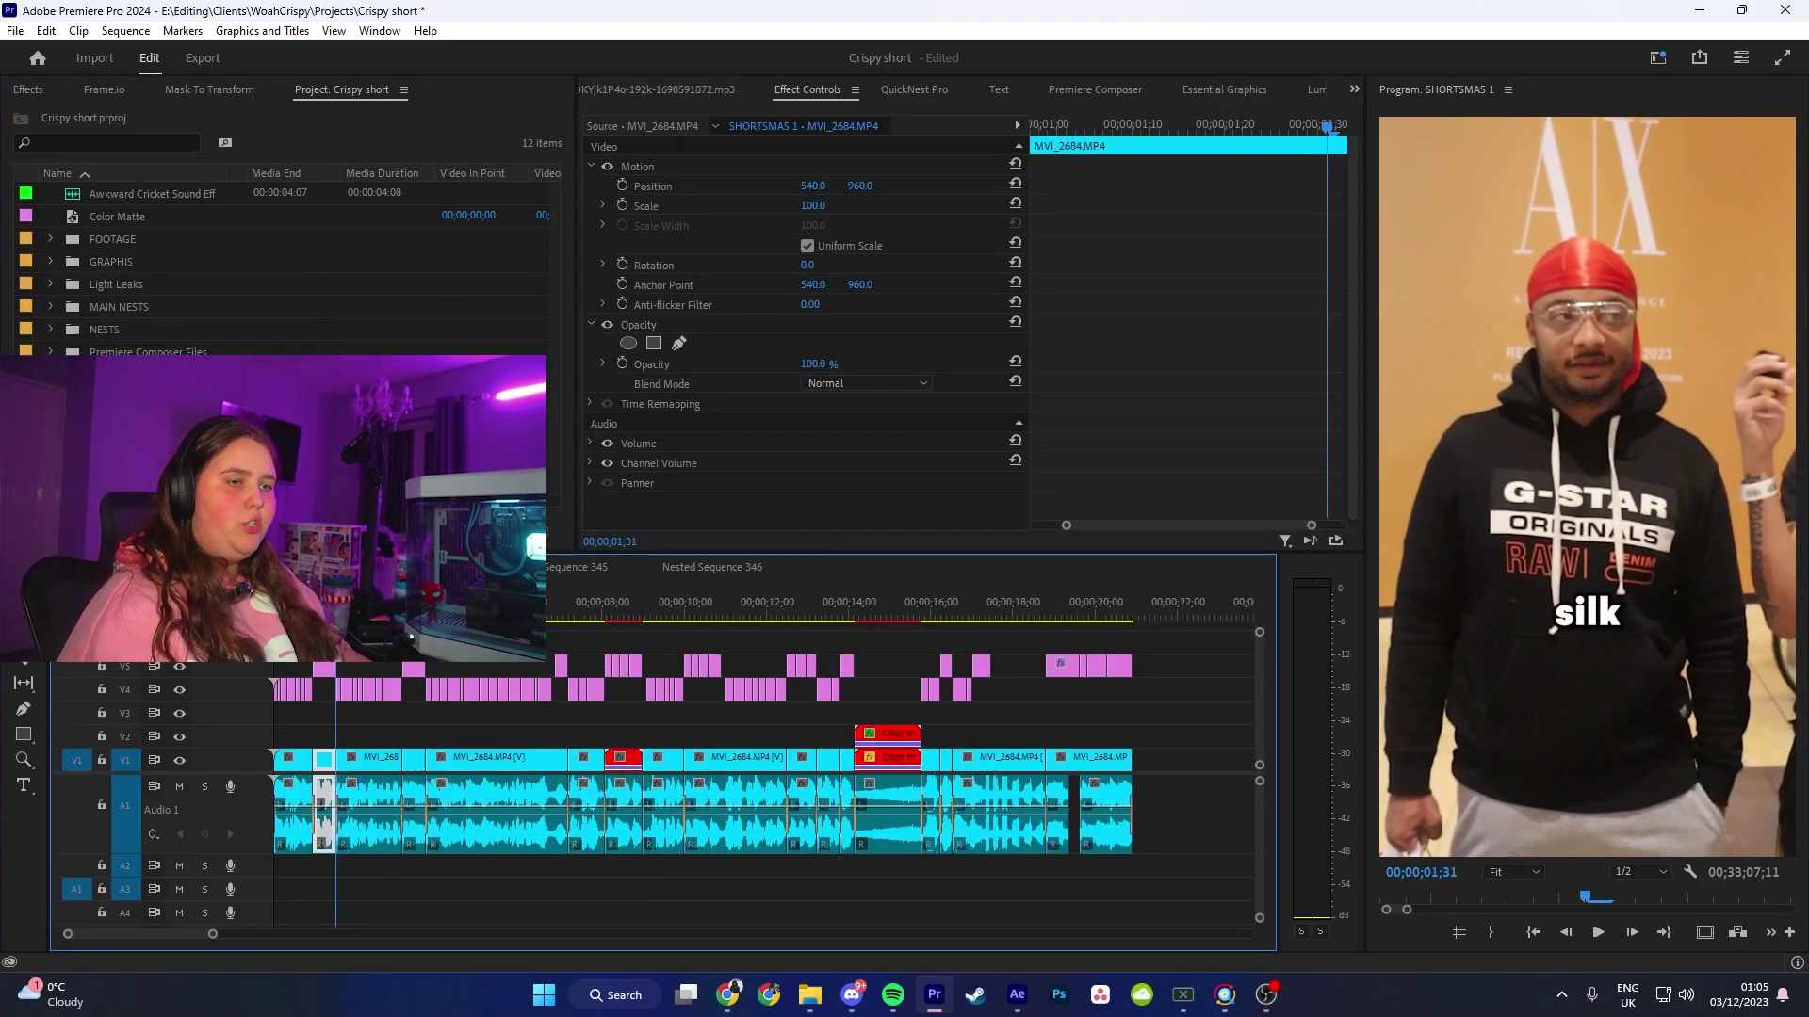
key(Home)
key(=)
key(=)
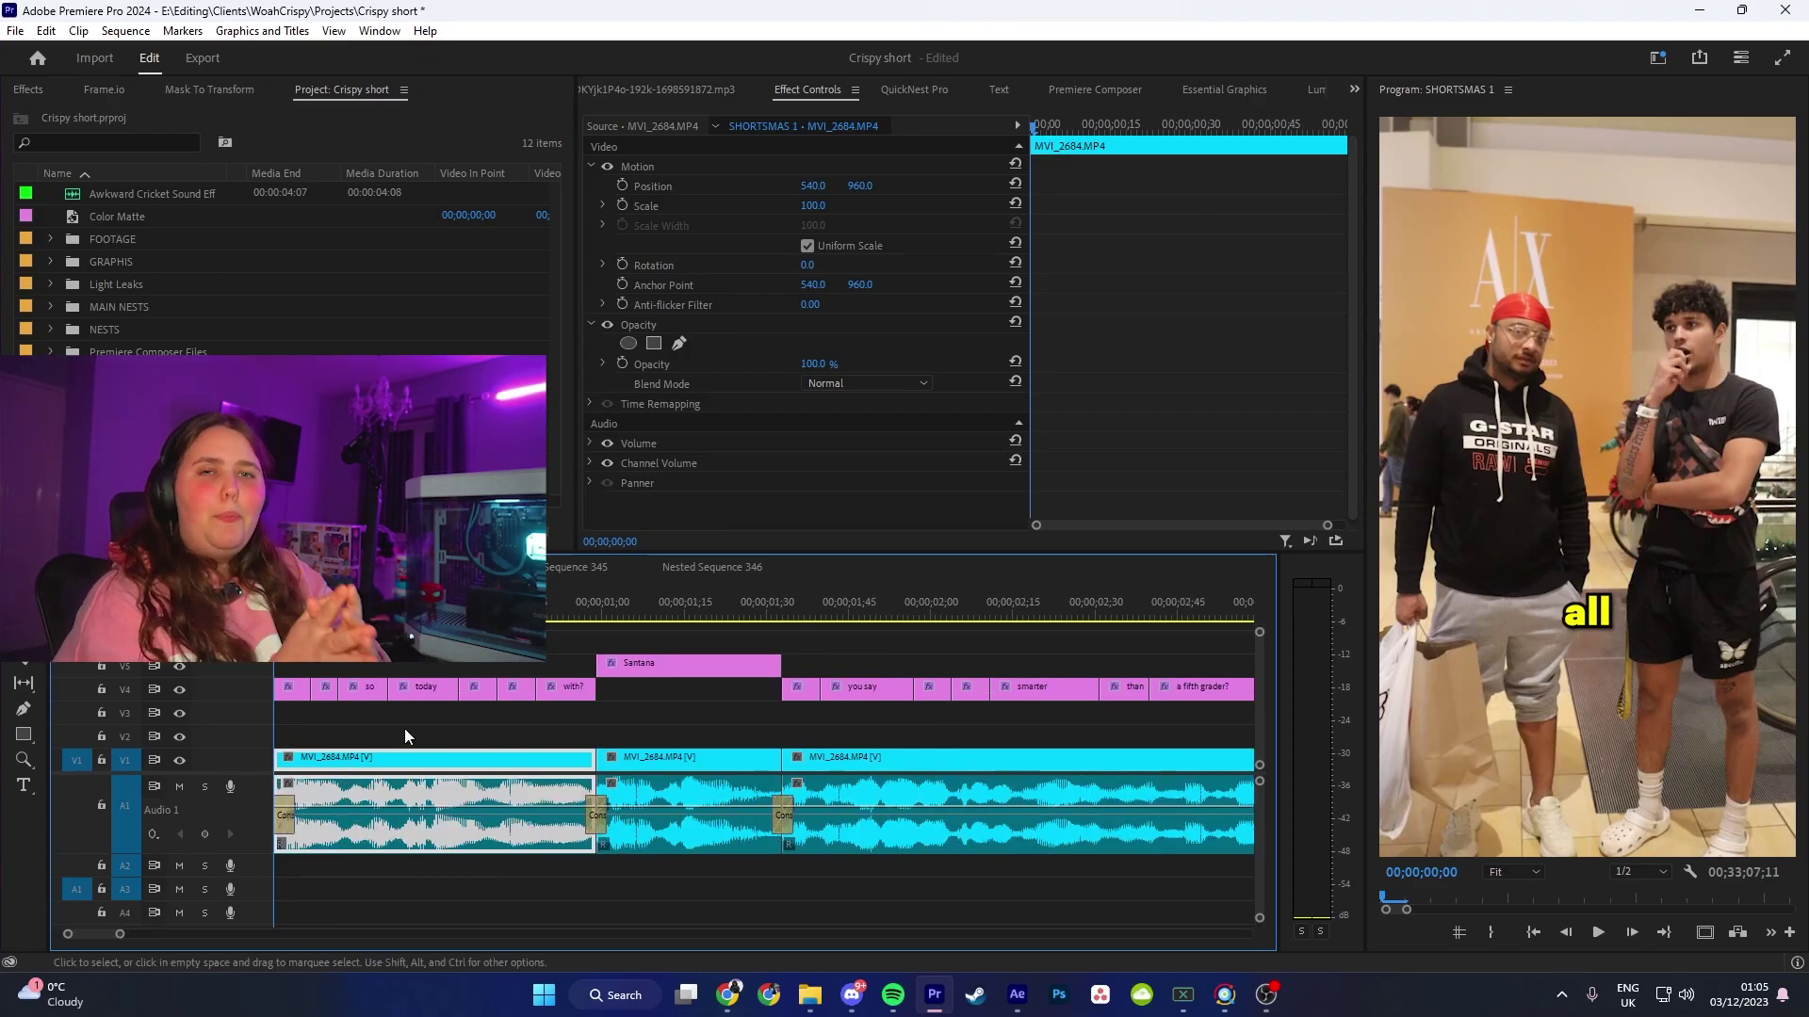
Step: Nest the opening V4 captions, from "all" through "with?", into one nested sequence
click(601, 731)
key(minus)
drag(521, 601, 274, 659)
key(equal)
key(equal)
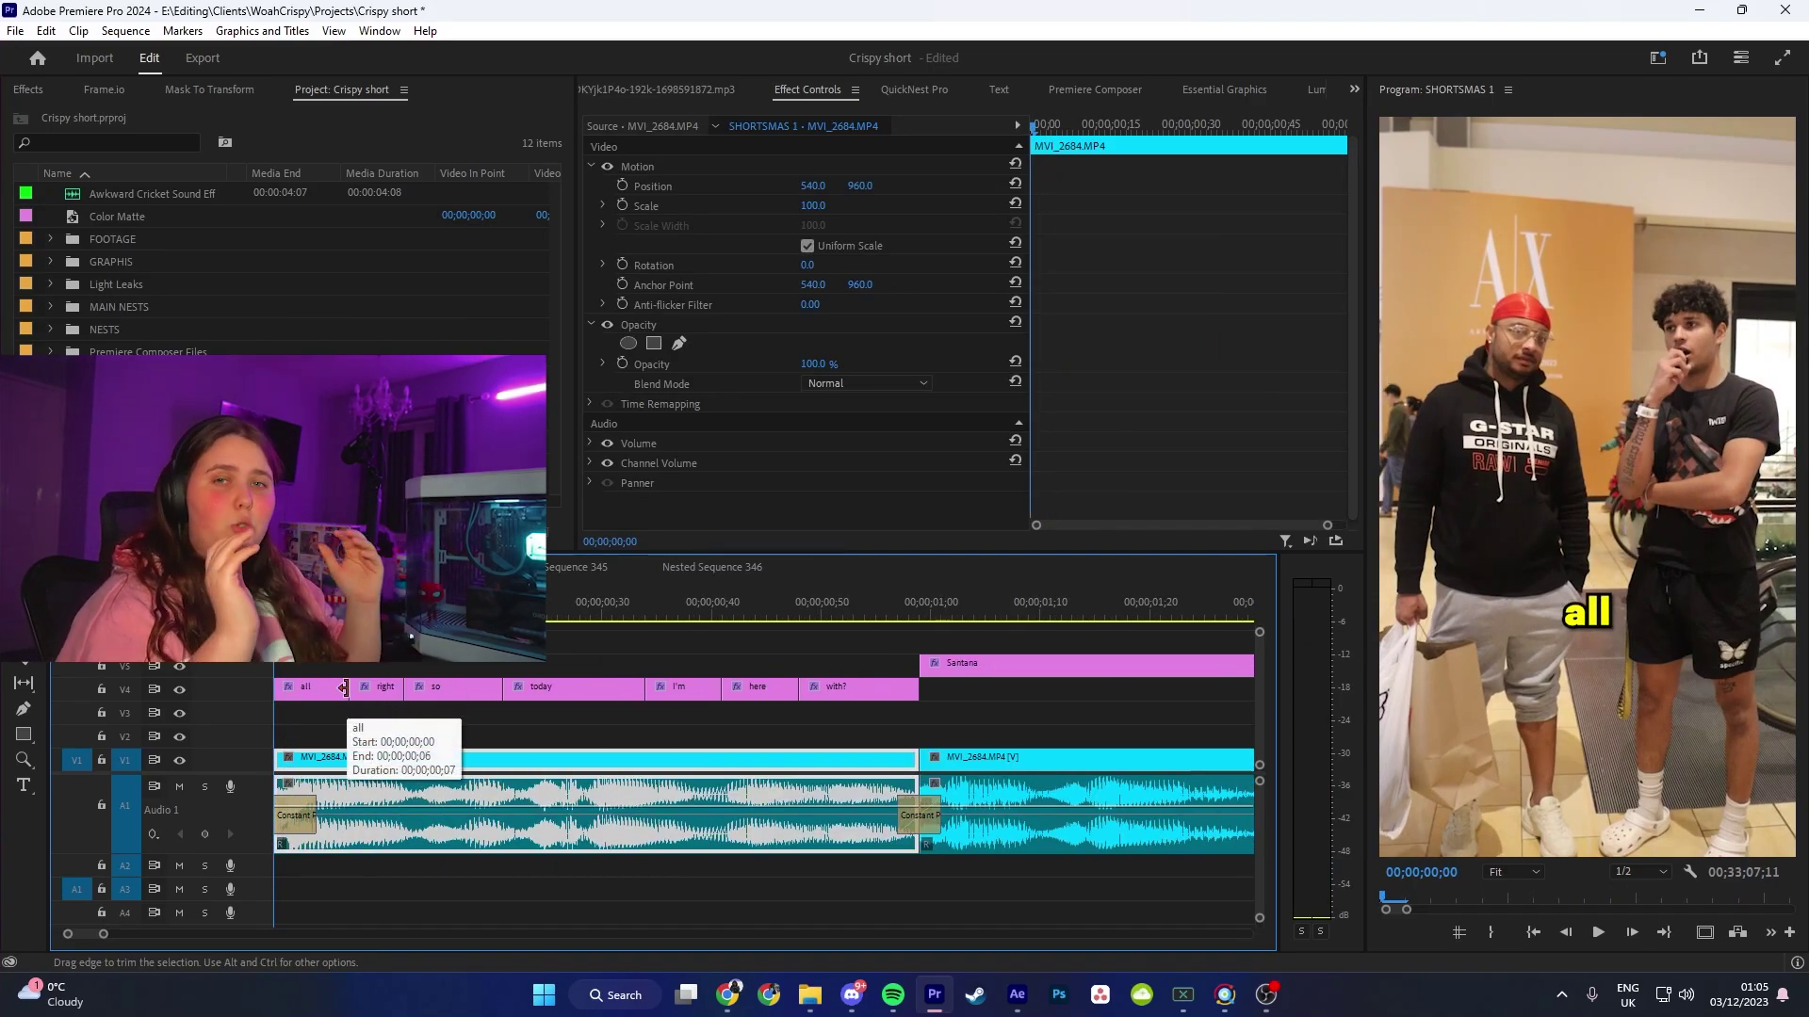
drag(298, 647, 829, 737)
key(n)
key(Return)
Step: Nest the "Santana" caption on V5 into its own sequence
drag(597, 606, 940, 627)
key(minus)
key(alt+n)
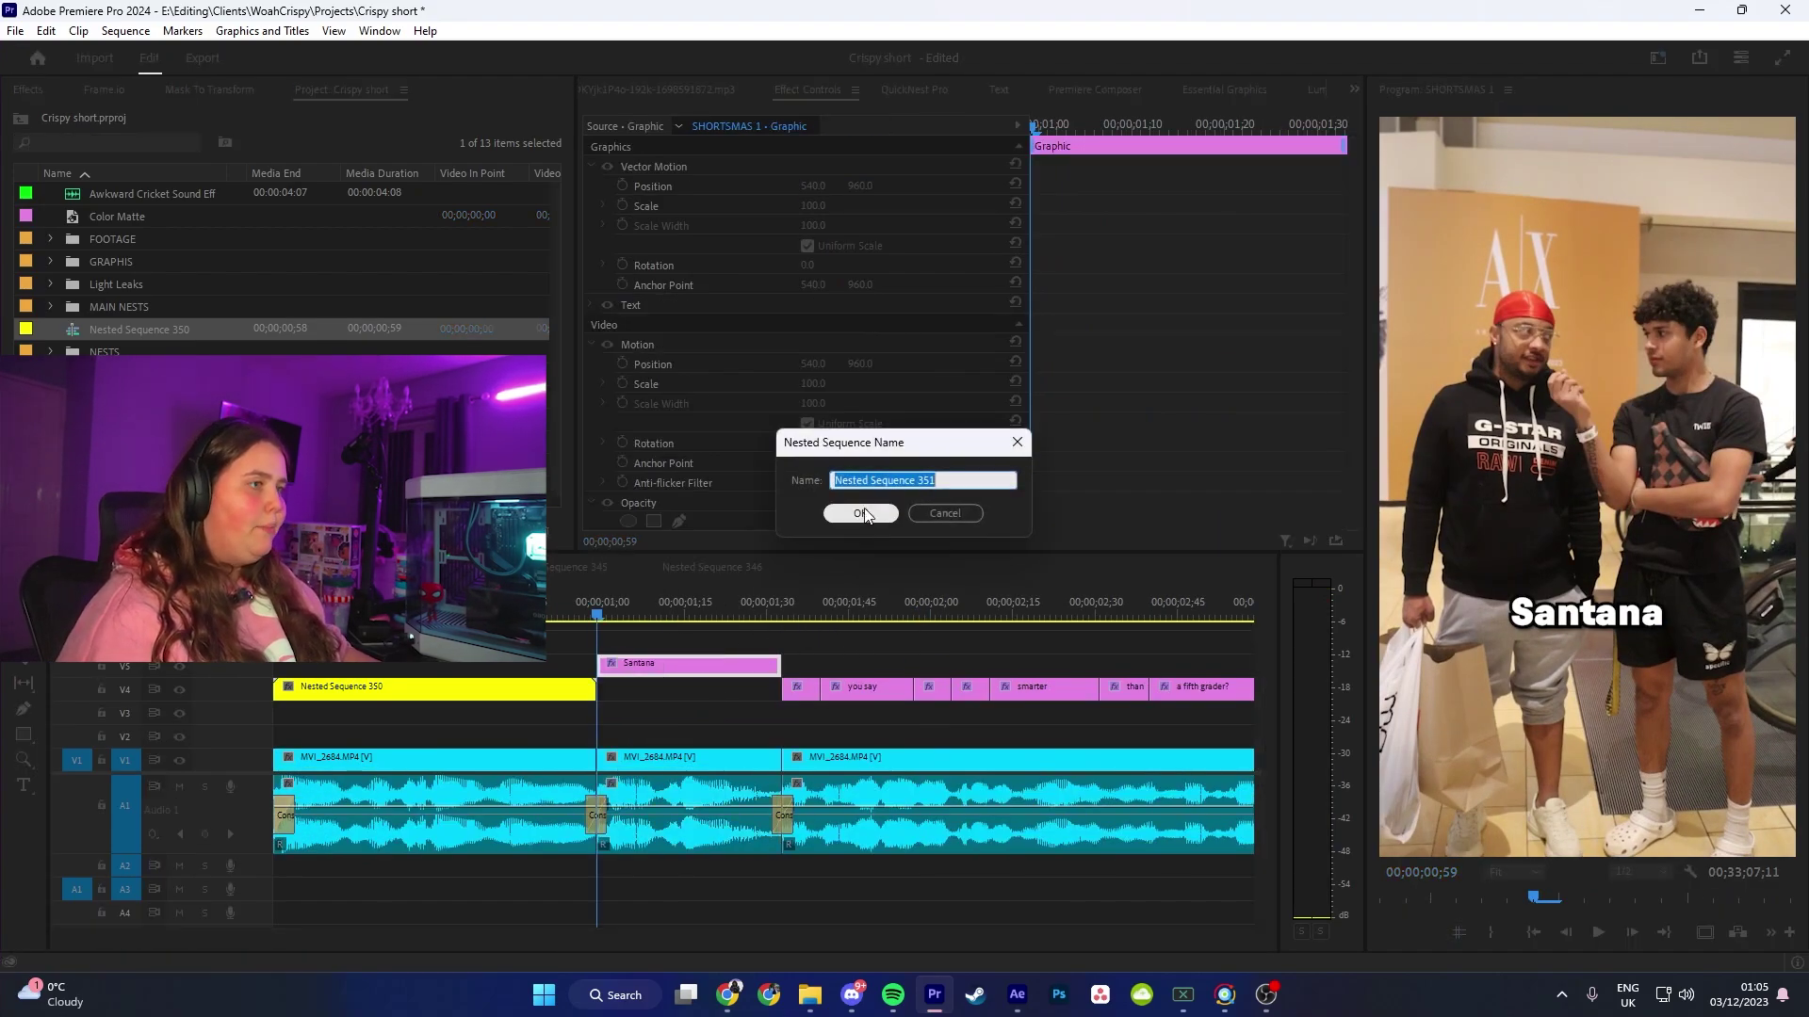
key(Return)
drag(602, 621, 783, 617)
Step: Nest the V4 captions ending in "a fifth grader?" as one sequence and the V5 caption "oh hell yeah" as another
key(minus)
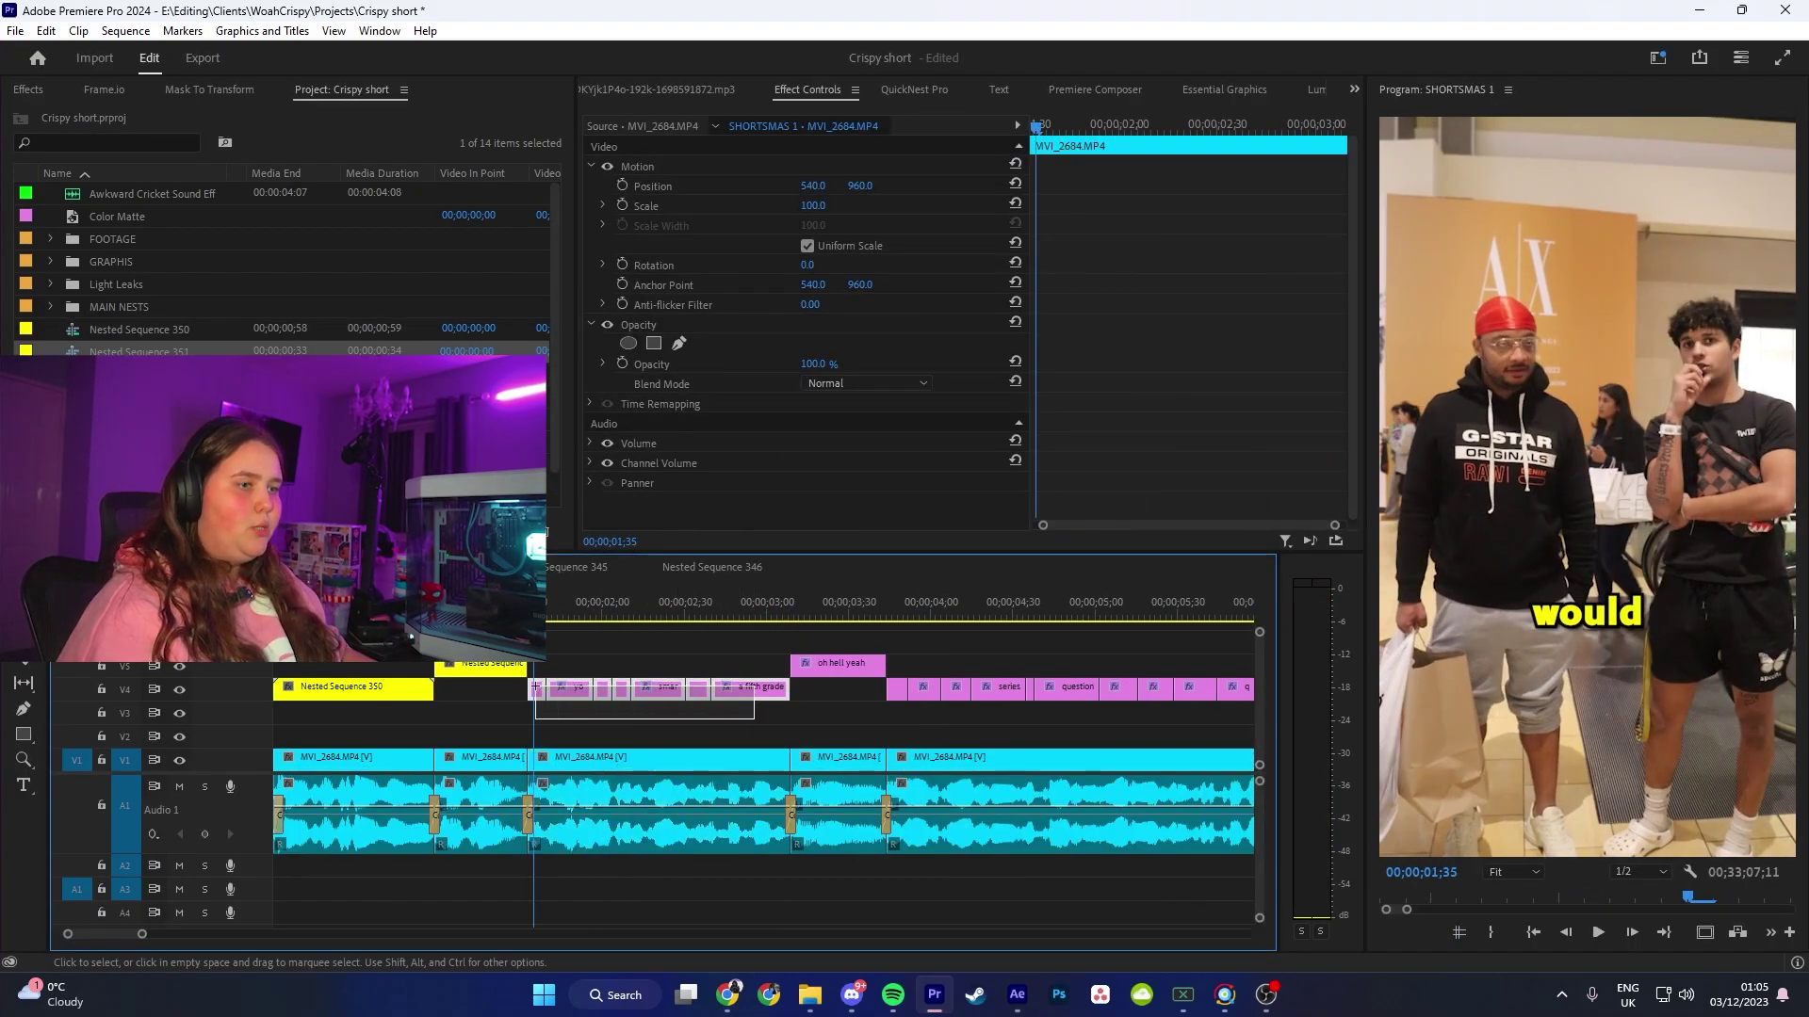
key(alt+n)
key(Return)
drag(565, 618, 793, 620)
click(838, 663)
key(alt+n)
click(846, 511)
Step: Nest the long run of V4 captions between "oh hell yeah" and "yeah" into one sequence
click(891, 596)
key(minus)
key(equal)
key(minus)
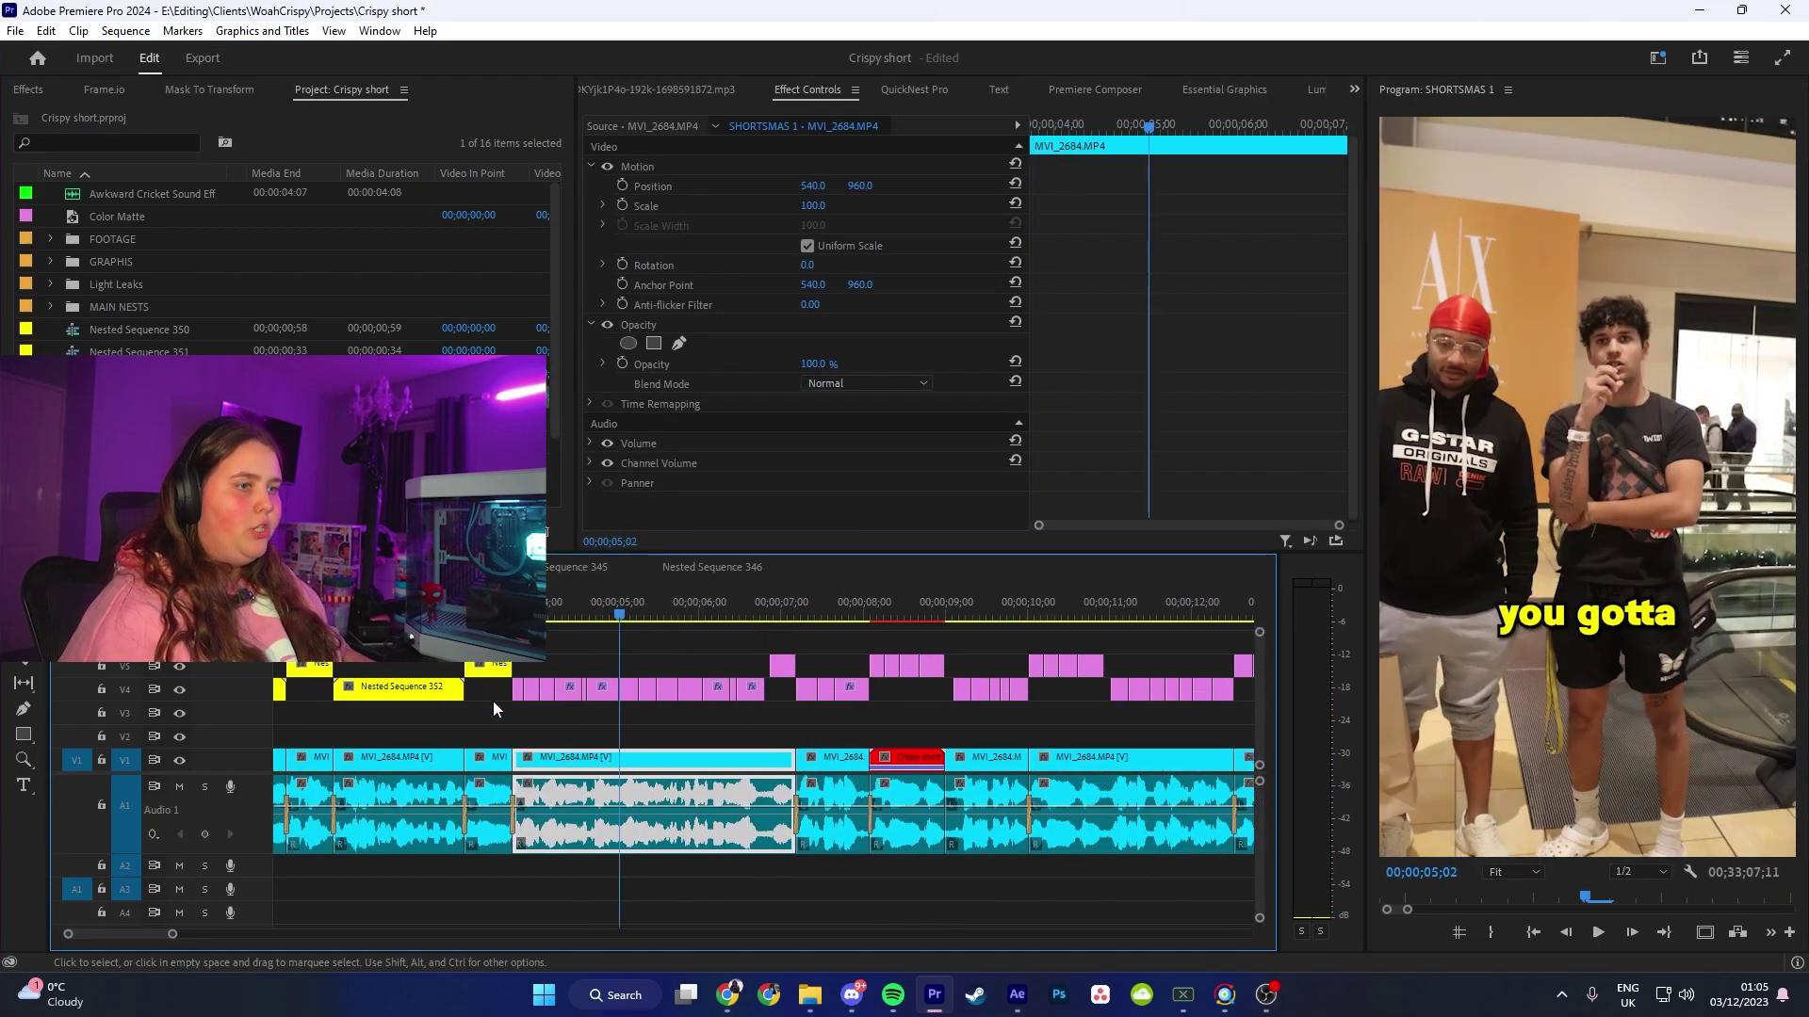
drag(491, 703, 761, 693)
key(alt+n)
click(876, 513)
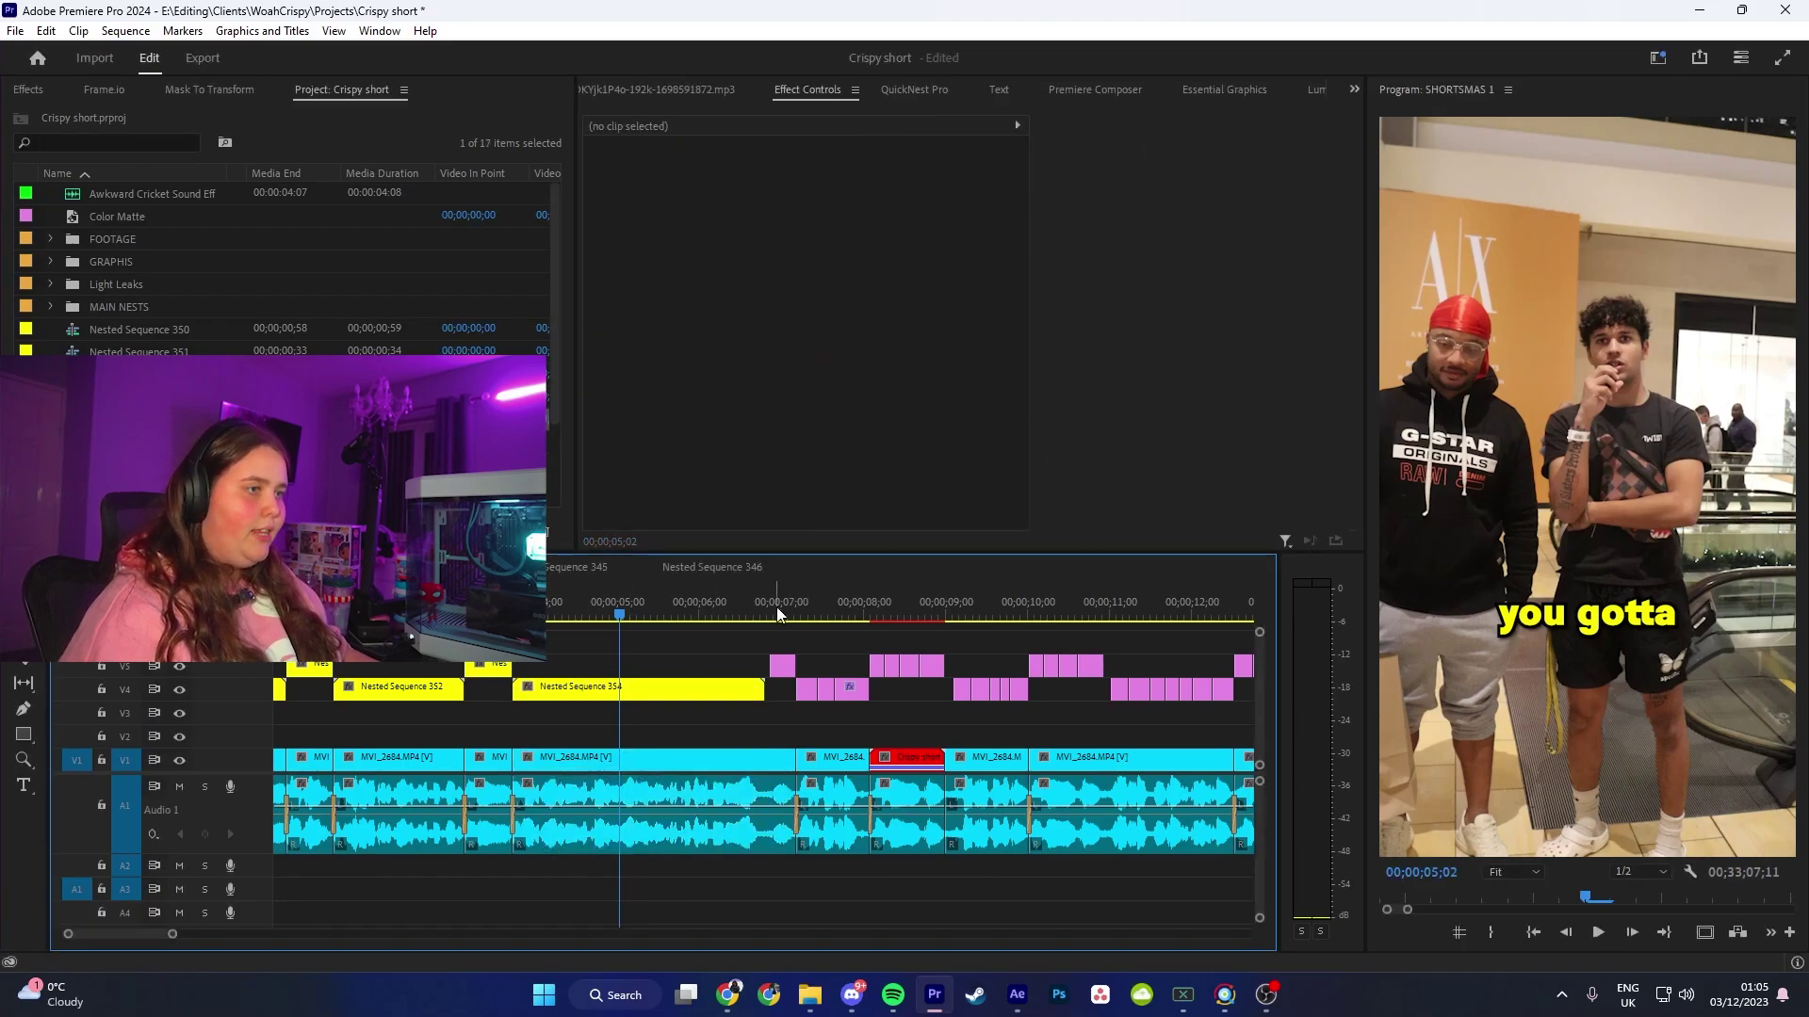
Step: Nest the single "yeah" caption on V5 near 00;00;06;52
click(777, 614)
key(equal)
click(831, 667)
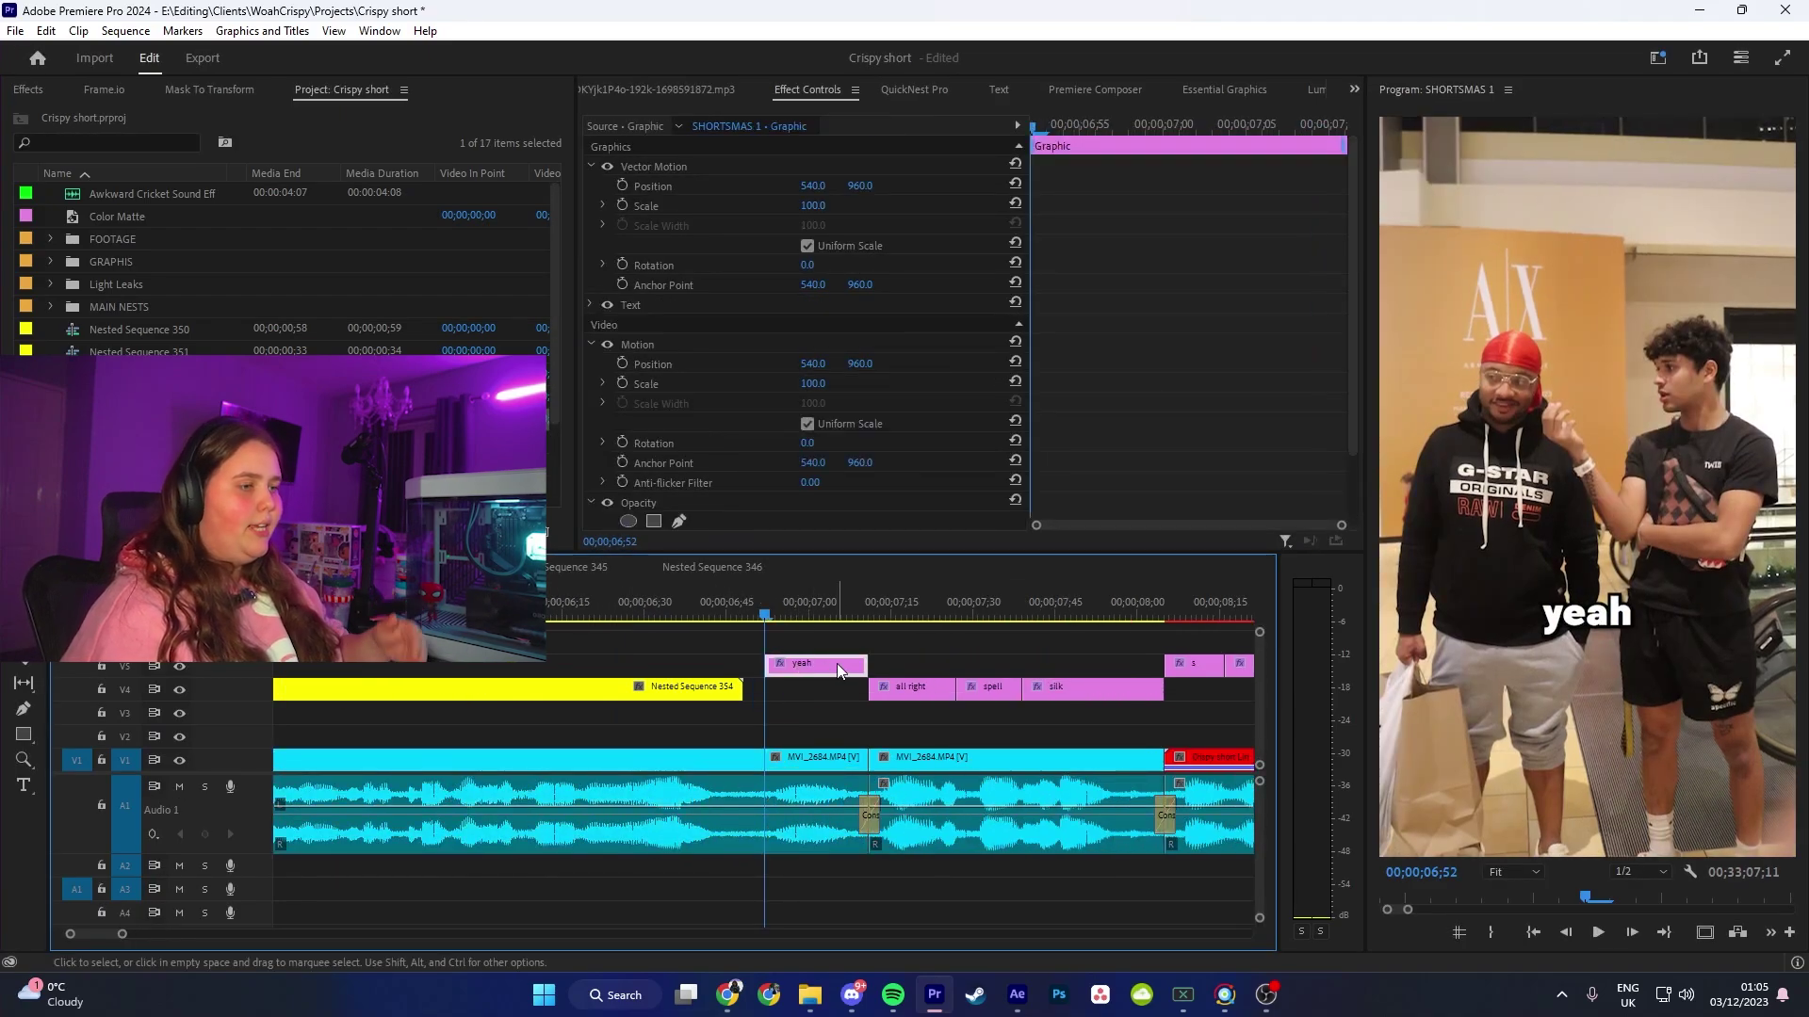
key(alt+n)
key(Return)
Step: Nest the V4 captions "all right", "spell" and "silk" together into one sequence
click(878, 601)
drag(901, 653, 1065, 694)
key(alt+n)
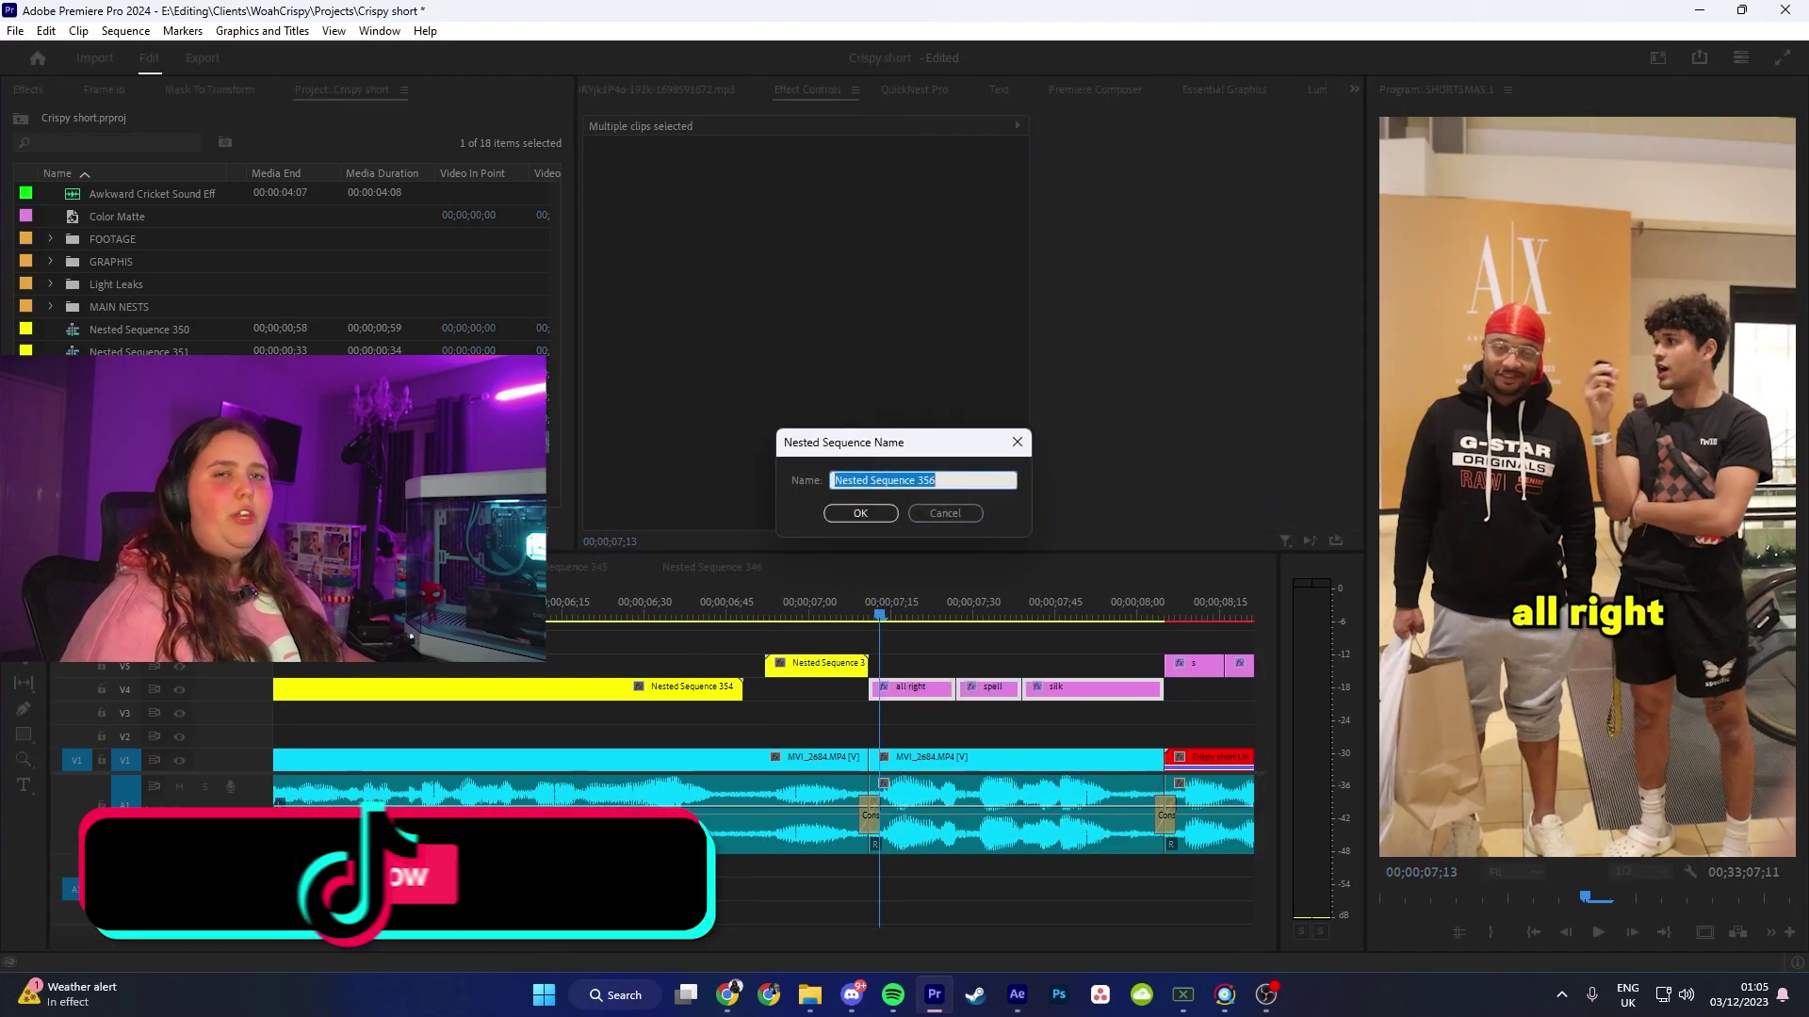
click(860, 517)
Step: Nest the four V5 captions ending in "silk" above the first red linked composition
key(minus)
drag(937, 642, 1087, 667)
key(alt+n)
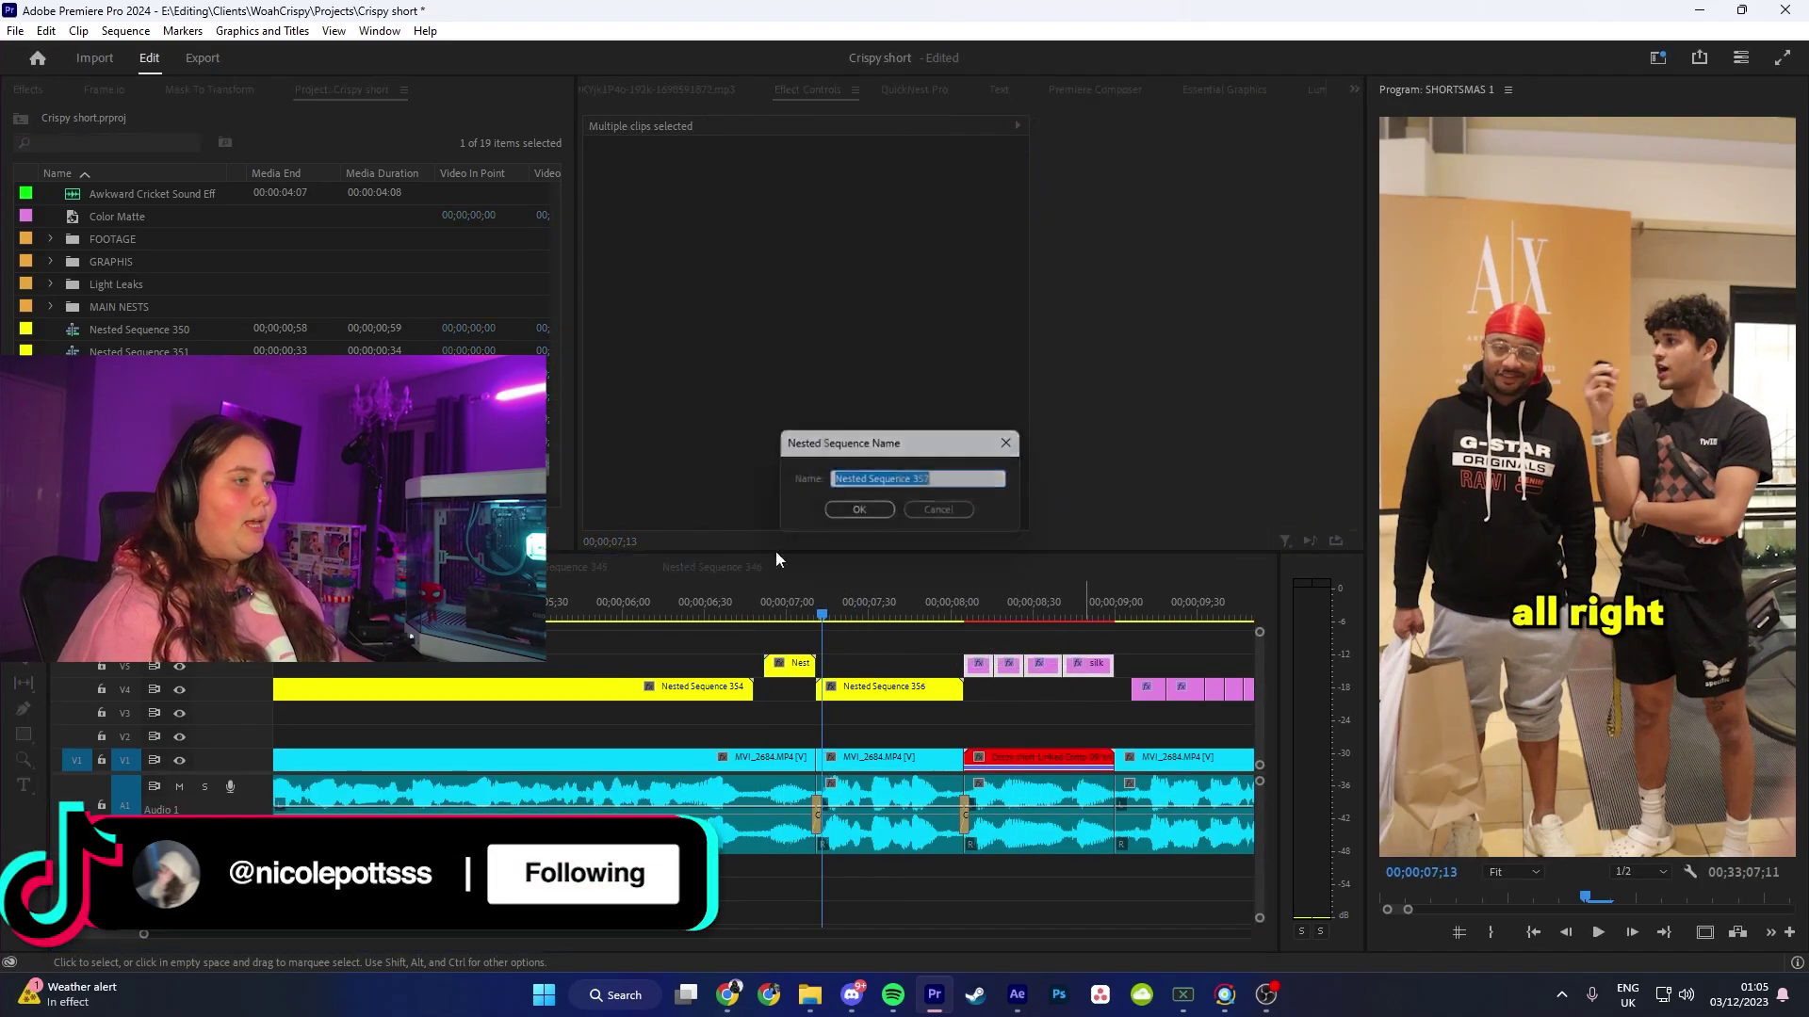
click(840, 518)
Step: Nest the next V4 caption group near 9 seconds and the V5 caption group near 10 seconds as separate sequences
key(minus)
key(alt+n)
drag(944, 648, 1083, 674)
click(850, 516)
key(alt+n)
click(874, 515)
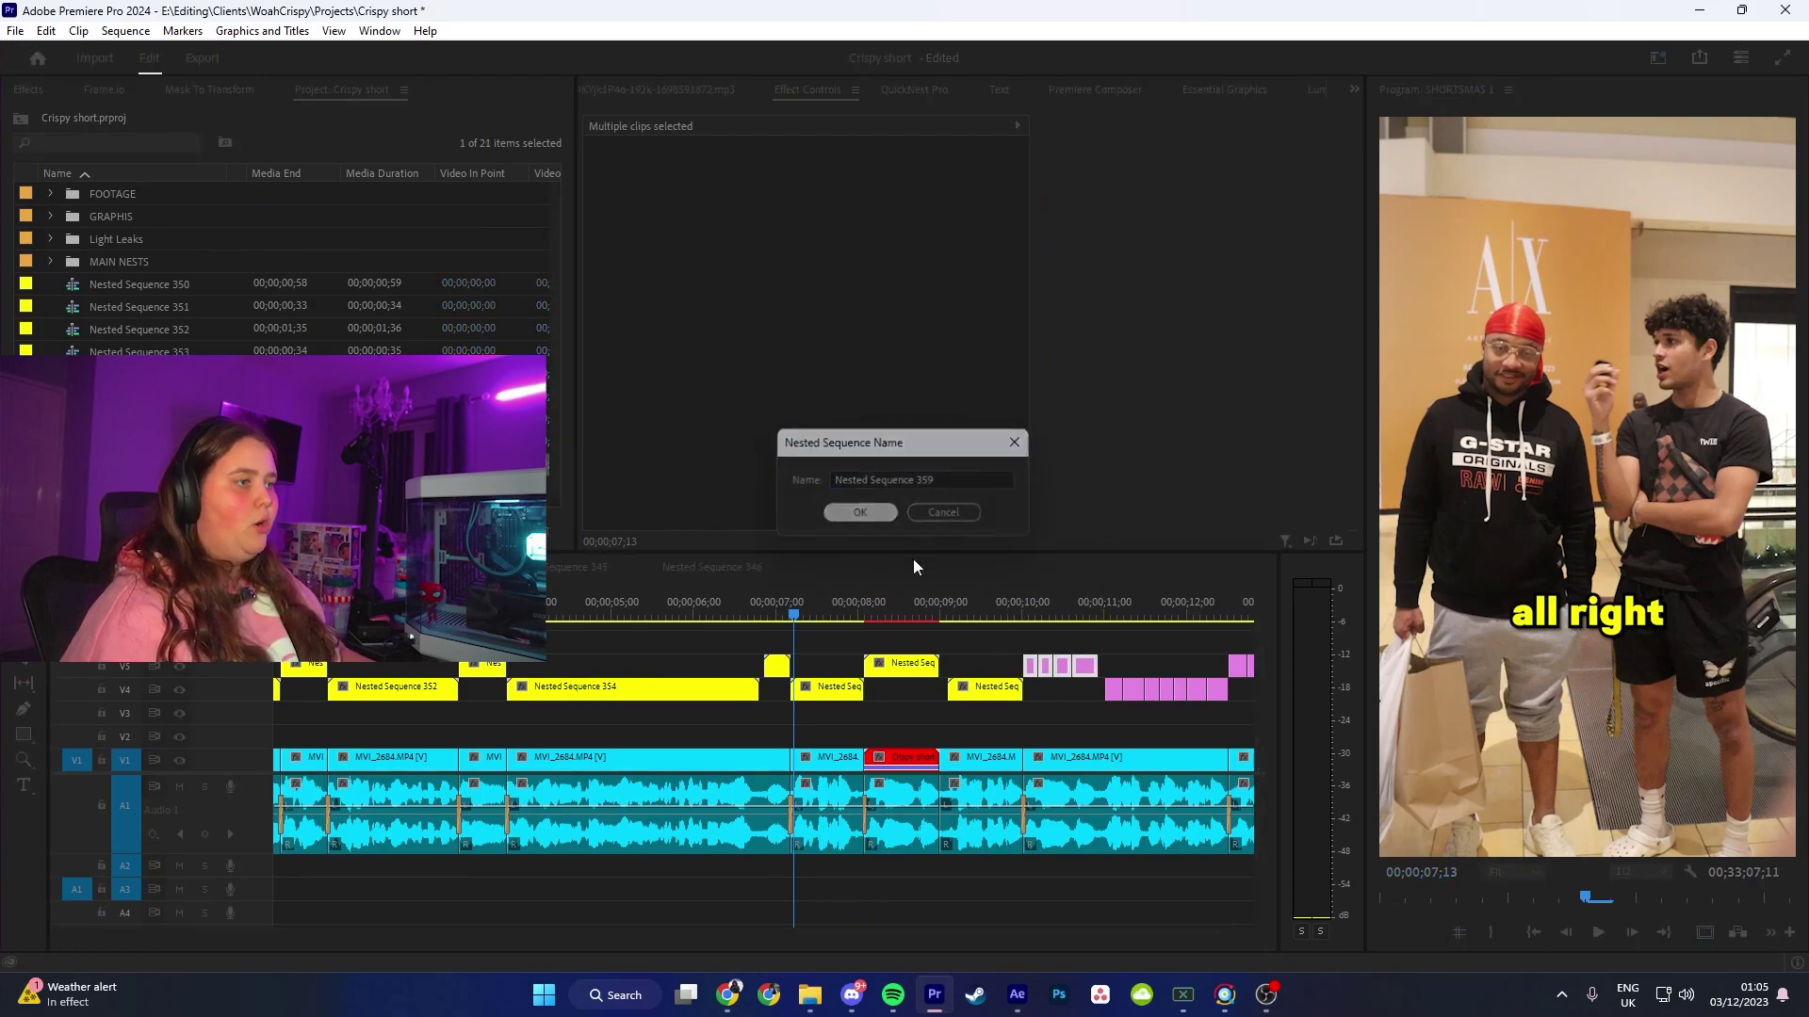
key(Return)
Step: Nest each remaining group of V4 and V5 captions into its own sequence through the end of the short
key(alt+n)
click(853, 511)
key(minus)
key(alt+n)
drag(789, 659, 841, 682)
click(855, 513)
key(alt+n)
click(857, 510)
click(846, 666)
key(alt+n)
click(857, 510)
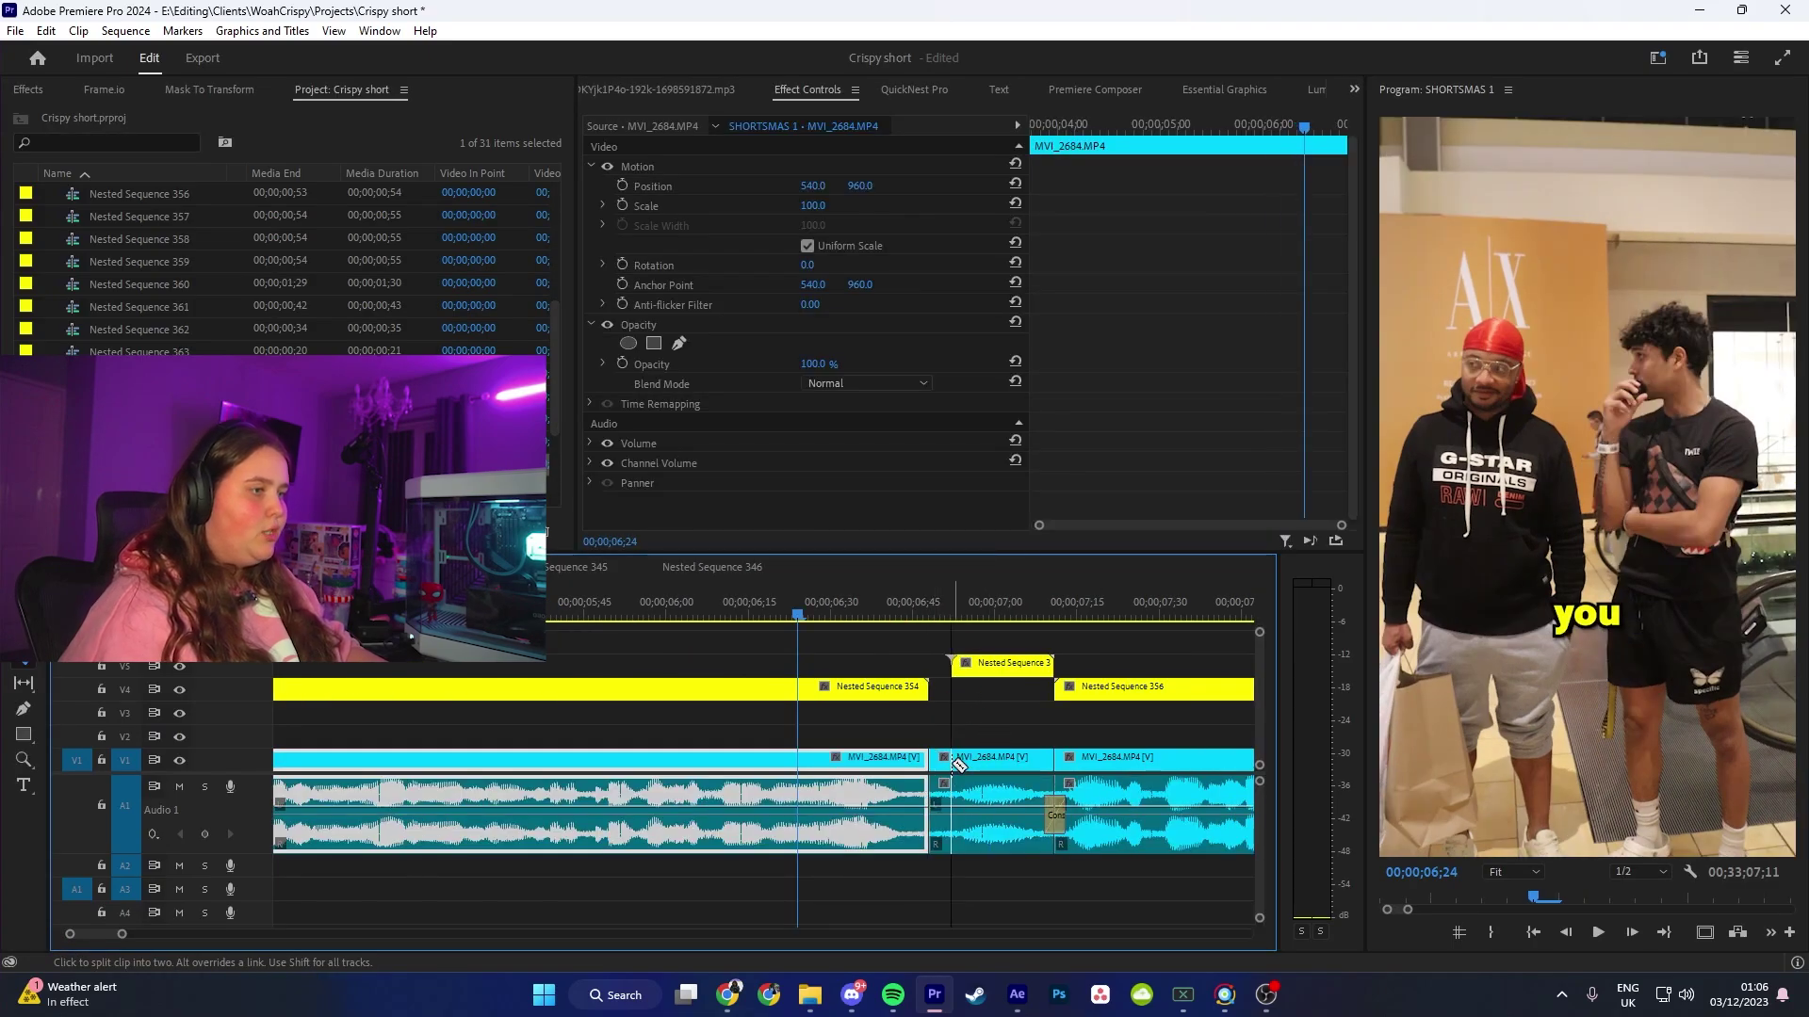
Step: Split the MVI_2684.MP4 clip on V1 where the V5 caption just before 7 seconds begins, and return to the start of the short
click(953, 761)
key(v)
key(minus)
key(minus)
drag(989, 603, 275, 603)
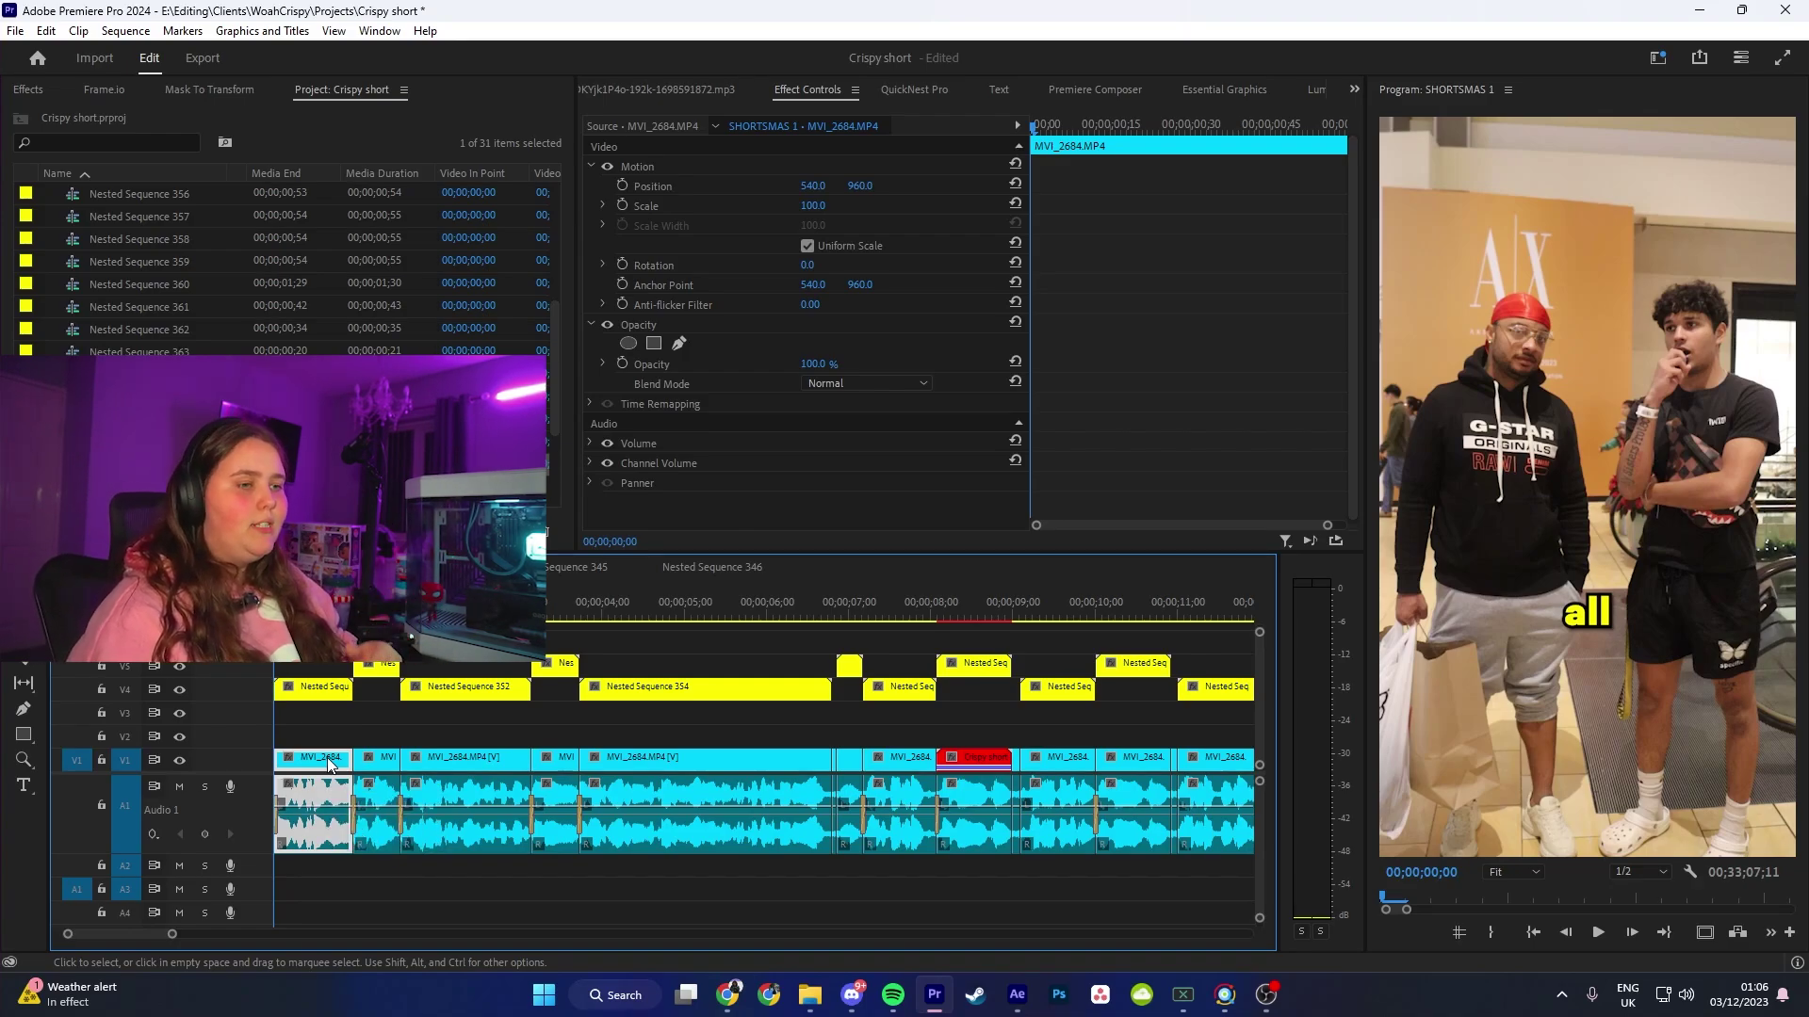
Step: Draw a small opacity mask around the eye of the man in the black T-shirt on the first V1 clip
key(equal)
key(equal)
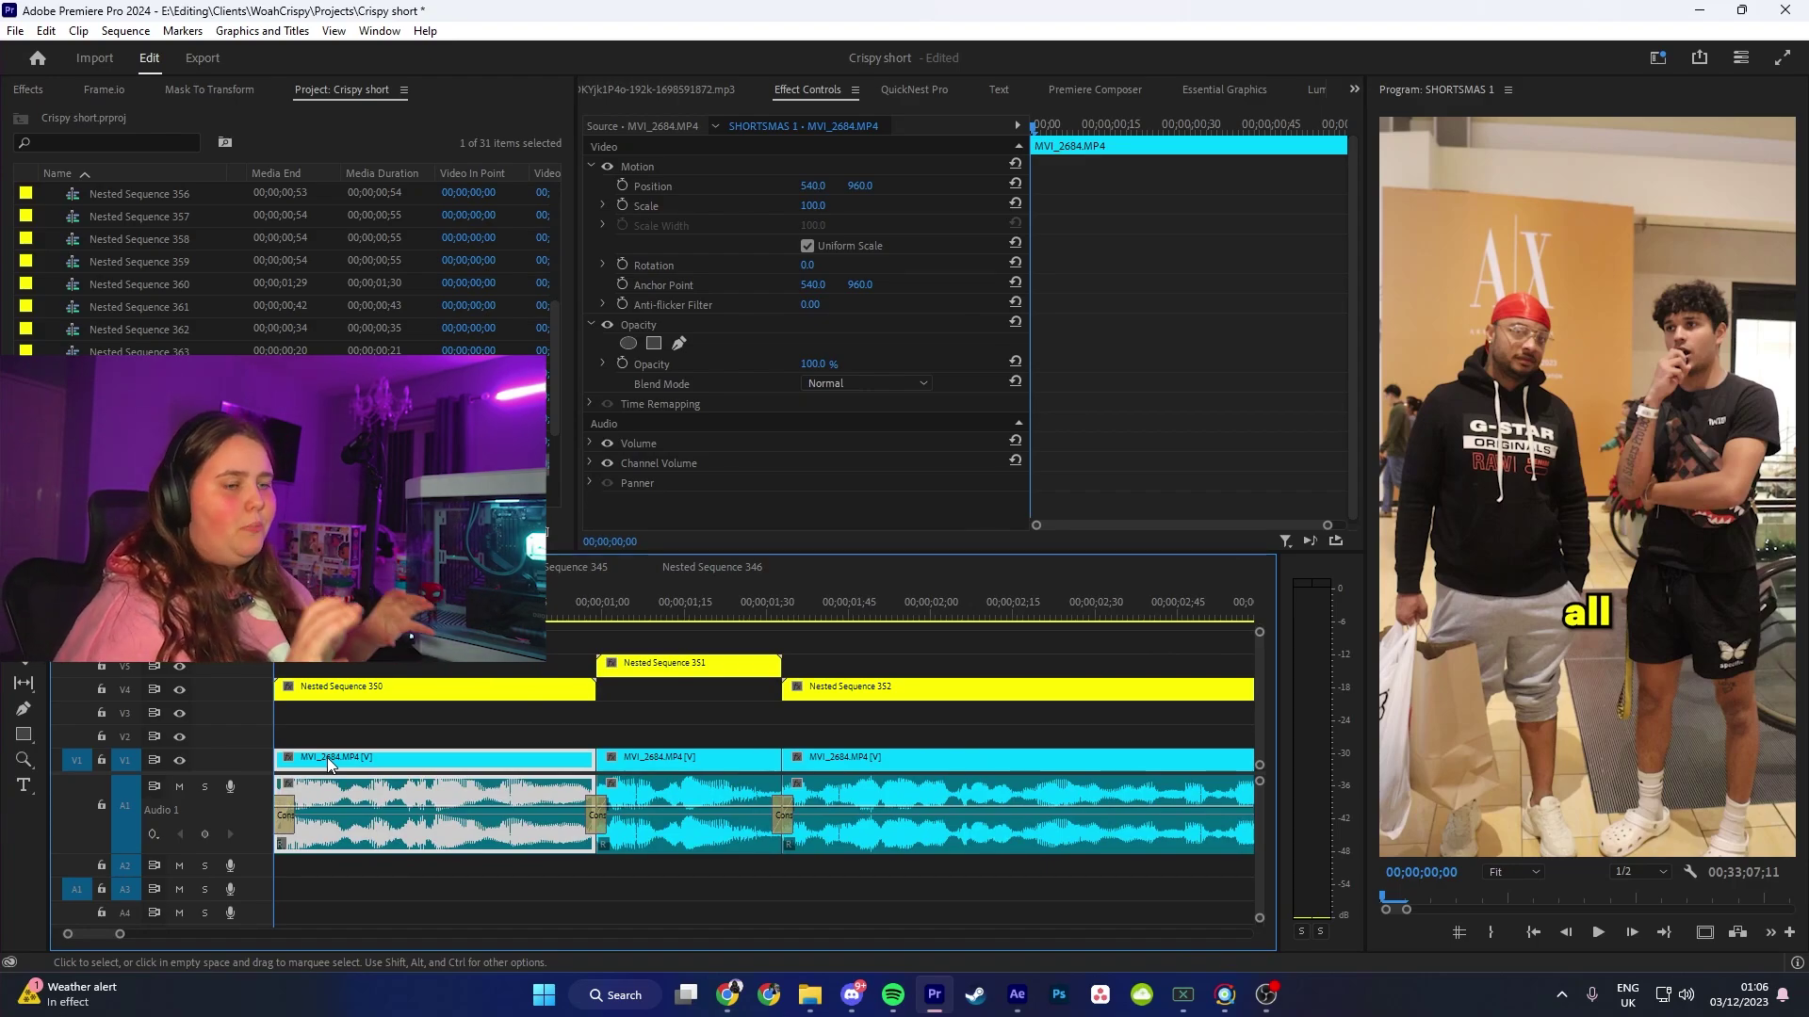
key(n)
key(Escape)
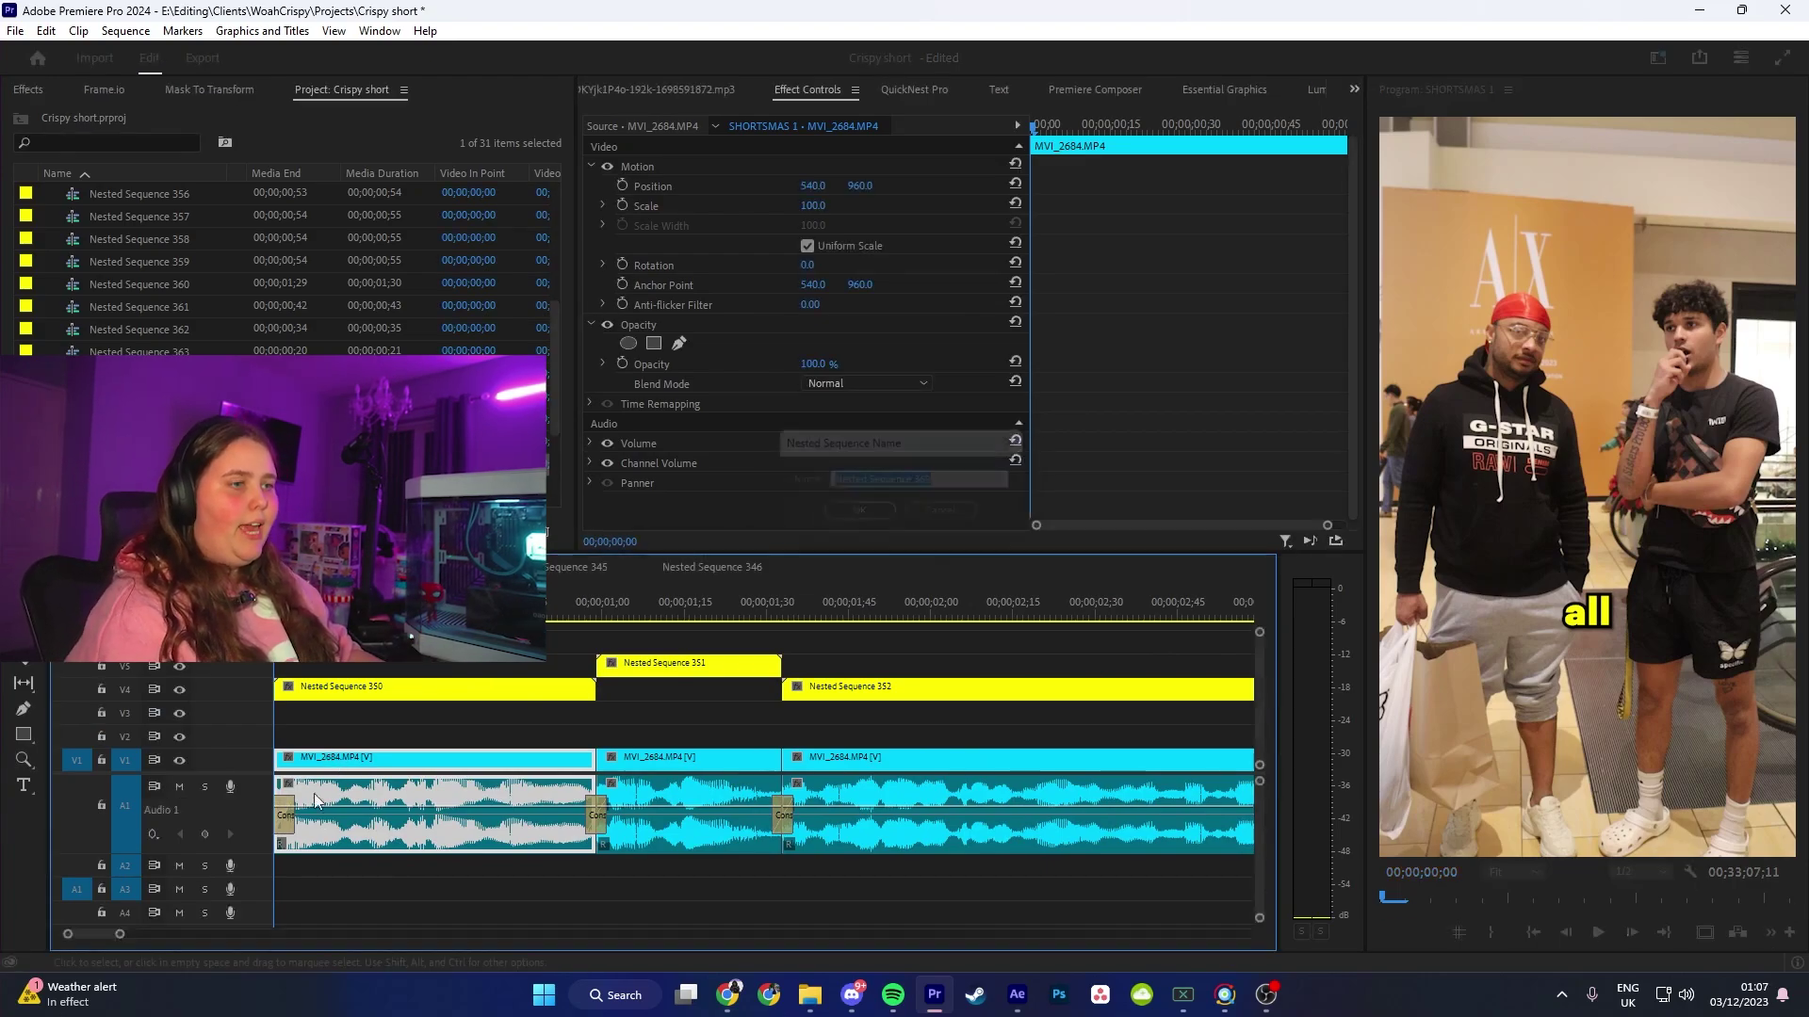
key(equal)
click(648, 324)
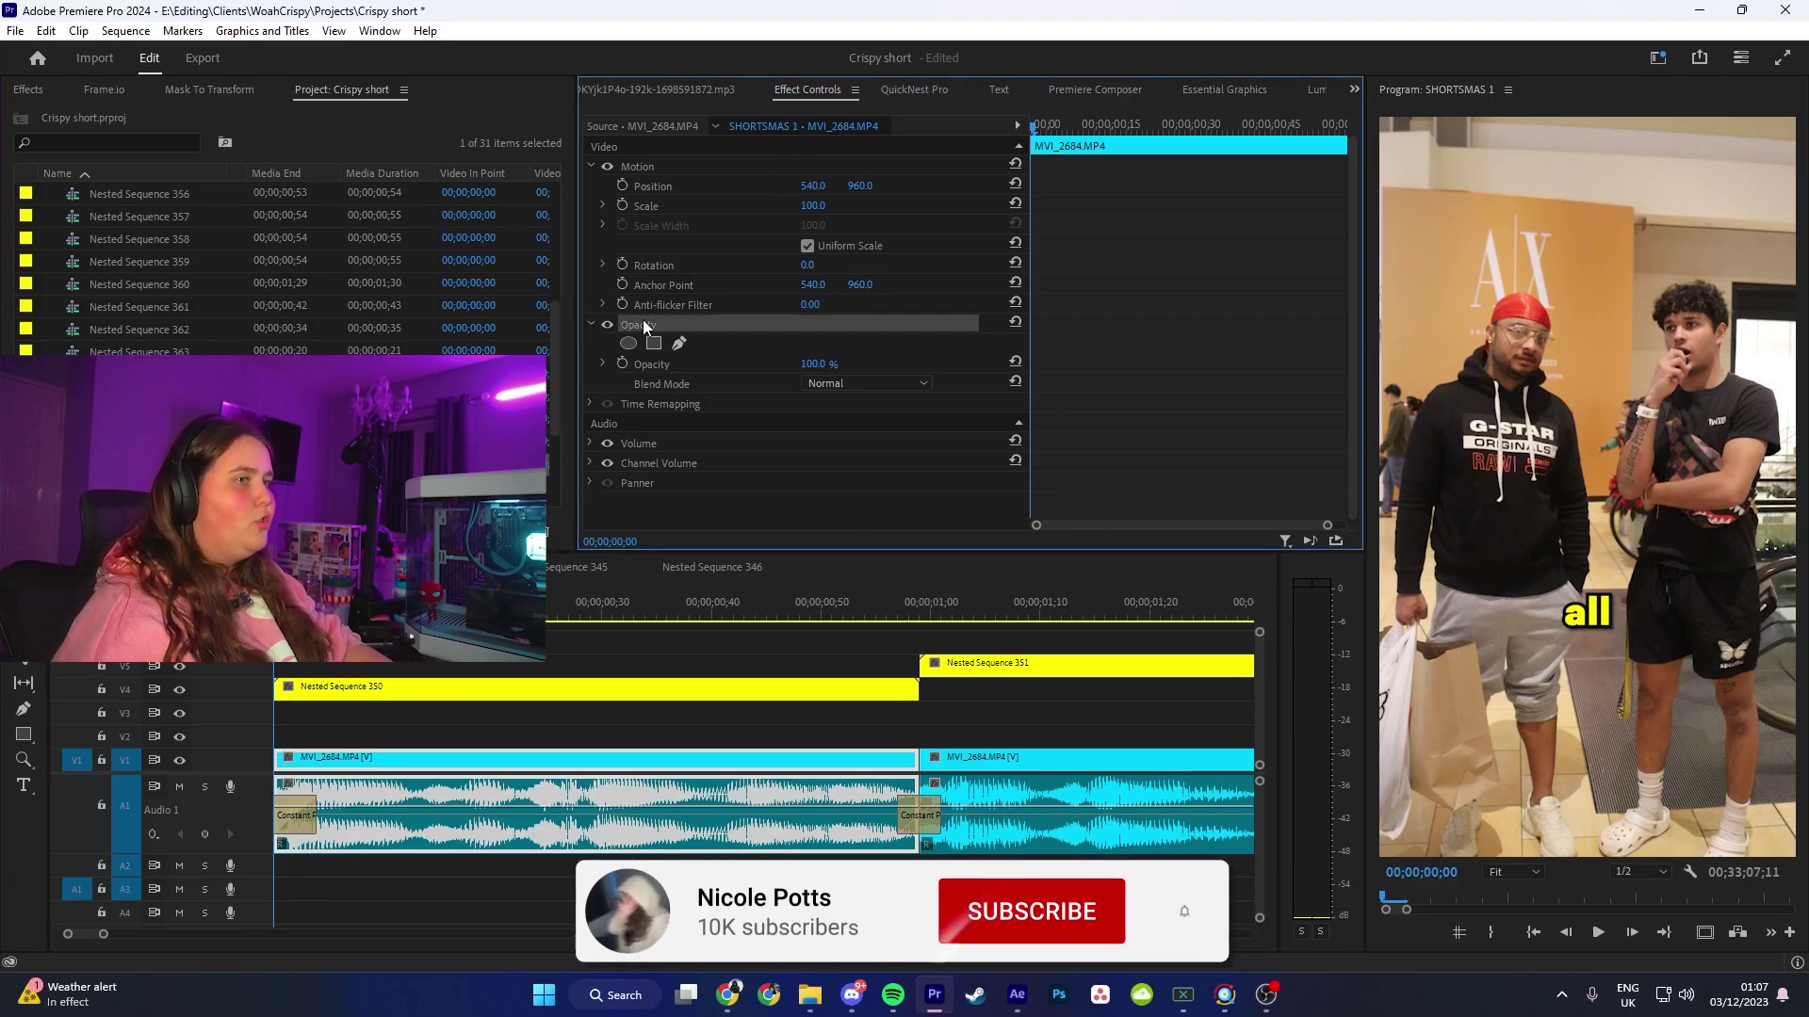
click(678, 343)
click(1636, 450)
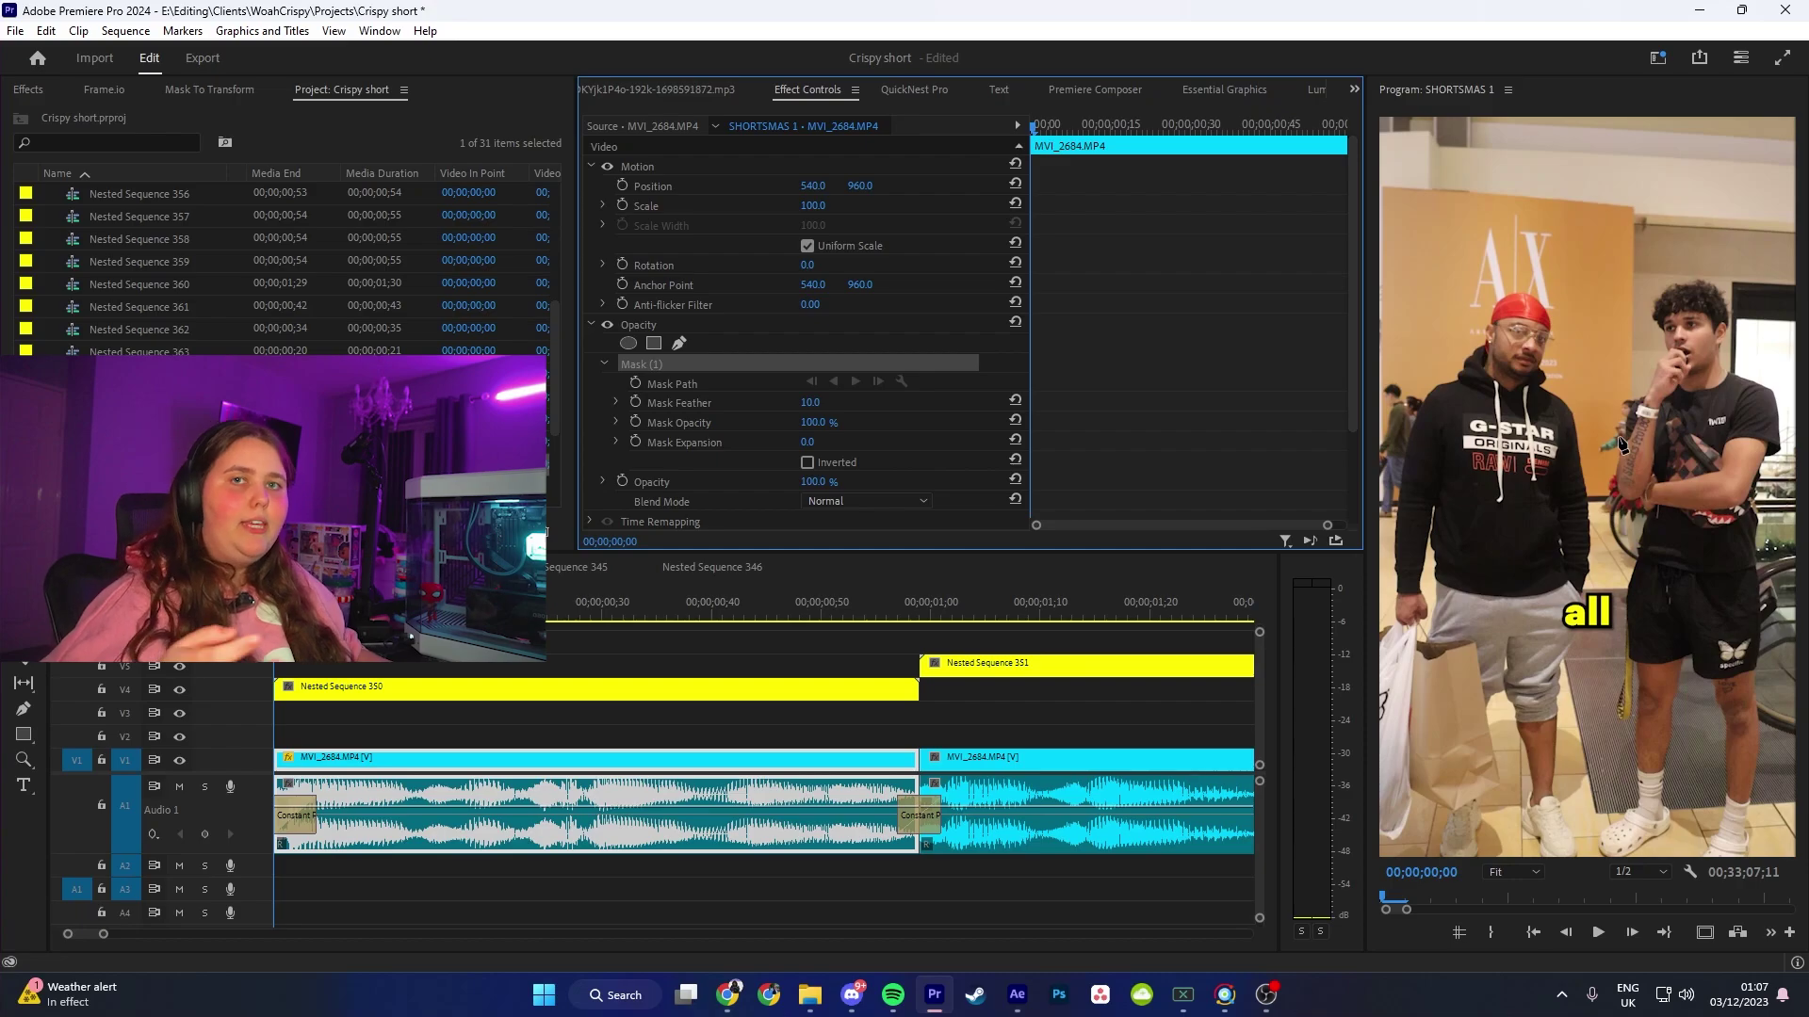
click(1676, 330)
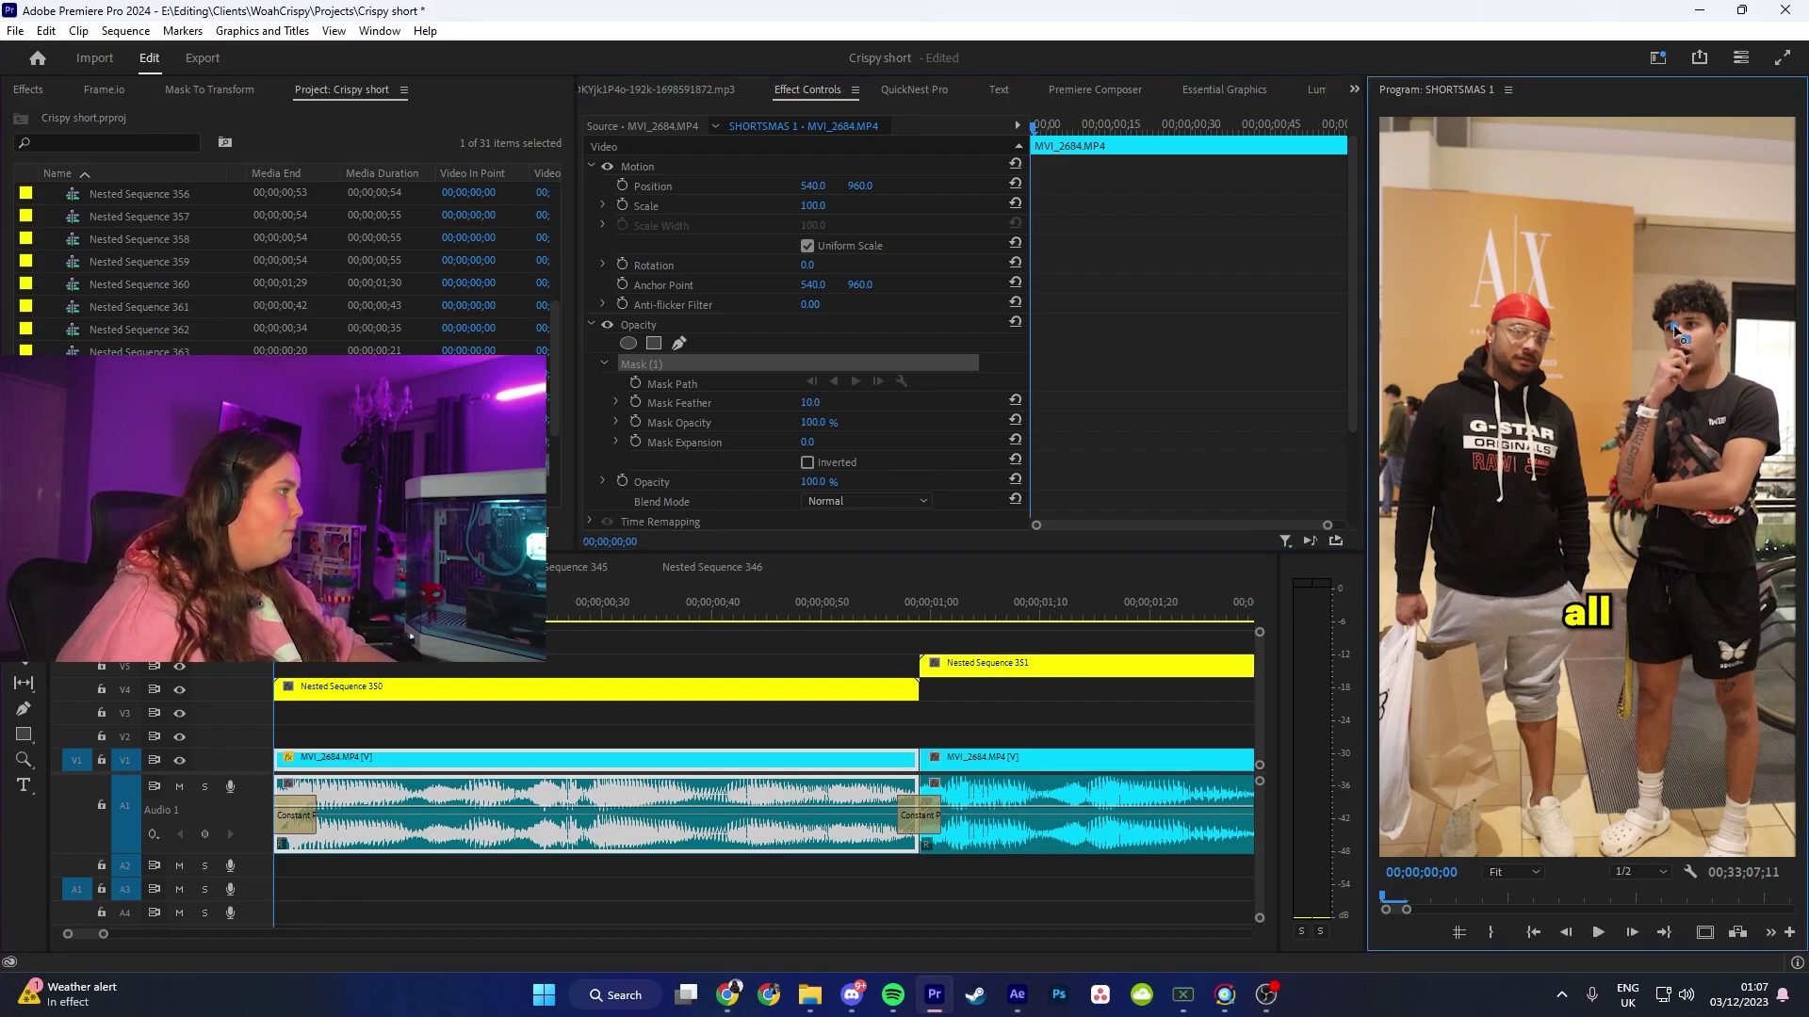
click(1688, 337)
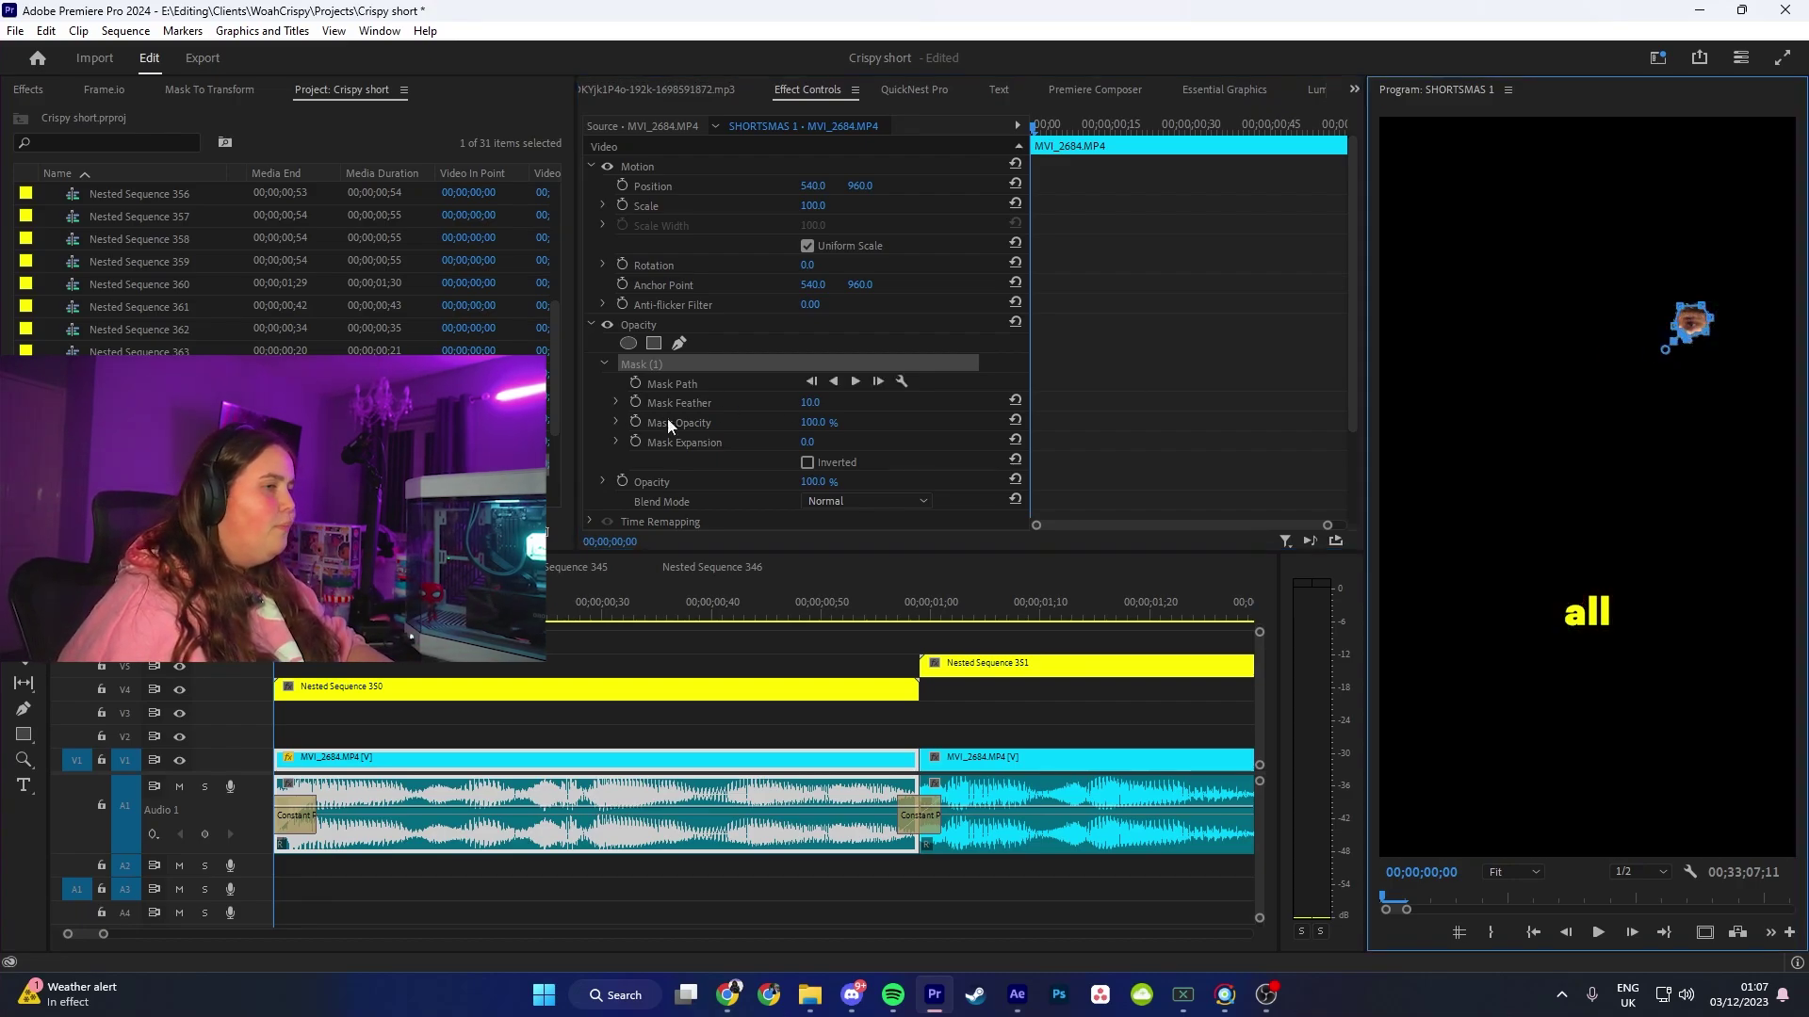
Step: Track the eye mask forward through the first V1 clip and cut the tracked mask to the clipboard
click(855, 382)
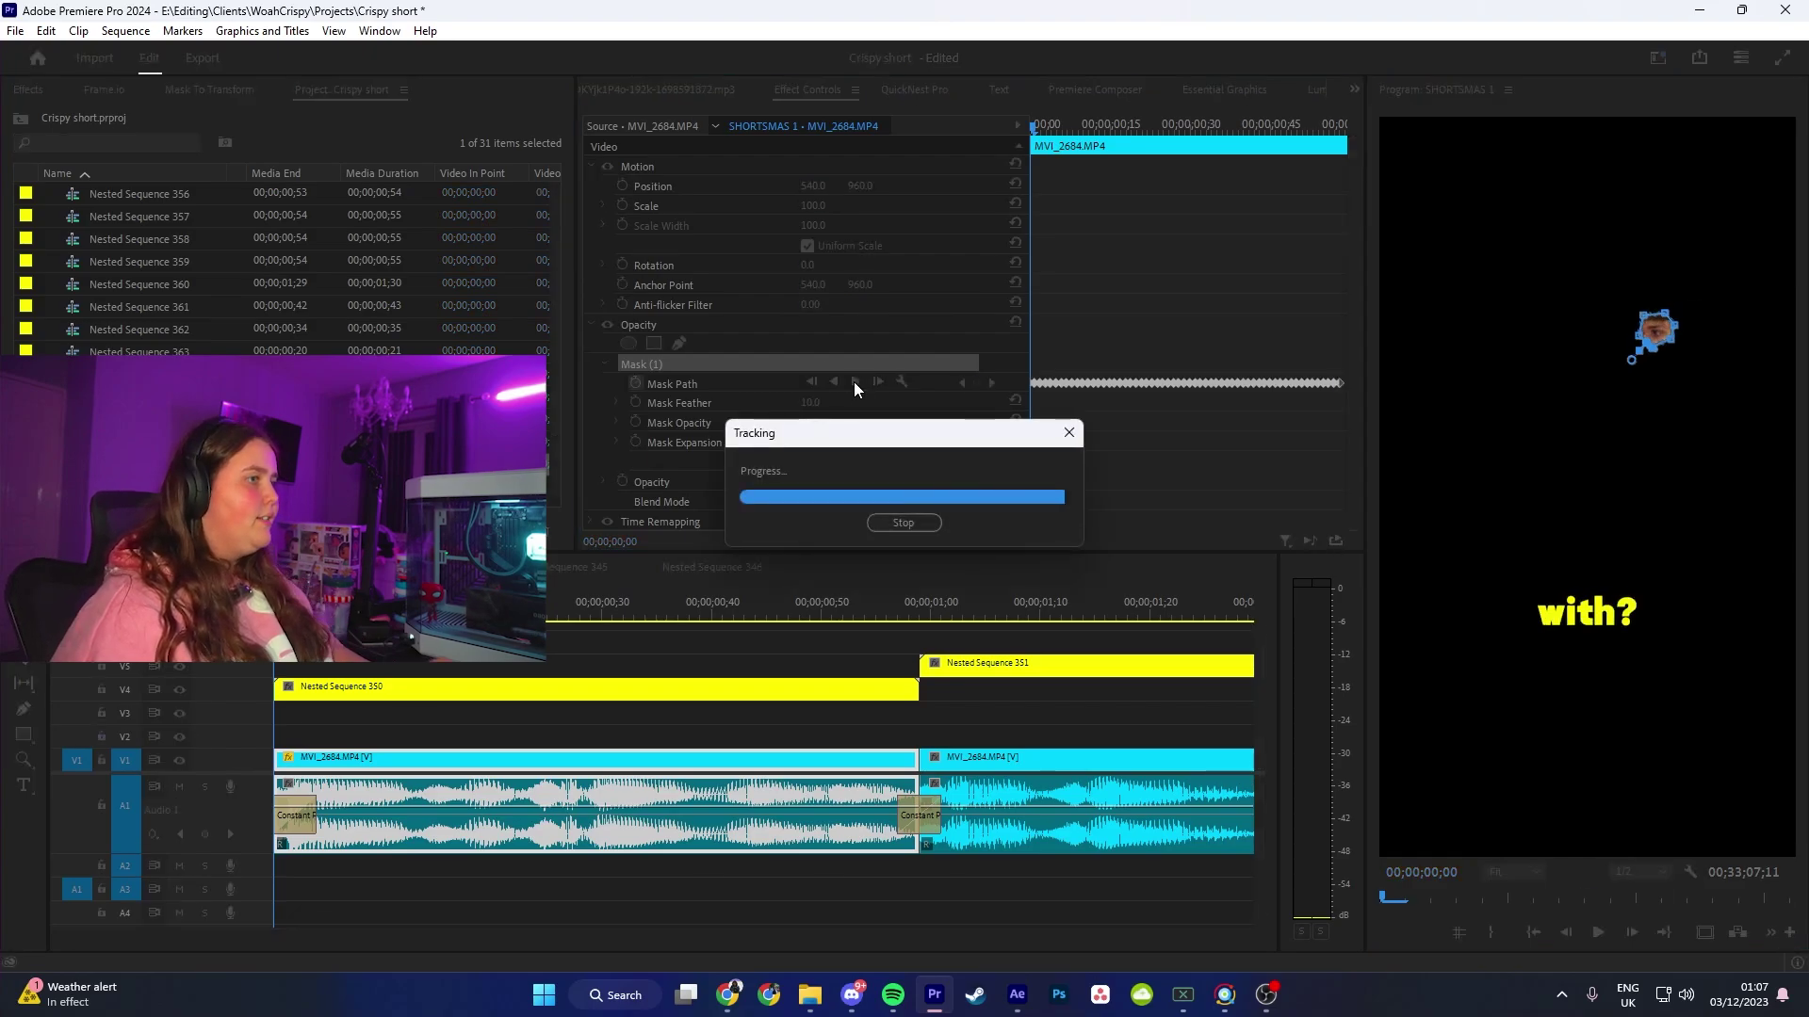
right_click(827, 372)
click(859, 457)
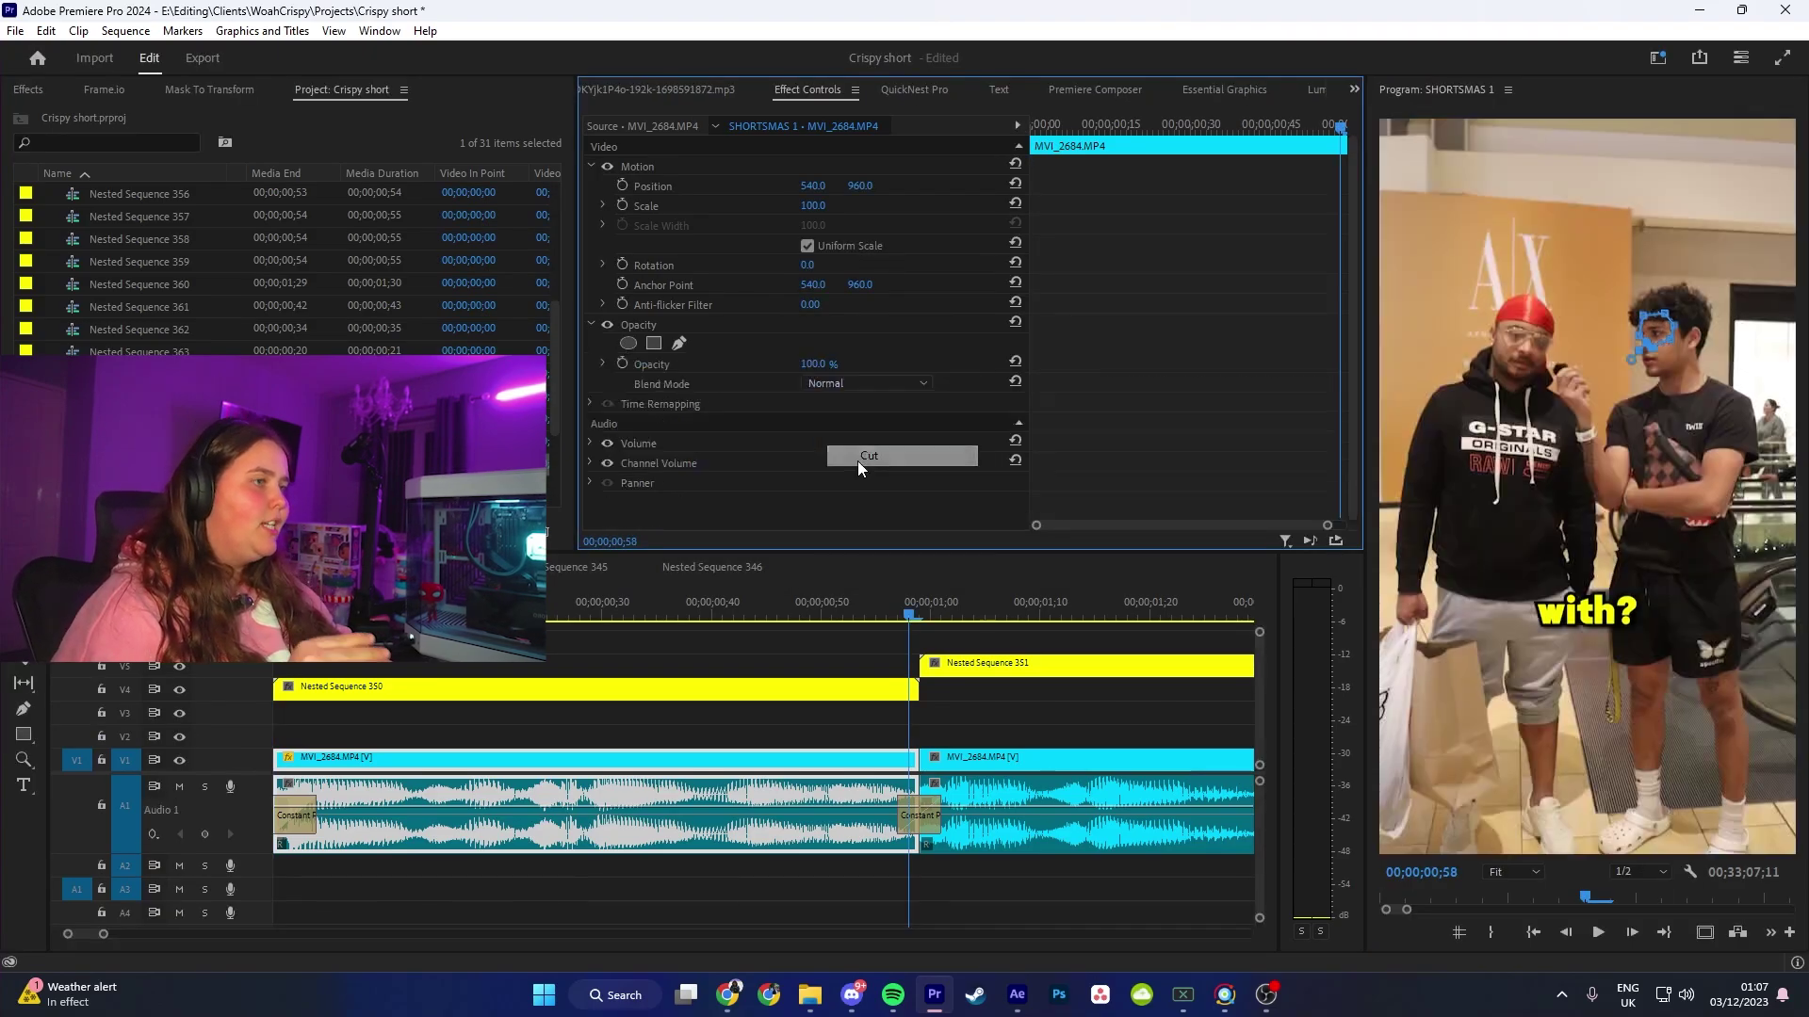
Step: Paste the tracked mask onto Nested Sequence 350 as Transform position keyframes with Mask To Transform, taking every 5 keyframes
click(209, 89)
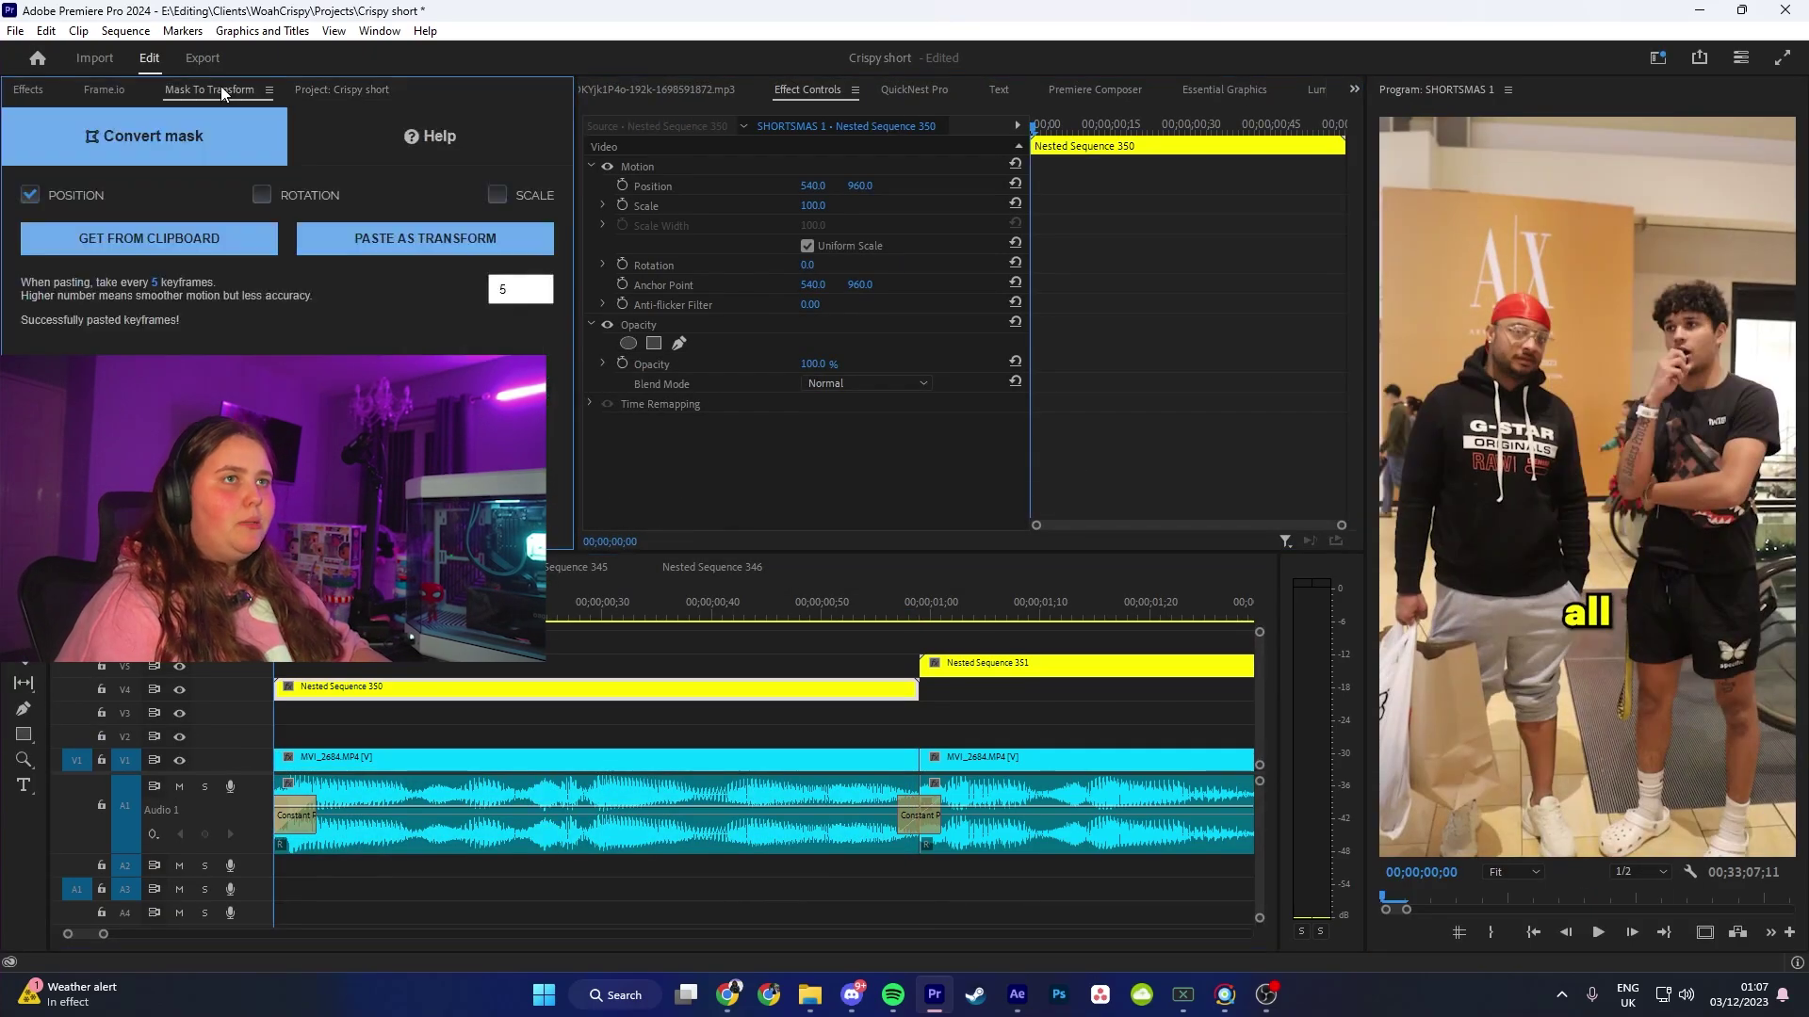
click(382, 31)
mouse_move(441, 105)
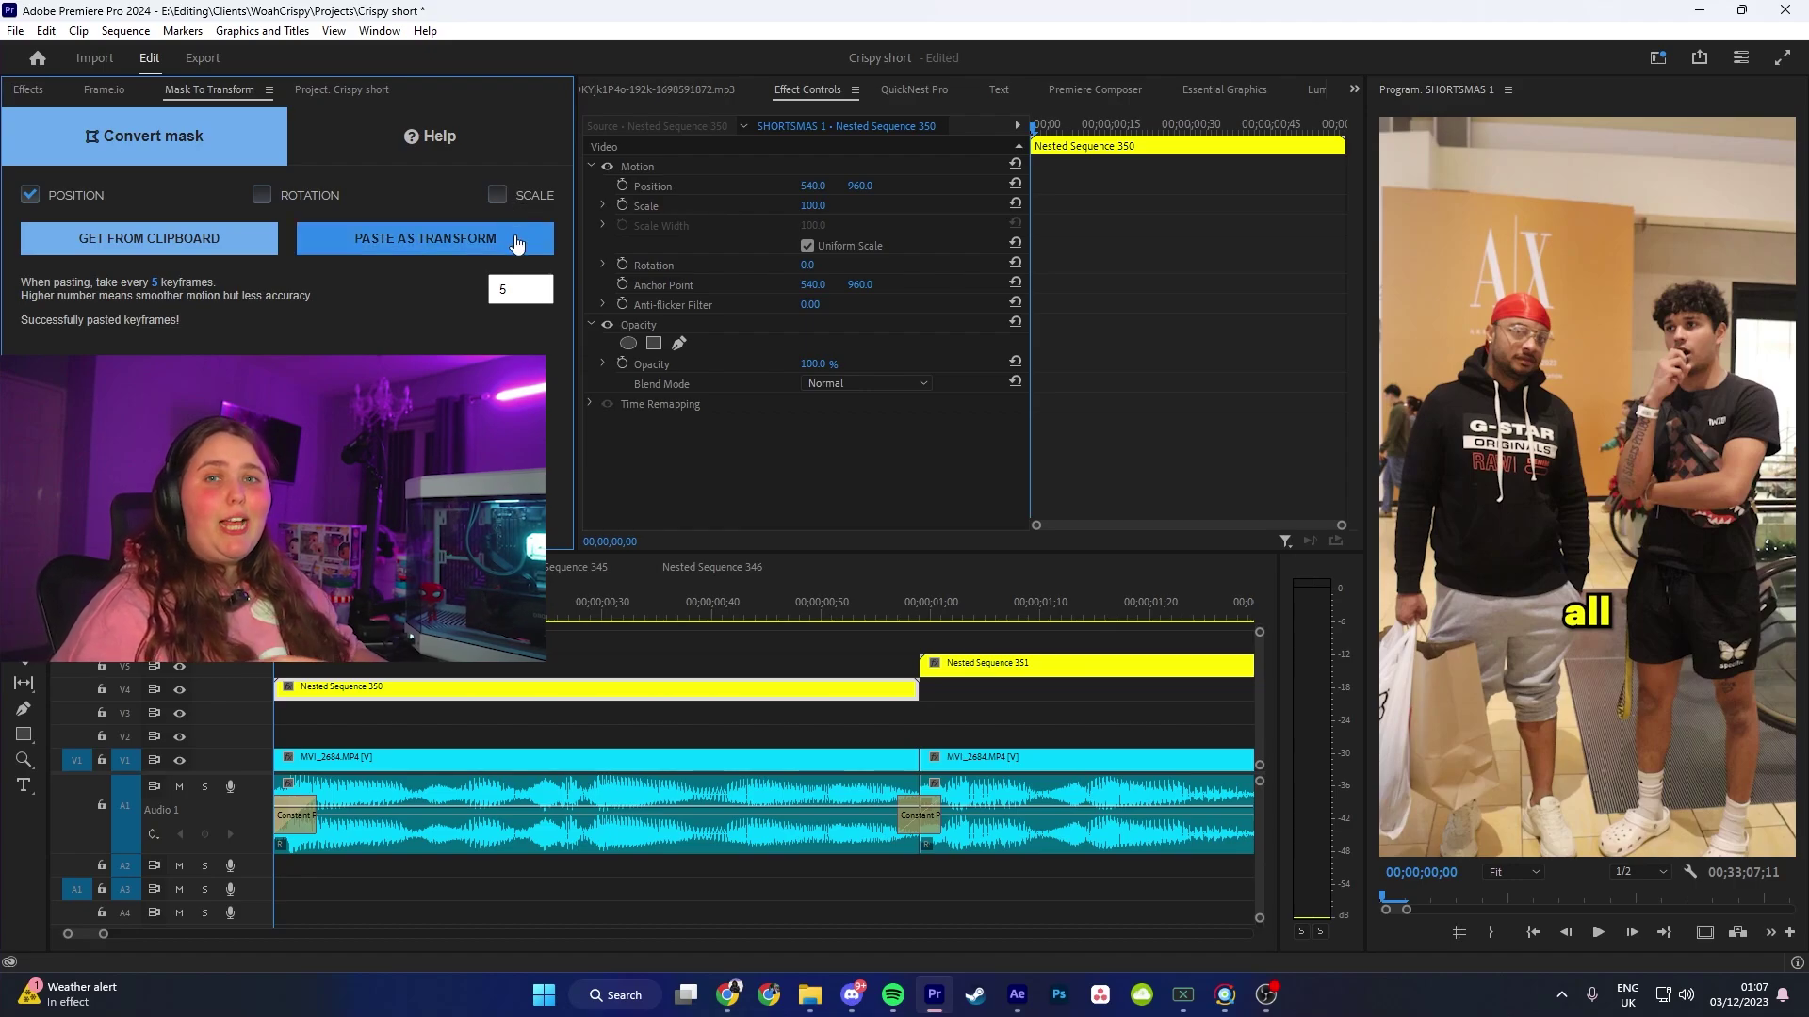
click(150, 238)
click(424, 240)
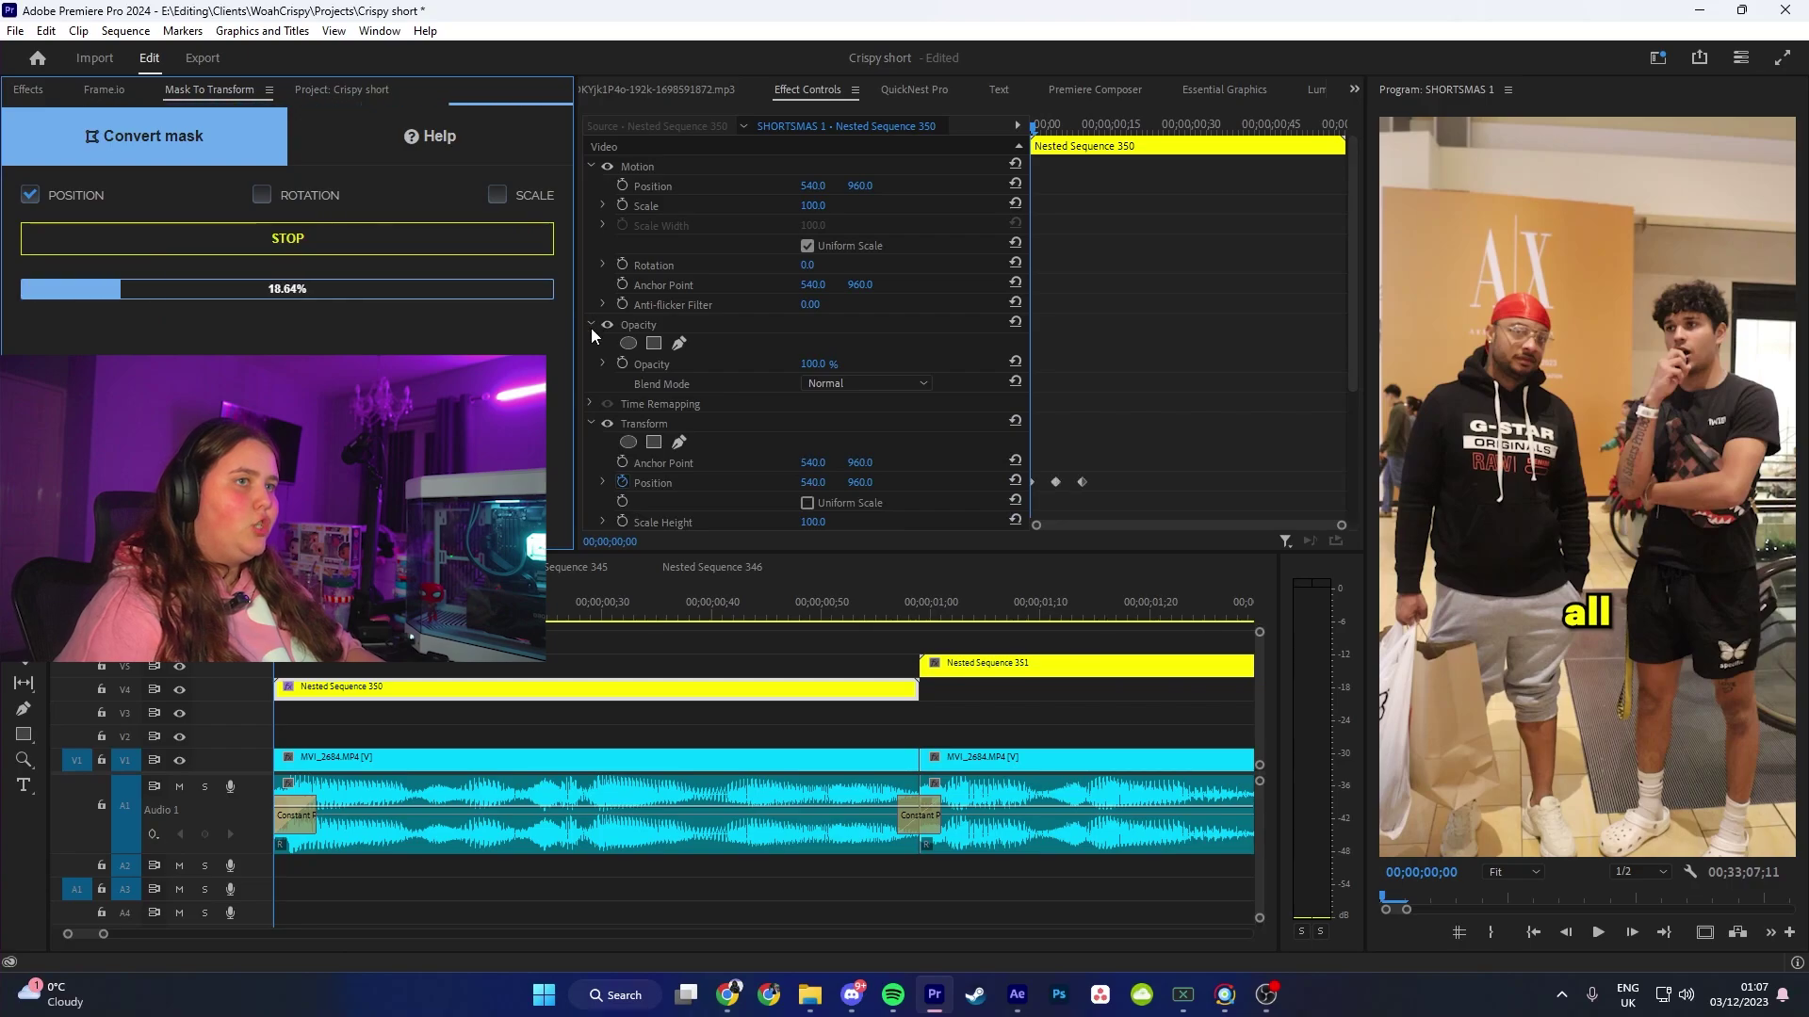
Step: Show the safe margins, move the first caption above the head of the man in the black T-shirt, and play it back
click(1704, 933)
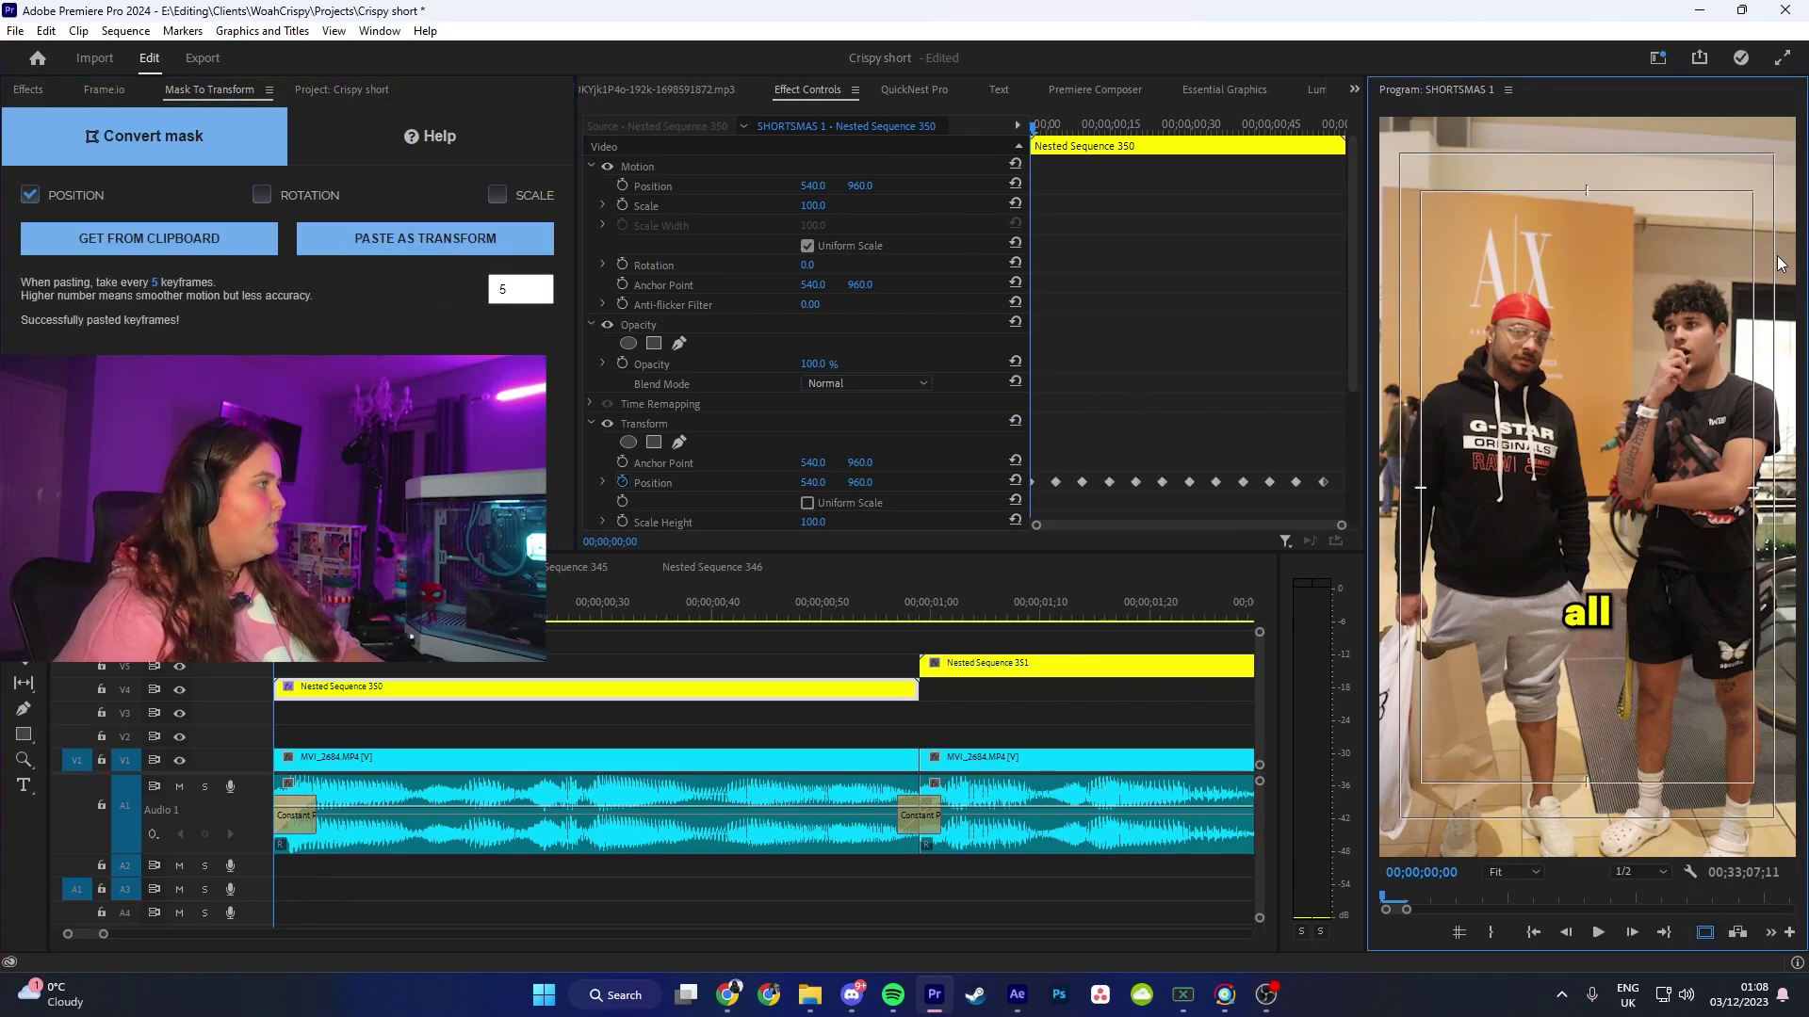
click(784, 168)
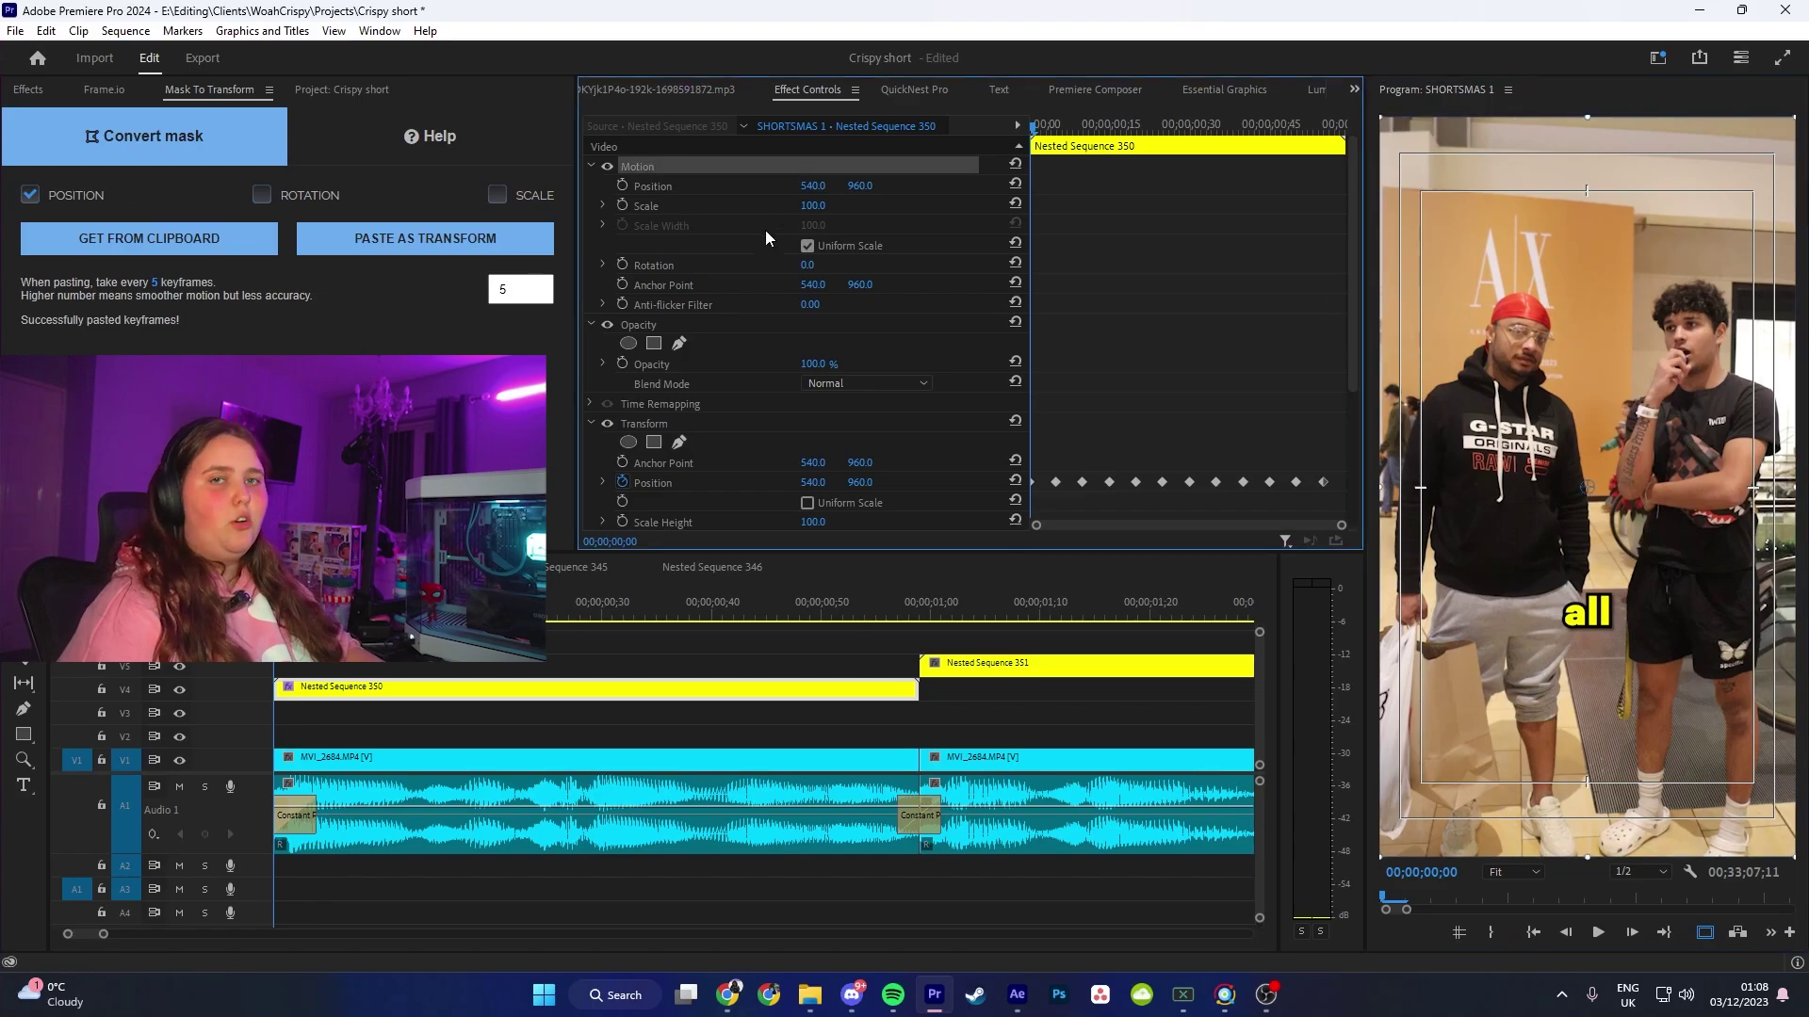
drag(1564, 635, 1663, 269)
key(space)
key(space)
Step: Set the first caption's Transform shutter angle to 360 and play the short from the start
scroll(1348, 386, down, 5)
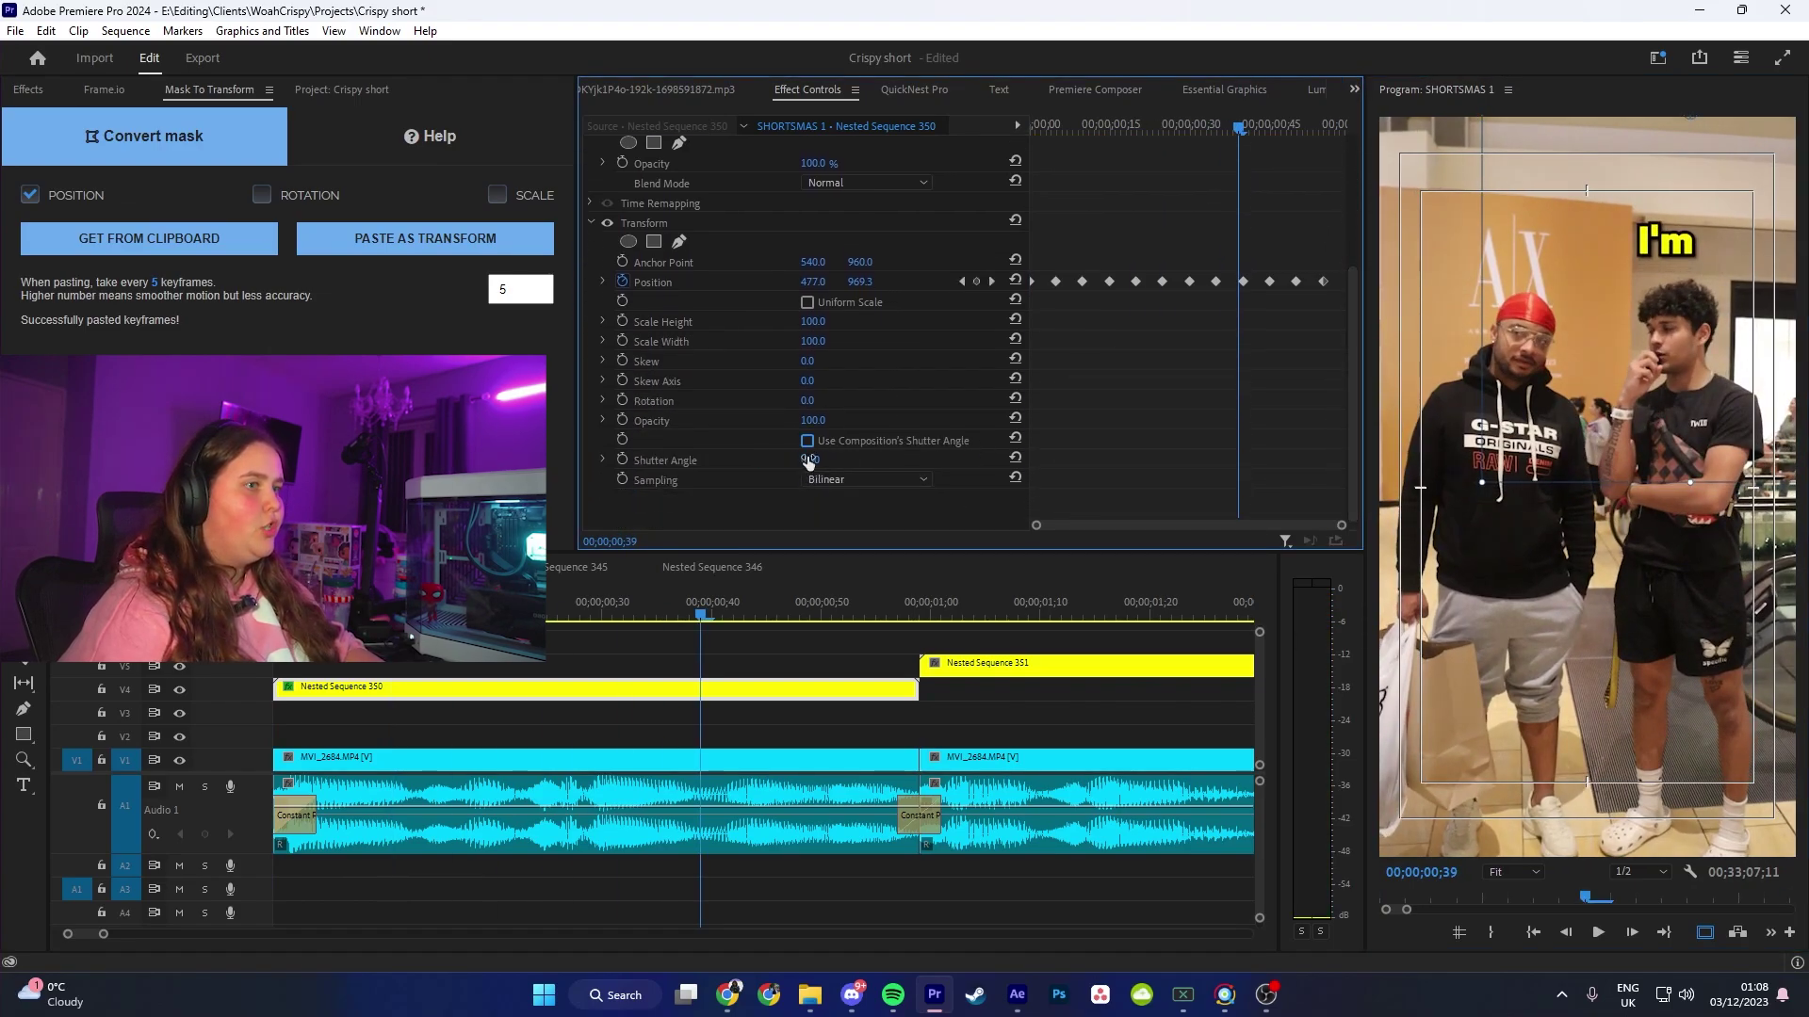
click(275, 608)
key(space)
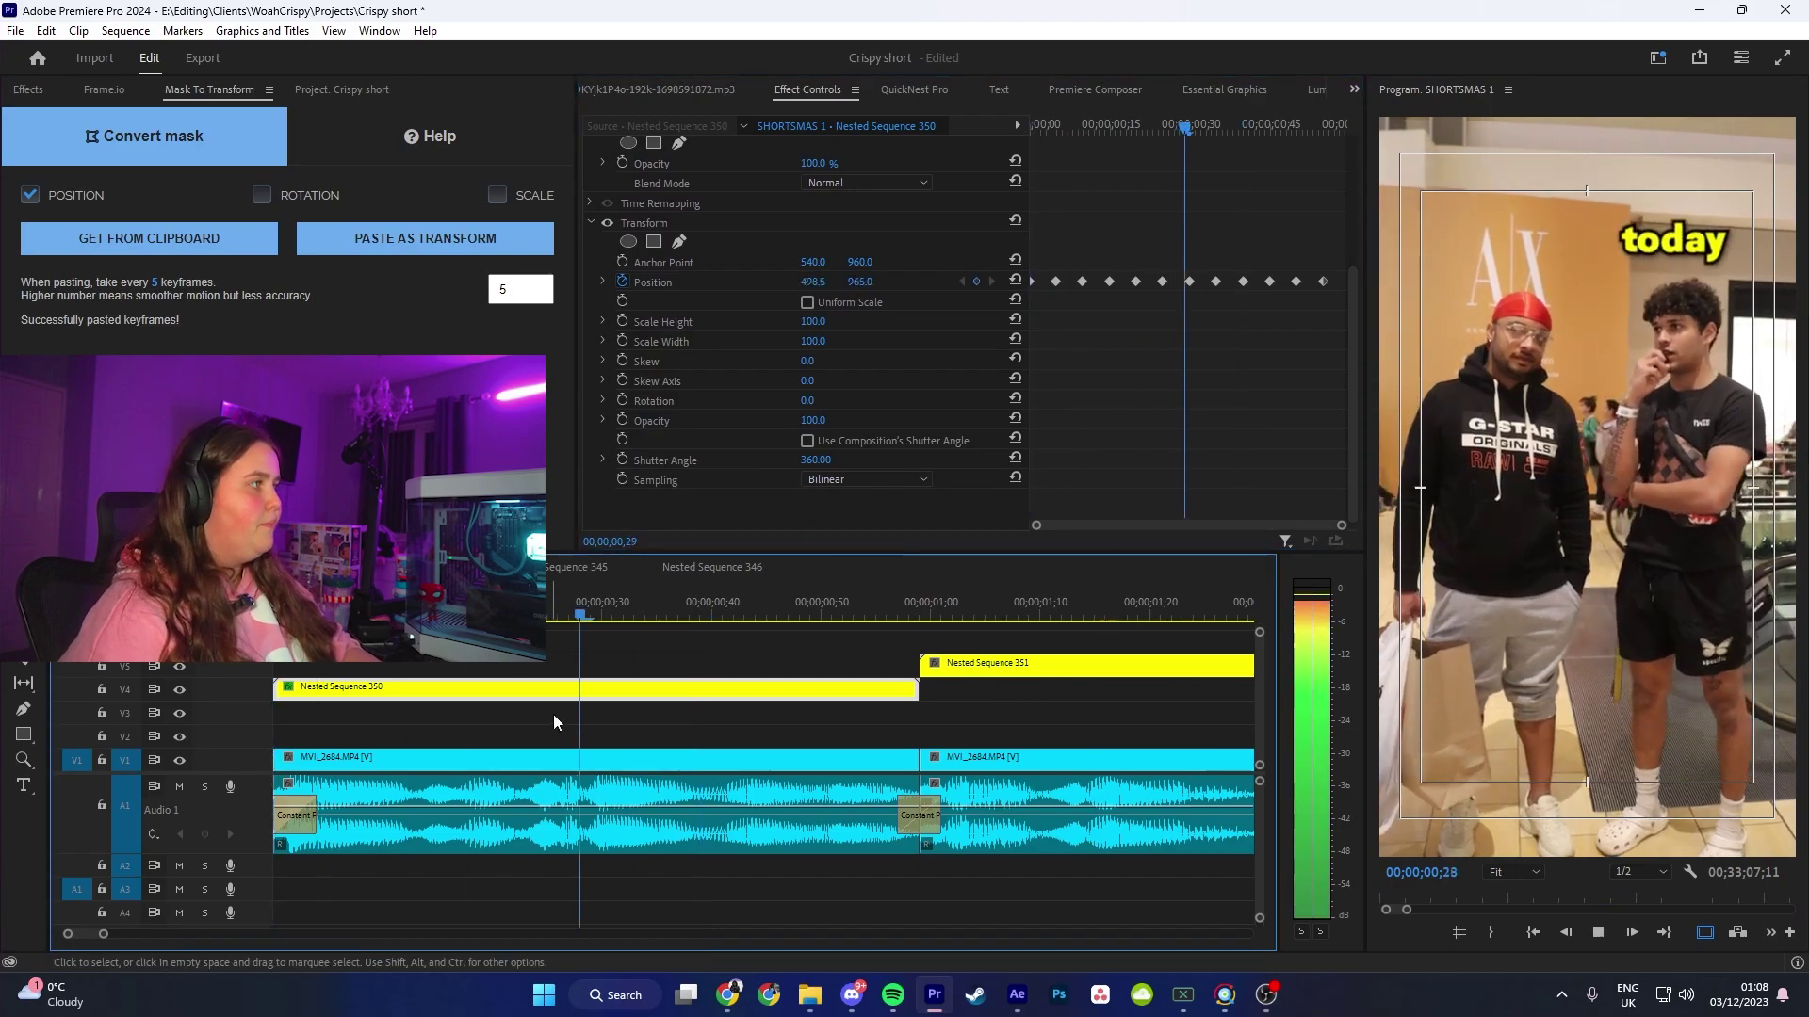
key(space)
Step: Draw a small opacity mask on the face of the man in the red cap on the second V1 clip
key(d)
key(minus)
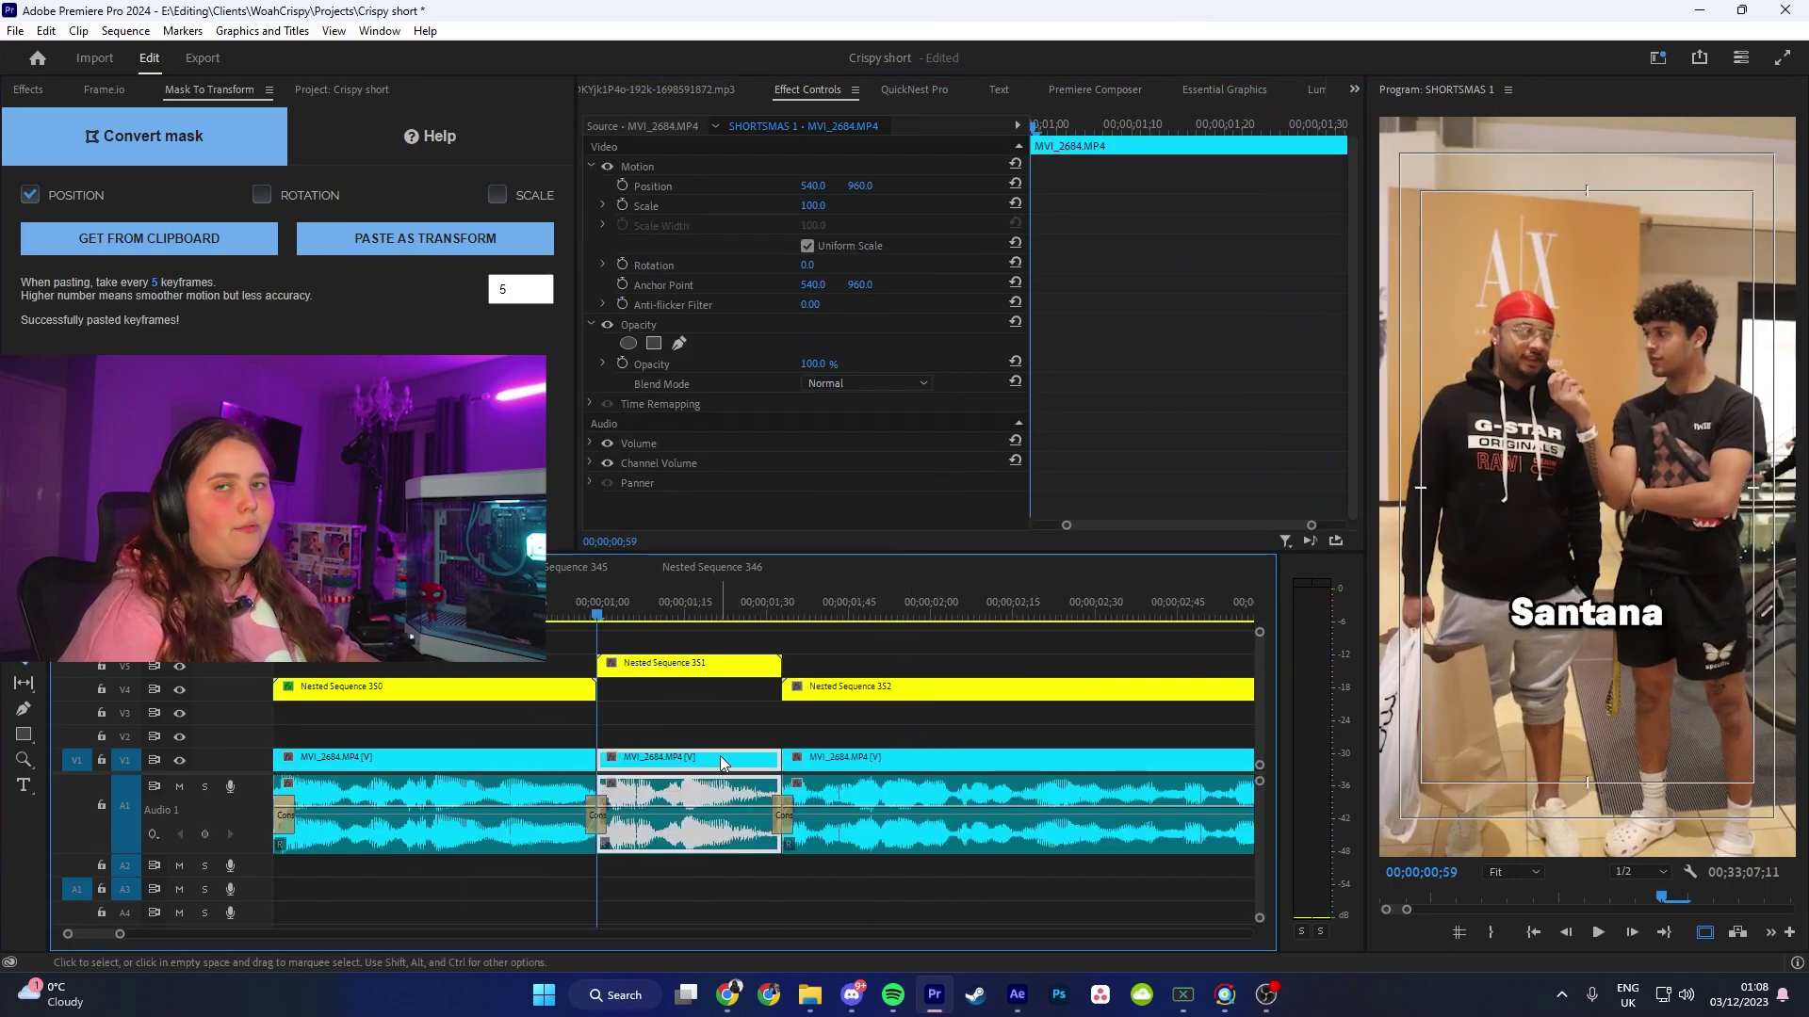
click(682, 342)
click(1546, 354)
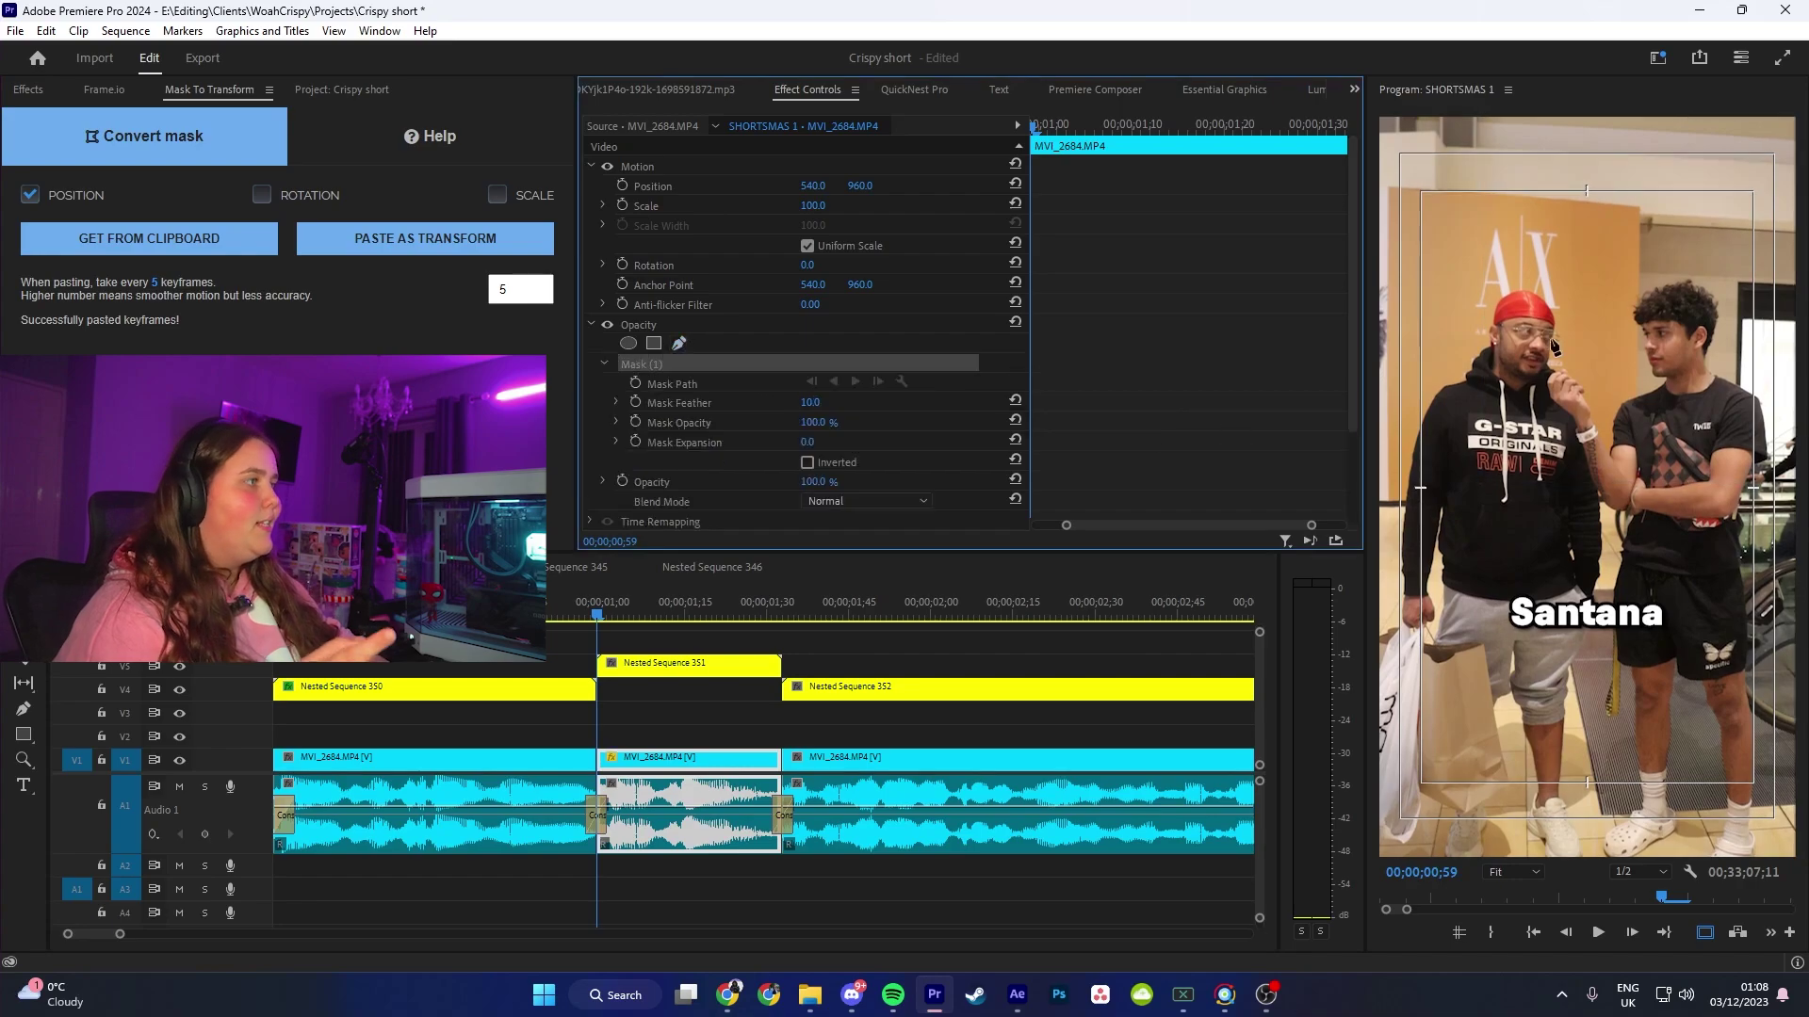
click(1514, 340)
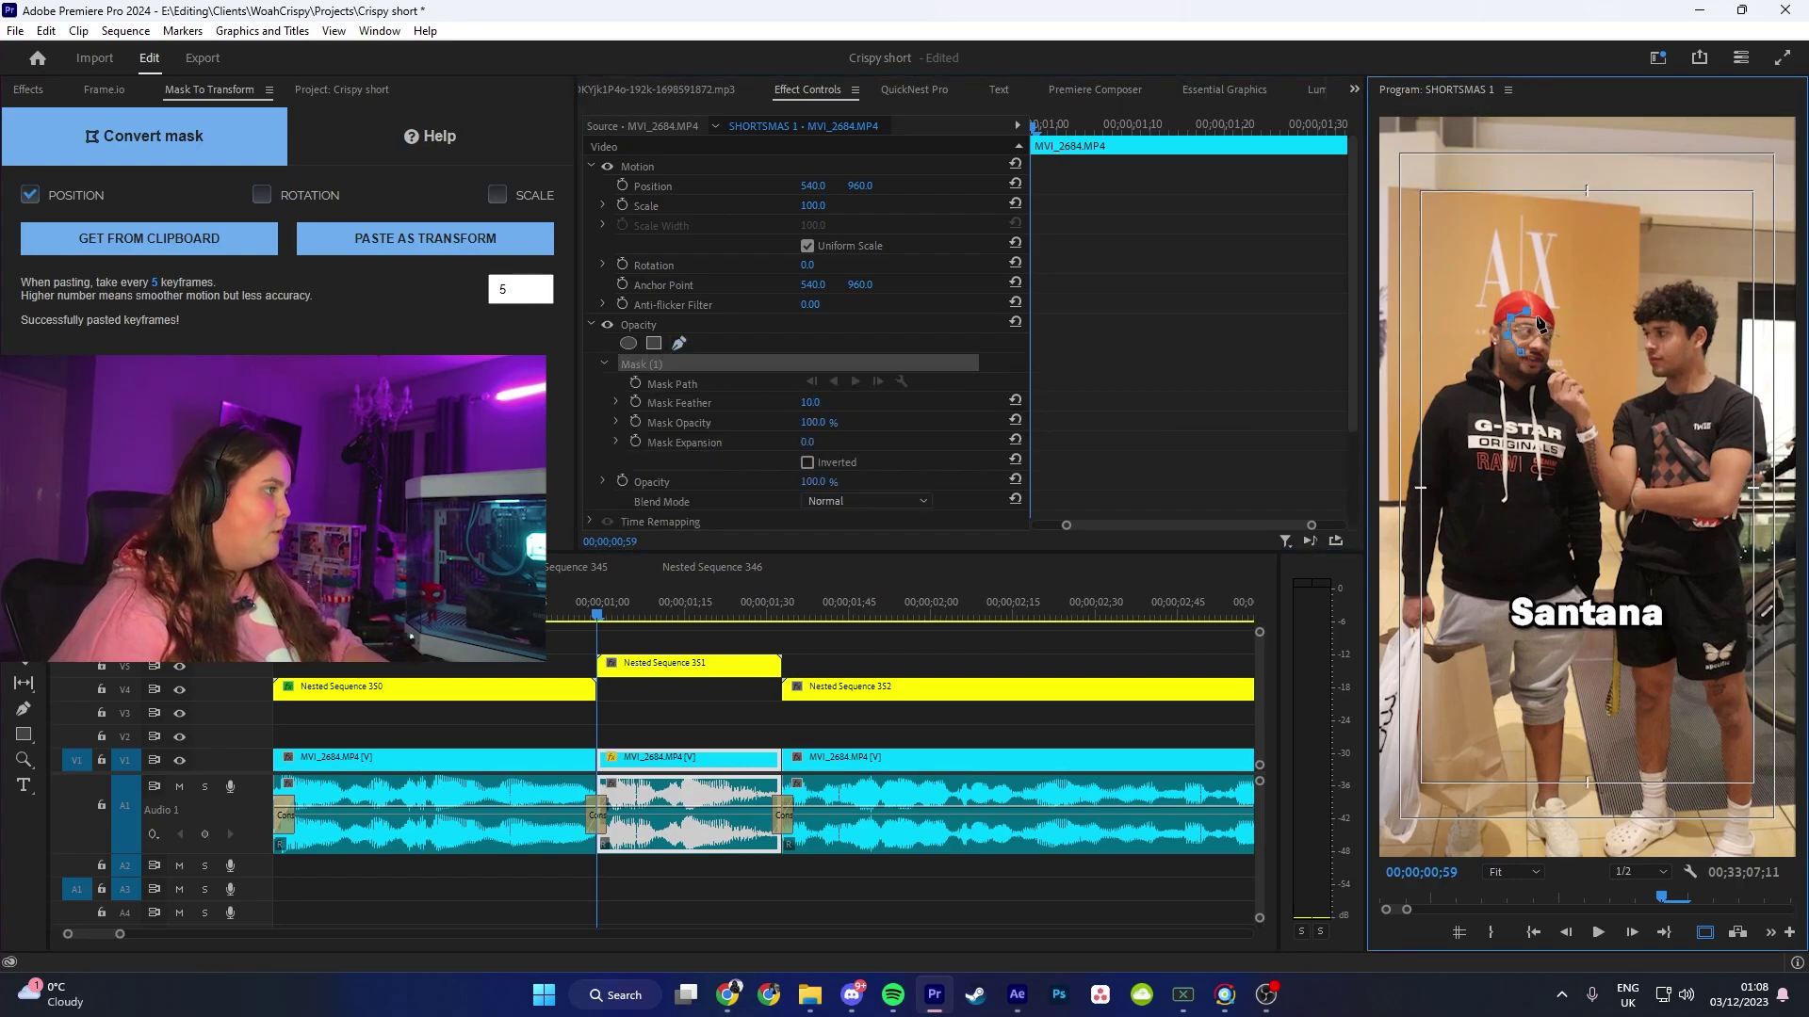
Step: Track the face mask forward through the second V1 clip and cut the tracked mask to the clipboard
click(856, 381)
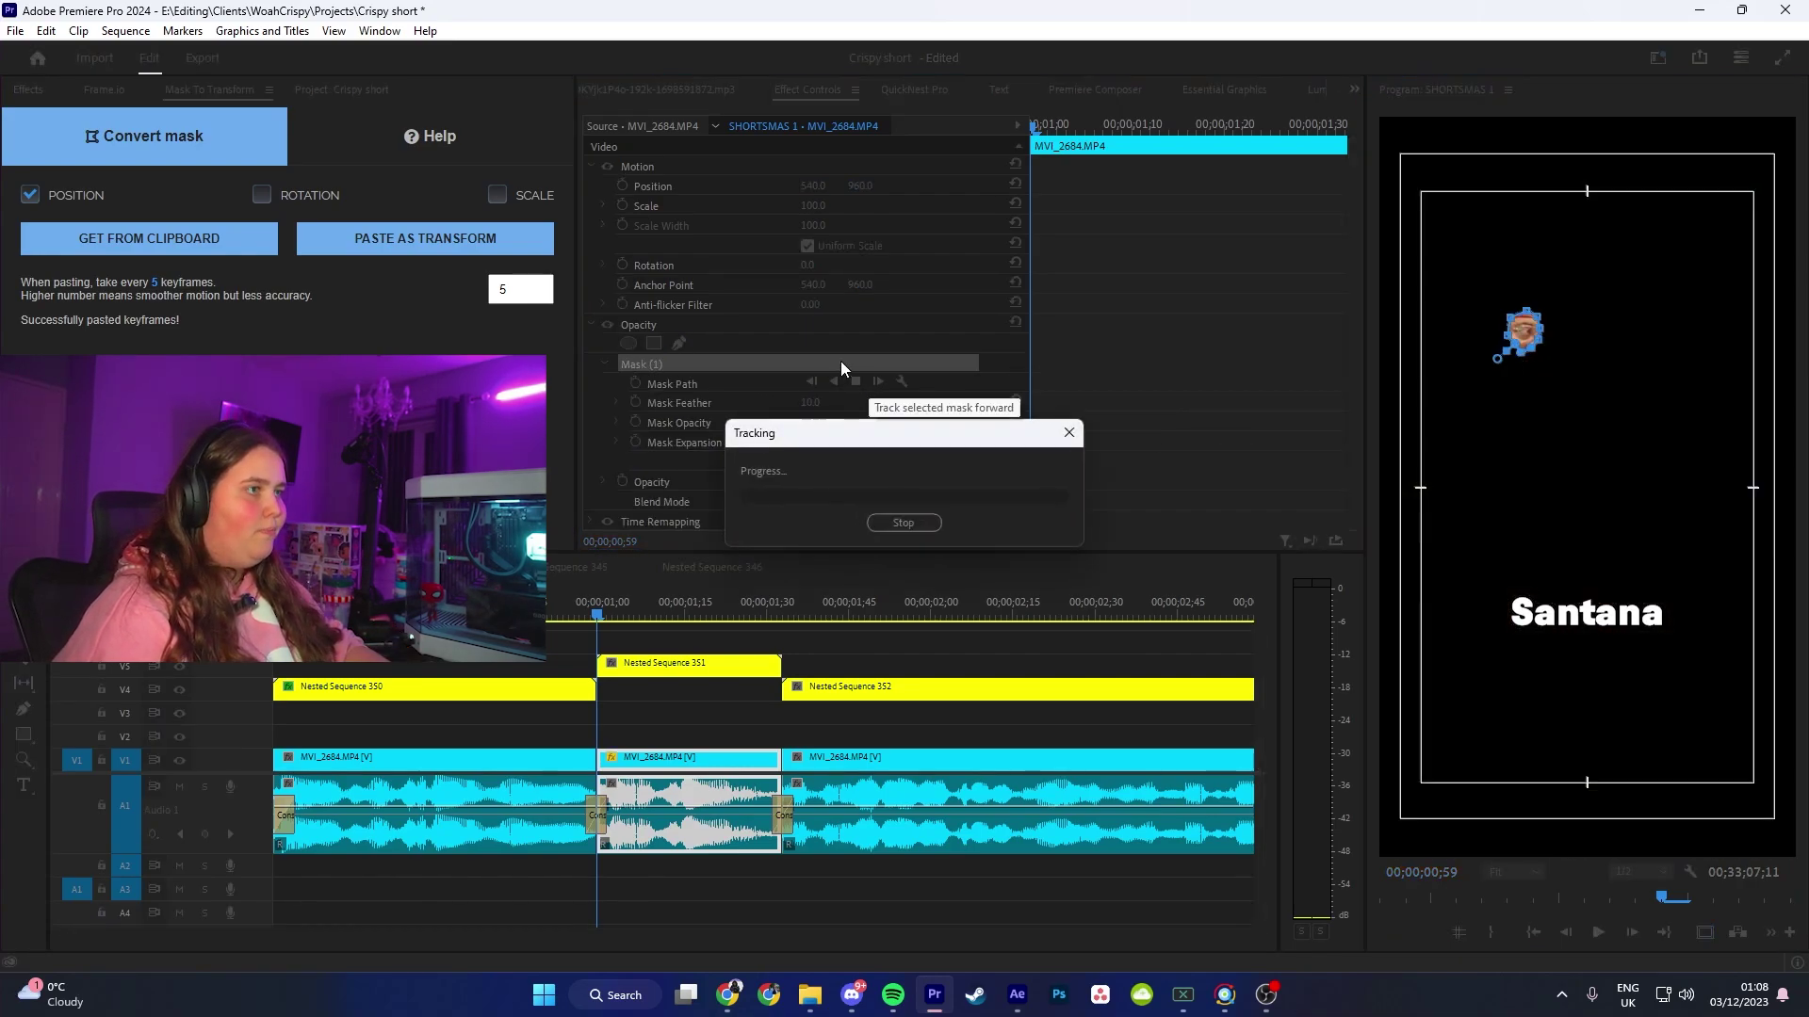
right_click(840, 361)
click(883, 453)
Step: Paste the tracked face mask onto Nested Sequence 351 from its first frame as Transform position keyframes, every 5 keyframes
click(598, 613)
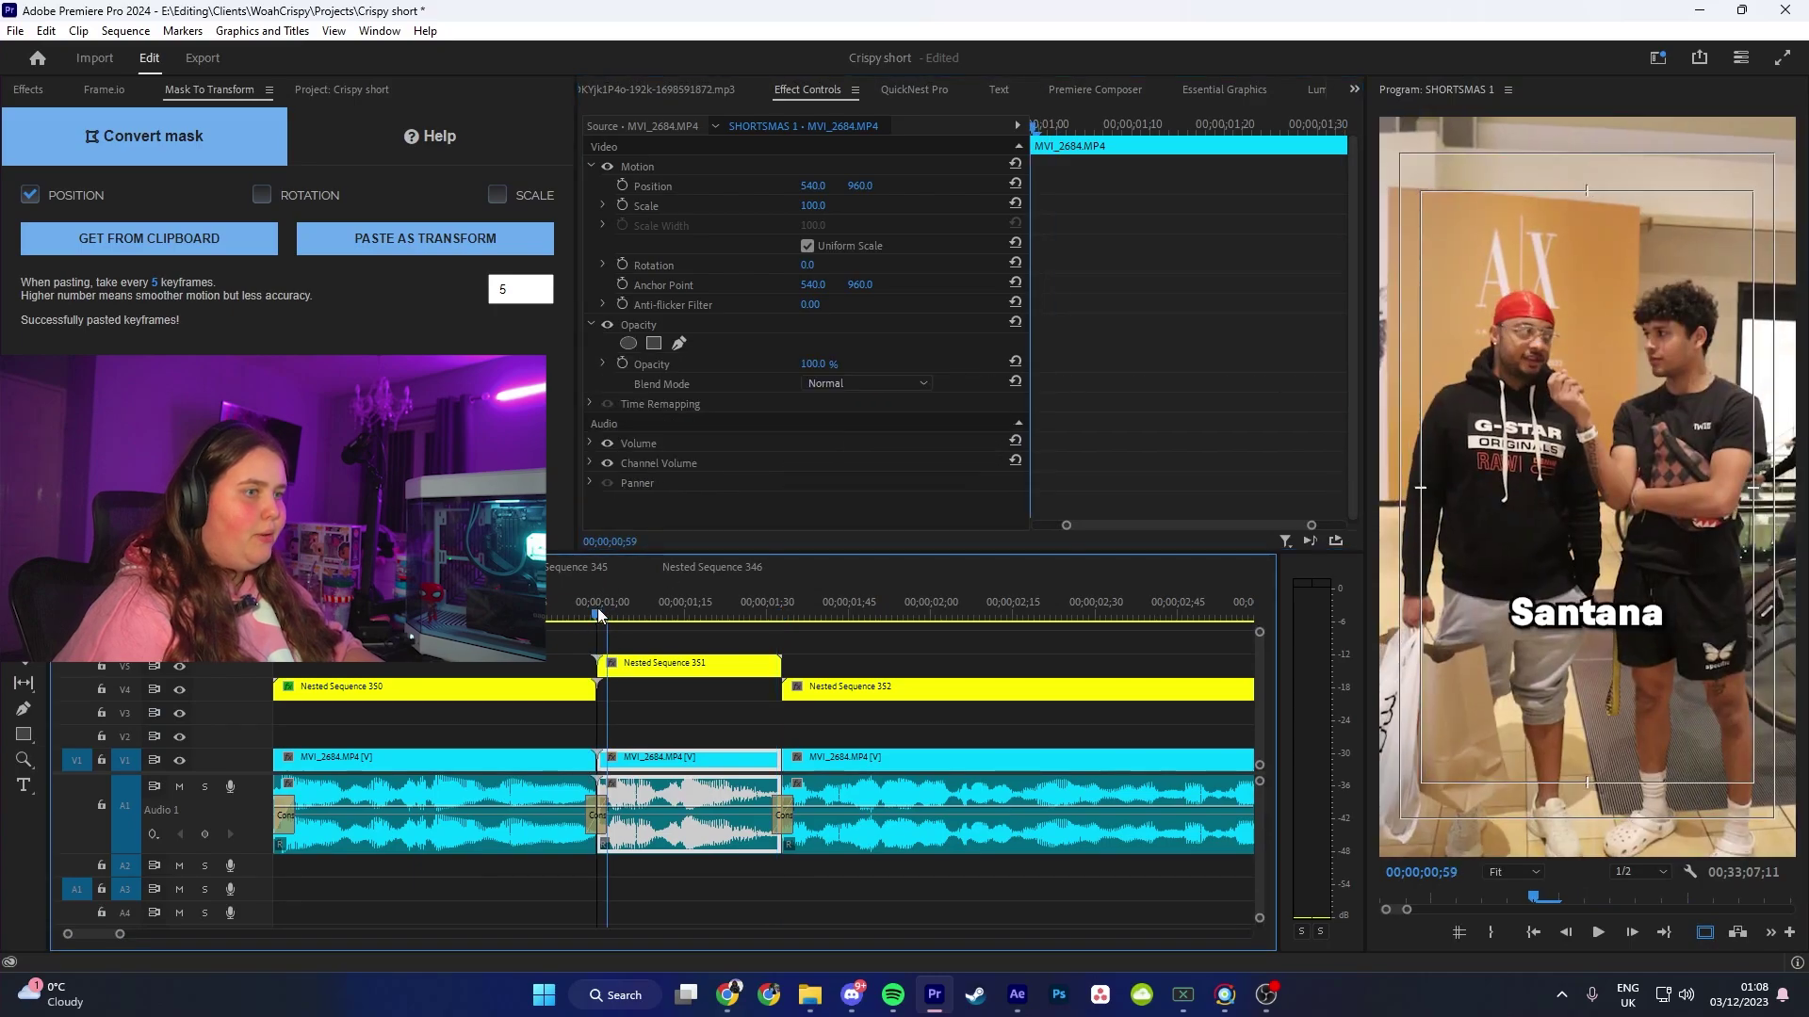
click(612, 665)
click(148, 239)
click(427, 243)
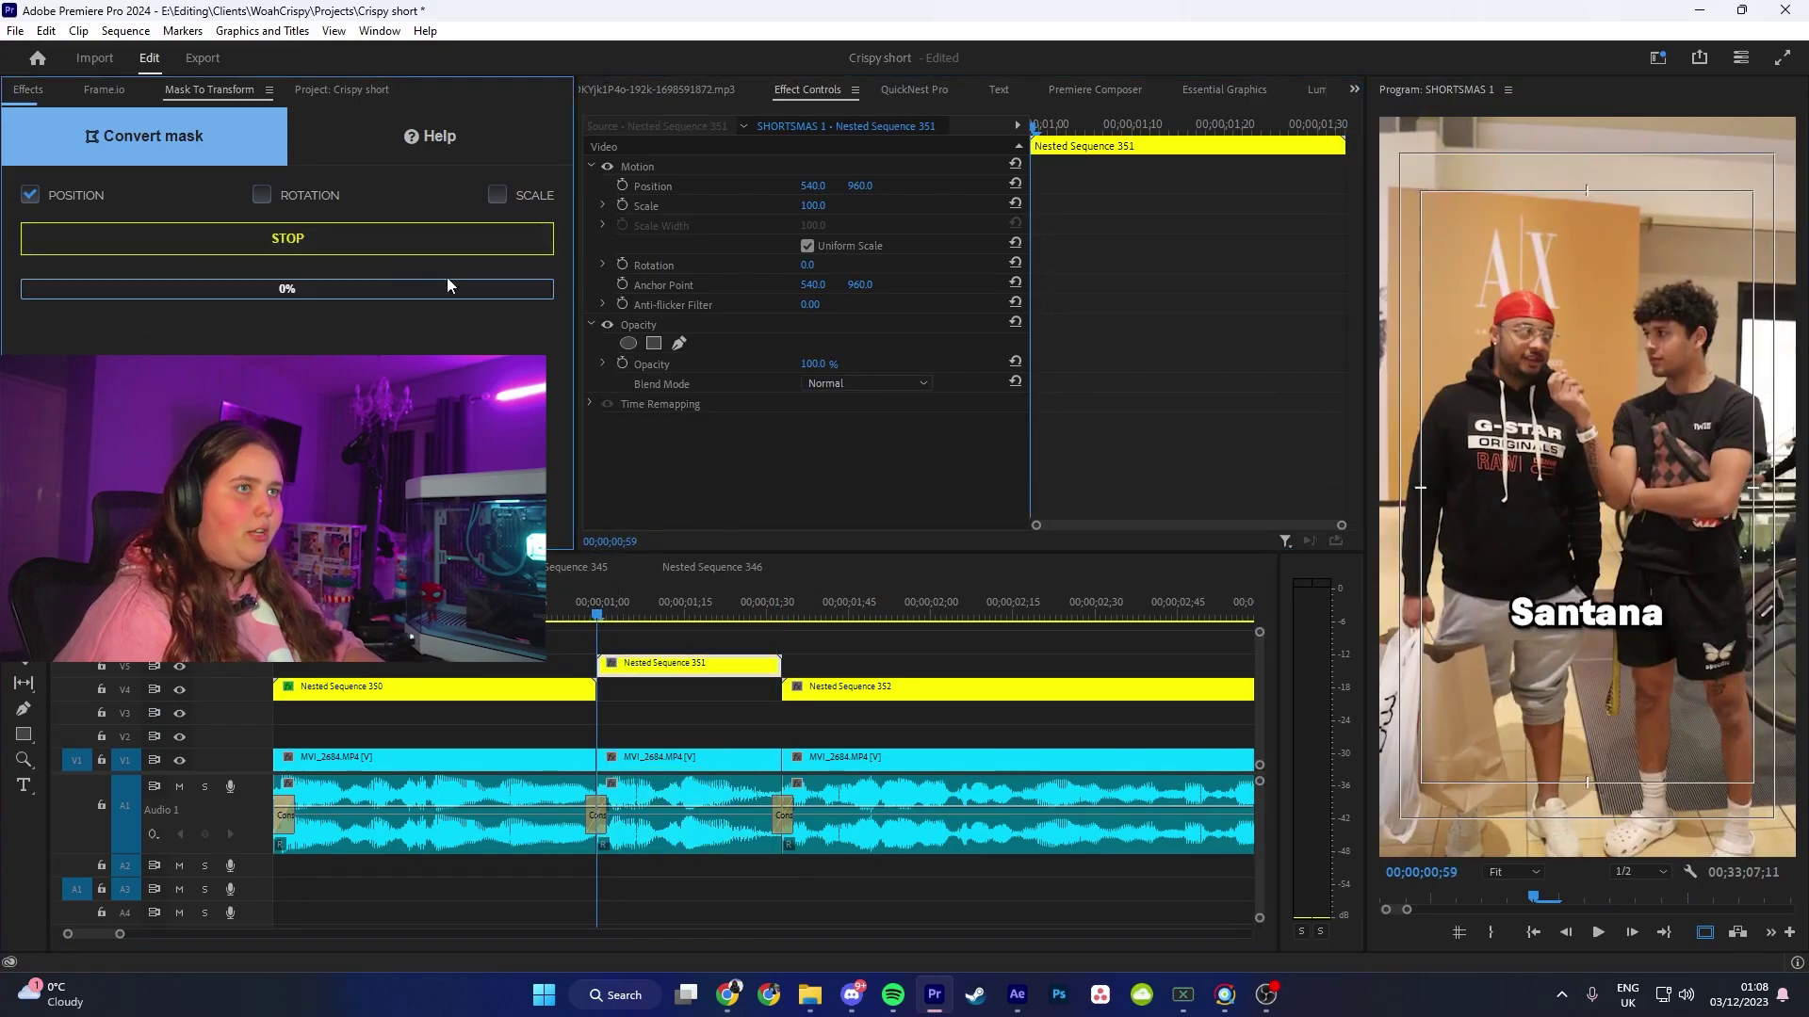
Step: Move the "Santana" caption above the head of the man in the red cap
click(663, 166)
drag(1555, 631, 1497, 283)
scroll(929, 477, down, 5)
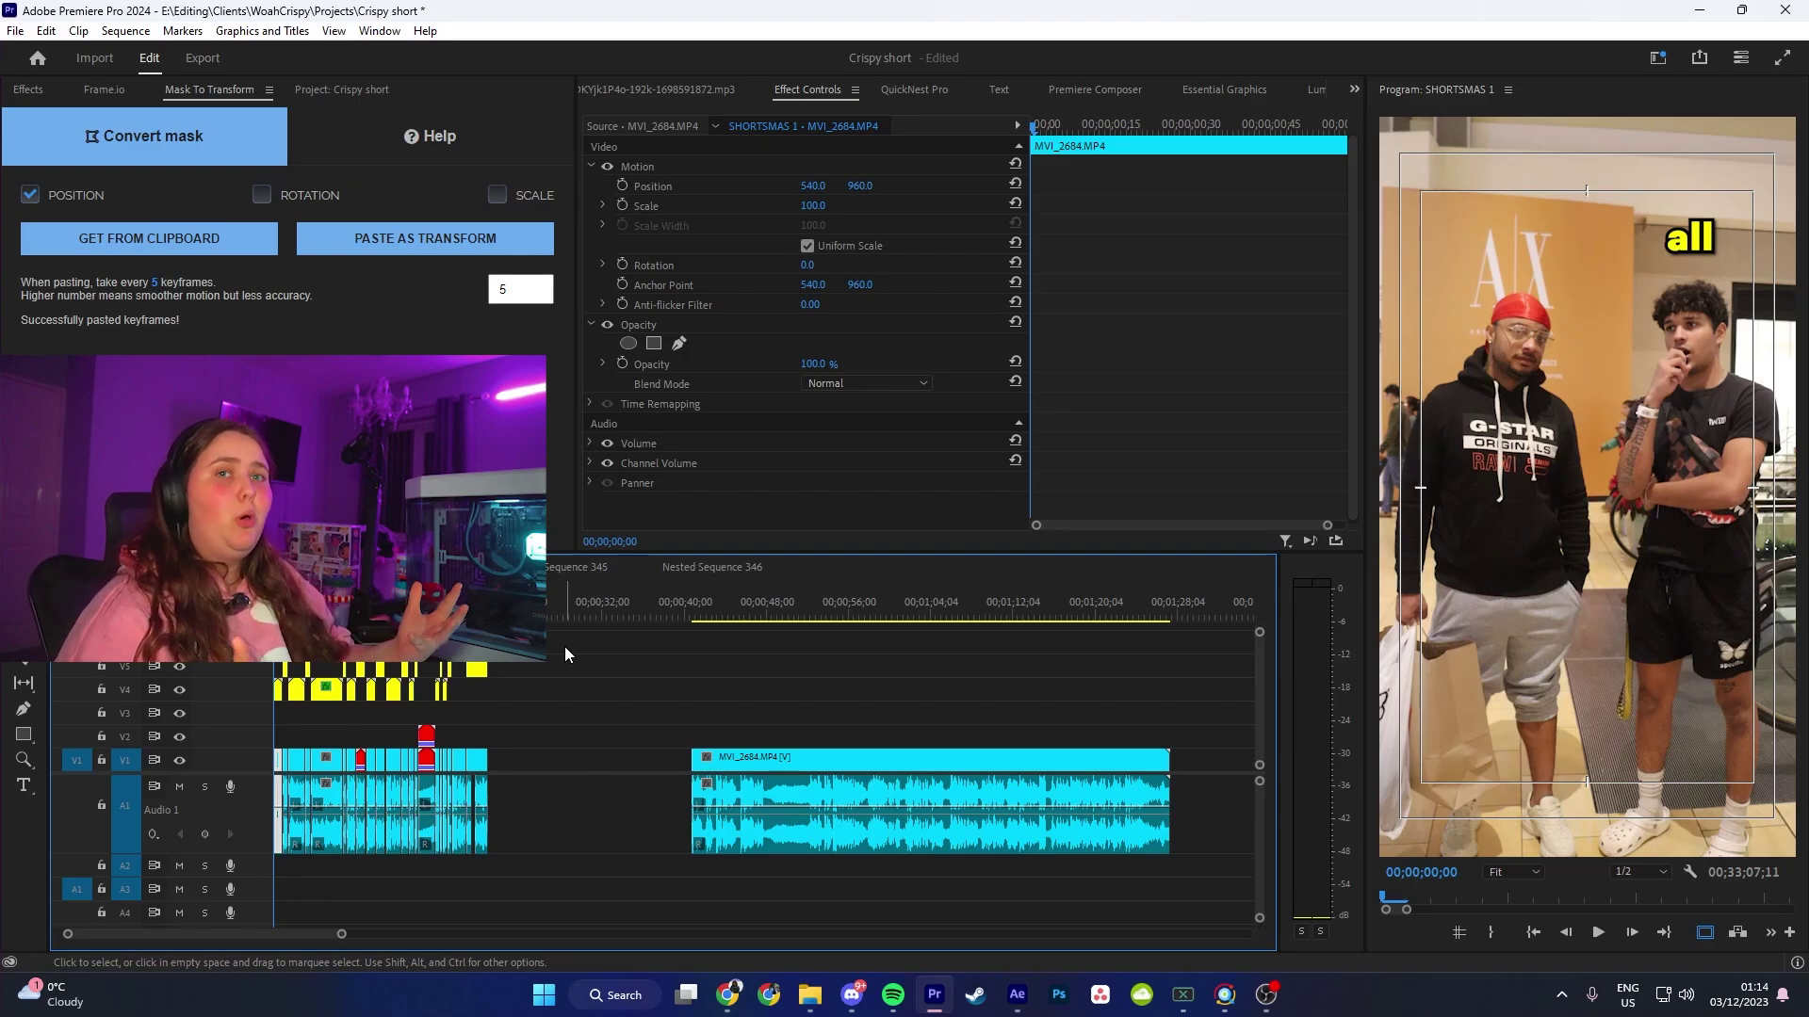
Step: Select all caption sequences on V4 and V5 and nest each one individually with QuickNest Pro
drag(333, 676, 334, 675)
key(=)
drag(827, 647, 279, 689)
click(915, 87)
click(1018, 250)
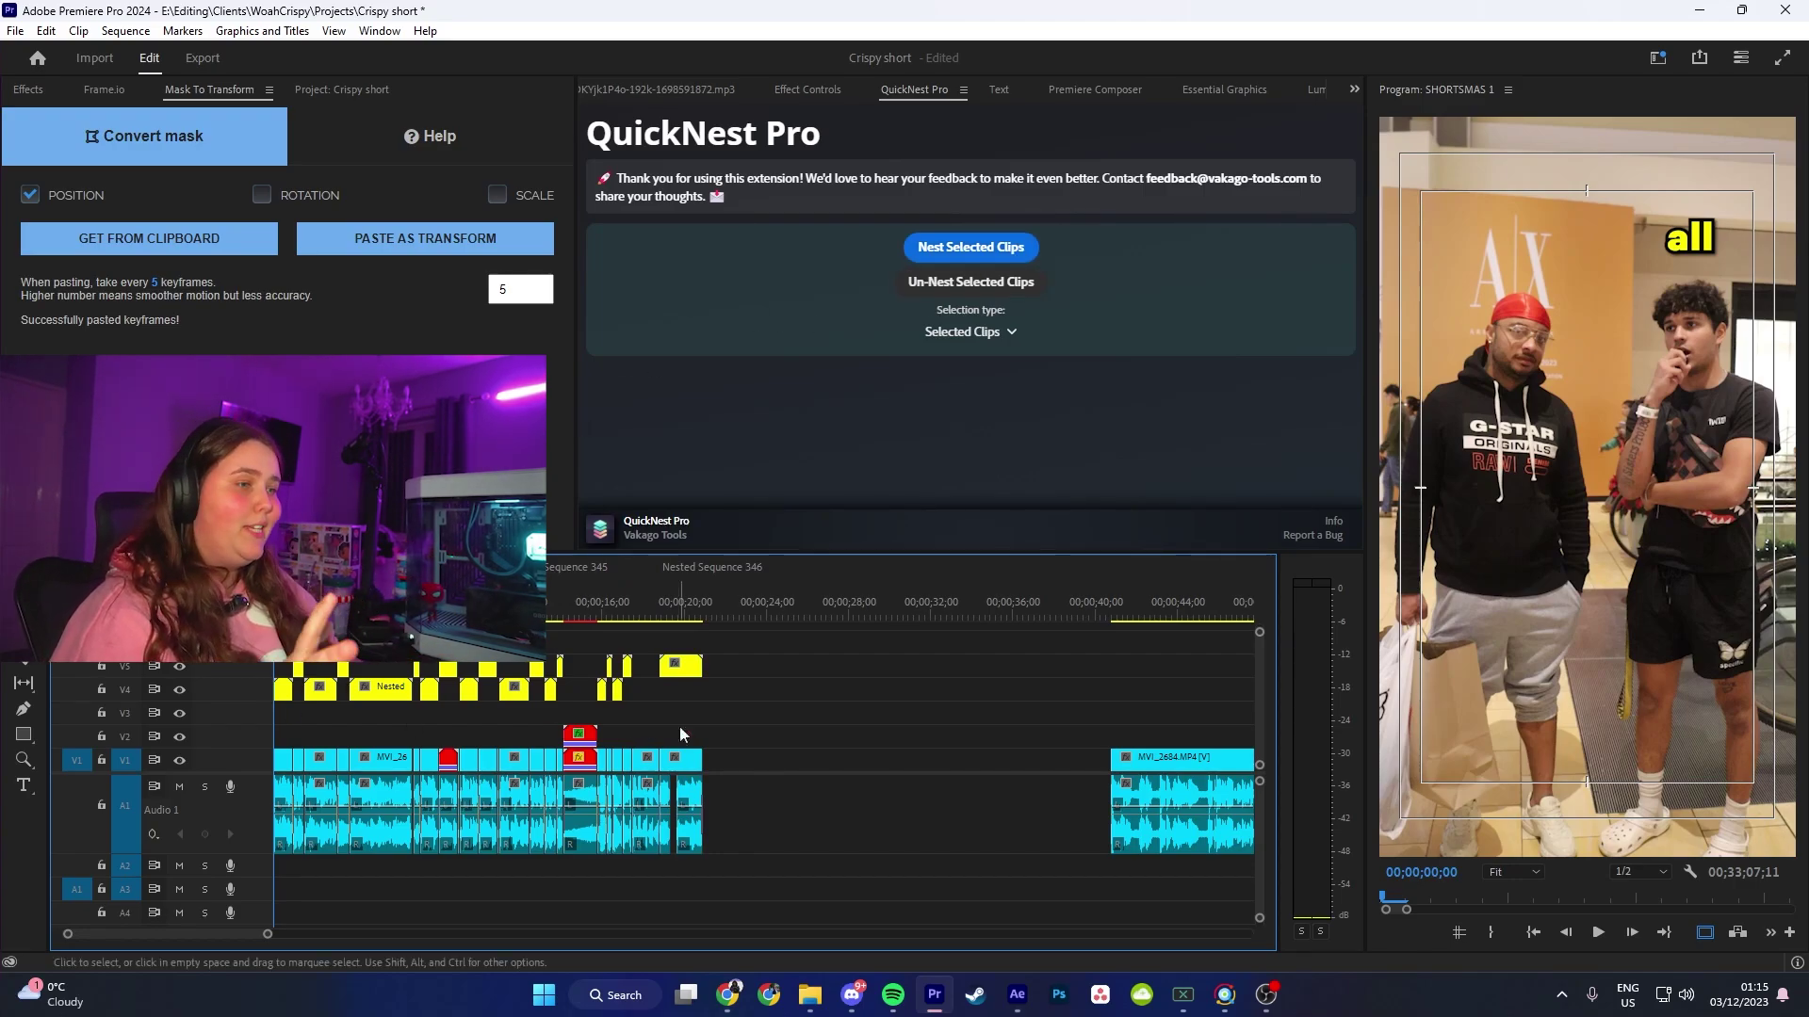
Step: Search the effects for "sam text" and apply the Sam text scale preset to all caption nests on V4 and V5
click(28, 89)
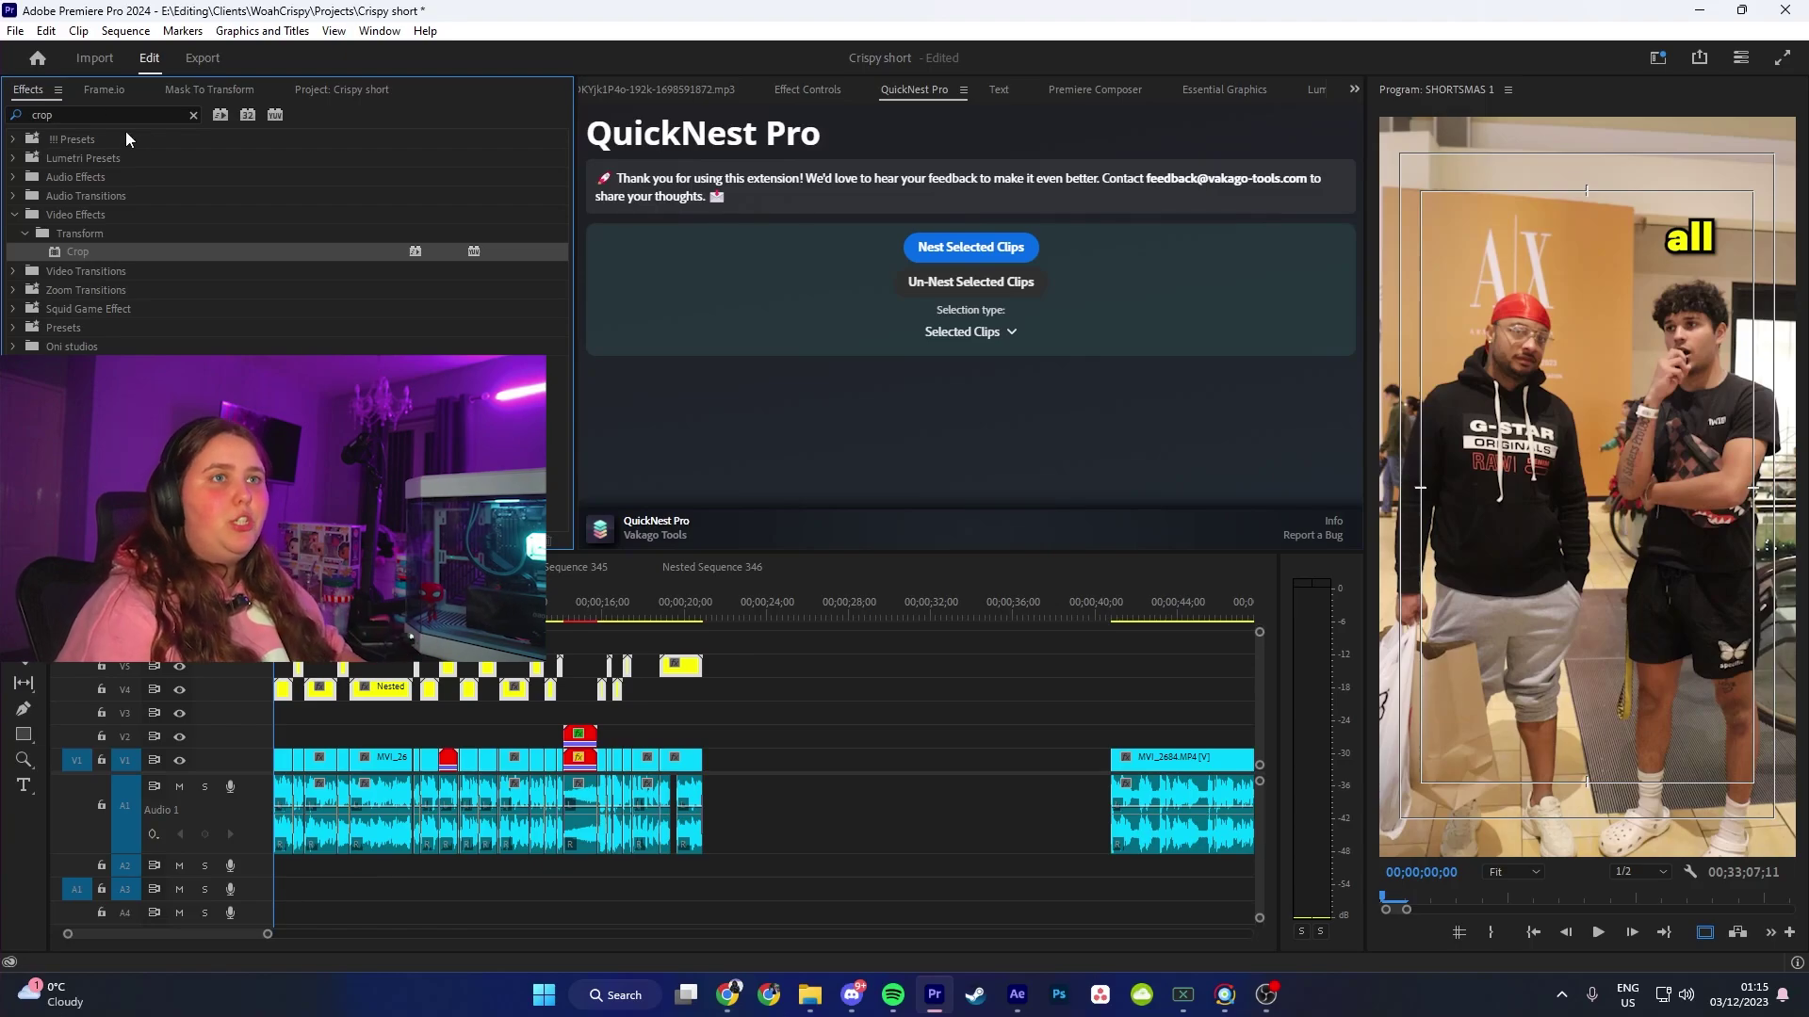
double_click(83, 114)
text(sam te)
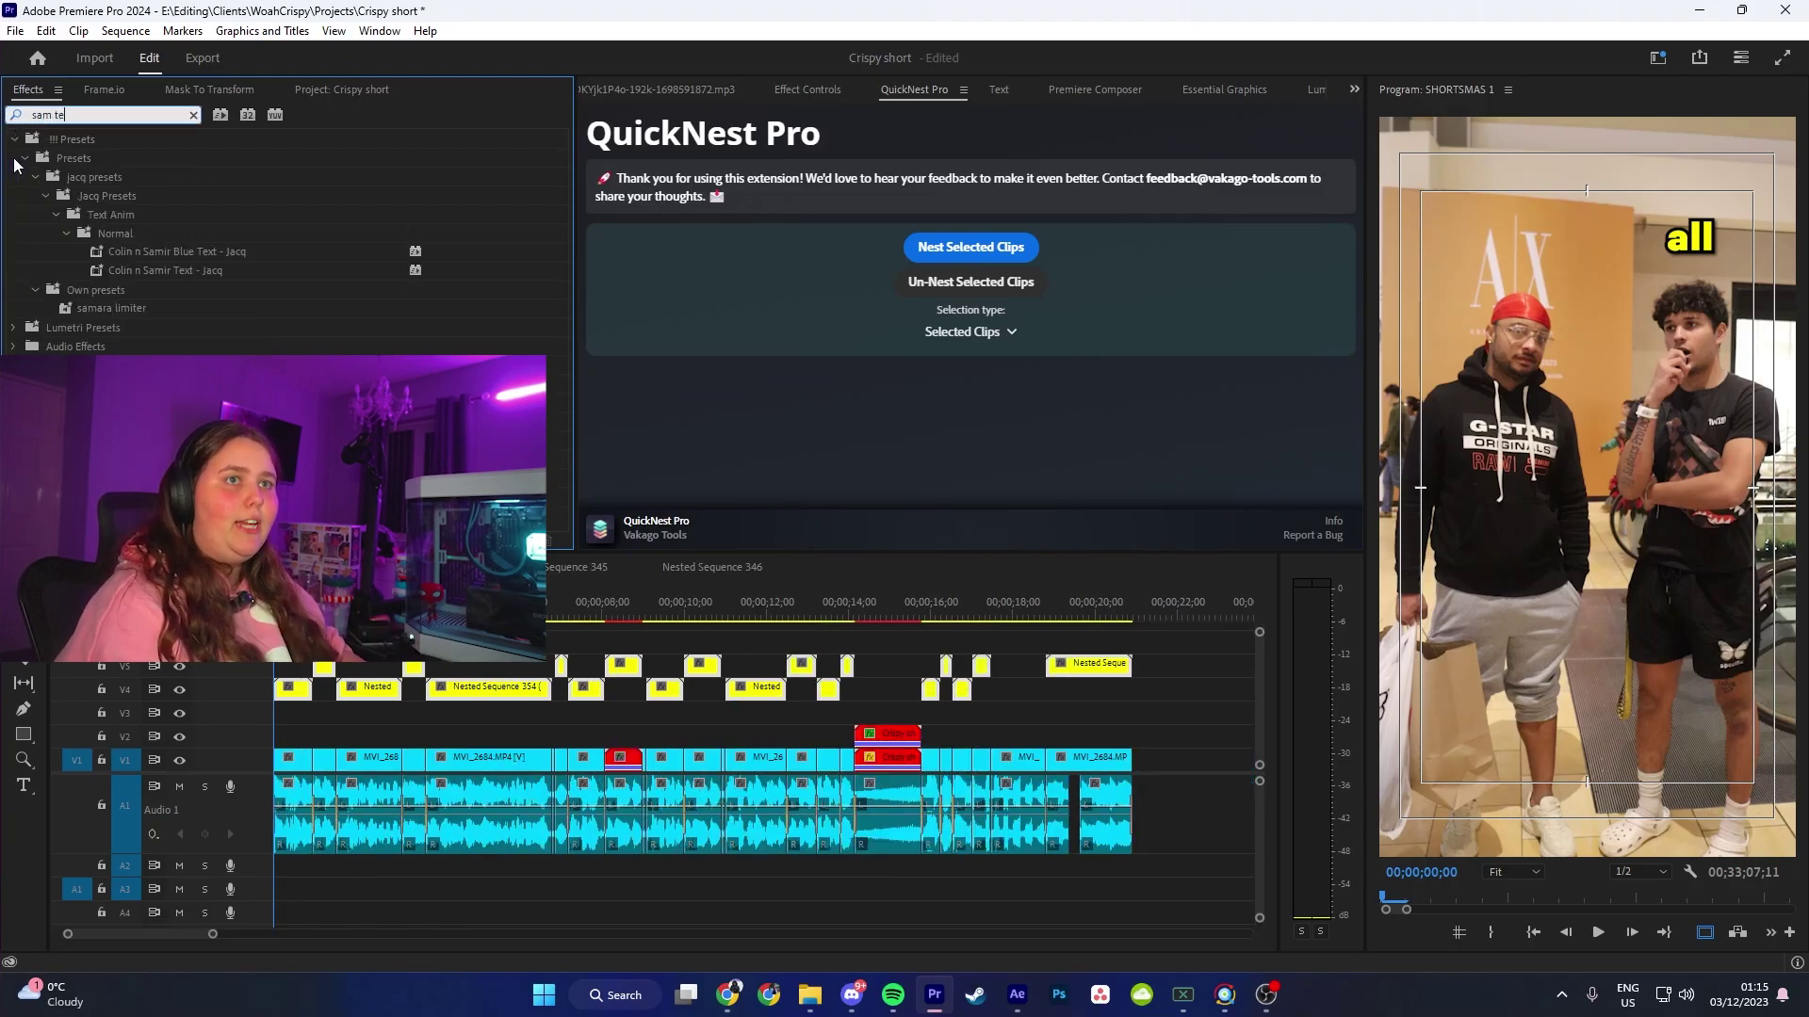
text(xt)
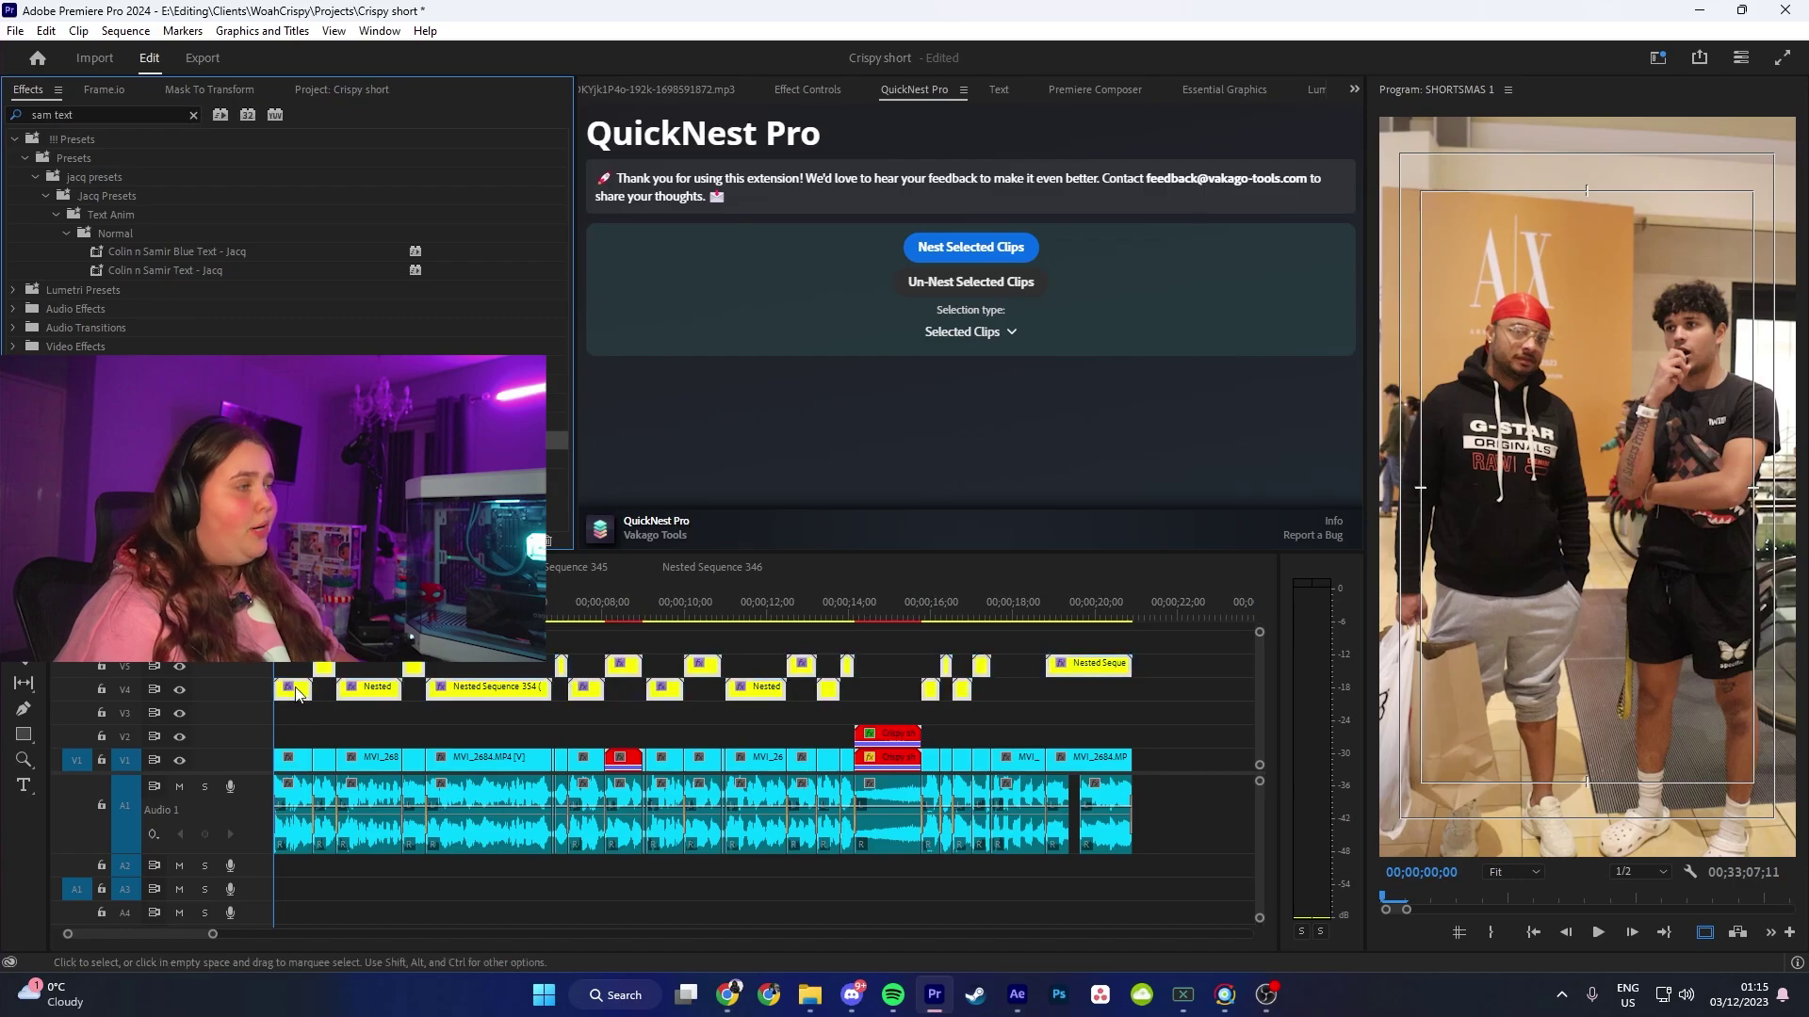
Step: Set the first caption nest's starting Transform Position to about 794, 613, at the mouth of the man in the black T-shirt
scroll(322, 665, up, 3)
click(323, 646)
click(339, 759)
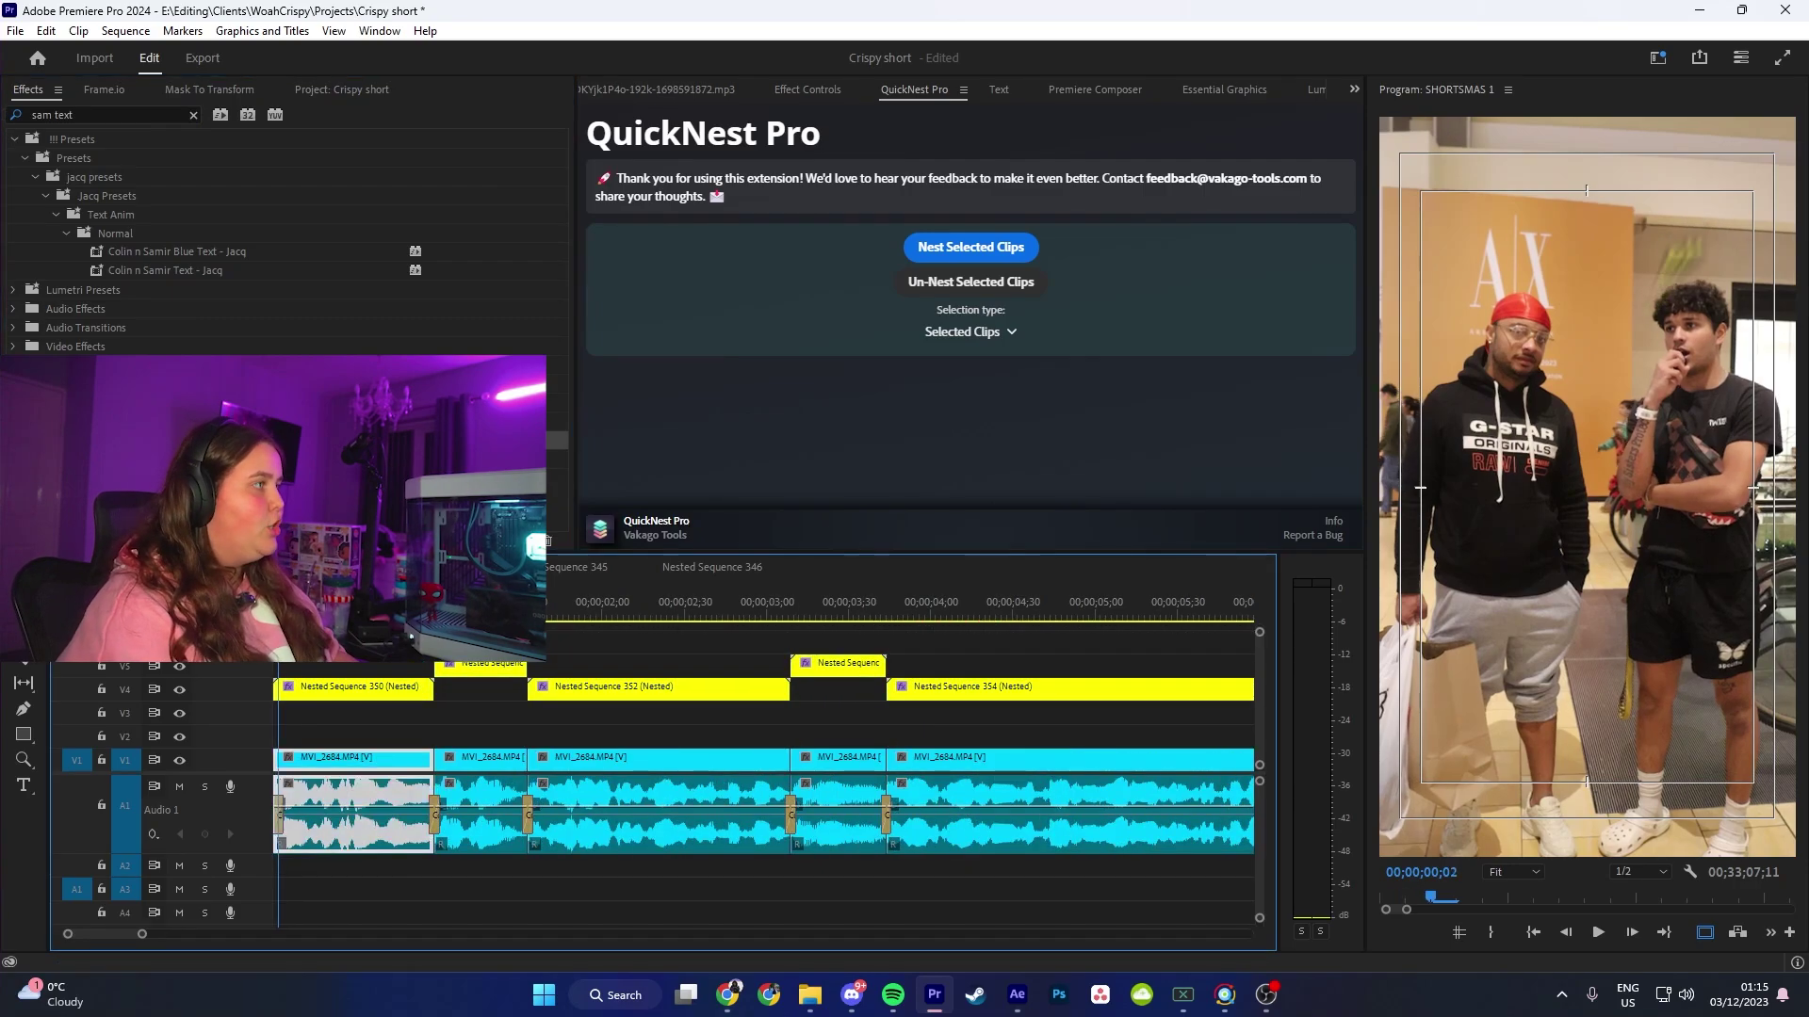
click(339, 689)
click(790, 92)
drag(1631, 345, 1686, 353)
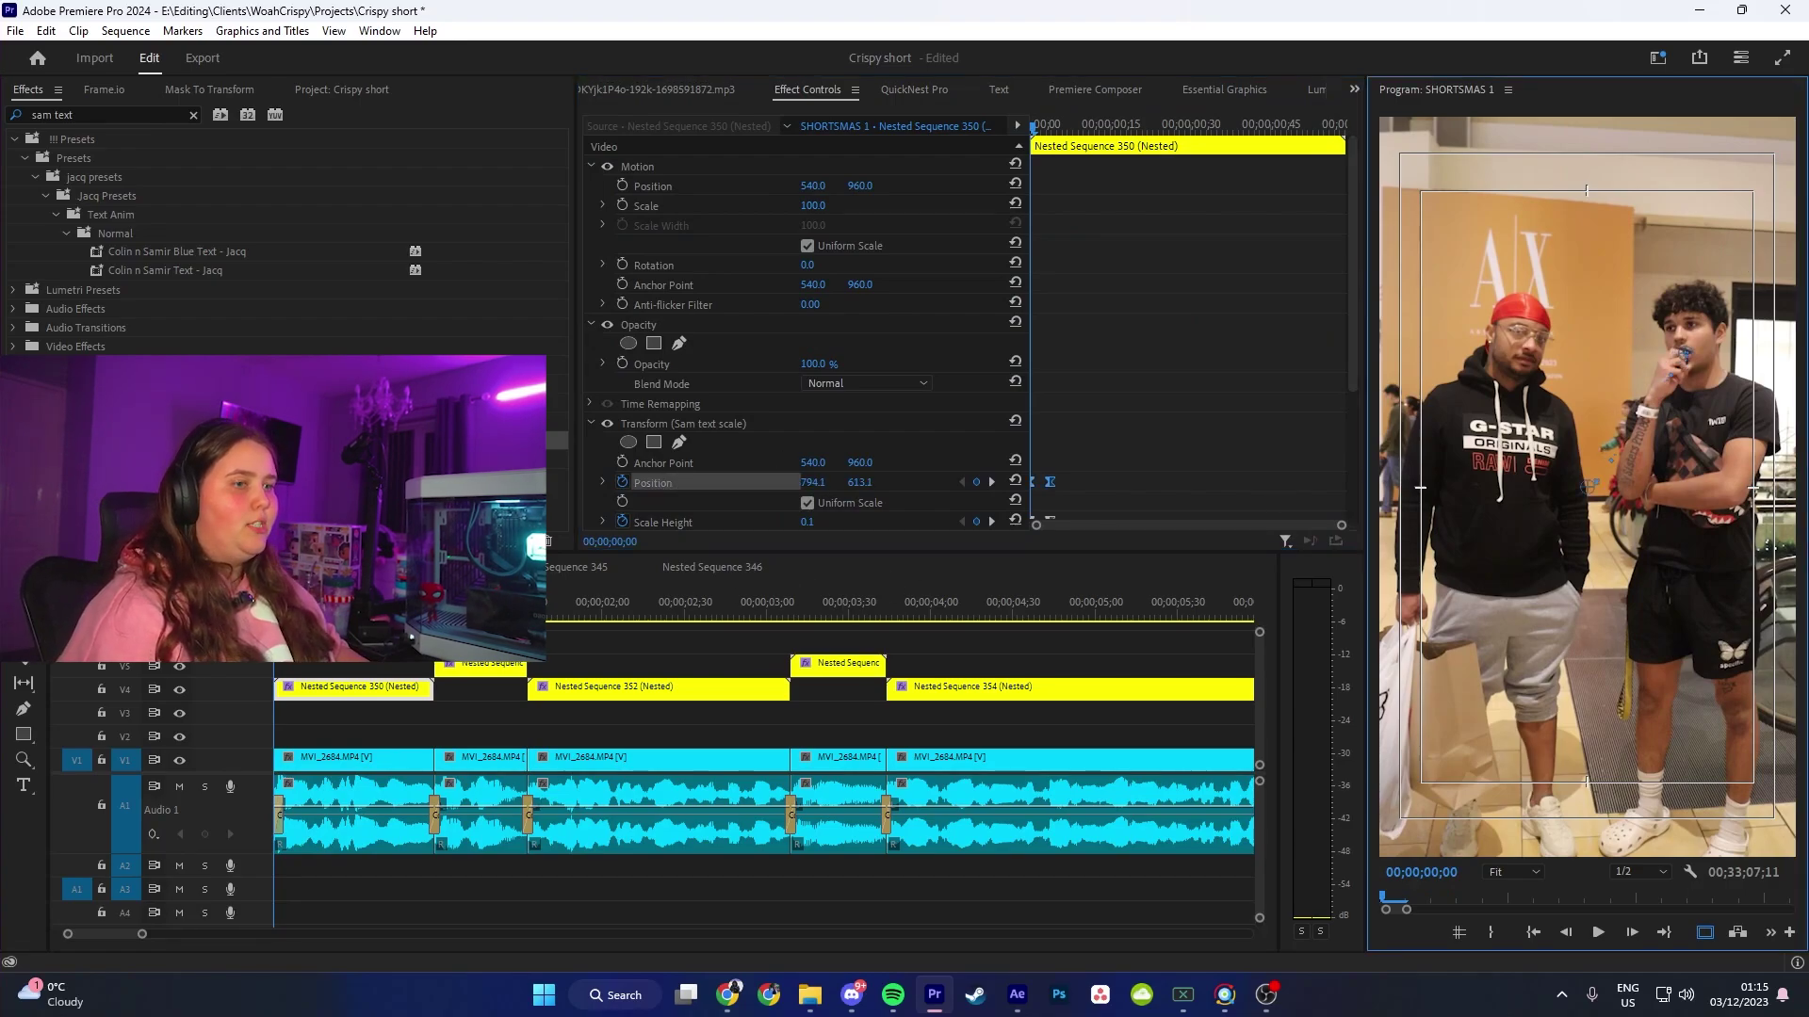
Step: Move the starting Transform Position of the second caption nest, on V5, to the mouth of the man in the red cap
key(Down)
click(471, 669)
click(901, 484)
drag(1640, 356, 1530, 372)
Step: Set the starting Transform Position of Nested Sequence 352 to about 833, 645, at the mouth of the man in the black T-shirt
drag(789, 605, 524, 609)
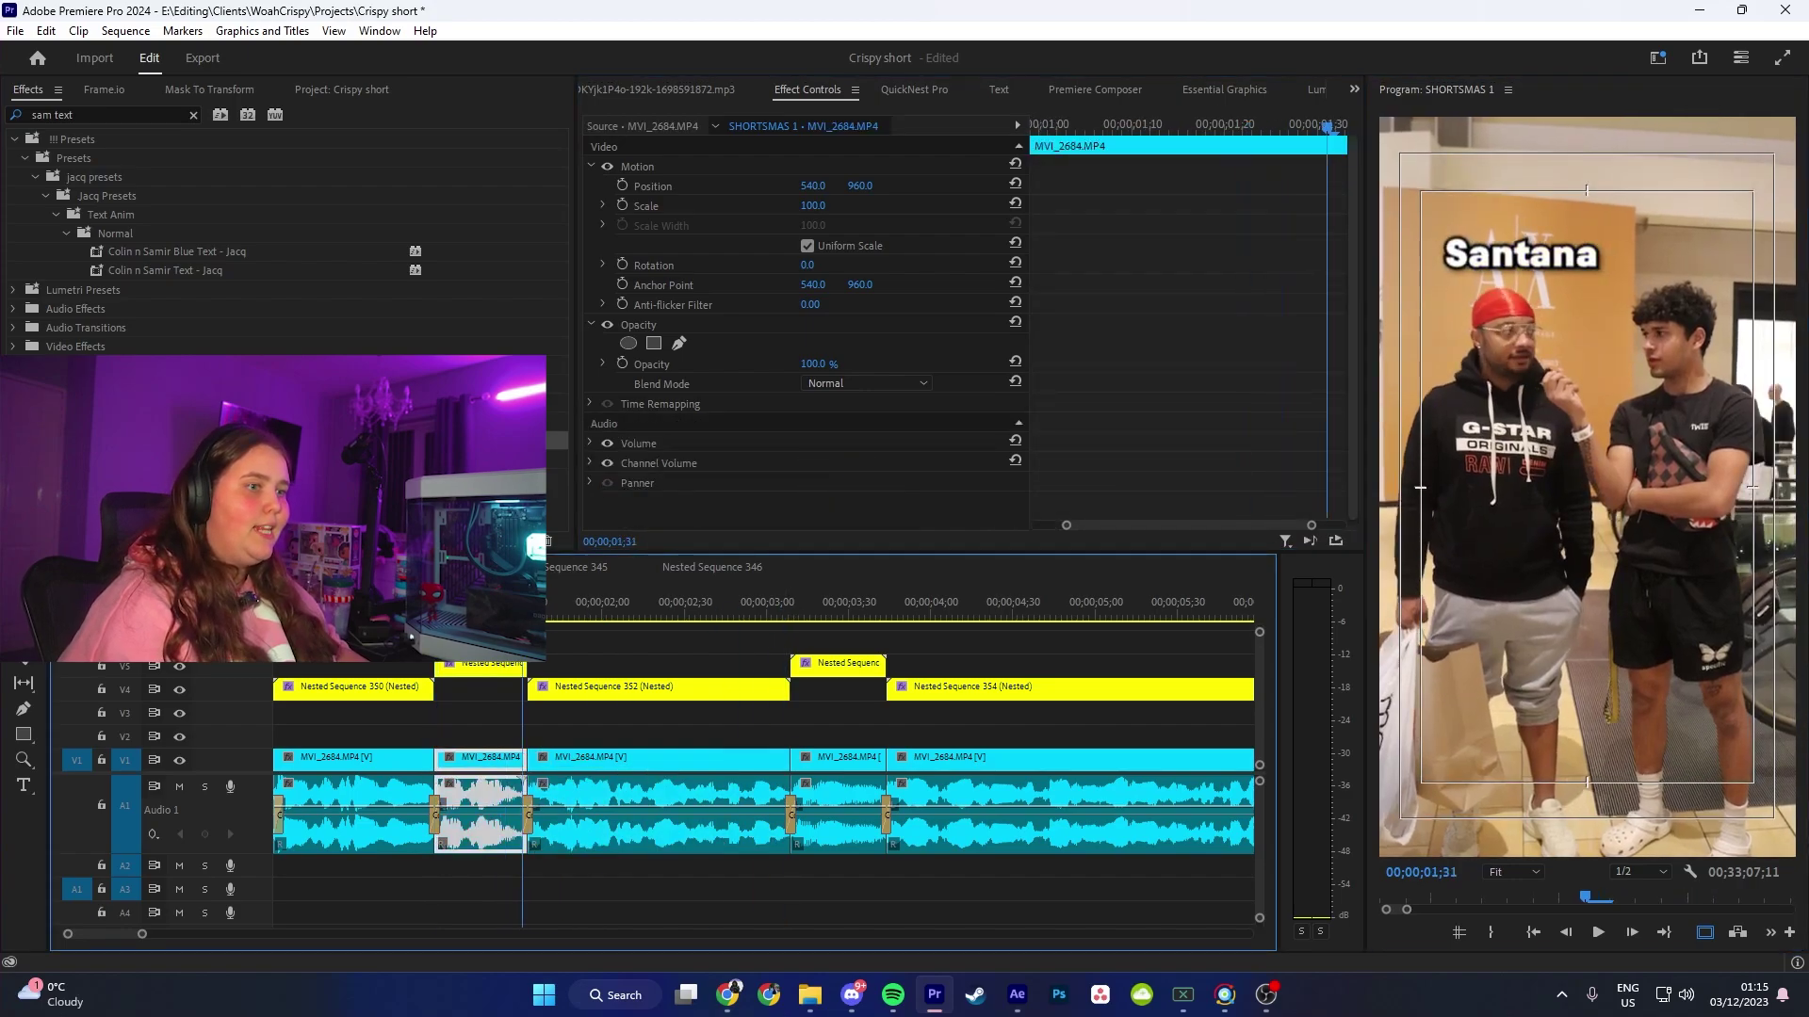
key(Down)
click(612, 688)
click(901, 483)
drag(1628, 341, 1701, 365)
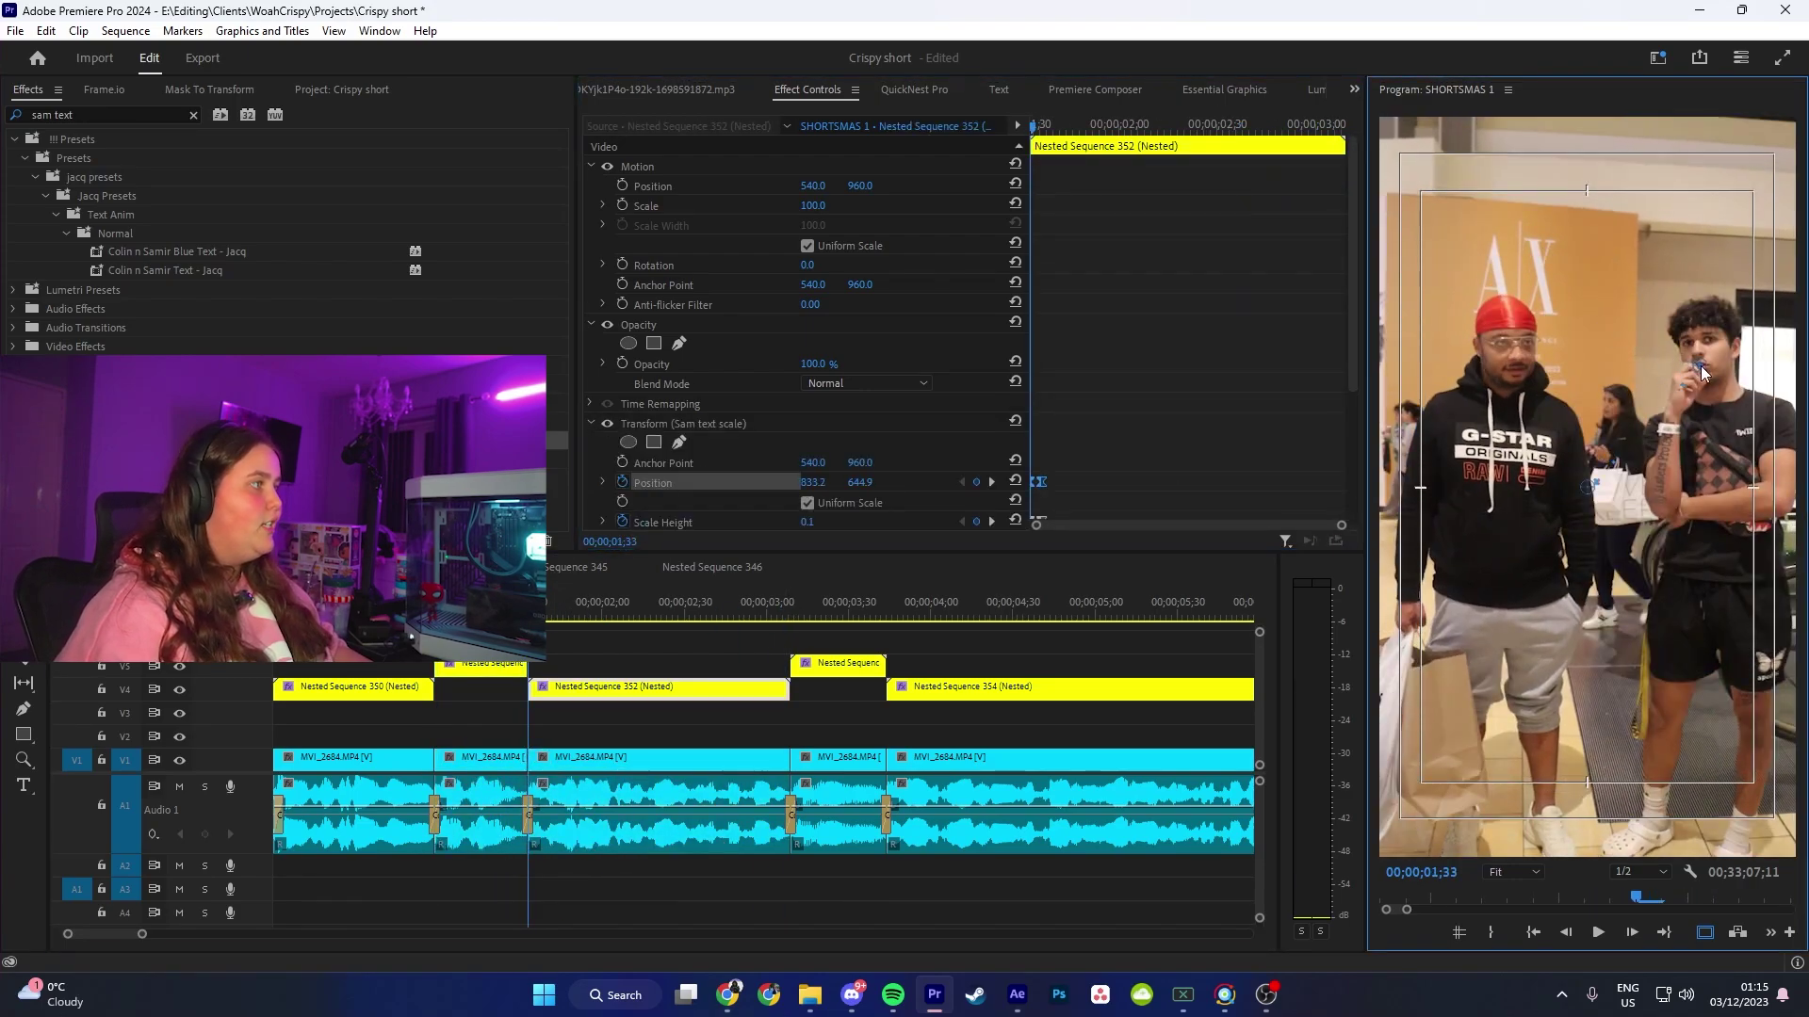
Step: Move the starting Transform Position of Nested Sequence 353 to the capped man's mouth and that of Nested Sequence 354 to the other man's mouth
drag(610, 613, 791, 612)
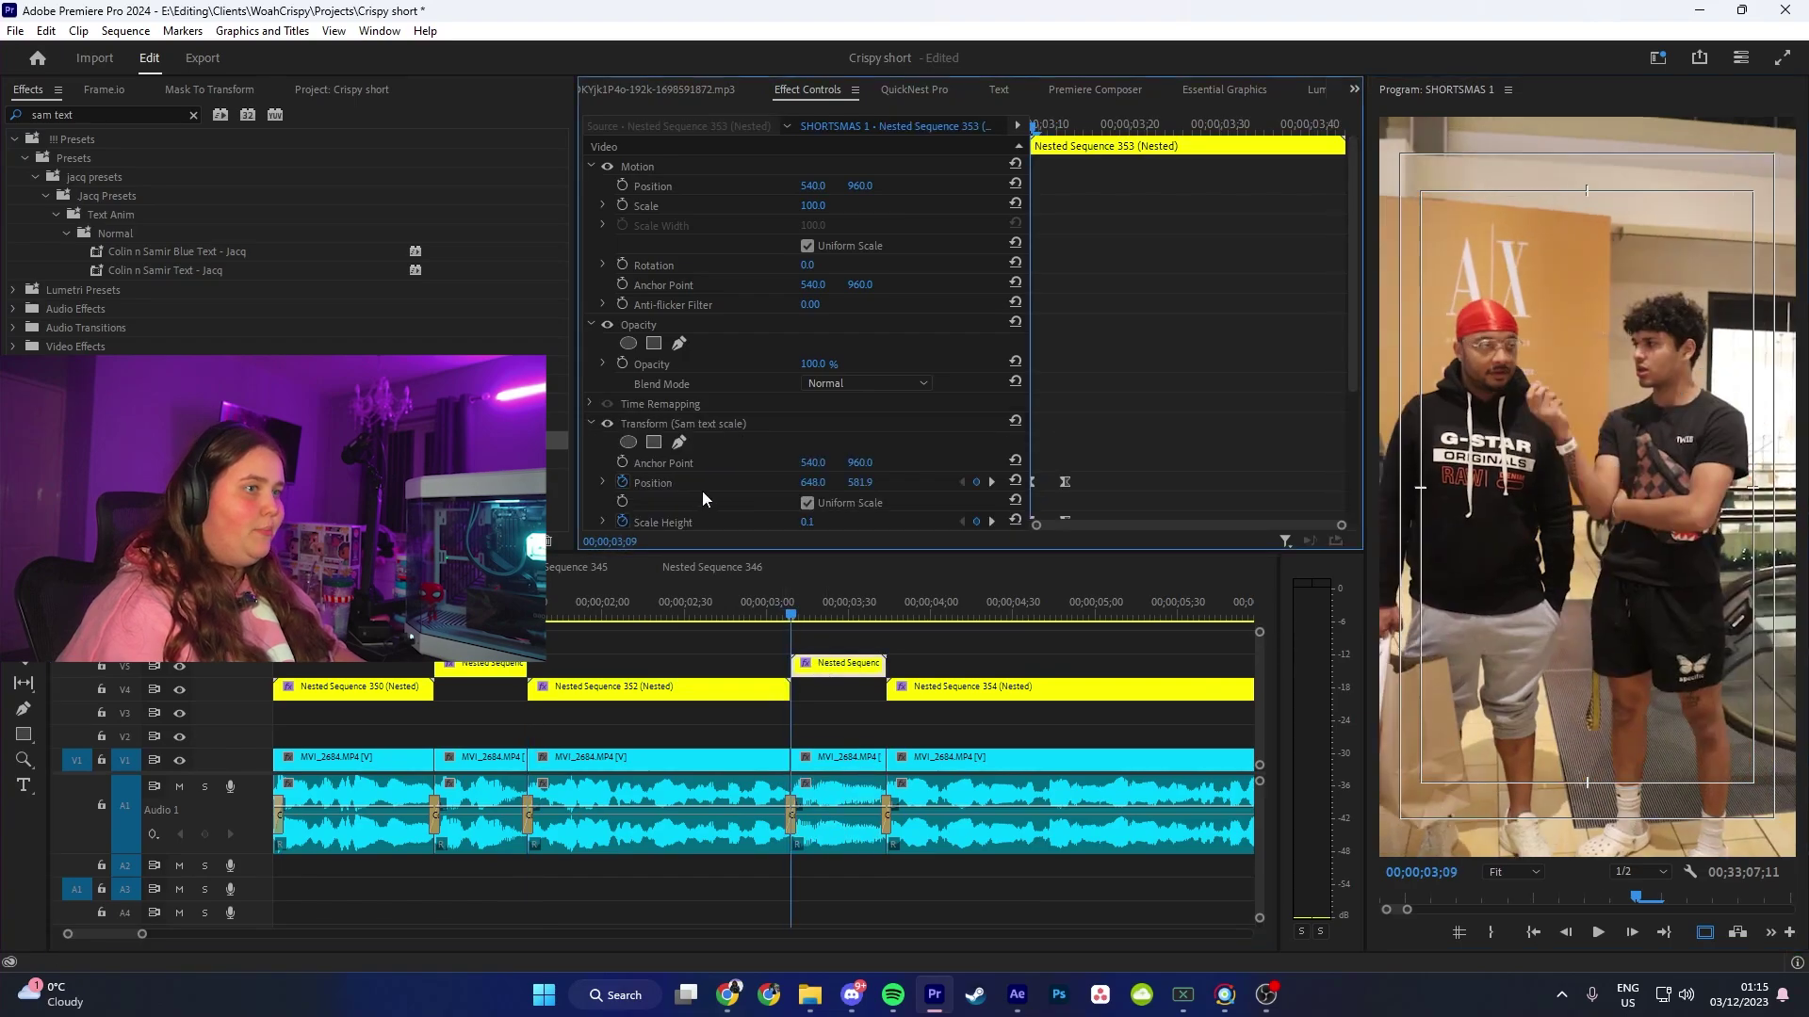
drag(1440, 381, 1519, 365)
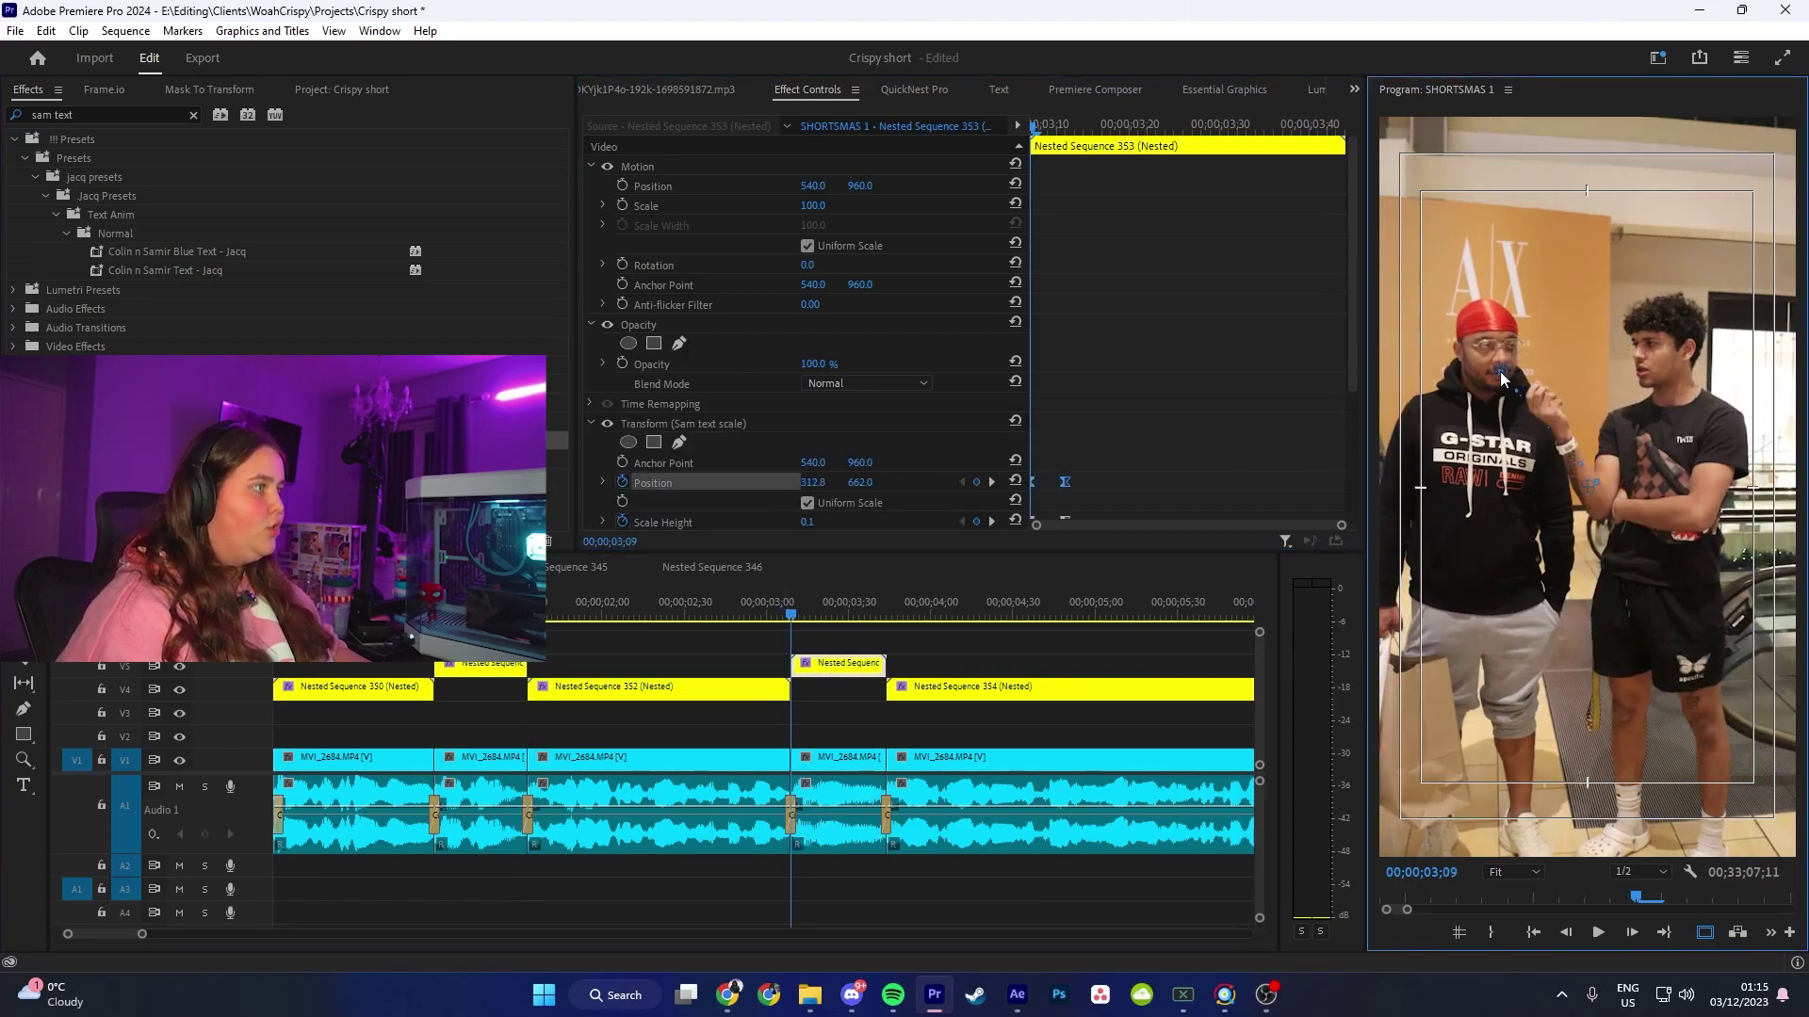
drag(856, 614, 887, 646)
click(903, 687)
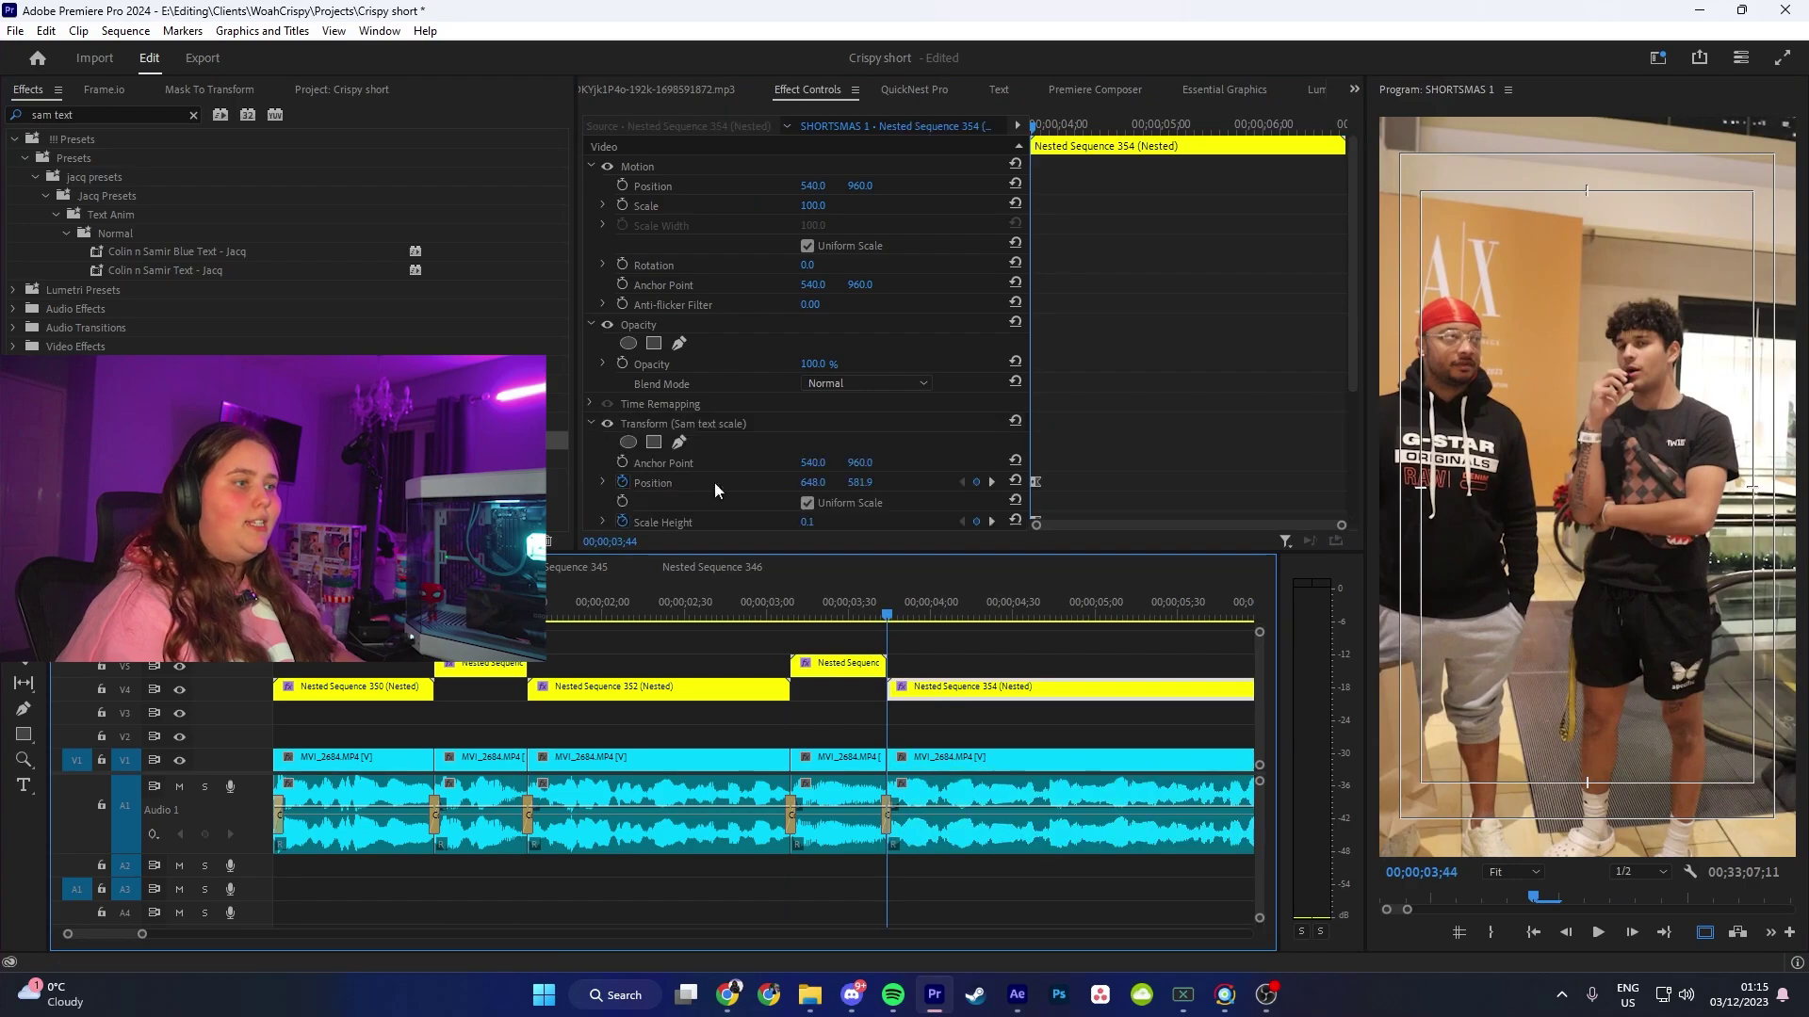
drag(1629, 348, 1632, 387)
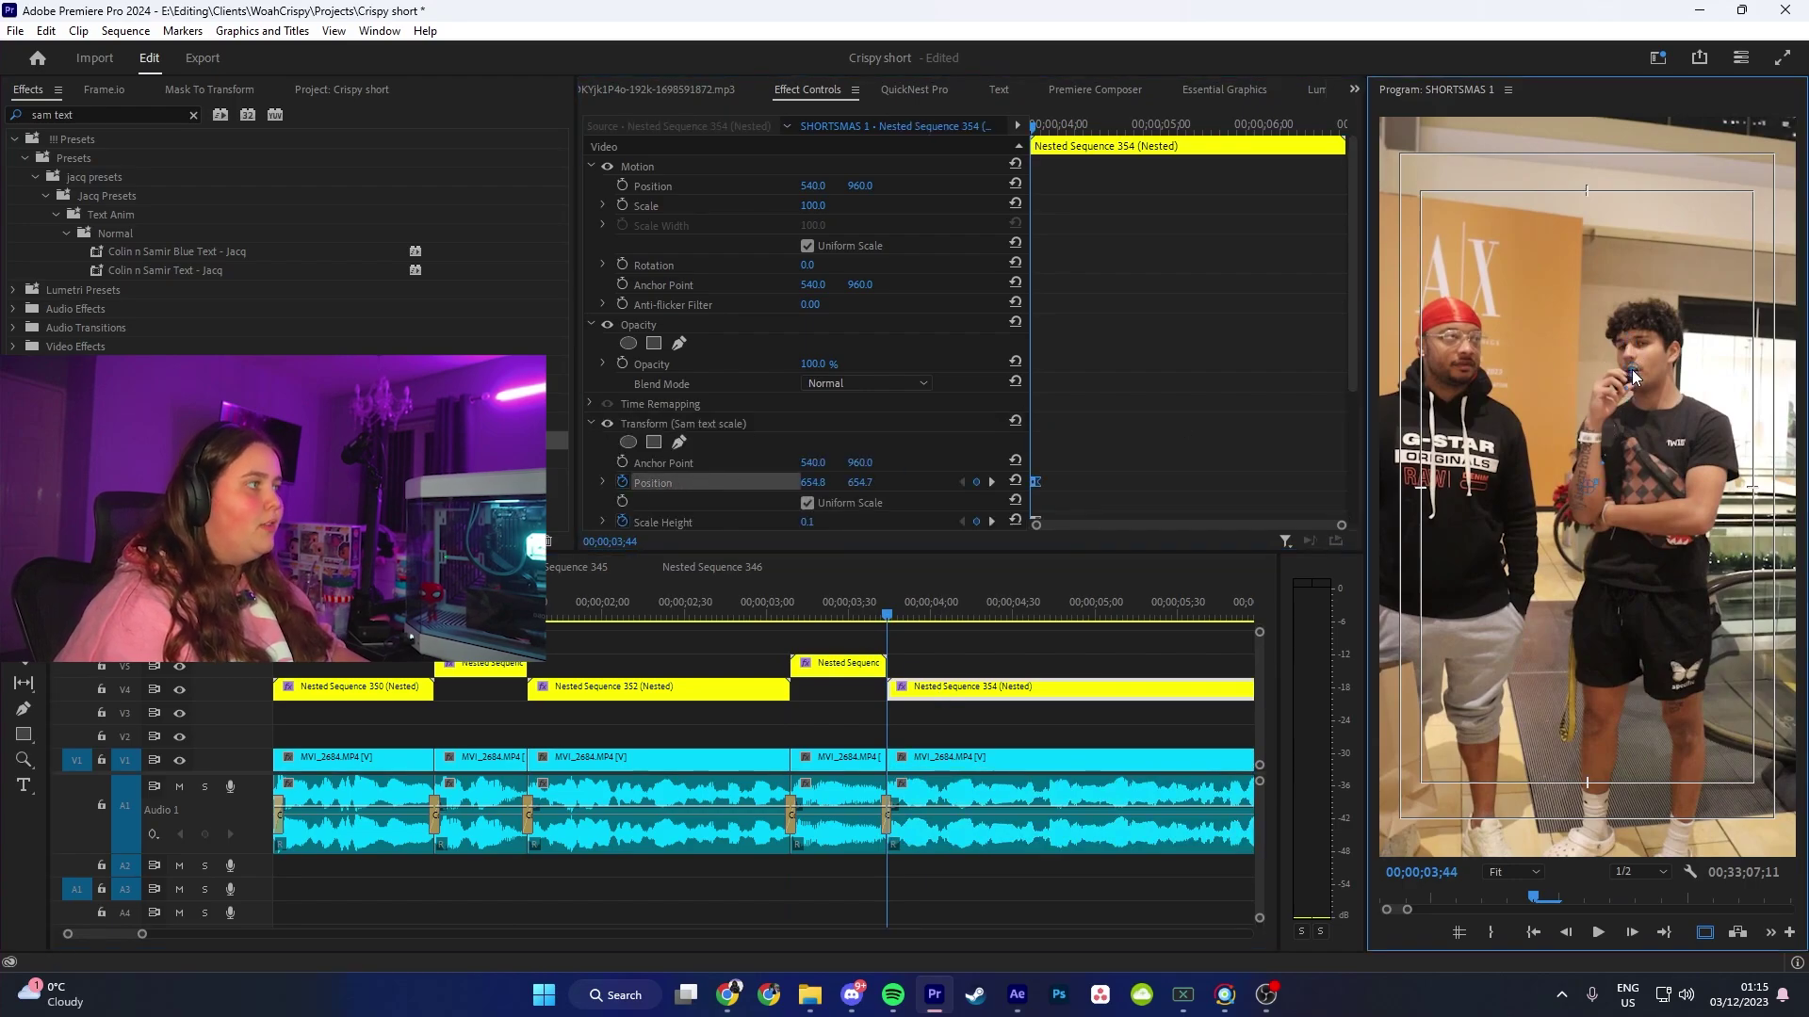
Step: Move the starting Transform Position of the remaining caption nests, including Nested Sequence 360, to the mouth of whoever is speaking
scroll(964, 652, down, 4)
click(1131, 605)
click(1158, 687)
key(=)
click(773, 605)
click(1103, 605)
click(1159, 686)
click(797, 486)
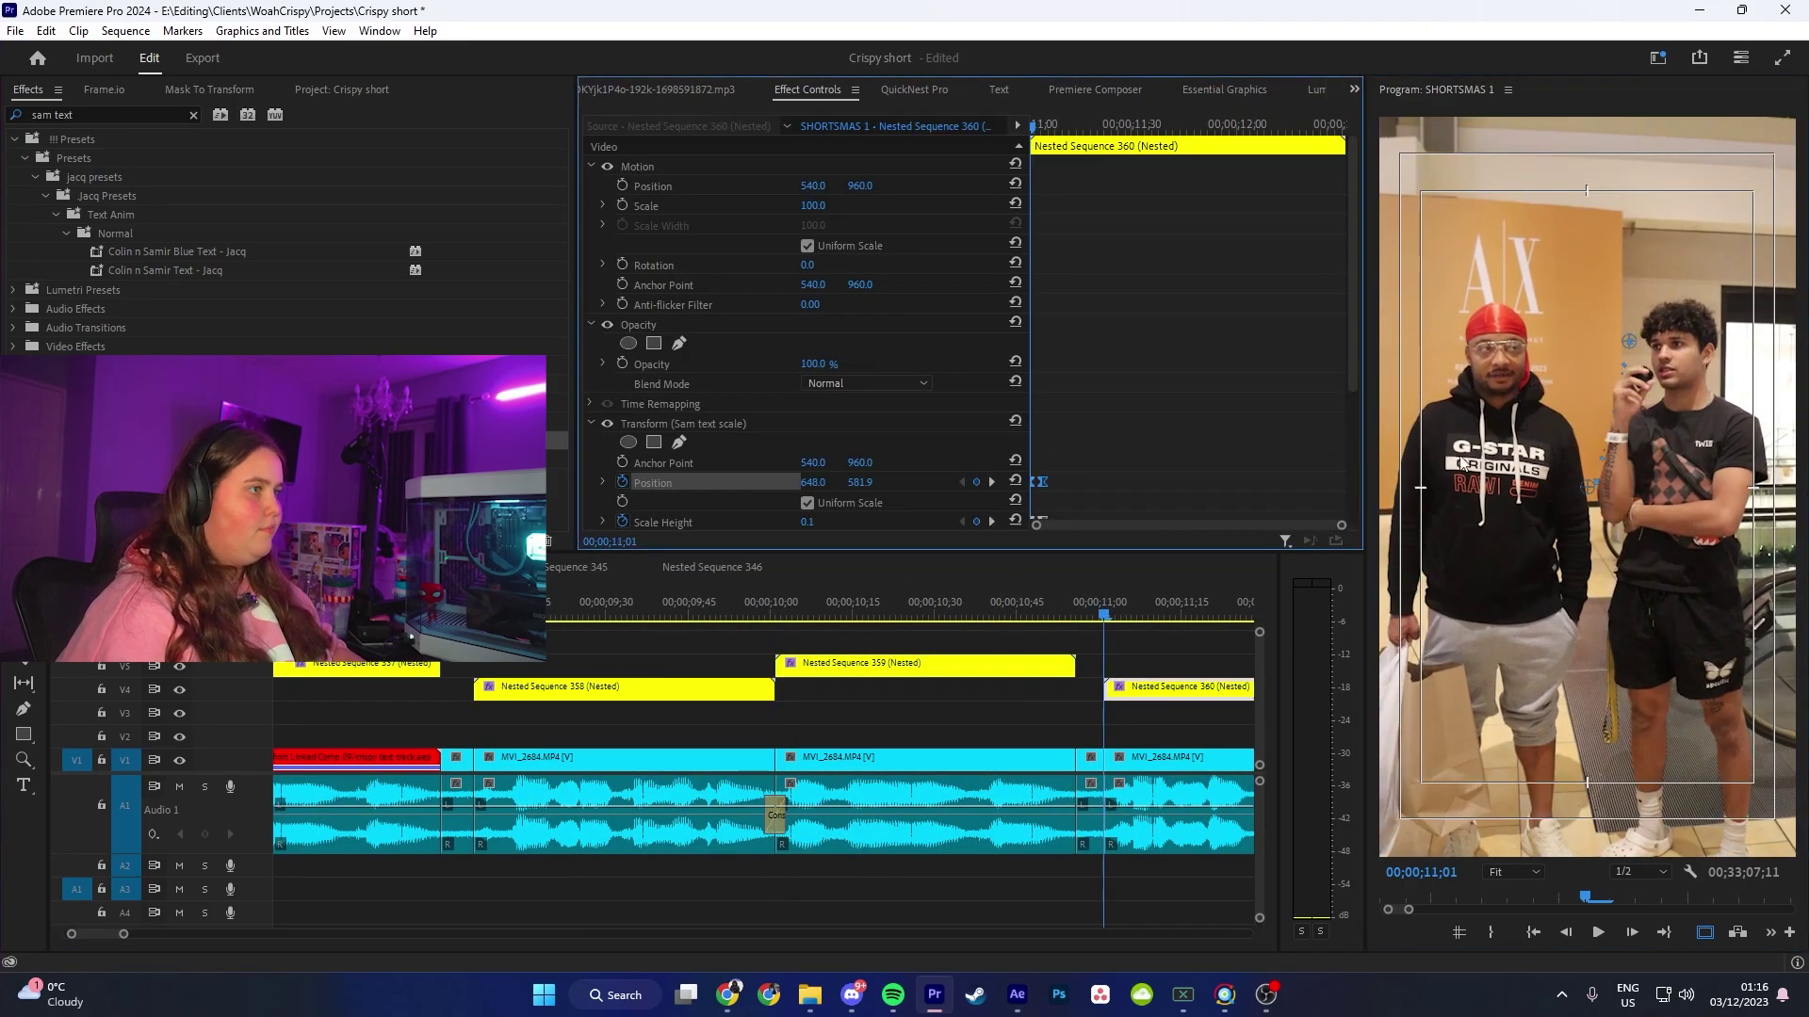
key(Down)
key(Down)
key(Down)
key(Down)
key(Down)
key(Down)
key(Down)
key(Down)
key(Down)
key(Down)
Step: Select all the caption nests on V4 and V5 and nest each of them again with QuickNest Pro
key(Home)
key(minus)
key(minus)
key(minus)
key(minus)
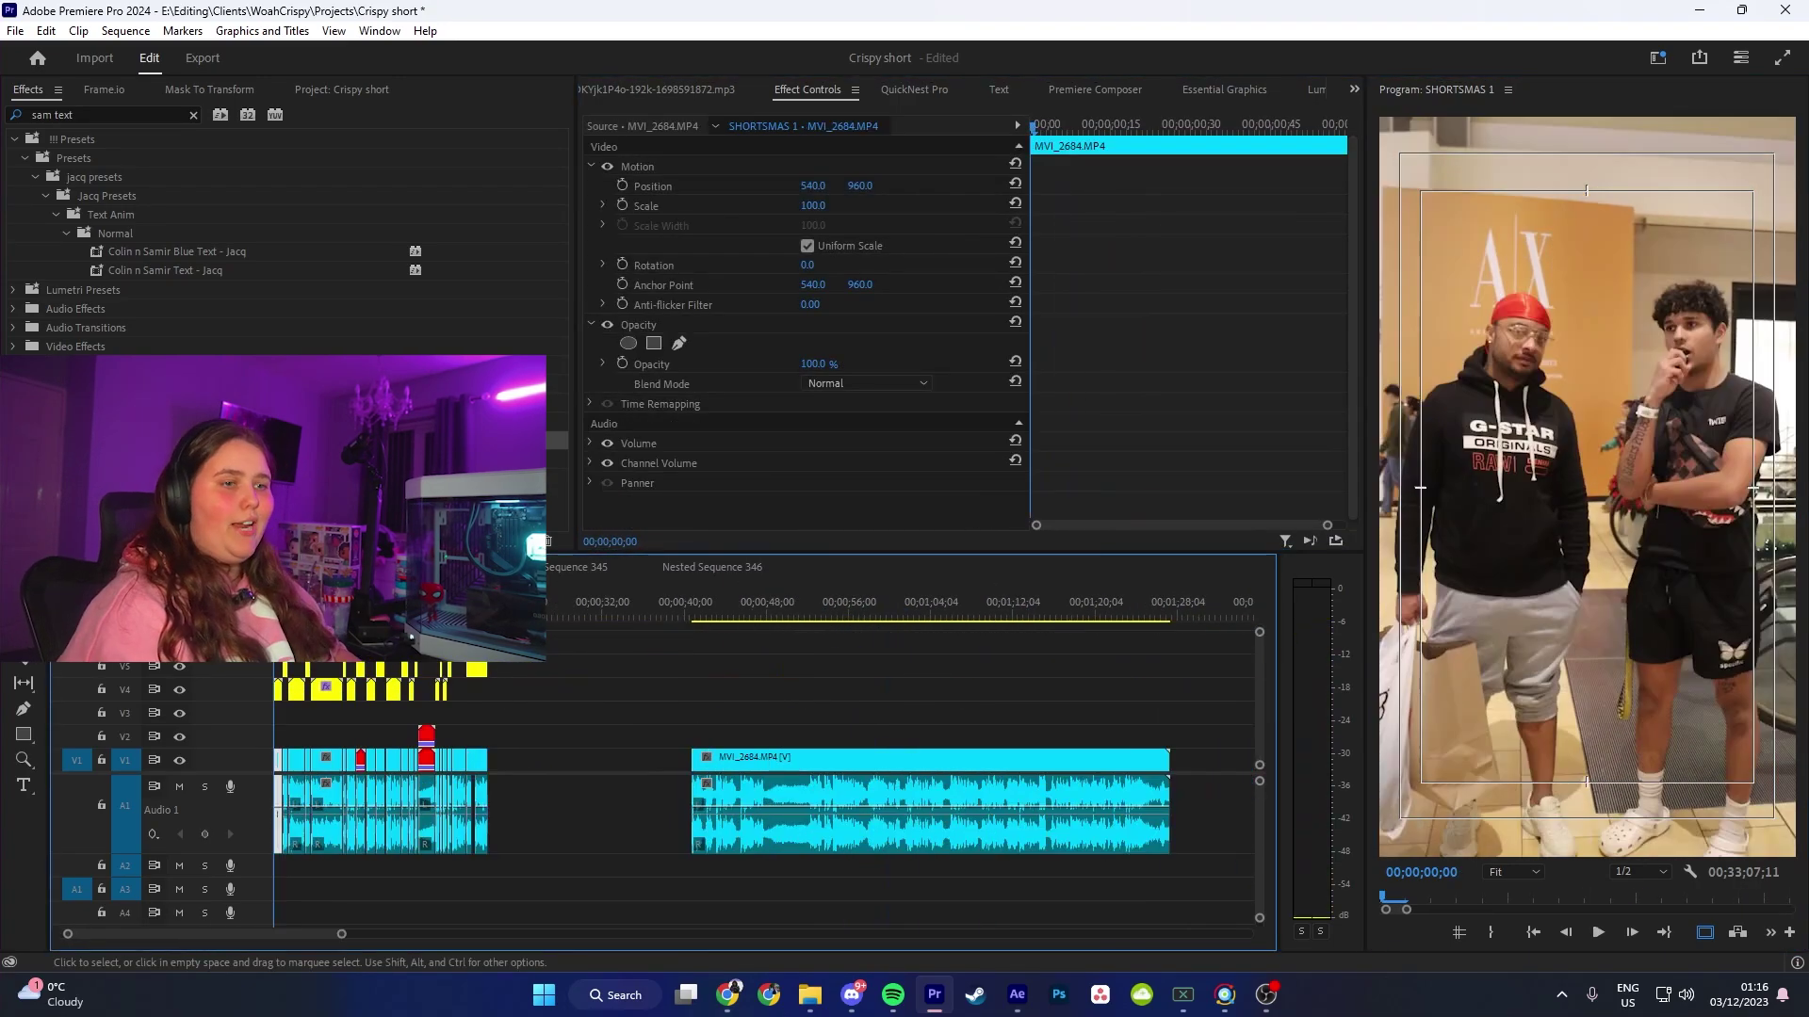
click(577, 673)
click(912, 90)
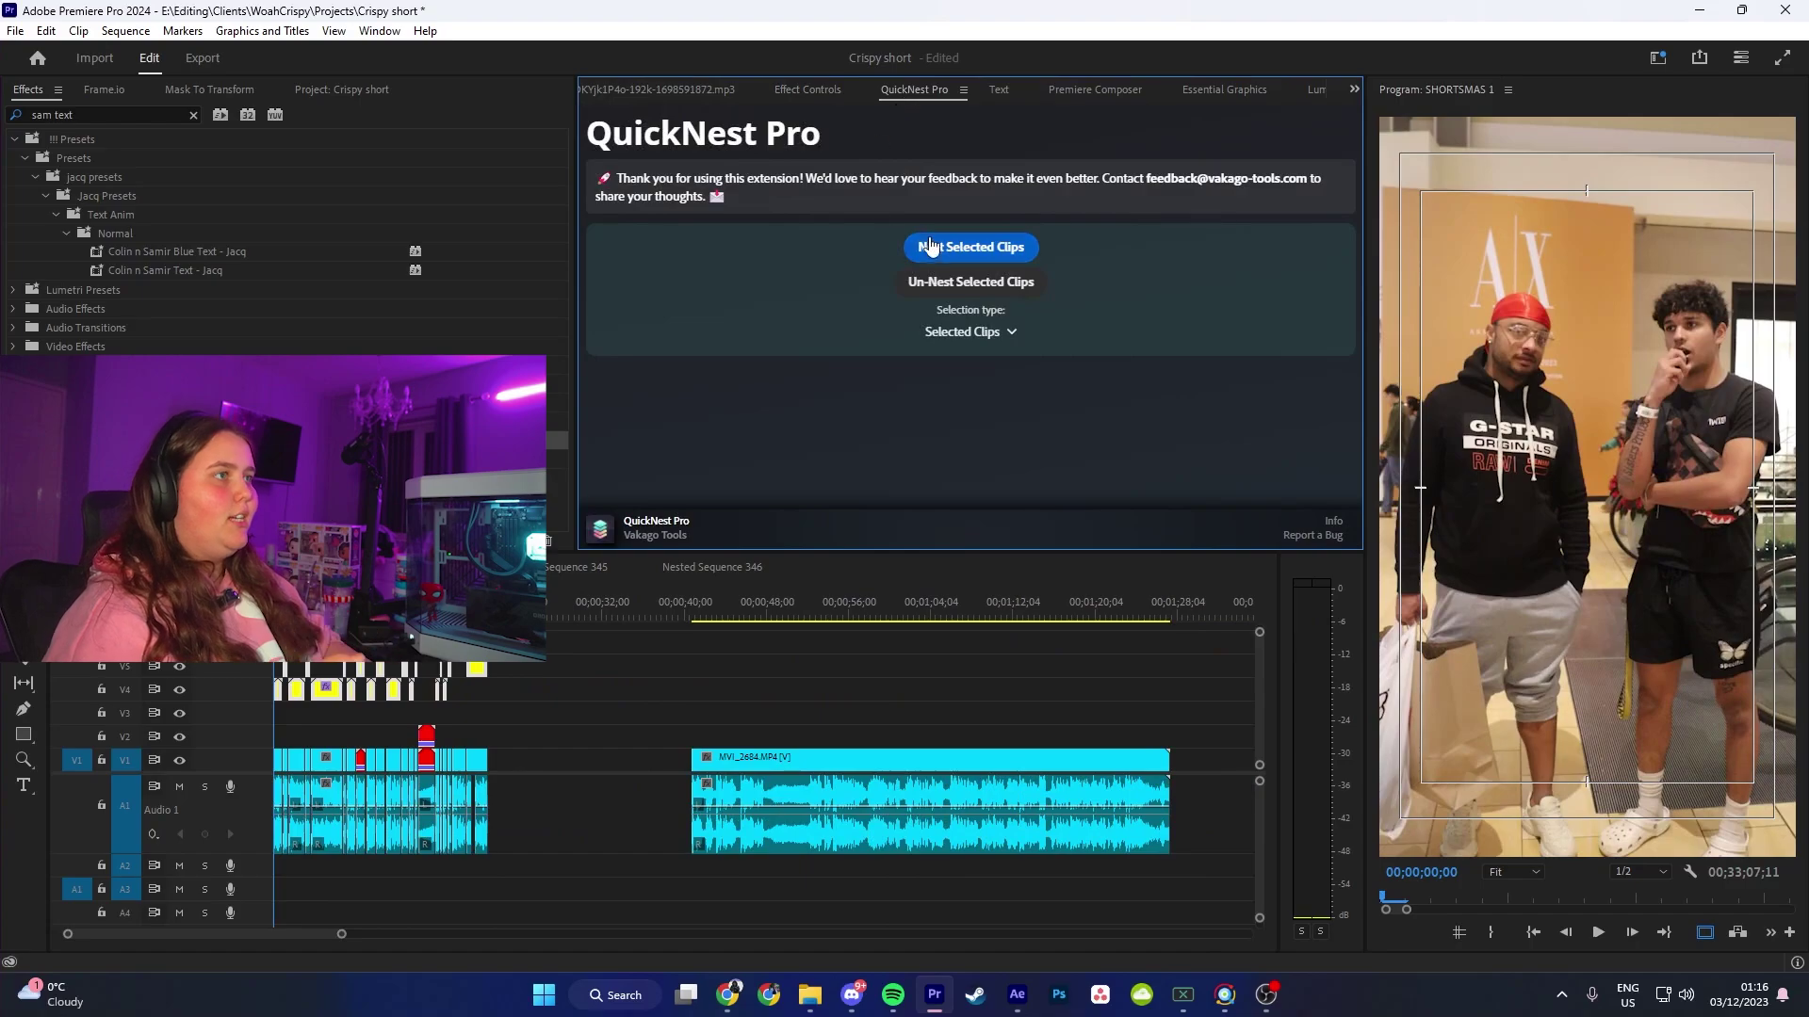
click(934, 249)
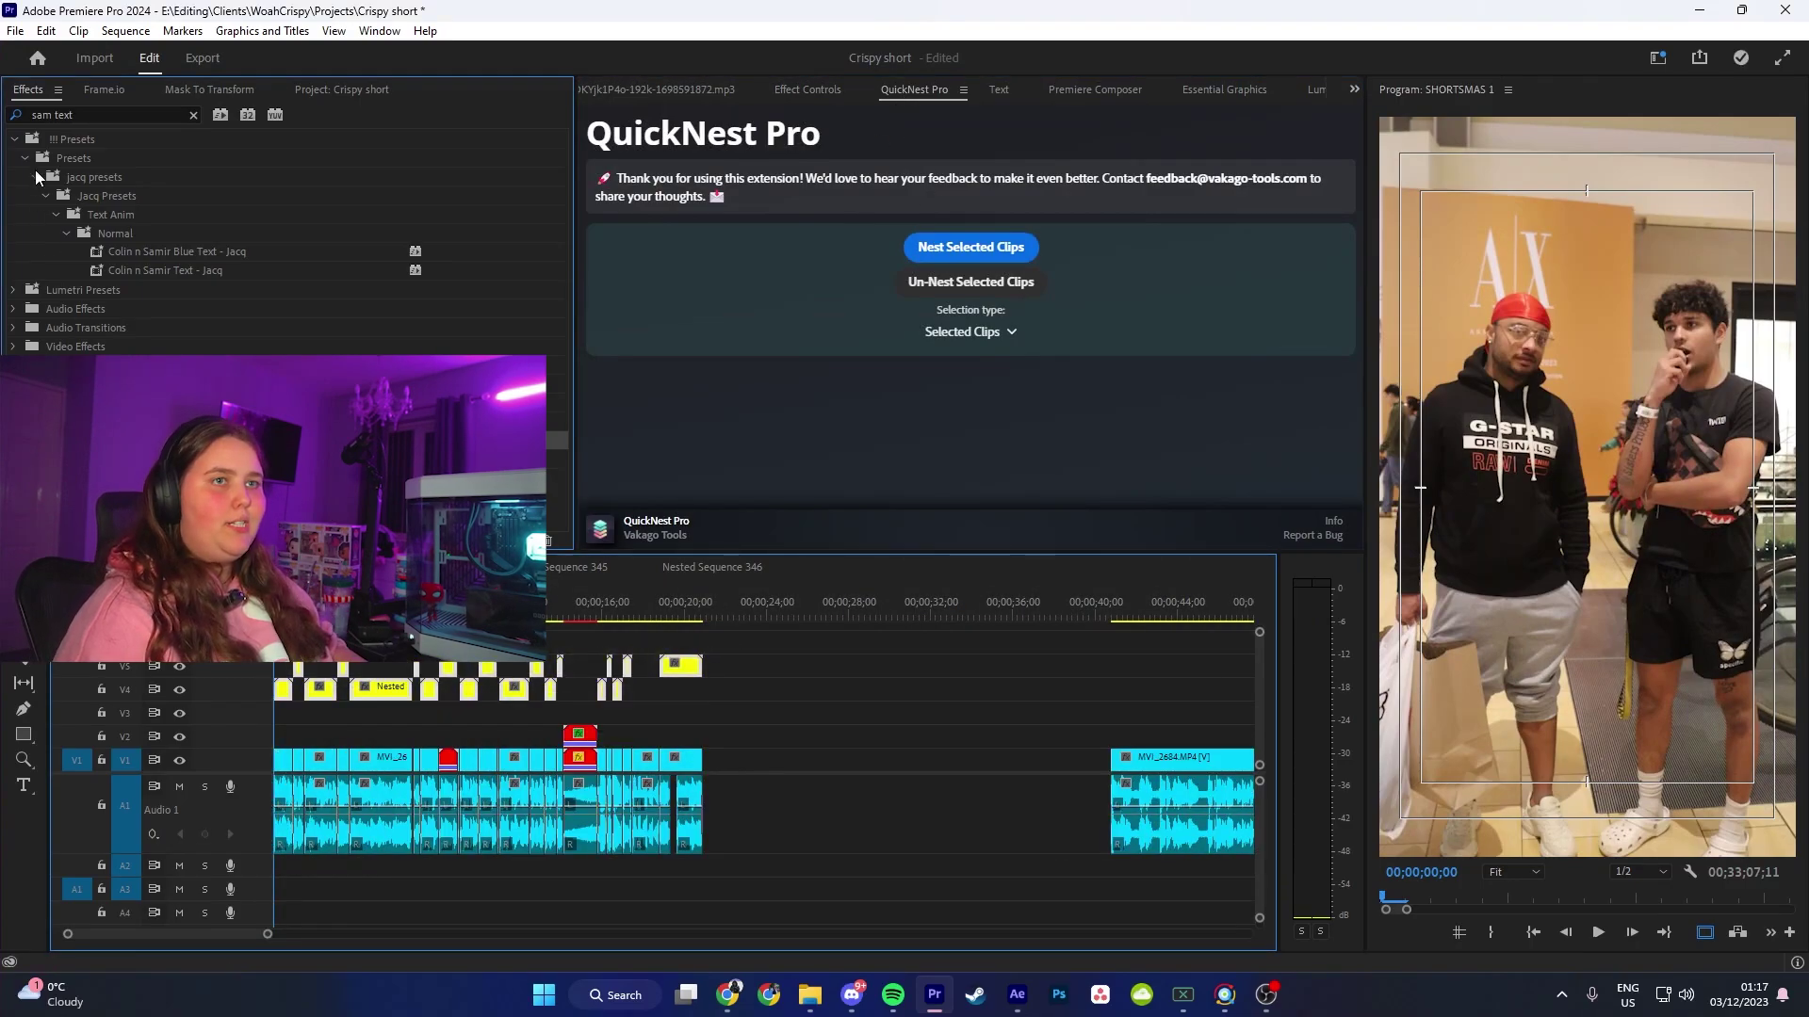
Step: Search the effects for "deep z" and apply the Deep zGlow - Jacq preset to all the selected caption nests
click(66, 114)
text(deep z)
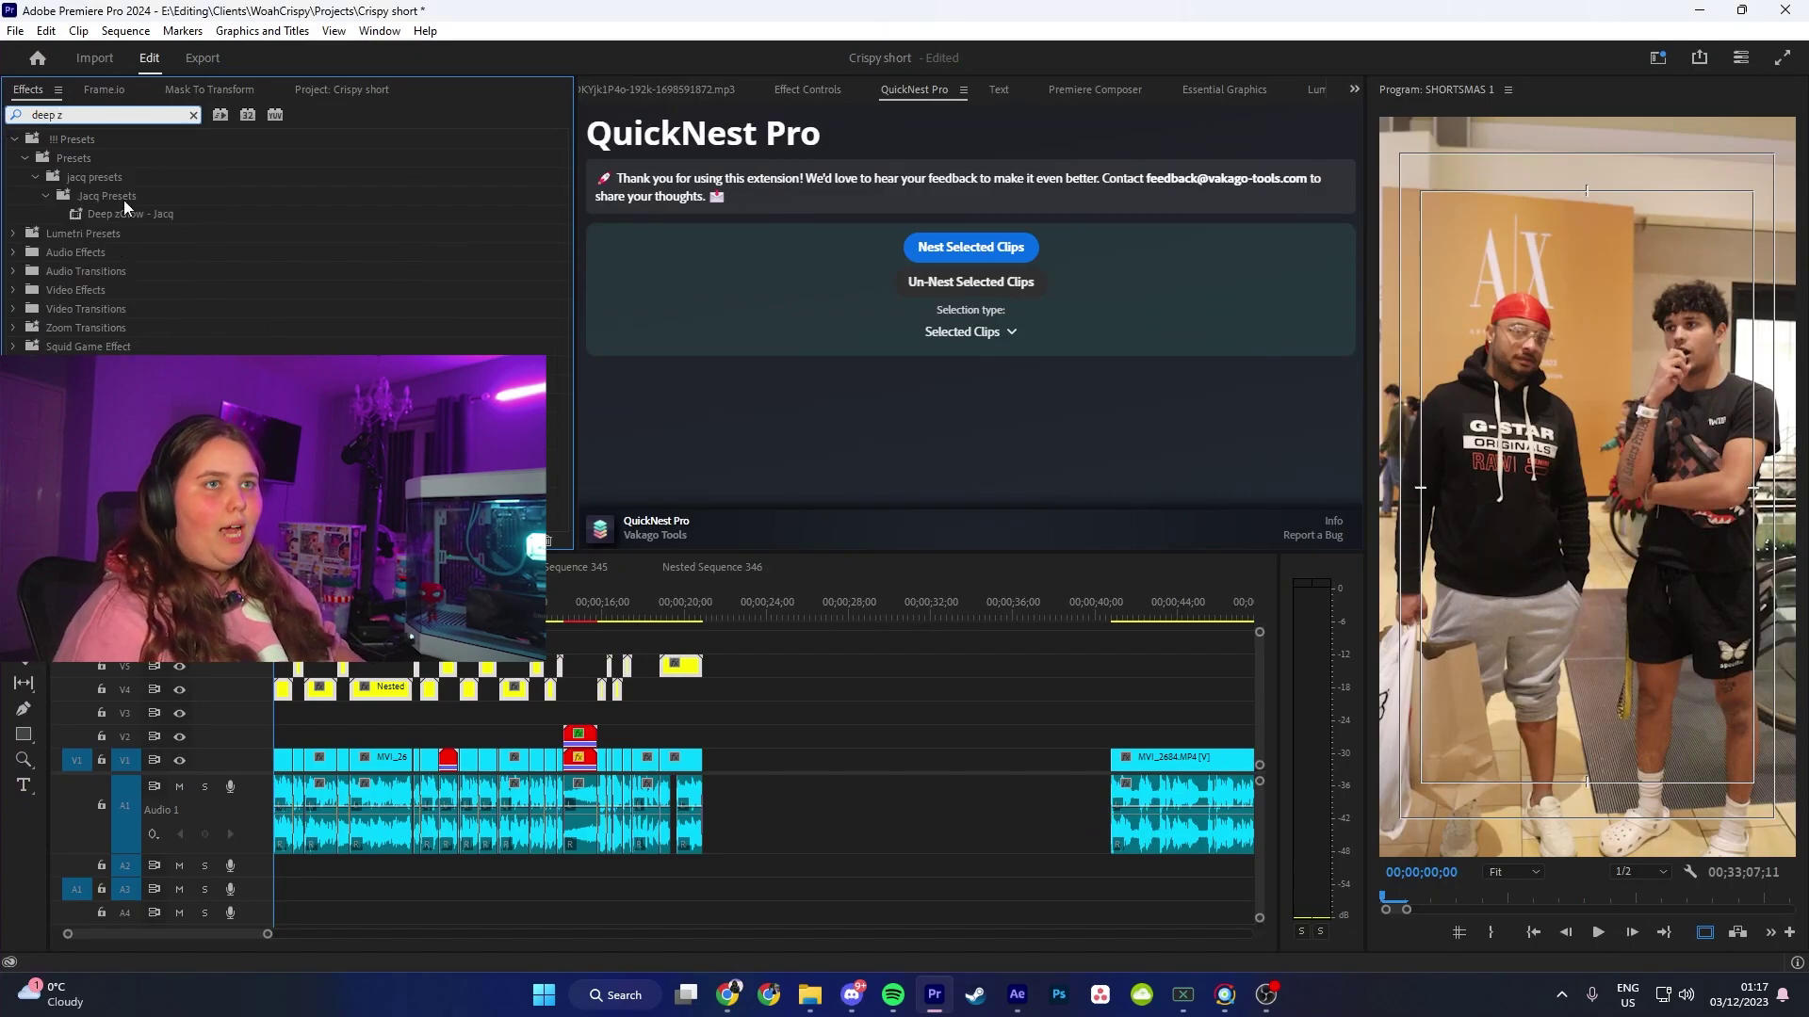
click(122, 196)
drag(113, 214, 301, 690)
click(810, 88)
click(382, 686)
scroll(765, 450, down, 3)
drag(1351, 264, 1345, 476)
Step: Look up the VR Glow effect and play the opening caption nest to check its glow
key(shift+f)
text(vr glow)
click(290, 713)
key(=)
key(=)
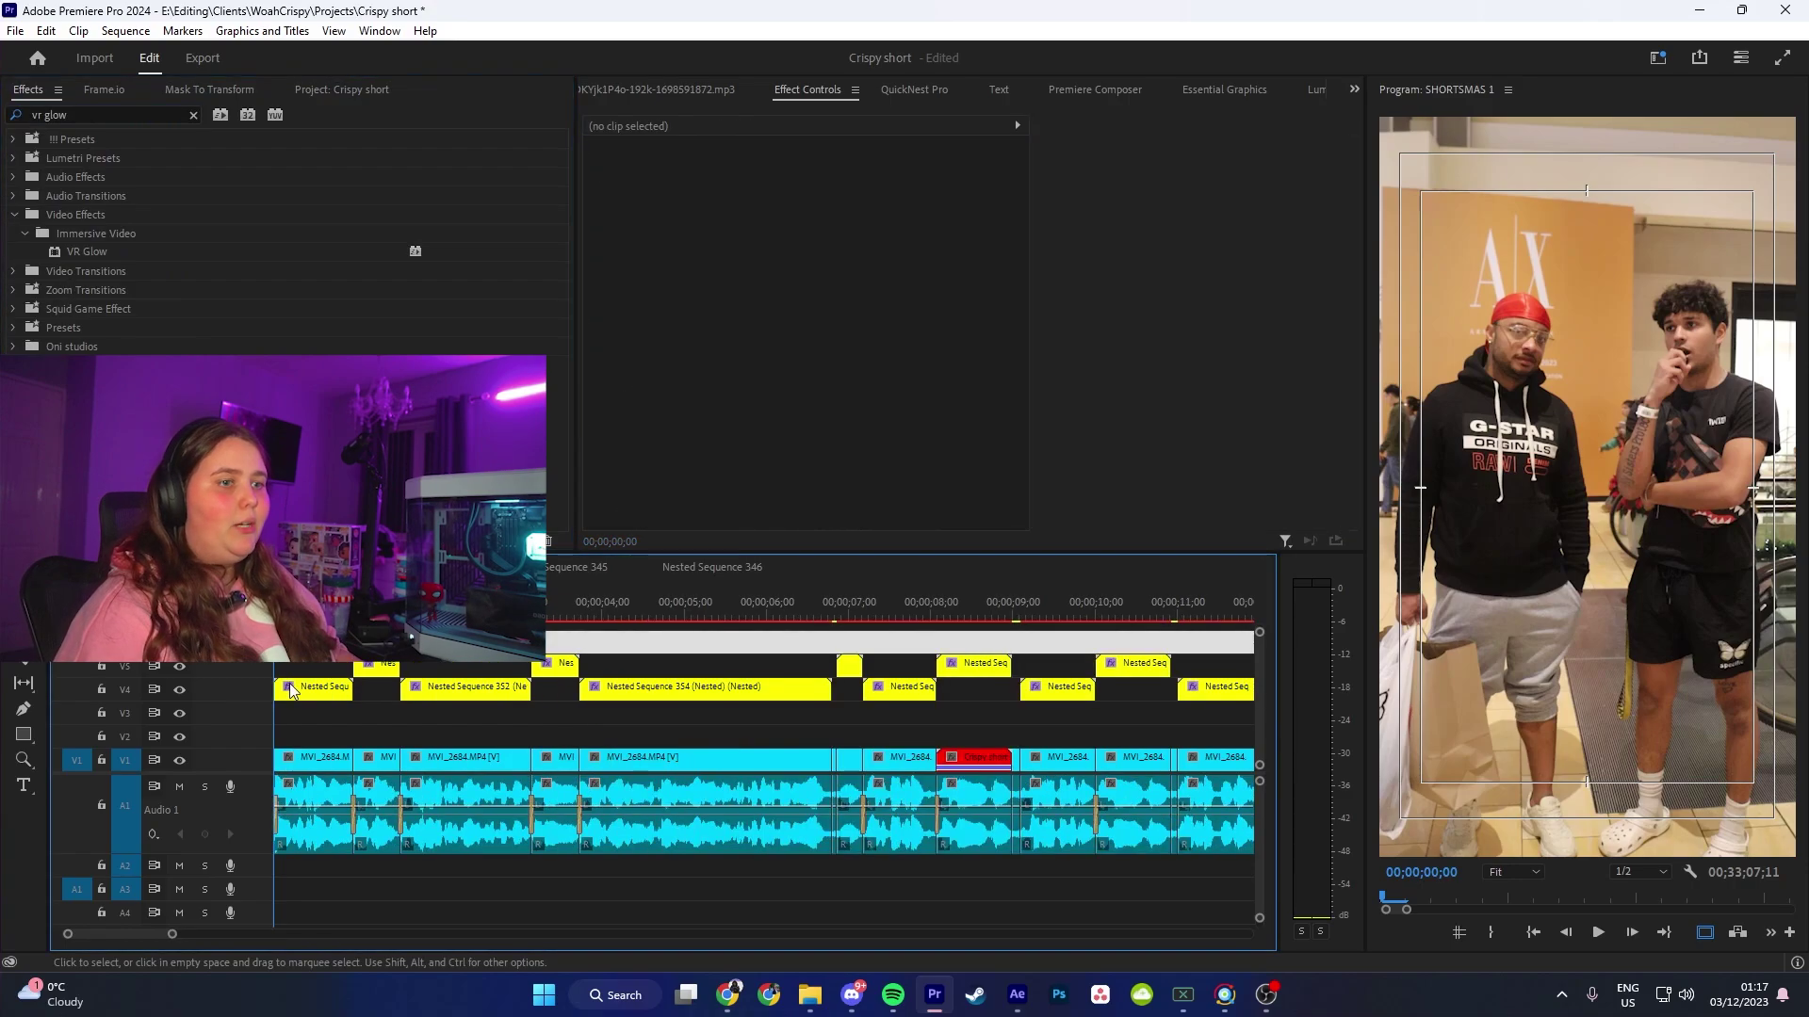
key(=)
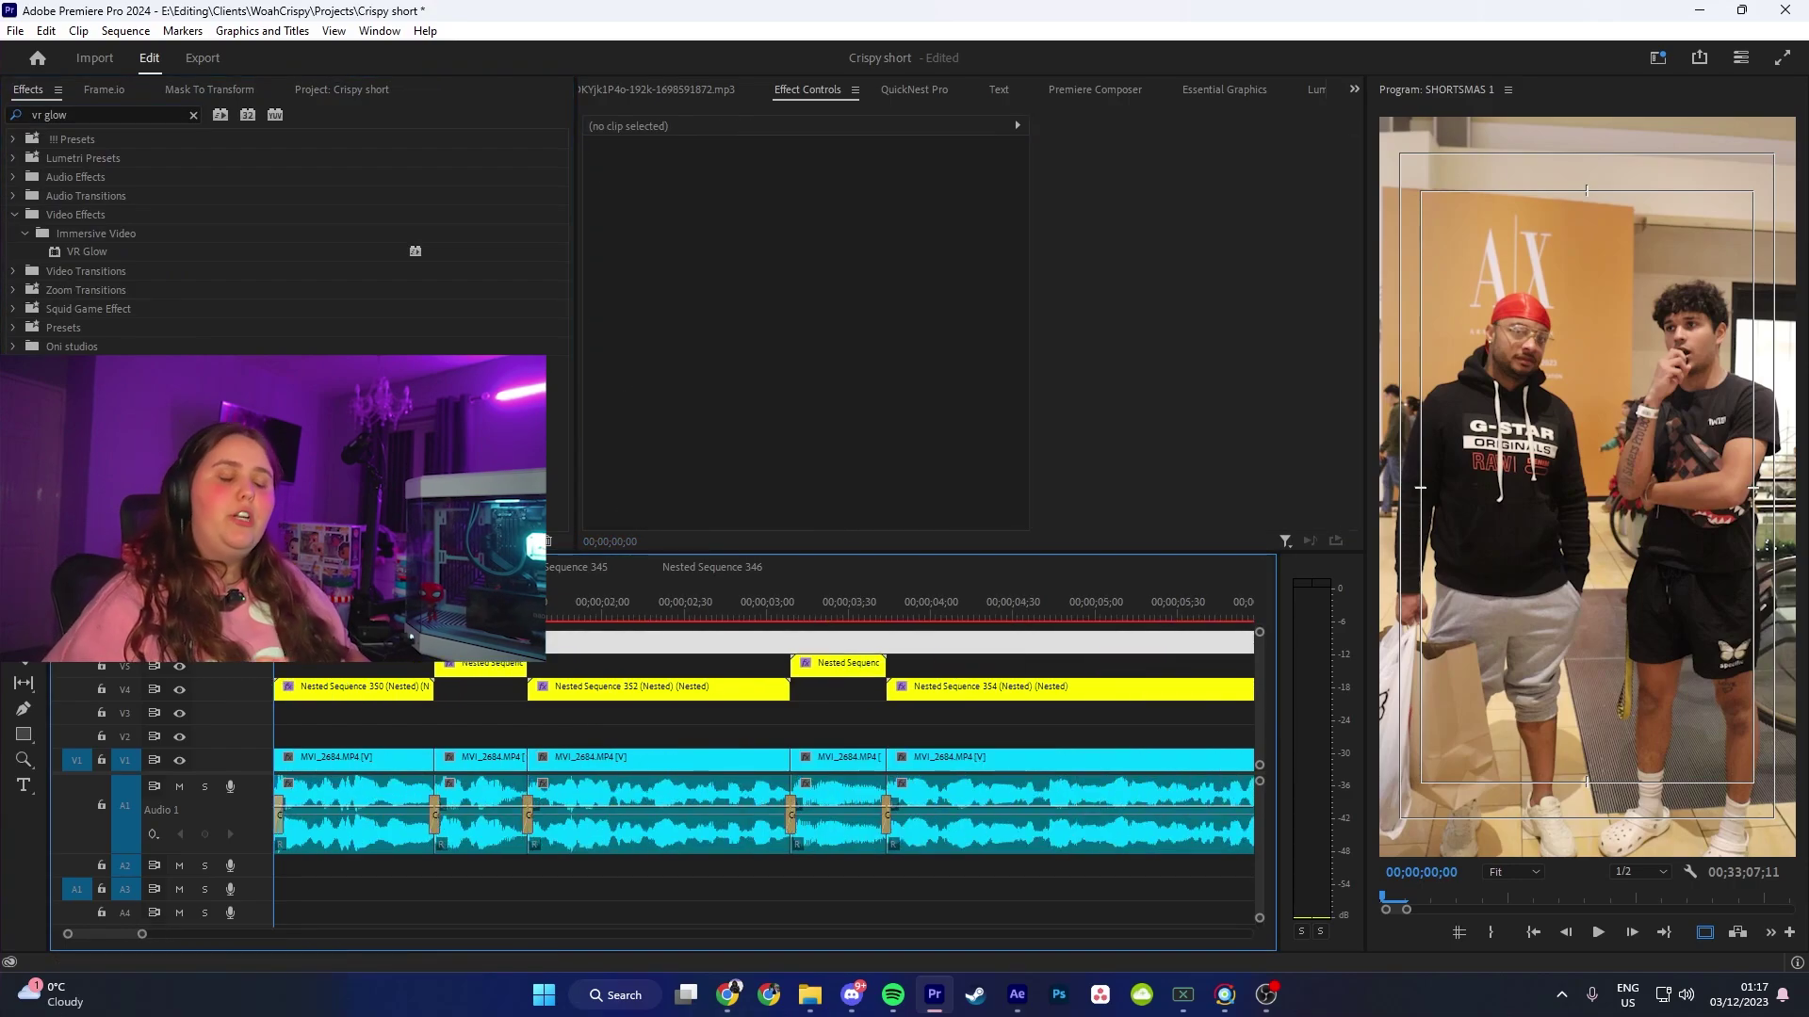
click(380, 690)
key(=)
key(space)
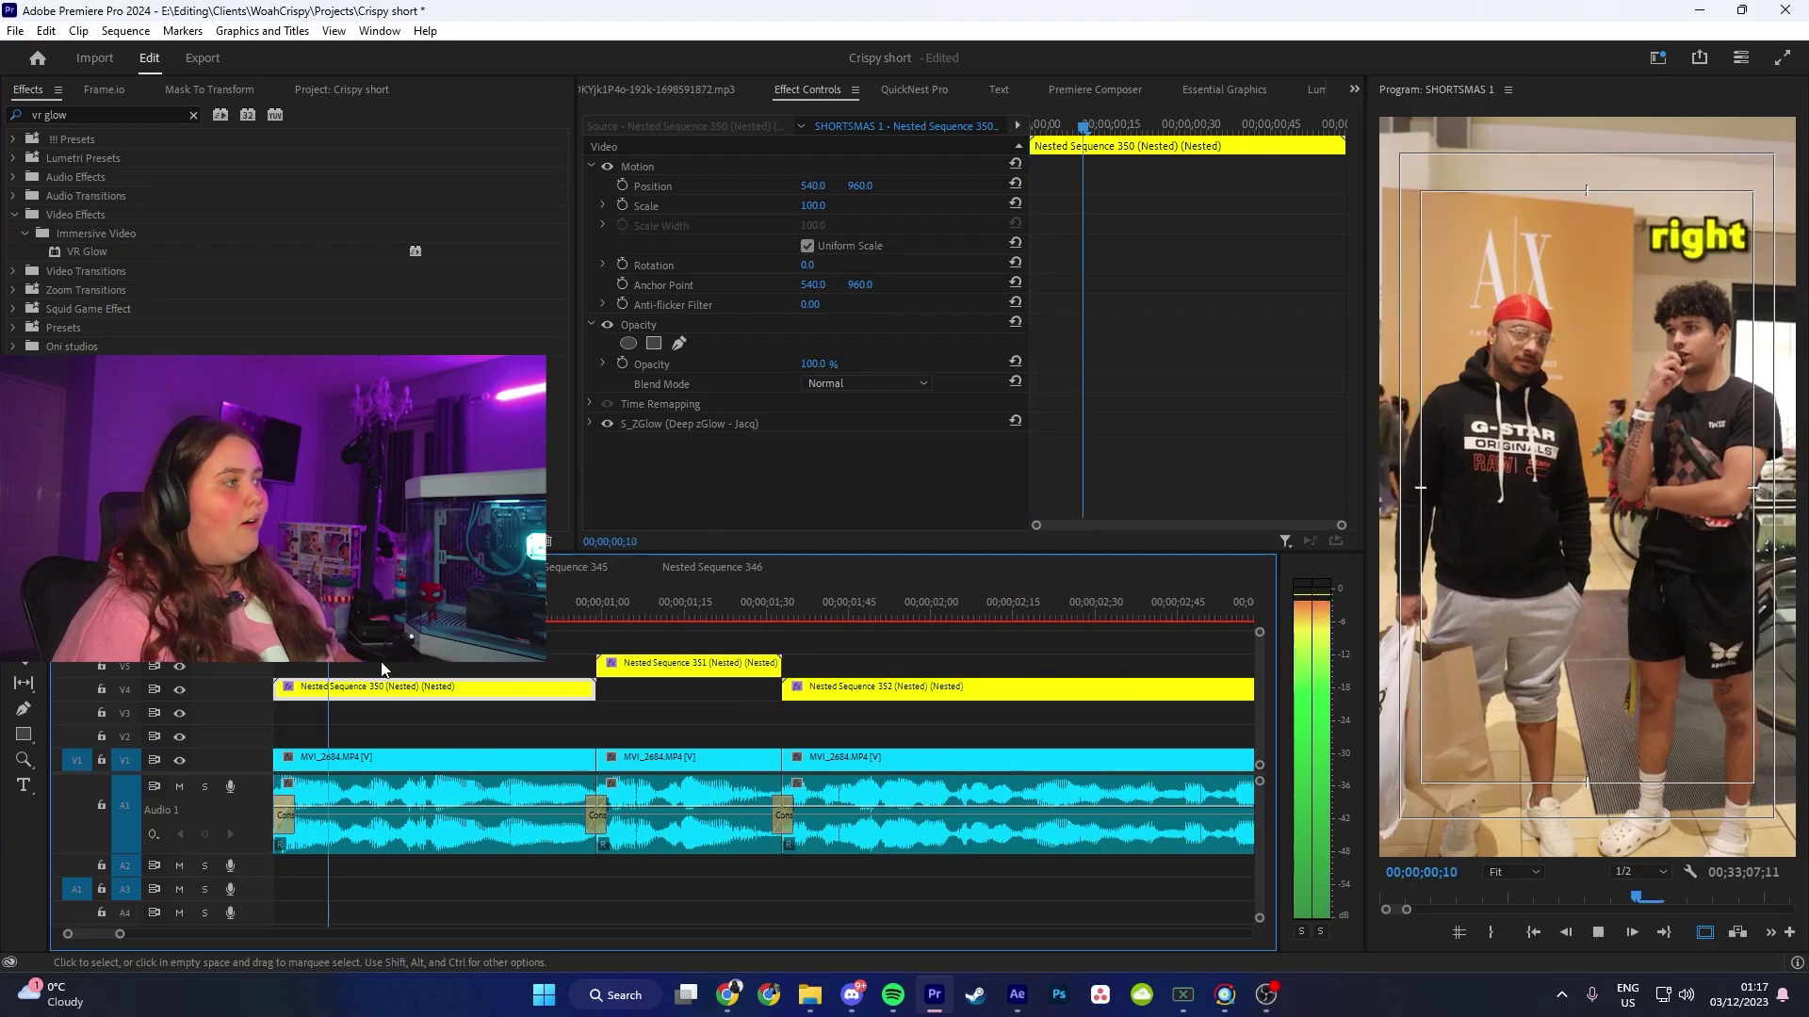
key(space)
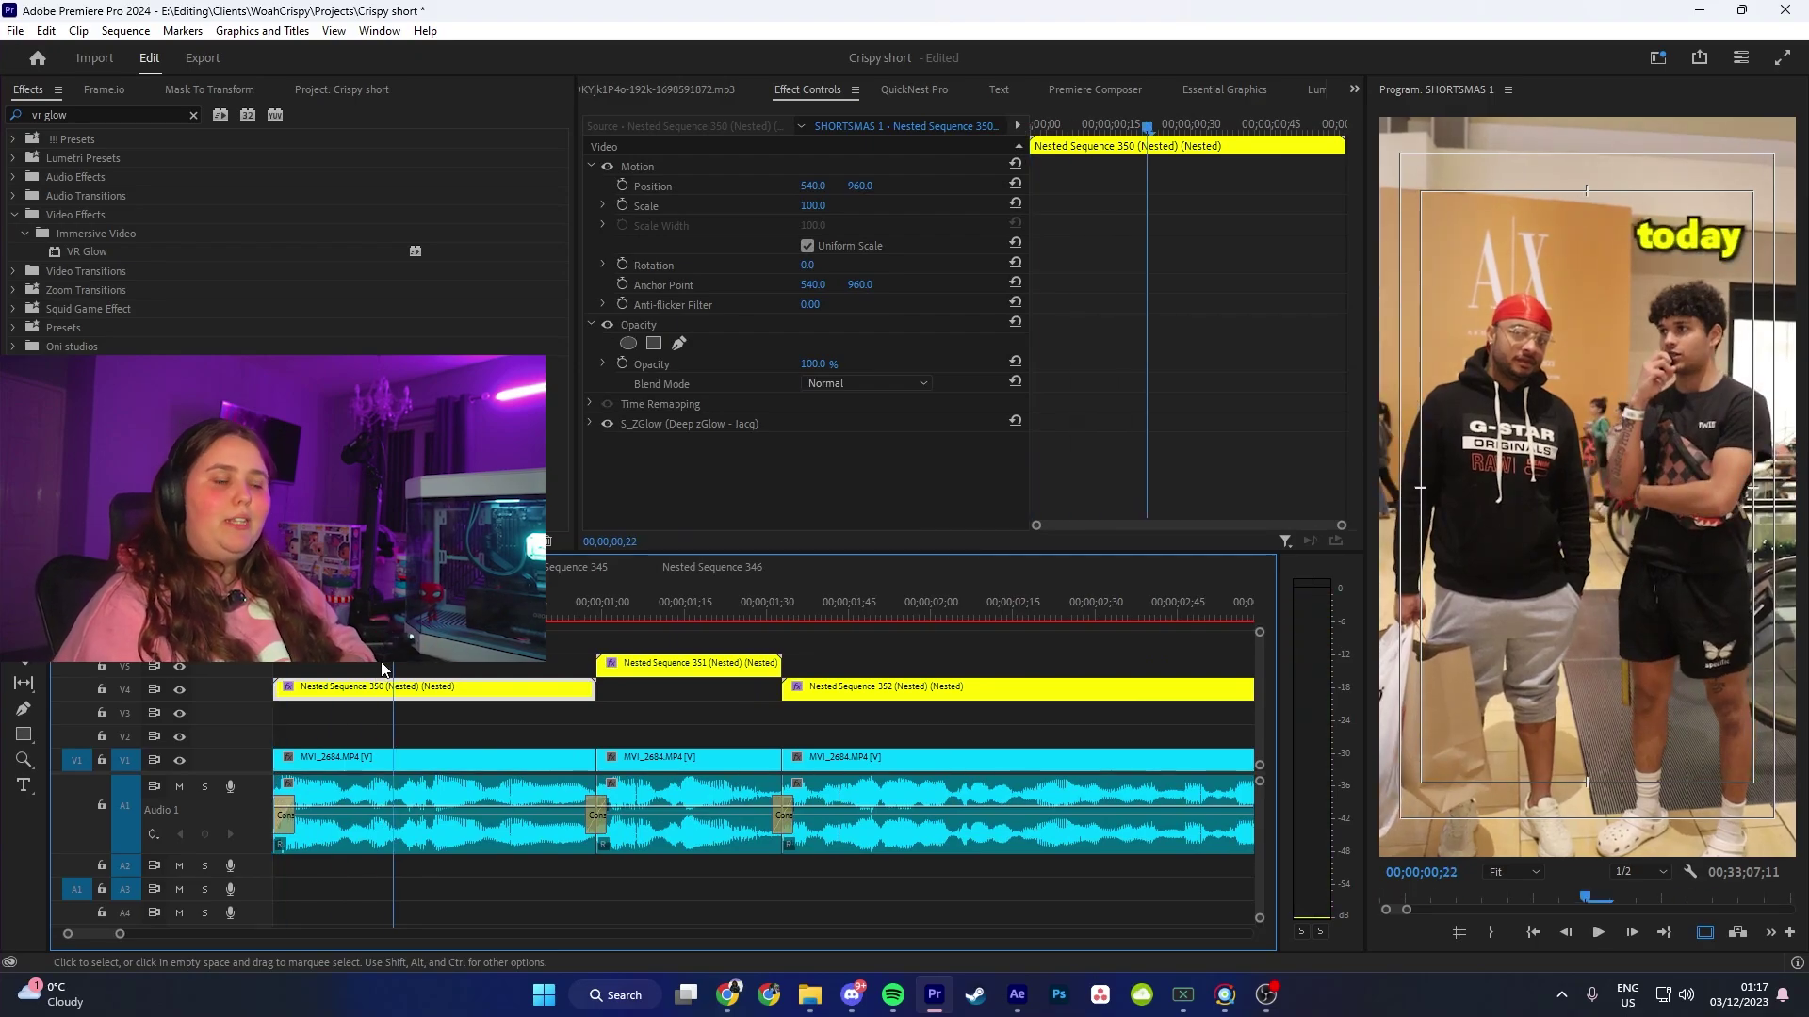
Step: Add a Cross Dissolve to the end of the Nested Sequence 354 caption, before the gap, and shorten it
key(-)
key(-)
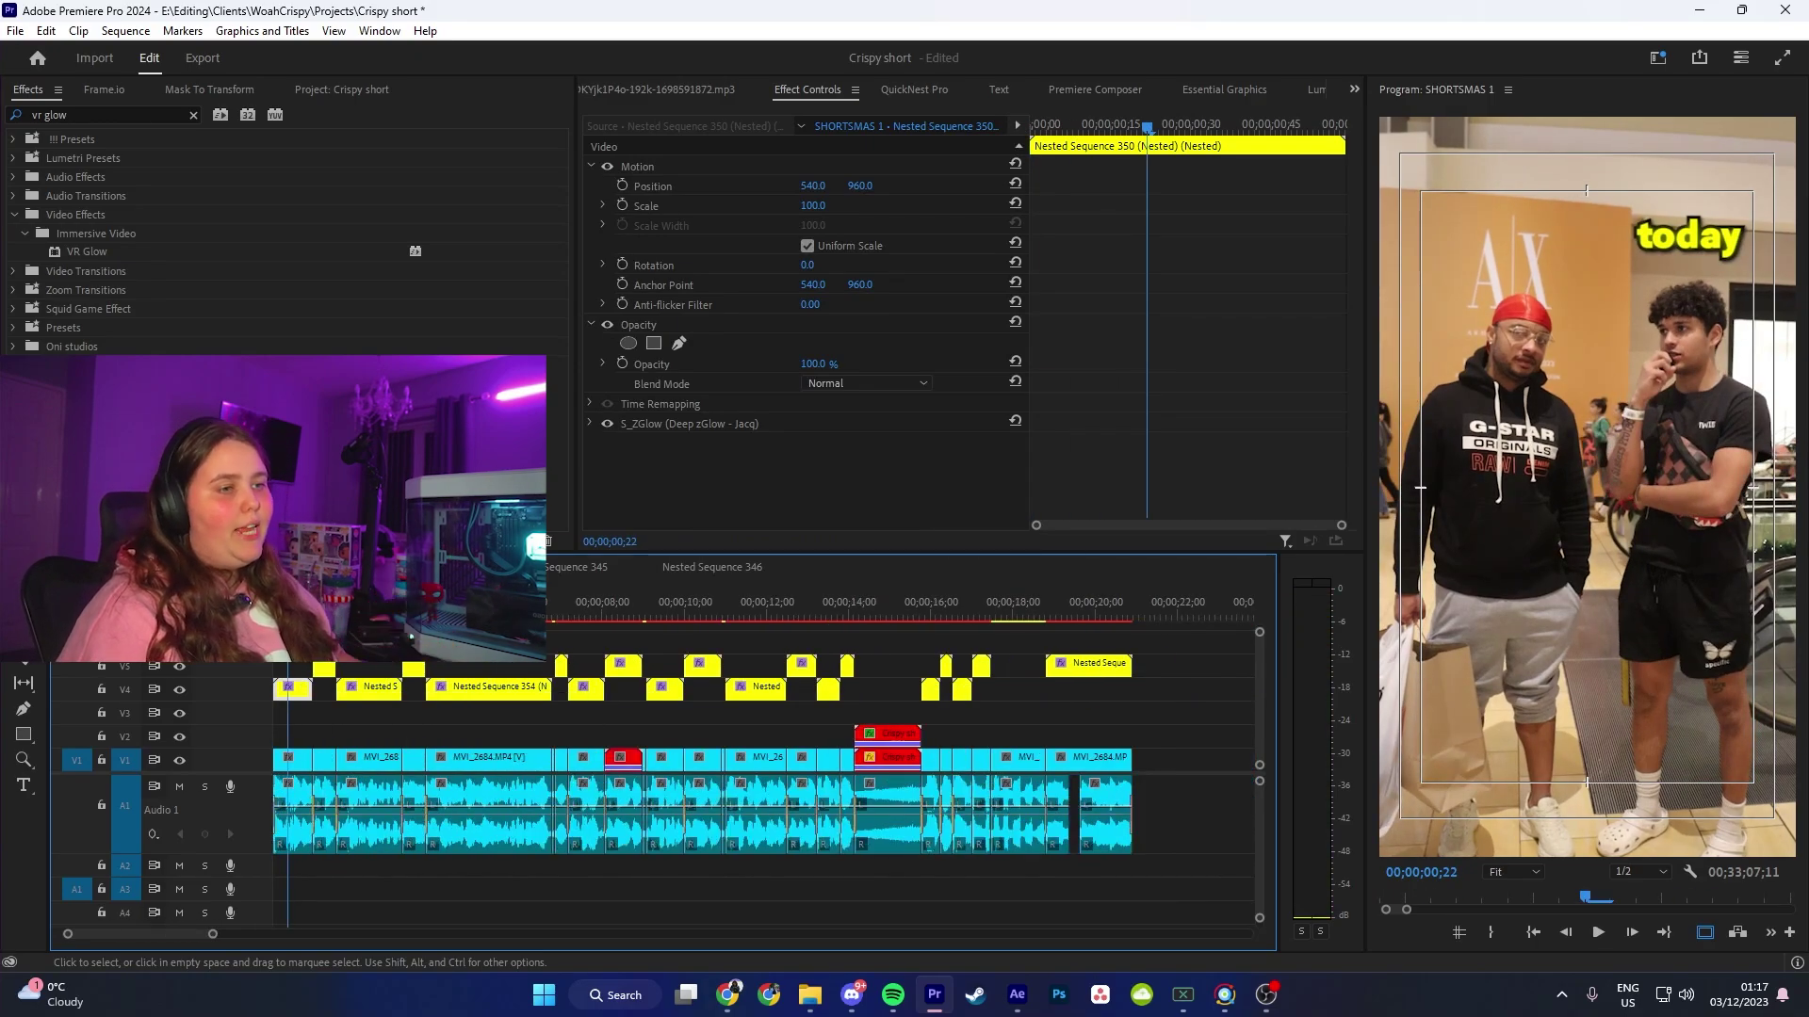
click(539, 608)
key(=)
key(=)
key(=)
key(=)
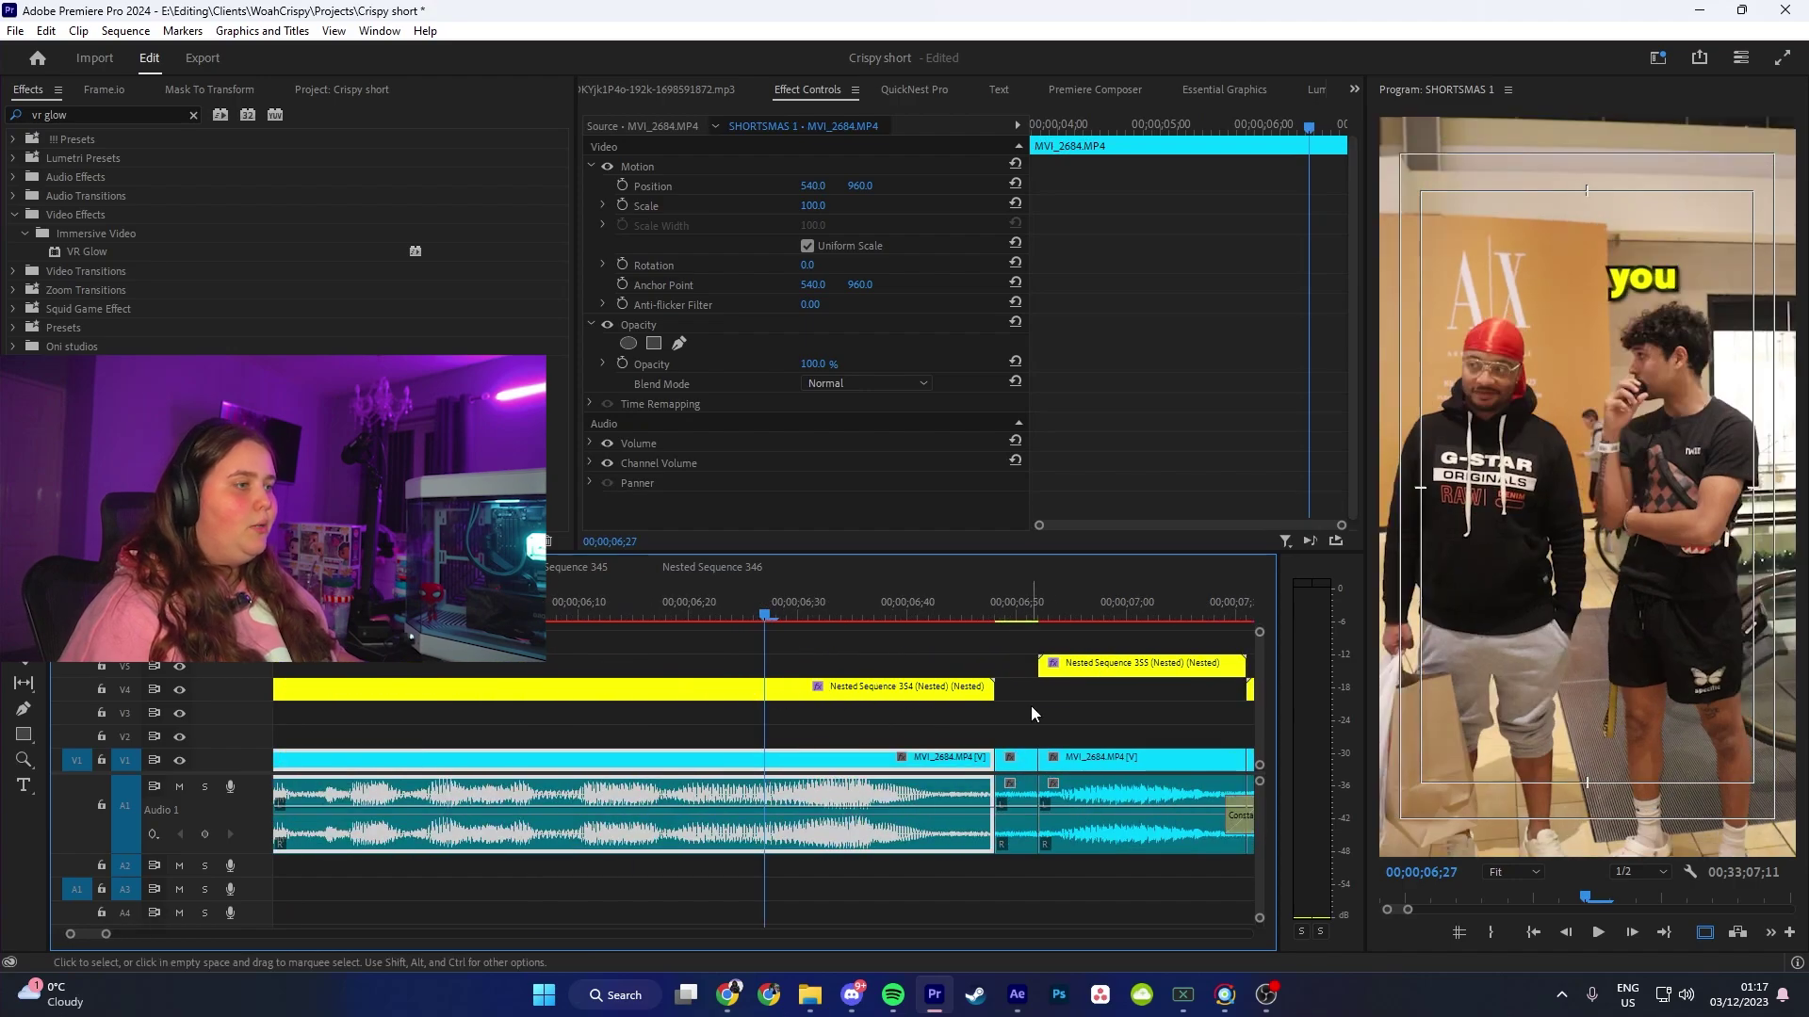
key(space)
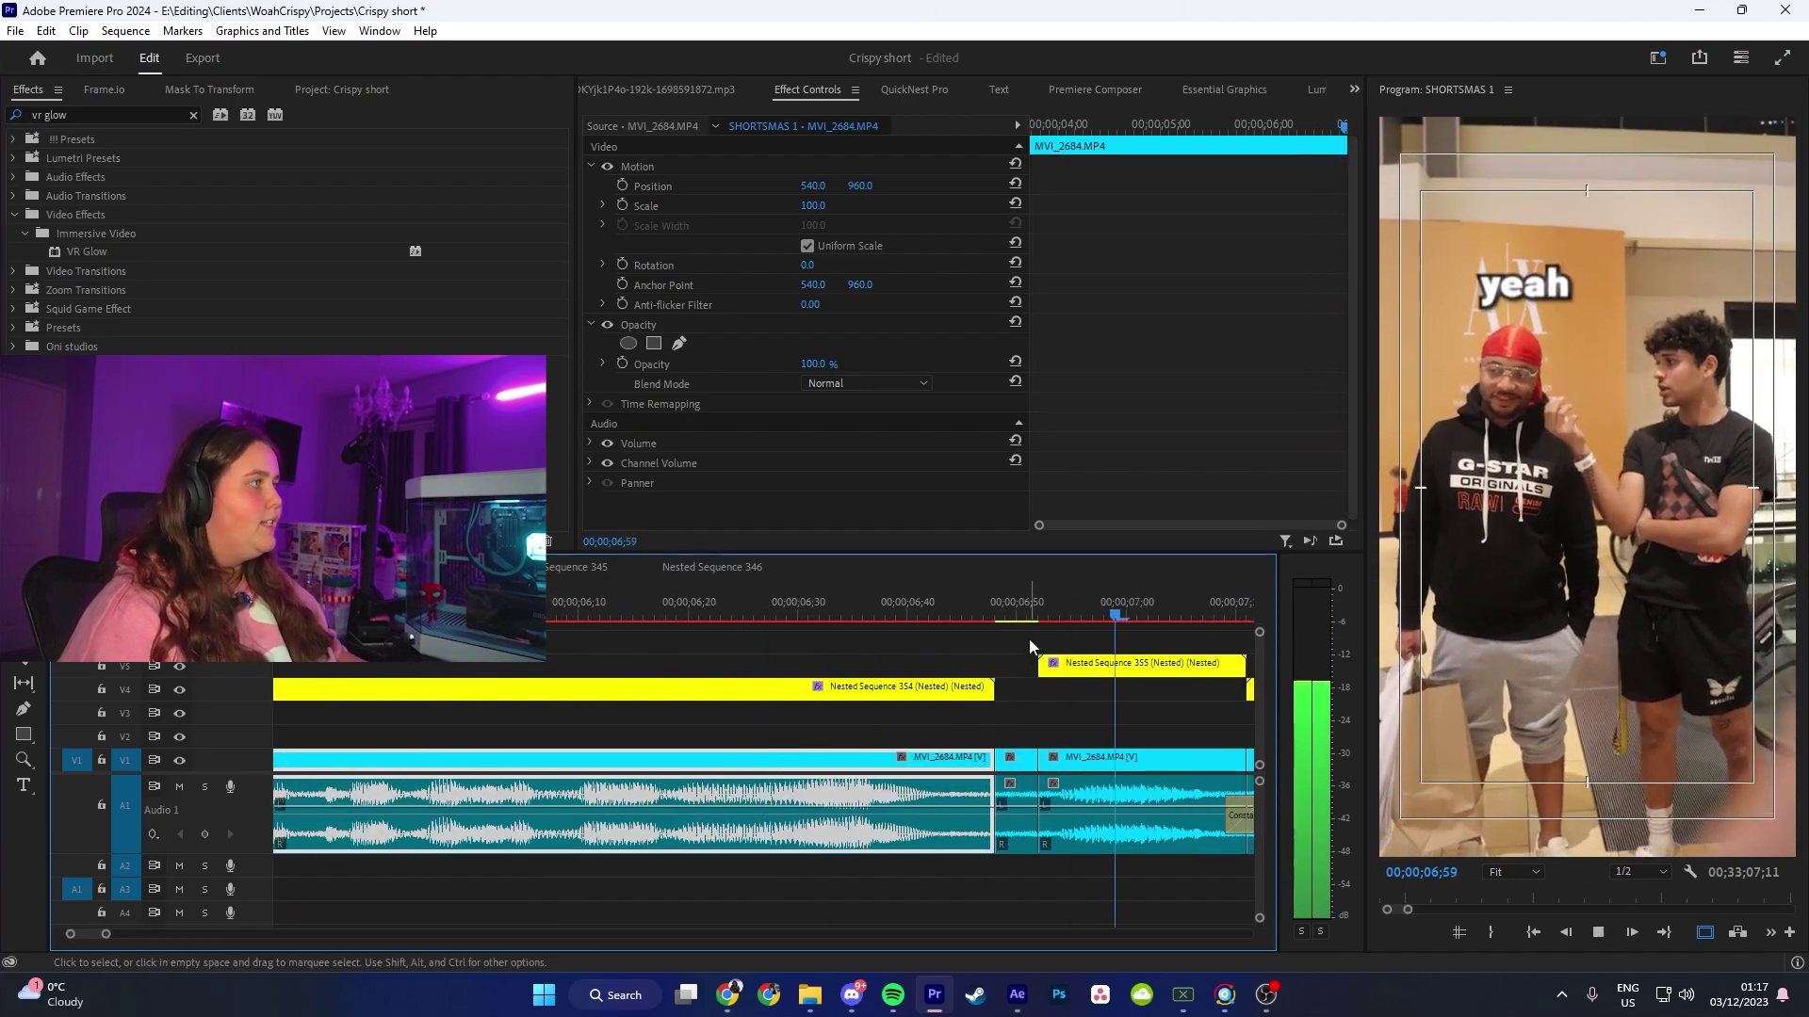
click(968, 603)
scroll(942, 620, down, 3)
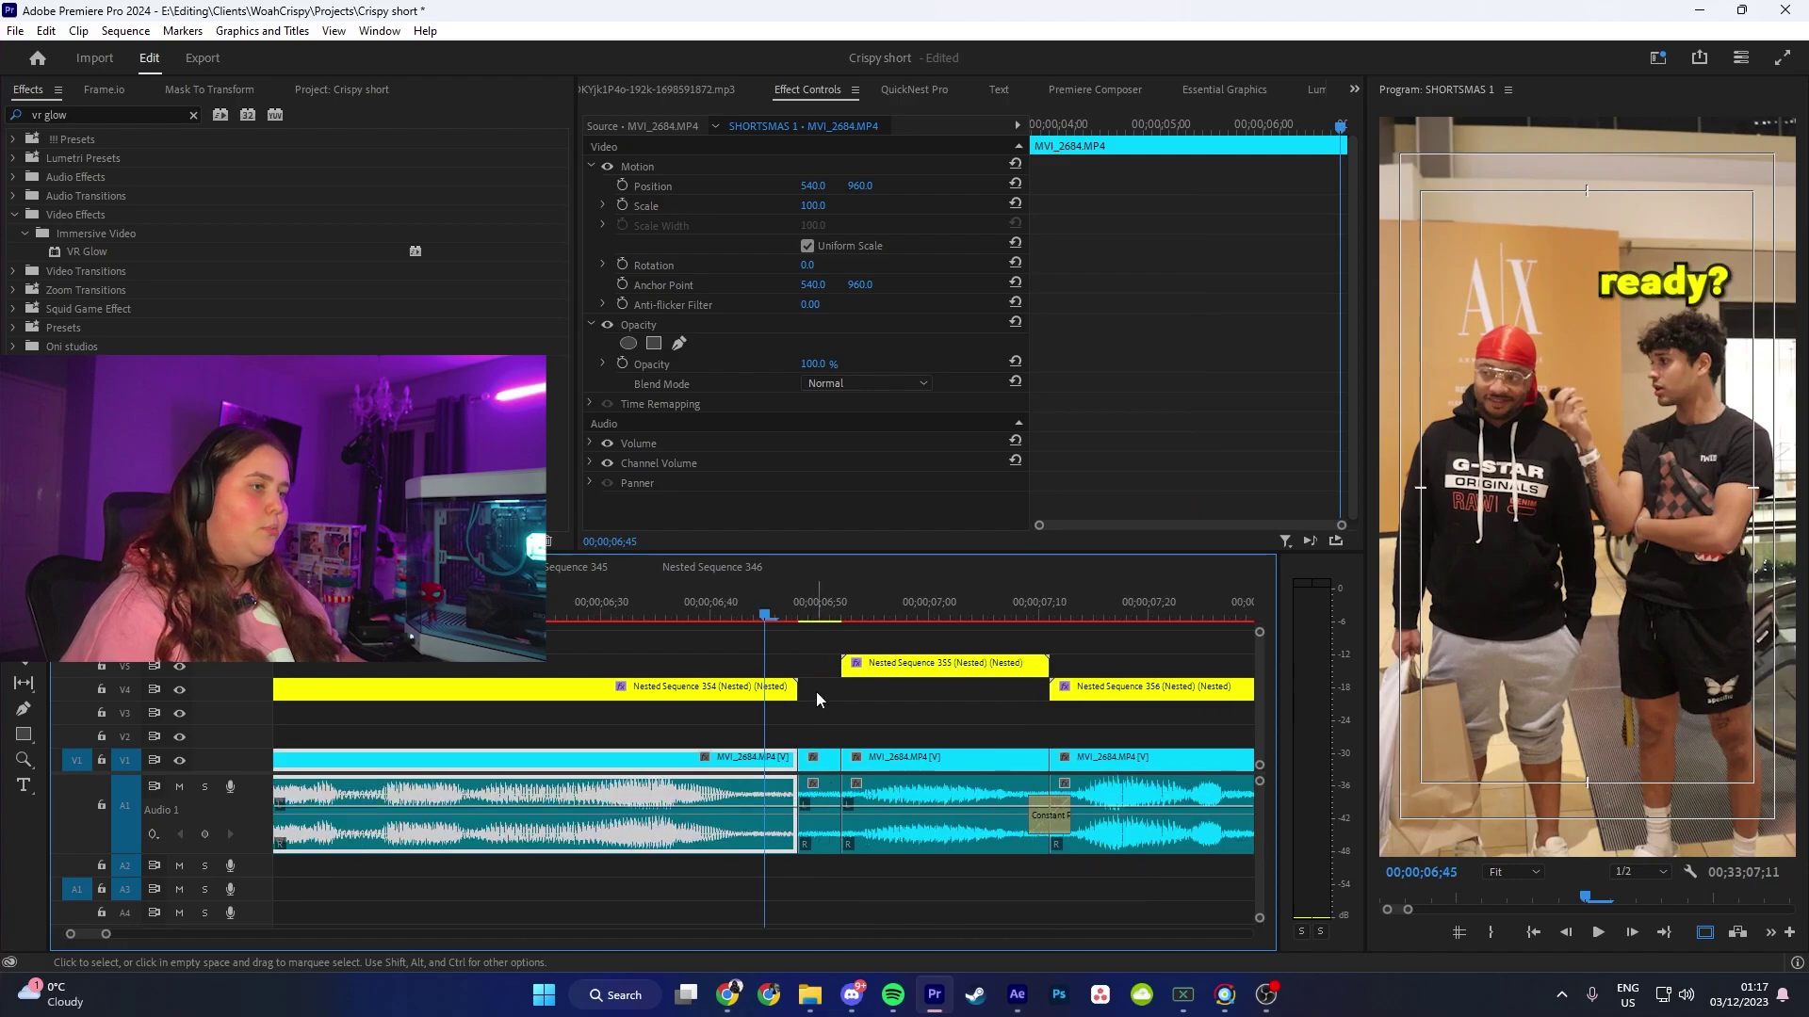
click(820, 699)
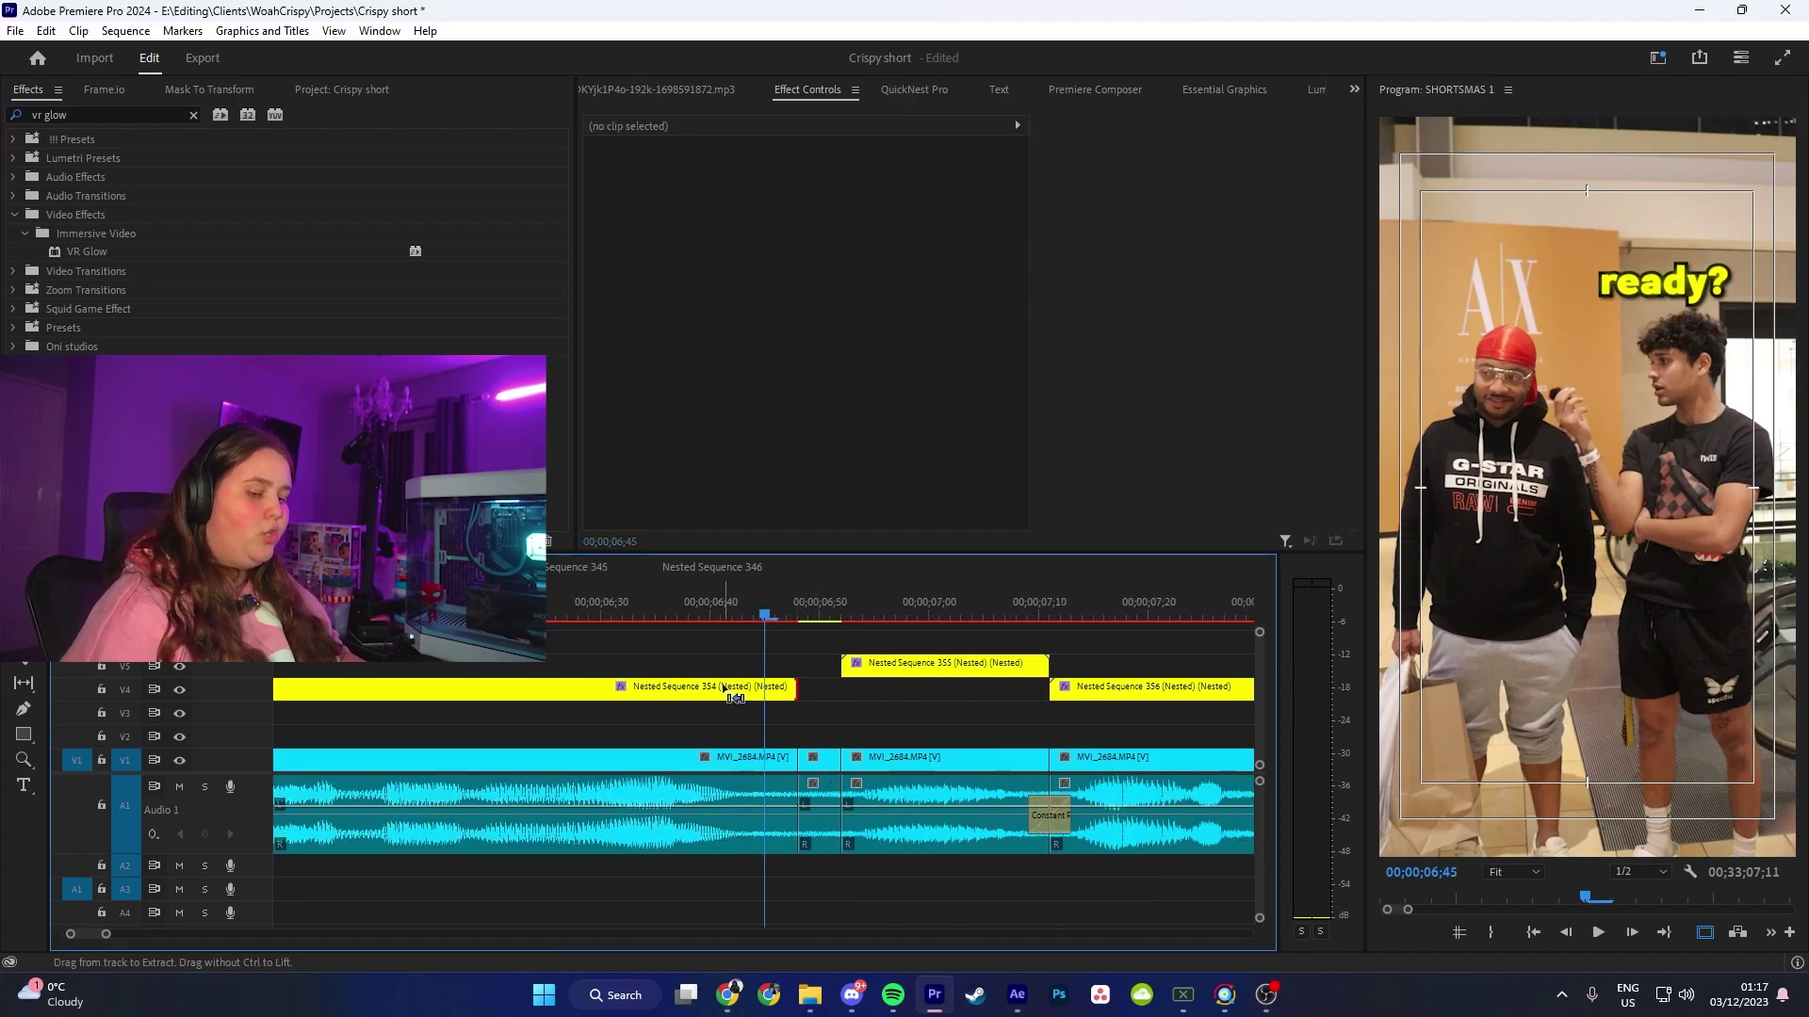
key(ctrl+d)
drag(529, 686, 726, 692)
click(646, 622)
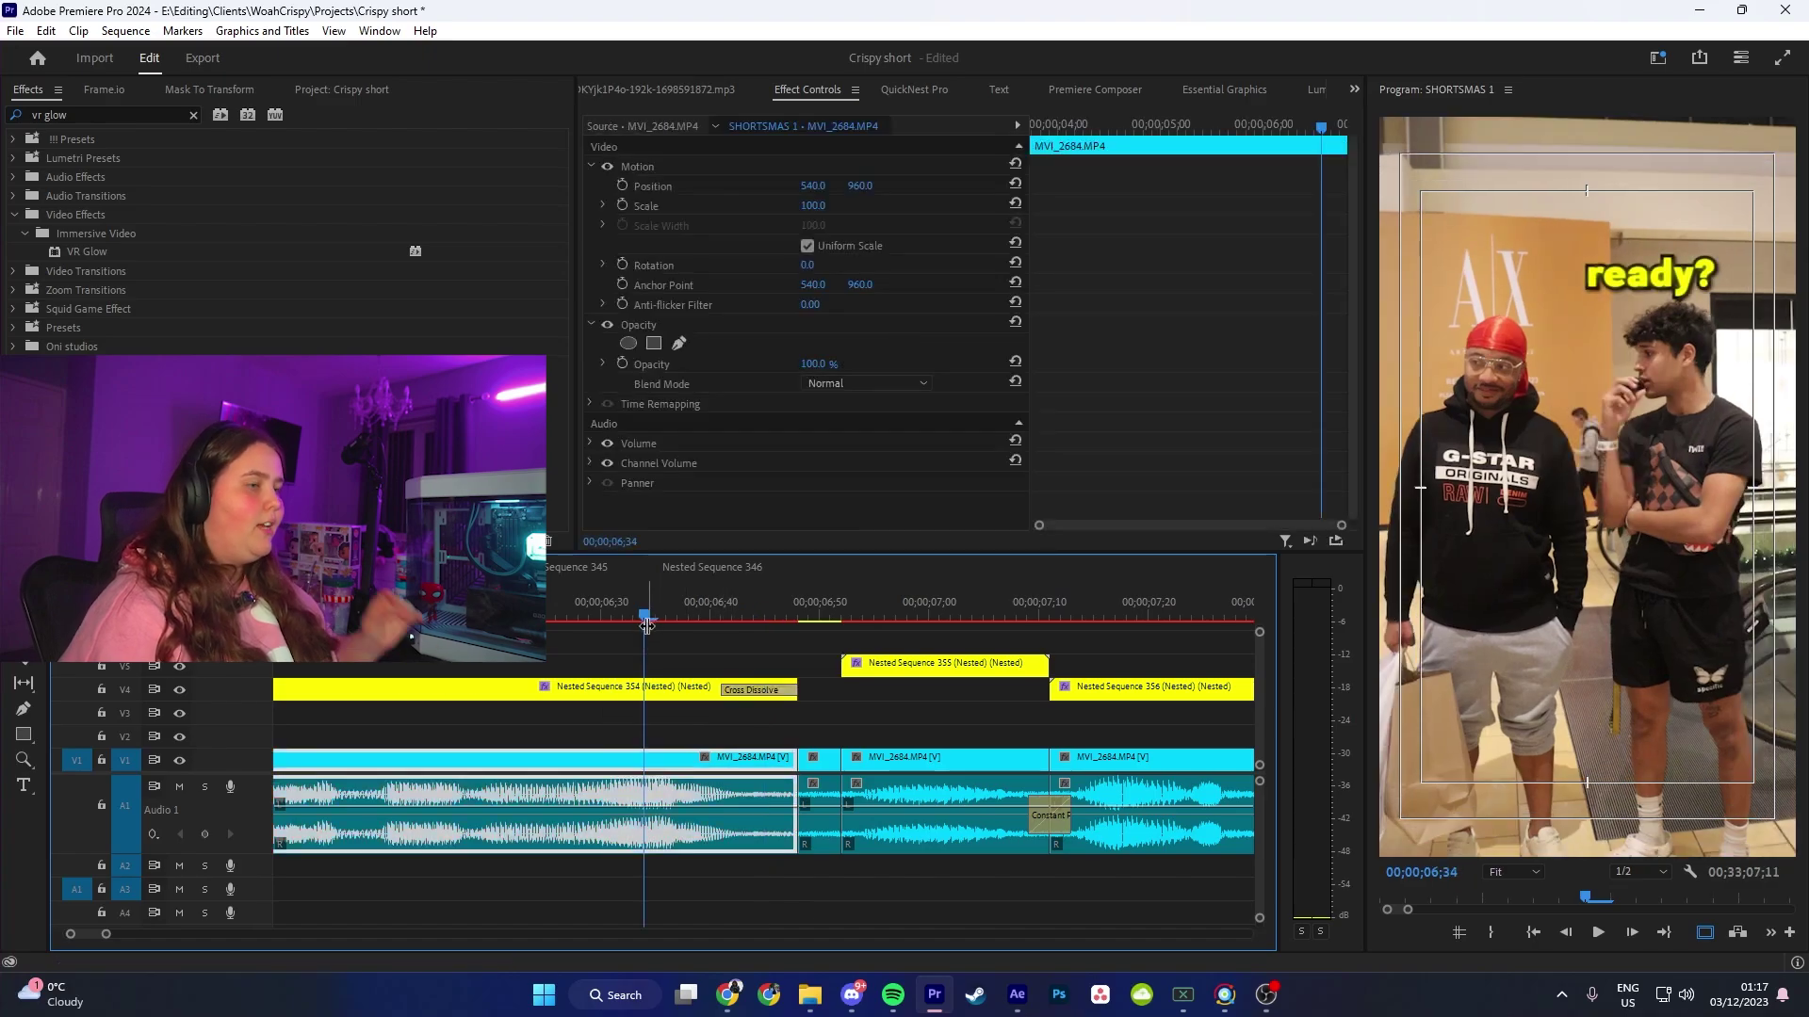
Step: Add a Cross Dissolve to the end of the Nested Sequence 357 caption and shorten it to 7 frames
key(minus)
key(space)
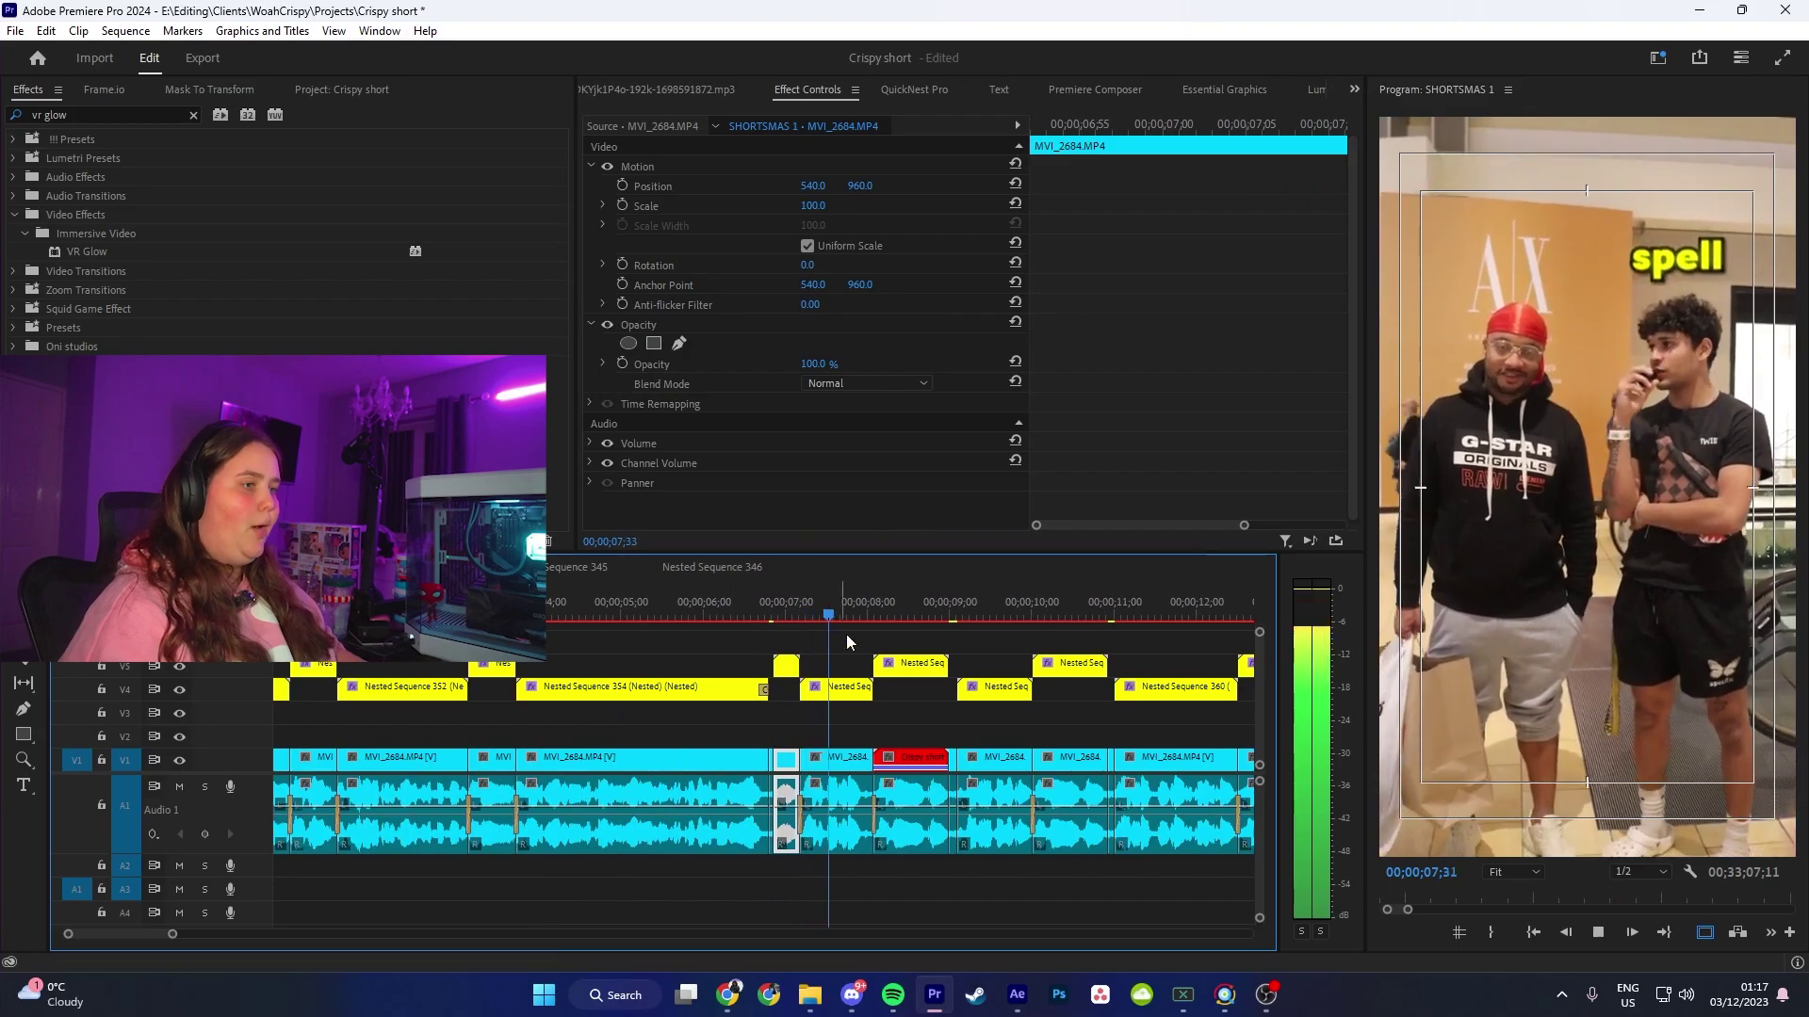
key(equal)
click(1059, 665)
key(ctrl+d)
drag(932, 668, 1027, 665)
Step: Add a Cross Dissolve to the end of the Nested Sequence 359 caption and shorten it to 7 frames
key(space)
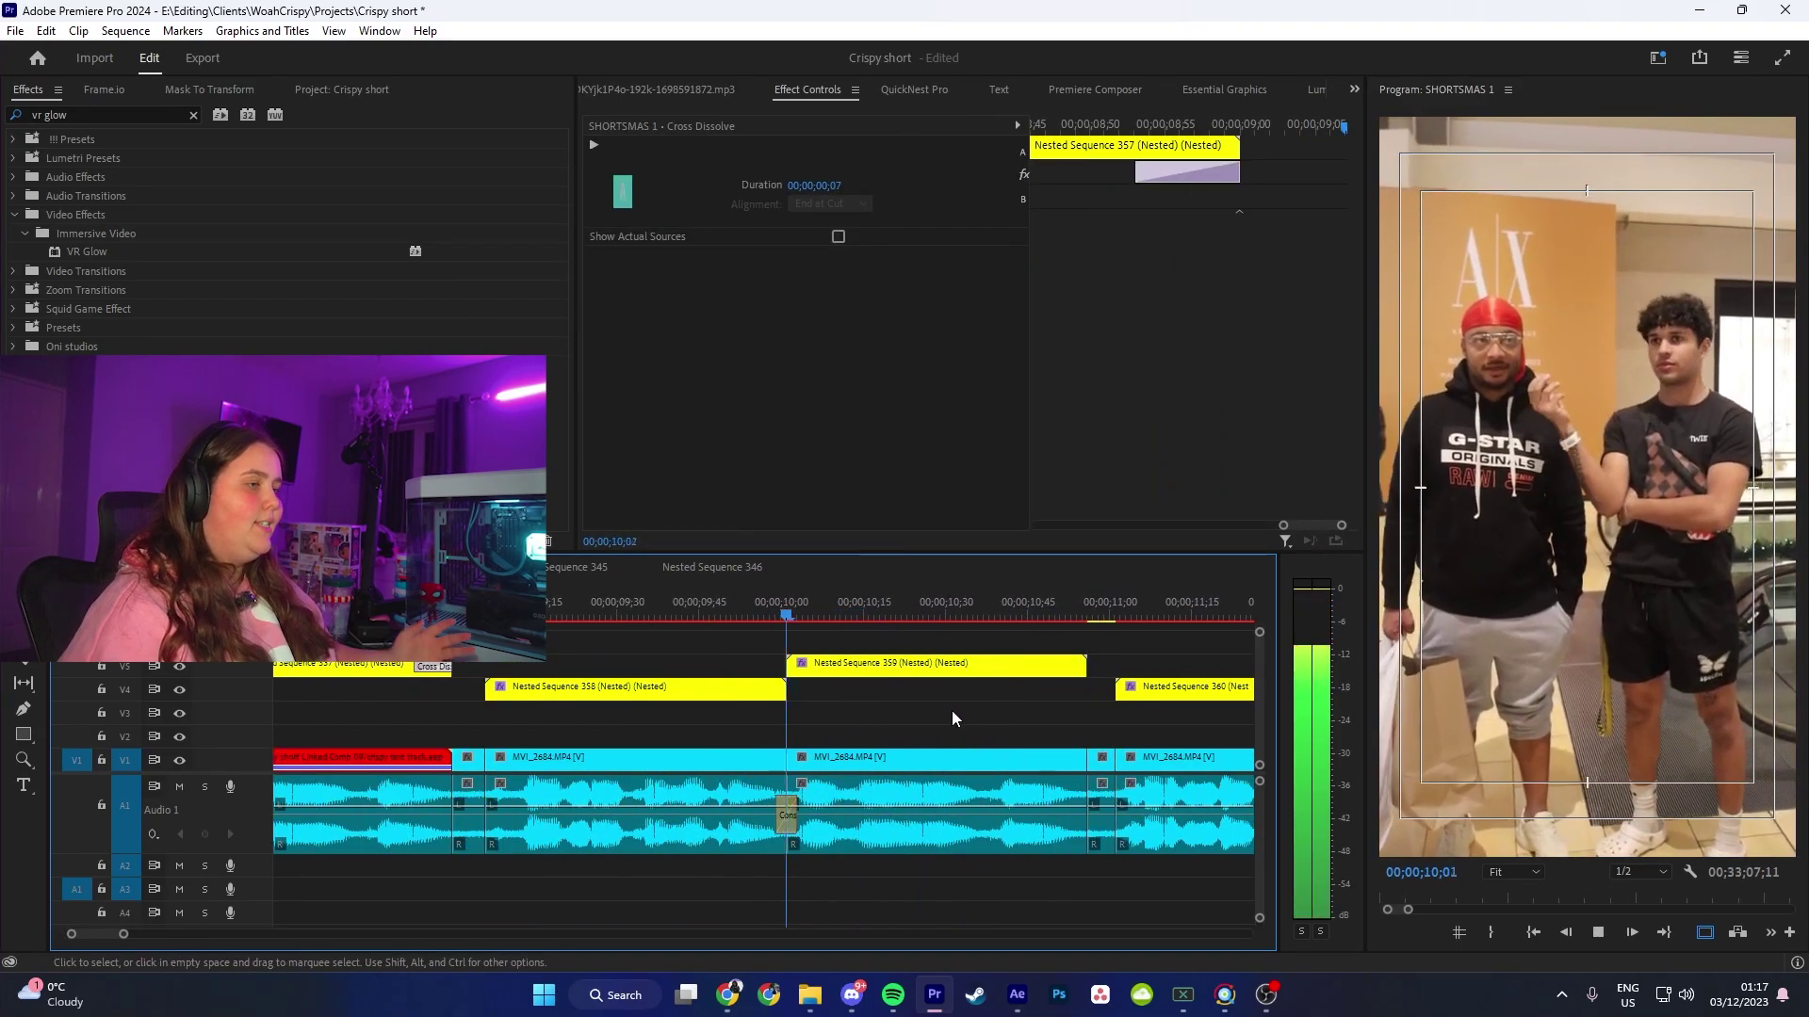
click(952, 665)
key(ctrl+d)
drag(828, 667, 918, 667)
Step: Finish the fade-outs through Nested Sequence 368, giving its Cross Dissolve 6 frames, and save the project
key(space)
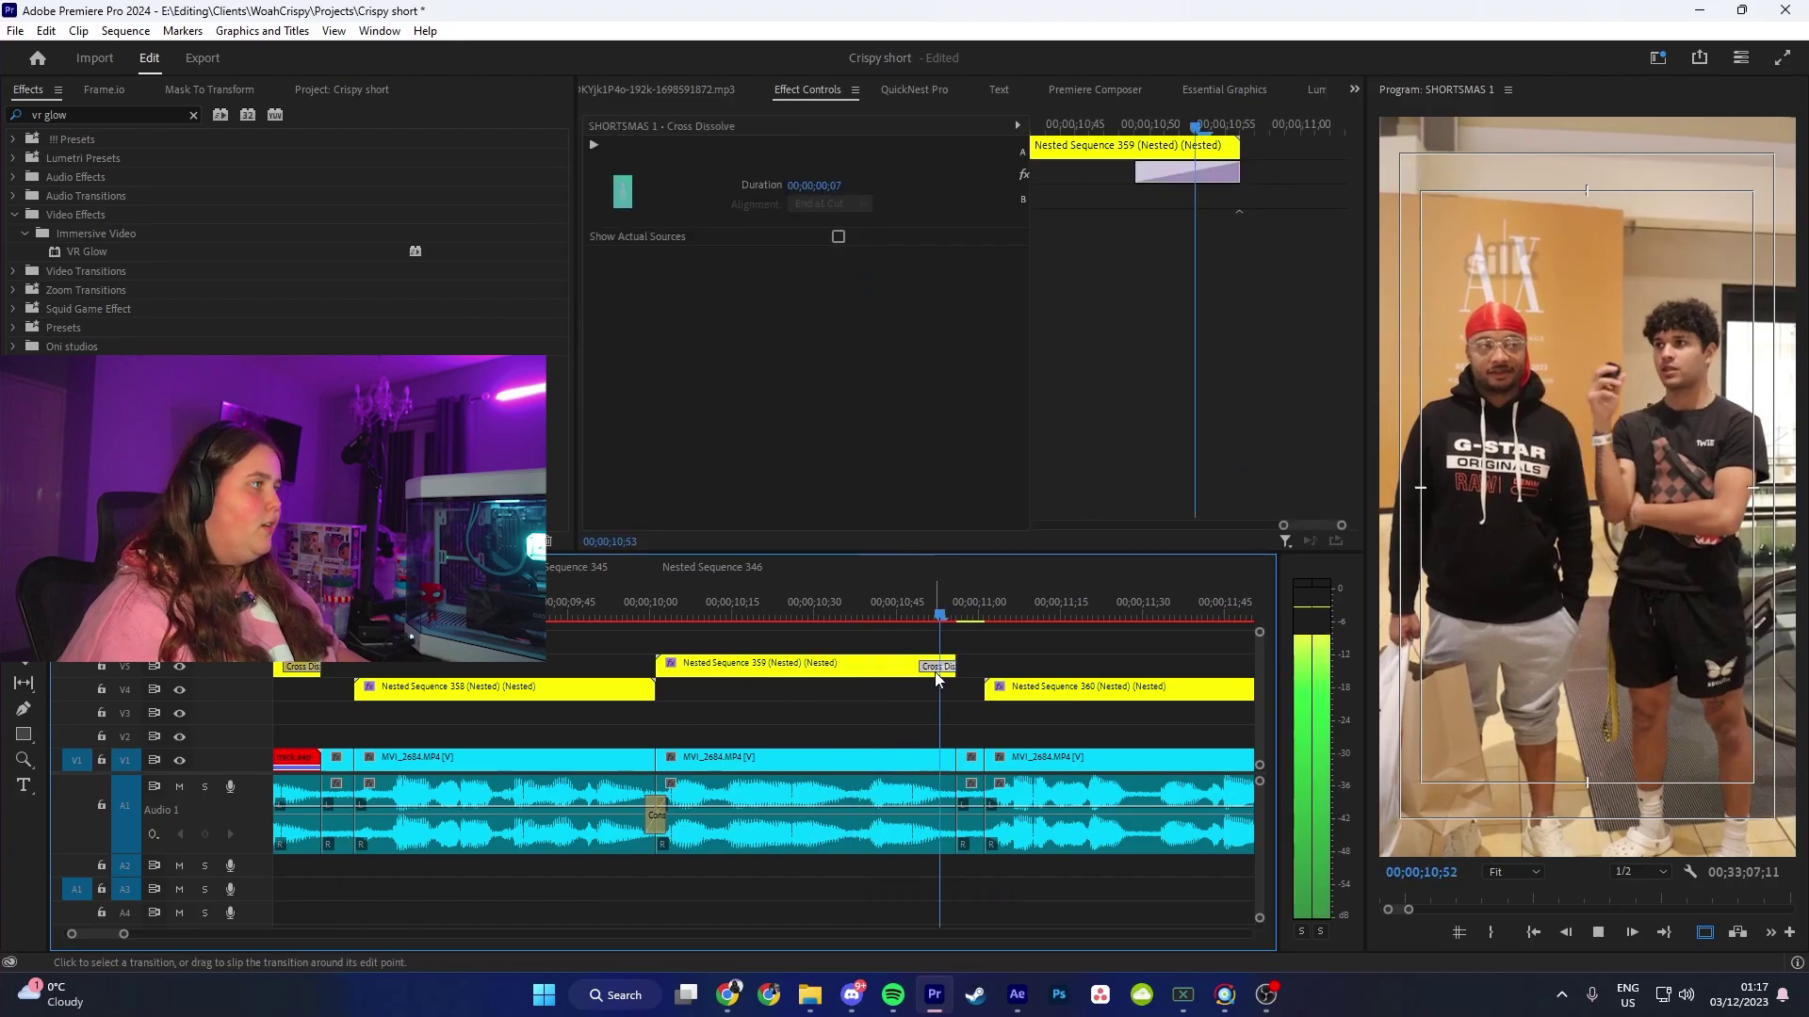
key(minus)
key(minus)
key(ctrl+s)
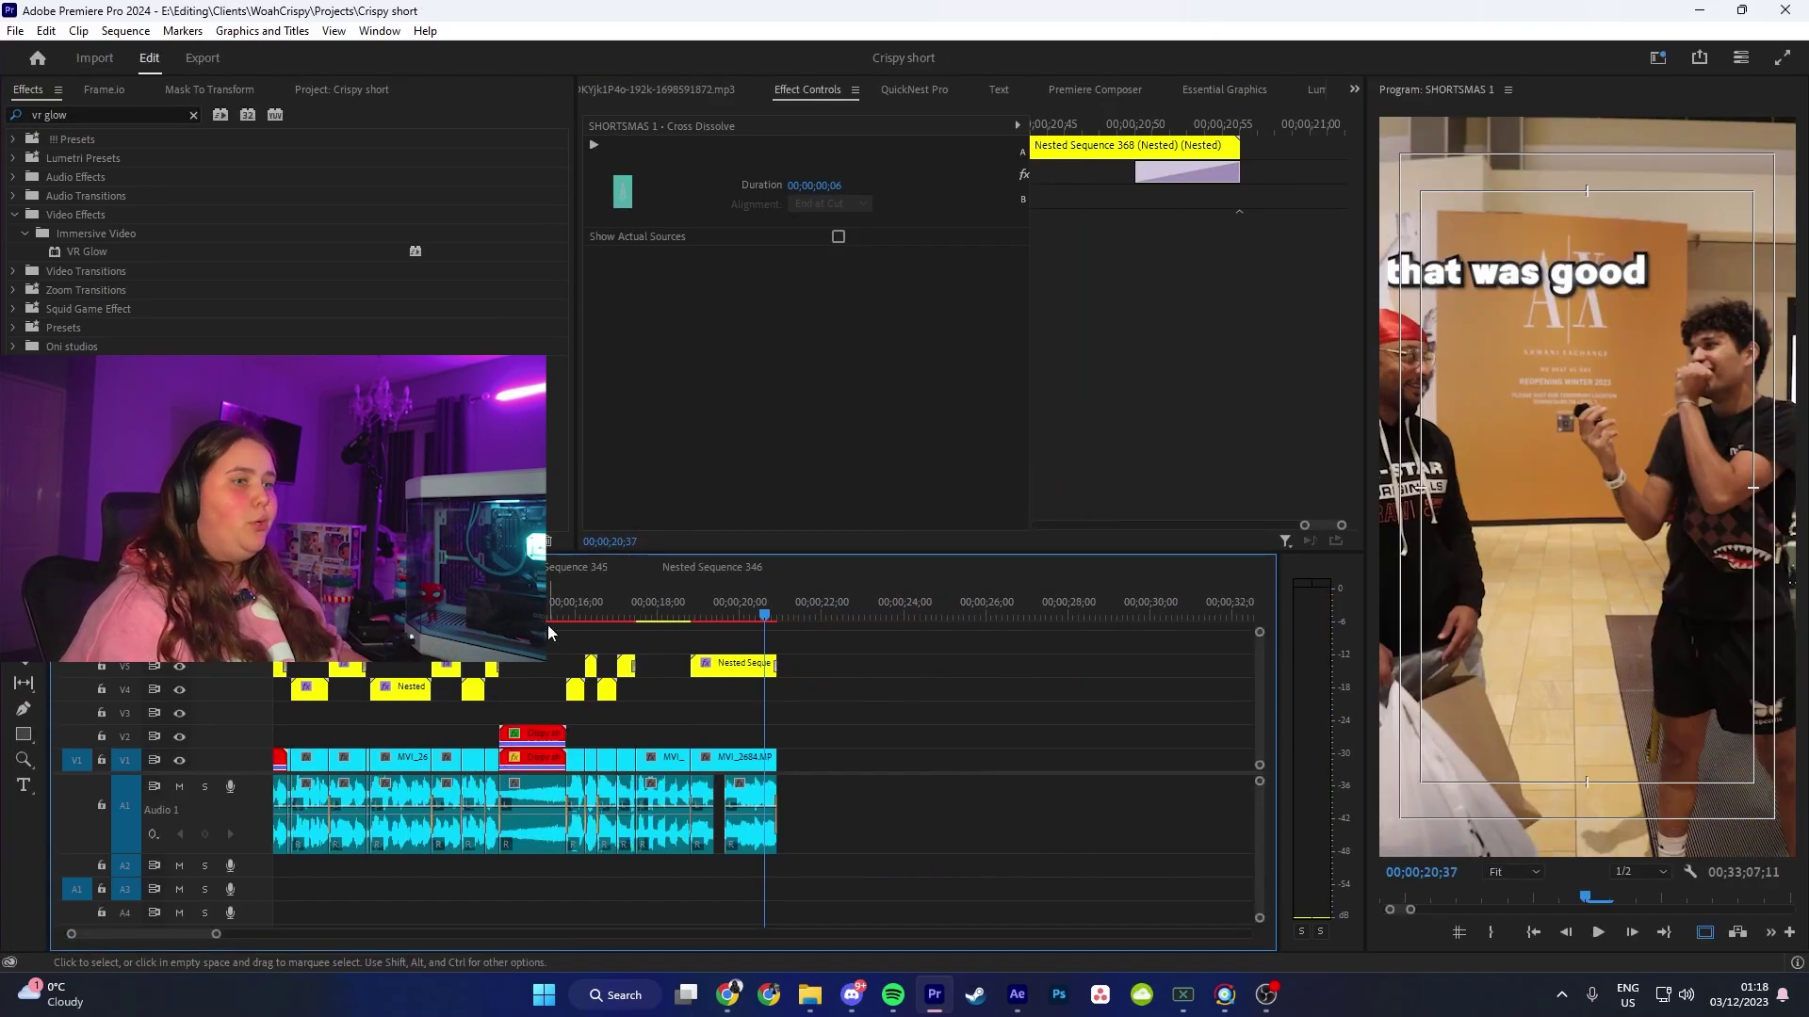
Step: Copy the colour-correction Adjustment Layer from the older edit near 00;09;36 onto V3 at the start of the new short
drag(764, 614, 277, 614)
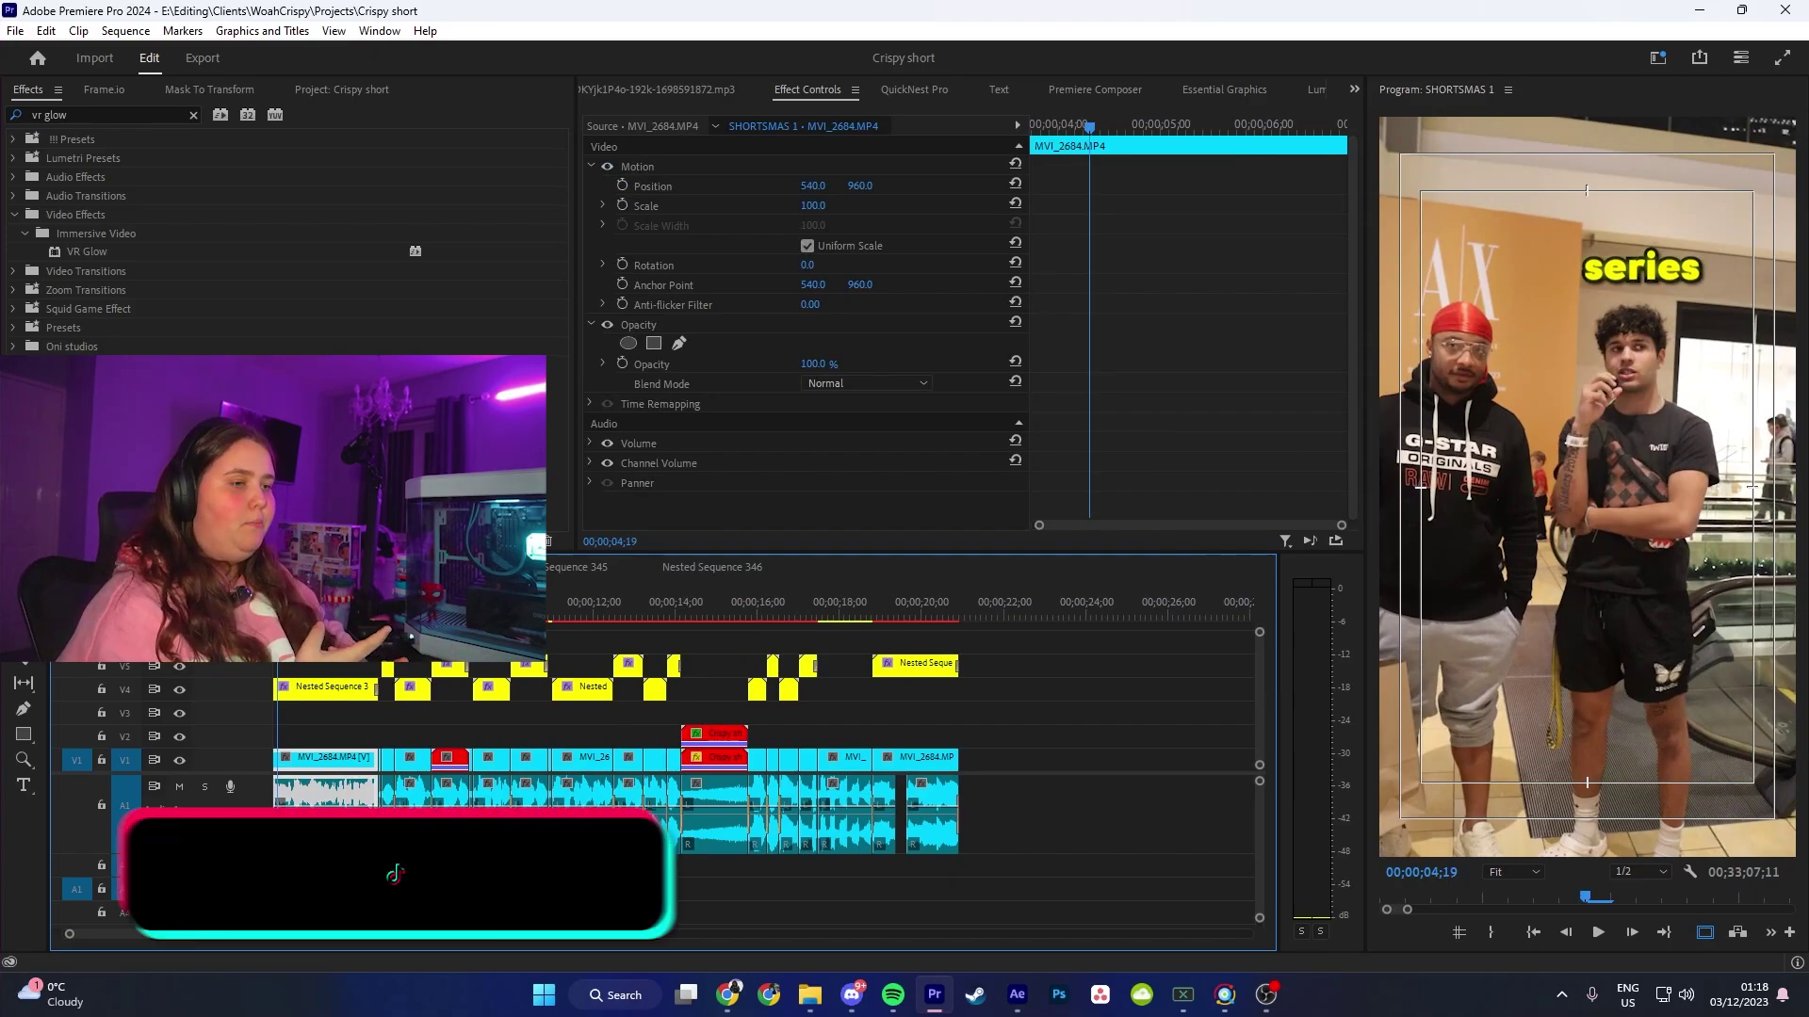
key(backslash)
key(minus)
key(minus)
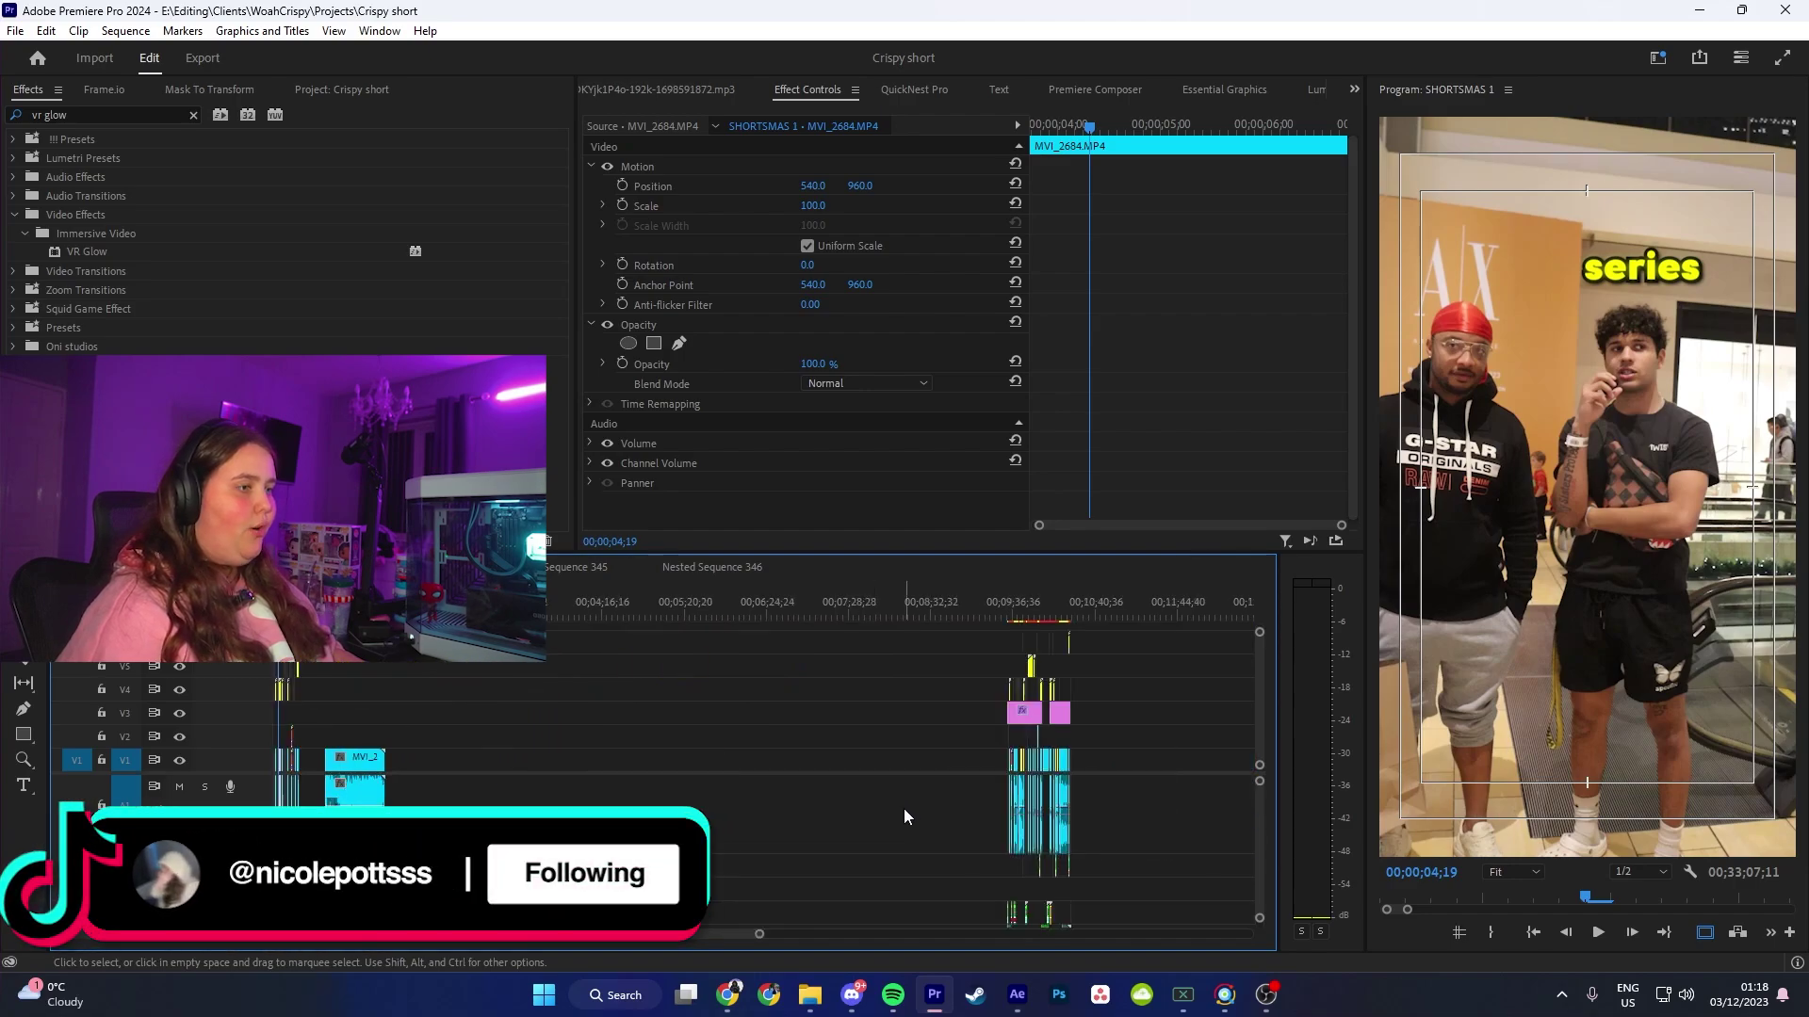
drag(1024, 716, 254, 723)
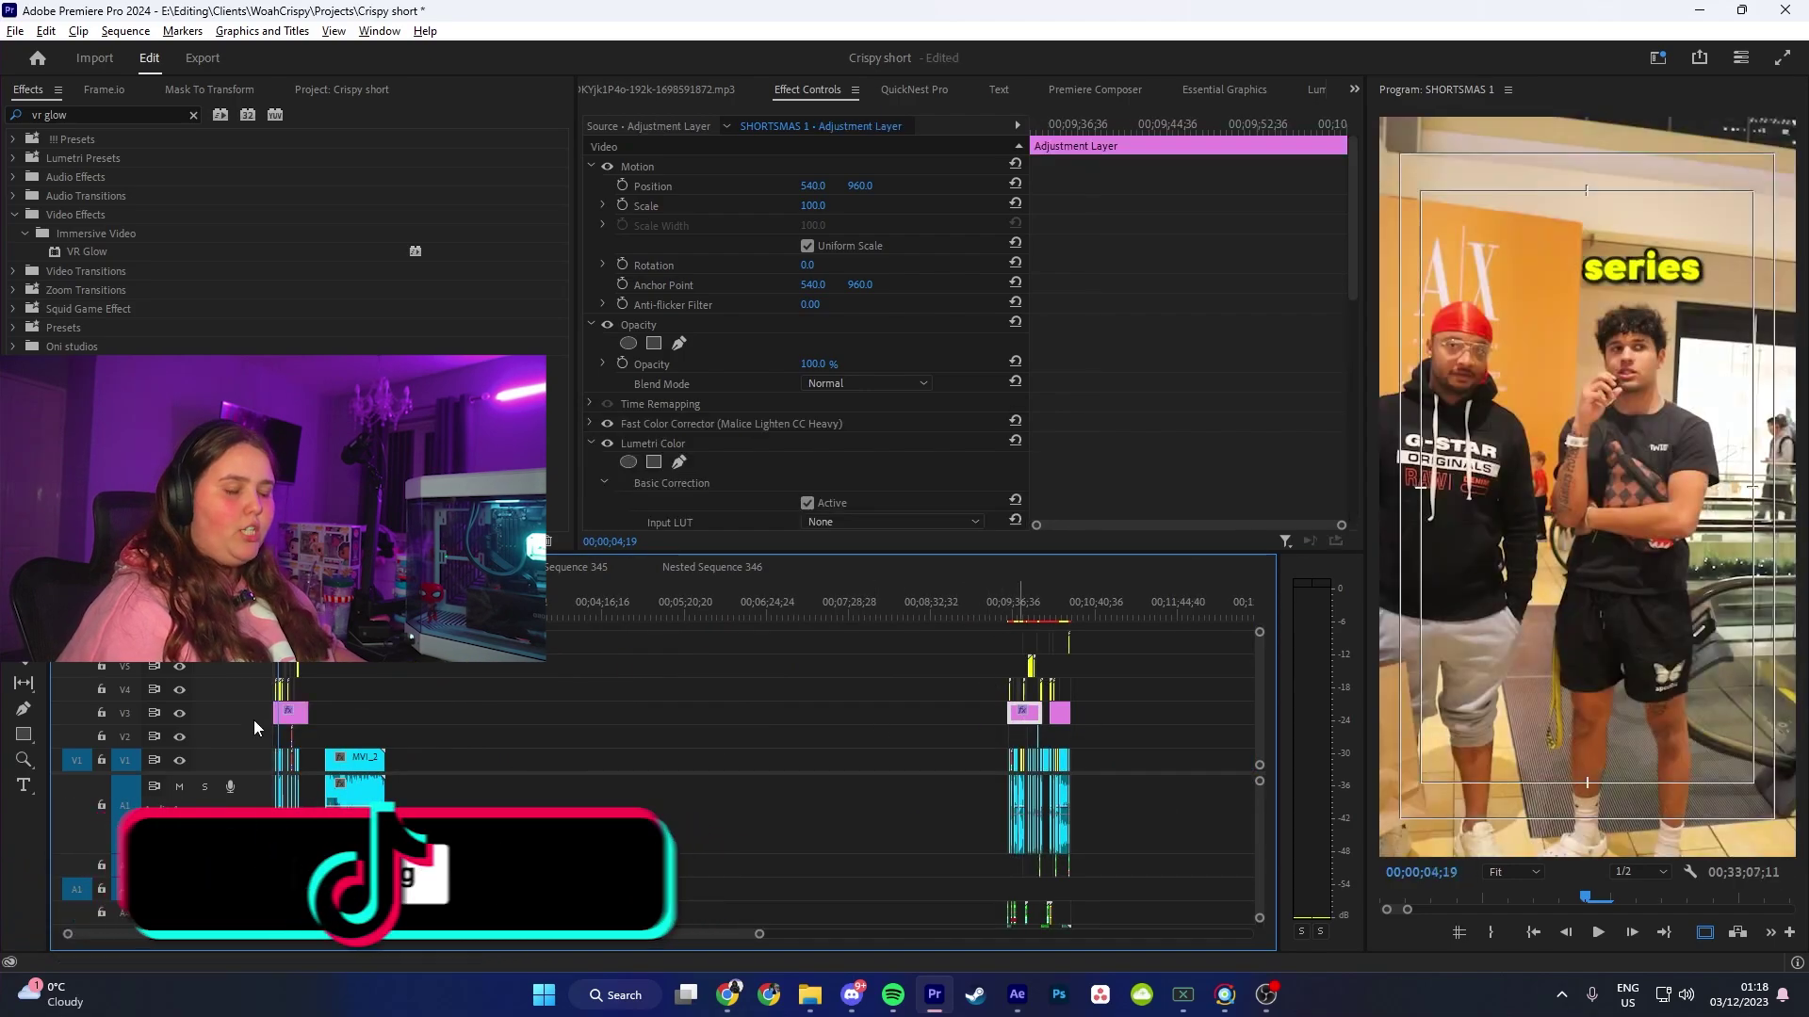
key(equal)
key(equal)
key(equal)
key(equal)
key(equal)
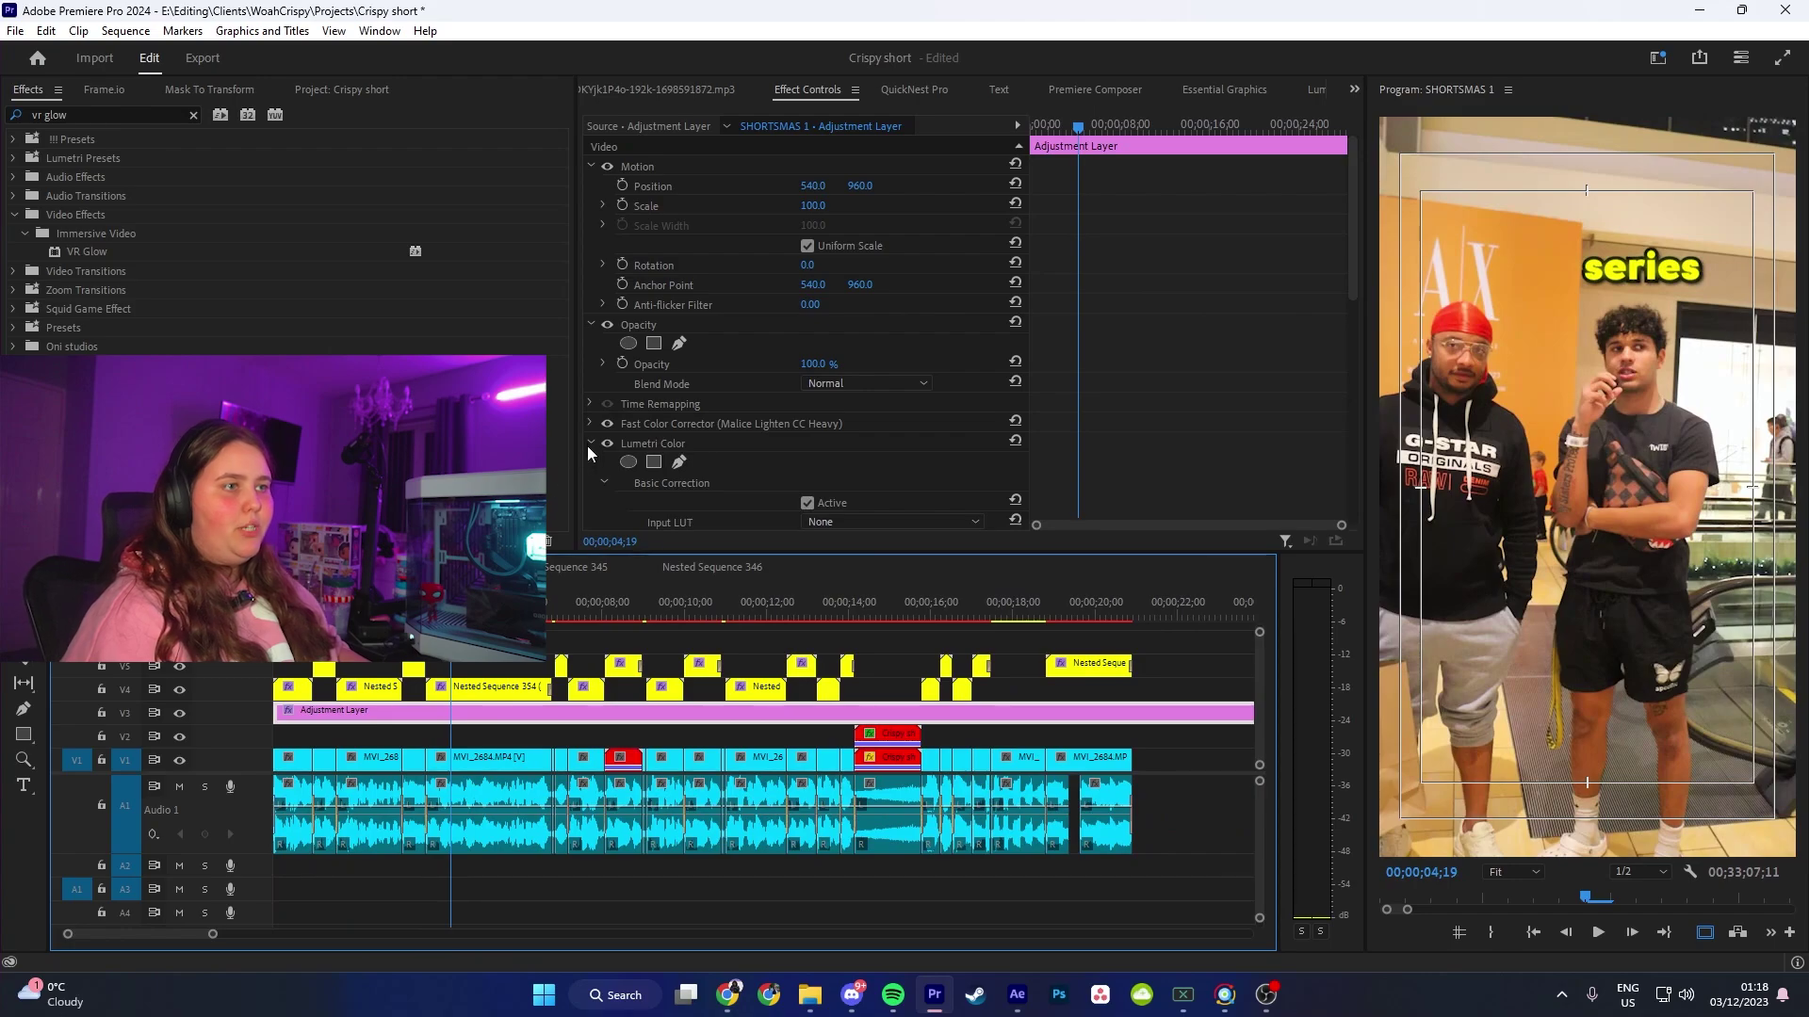
click(589, 445)
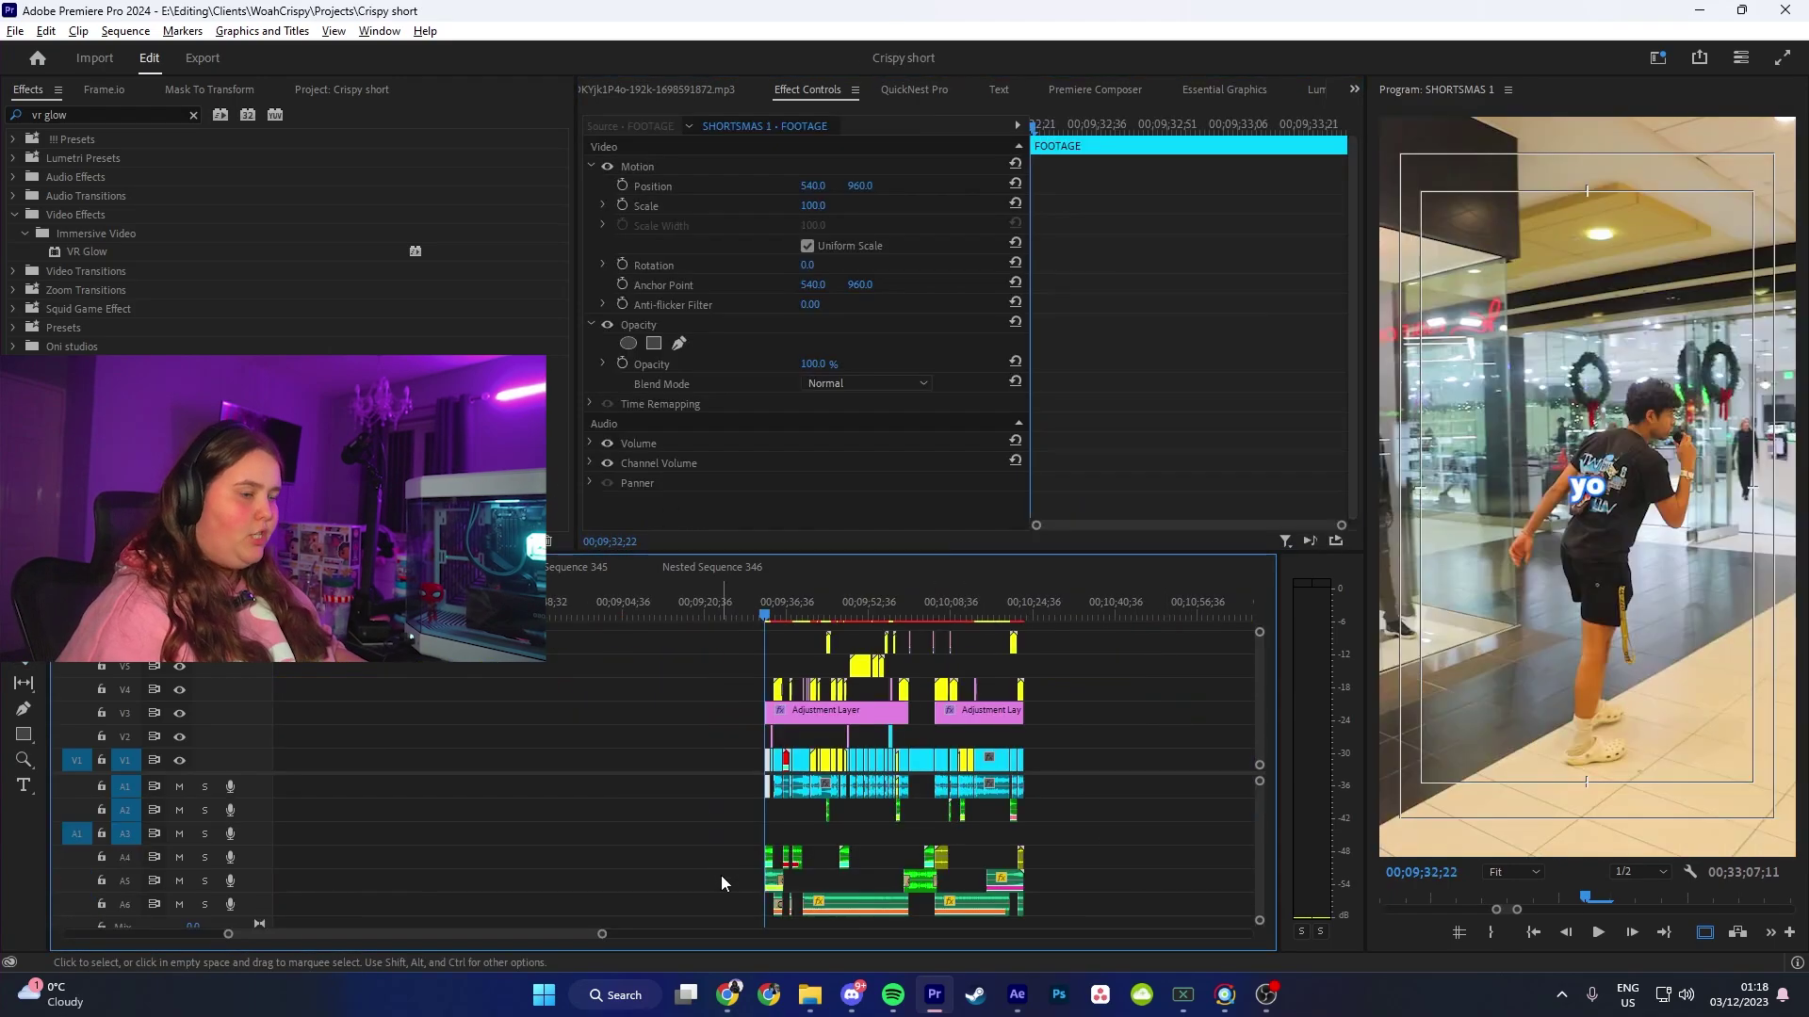
Step: Select the opening audio clips on A5 and A6 of the older edit at about 00;09;32;22
drag(749, 893, 778, 916)
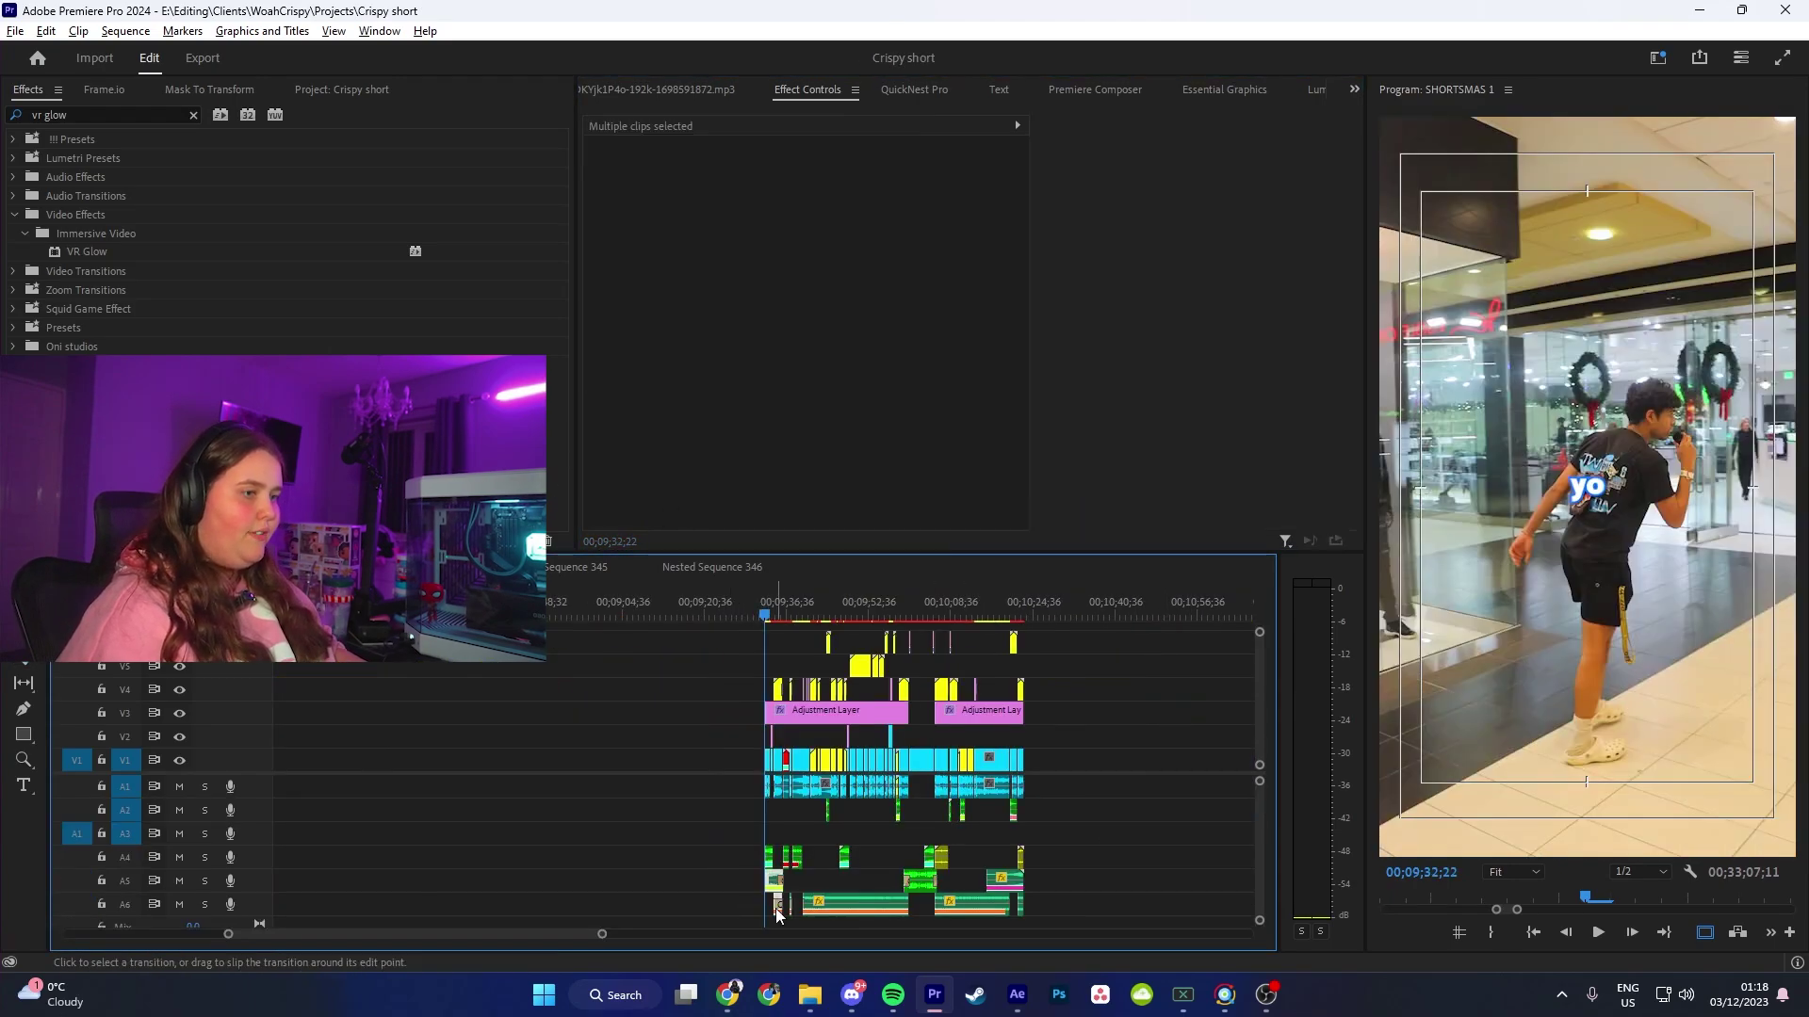